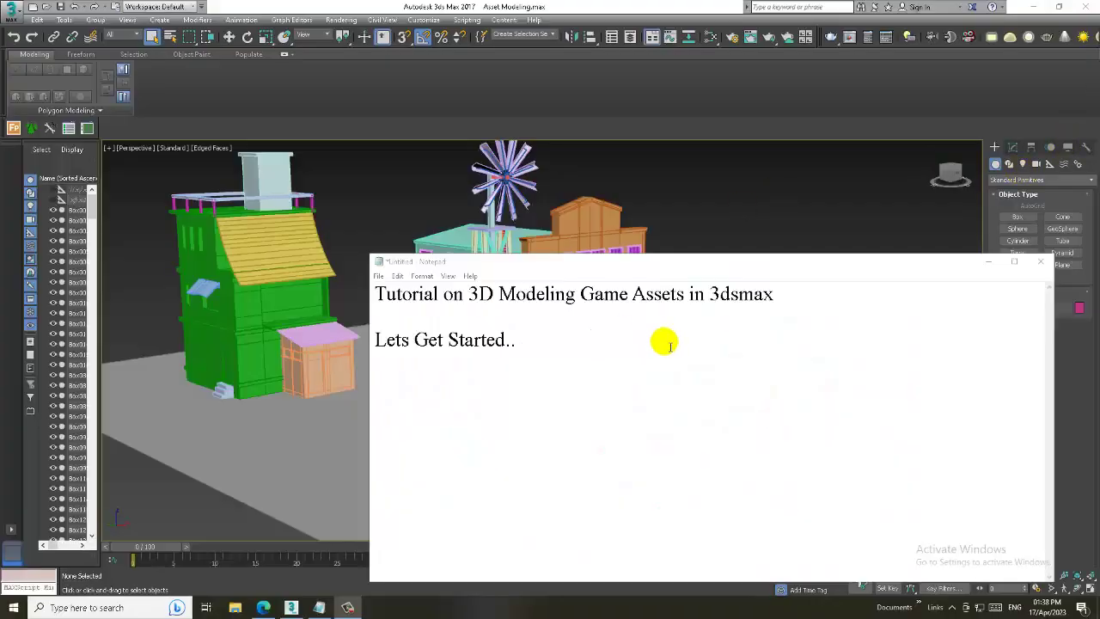
Minimize the Notepad tutorial note and orbit the viewport to show the whole western town
key("ctrl+a")
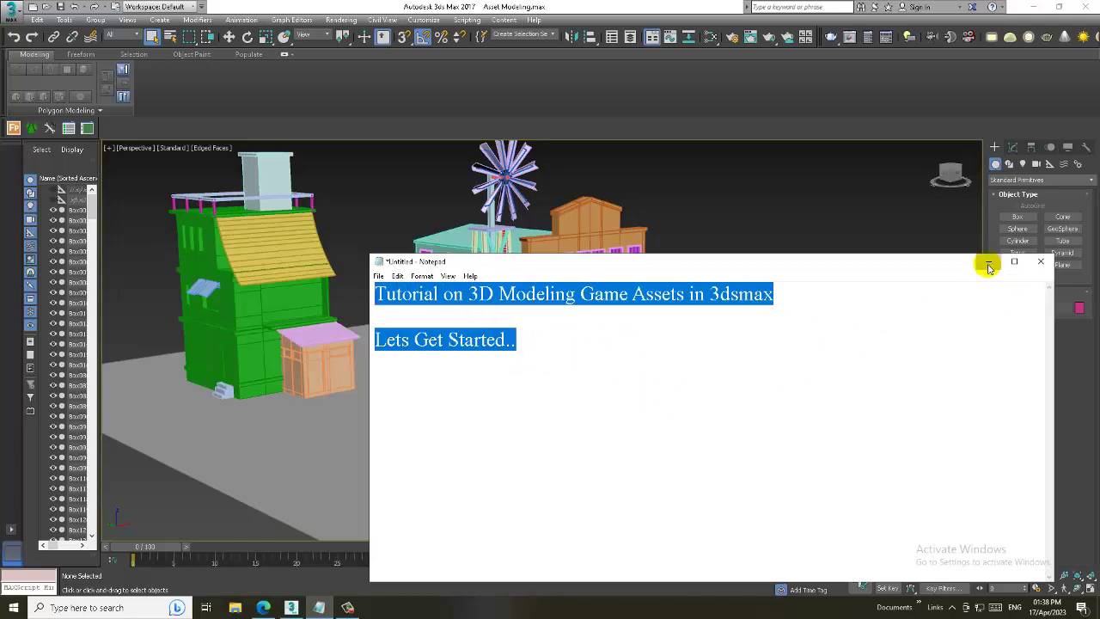
left_click(988, 268)
scroll(696, 275, "up", 2)
middle_click_drag(668, 302, 248, 96, "alt")
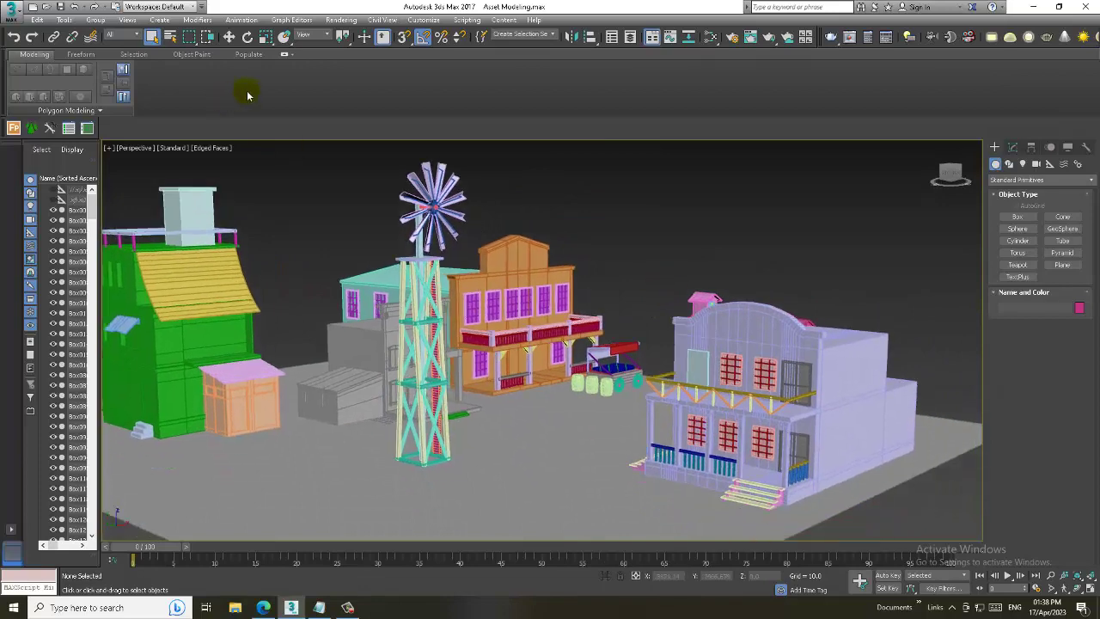
Open the stone hut photo from Assets in View Image File and shrink it to the upper left
left_click(352, 19)
left_click(412, 343)
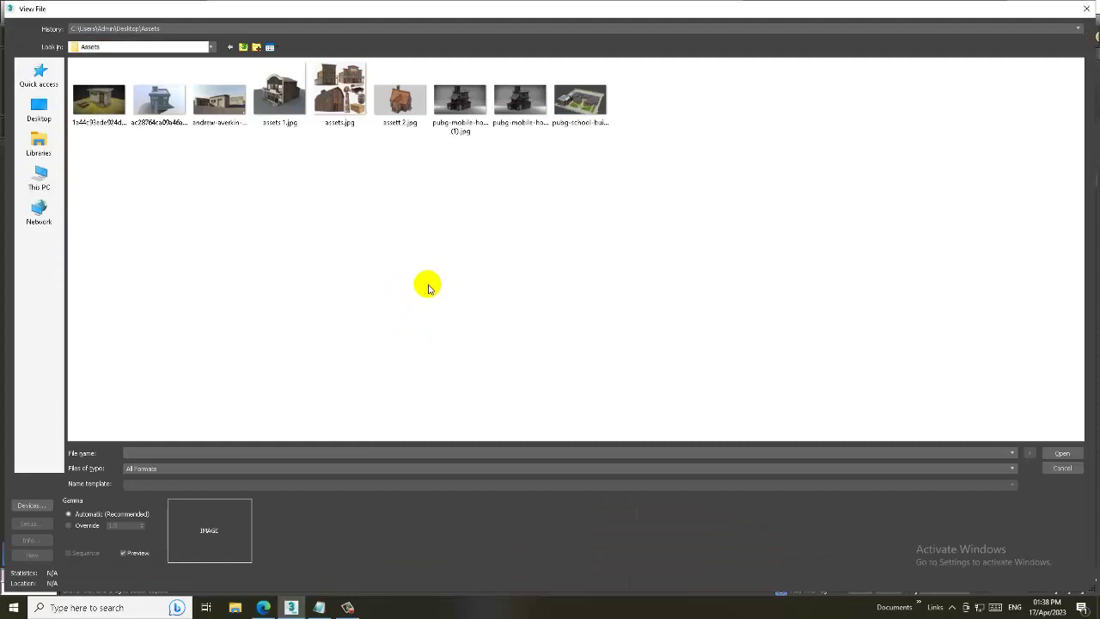
left_click(153, 95)
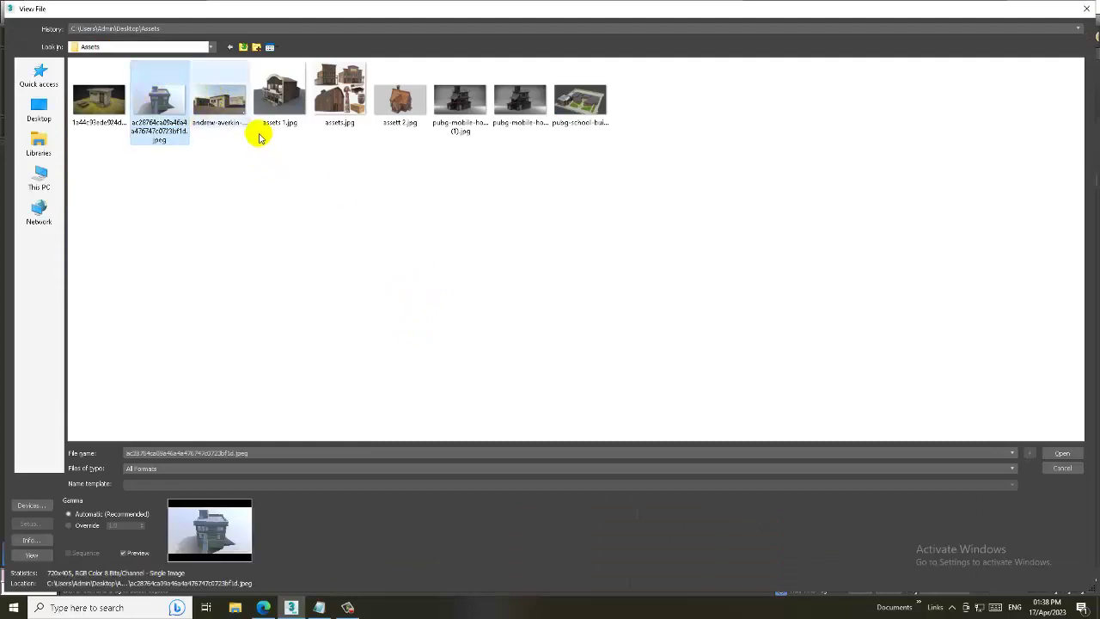
double_click(103, 99)
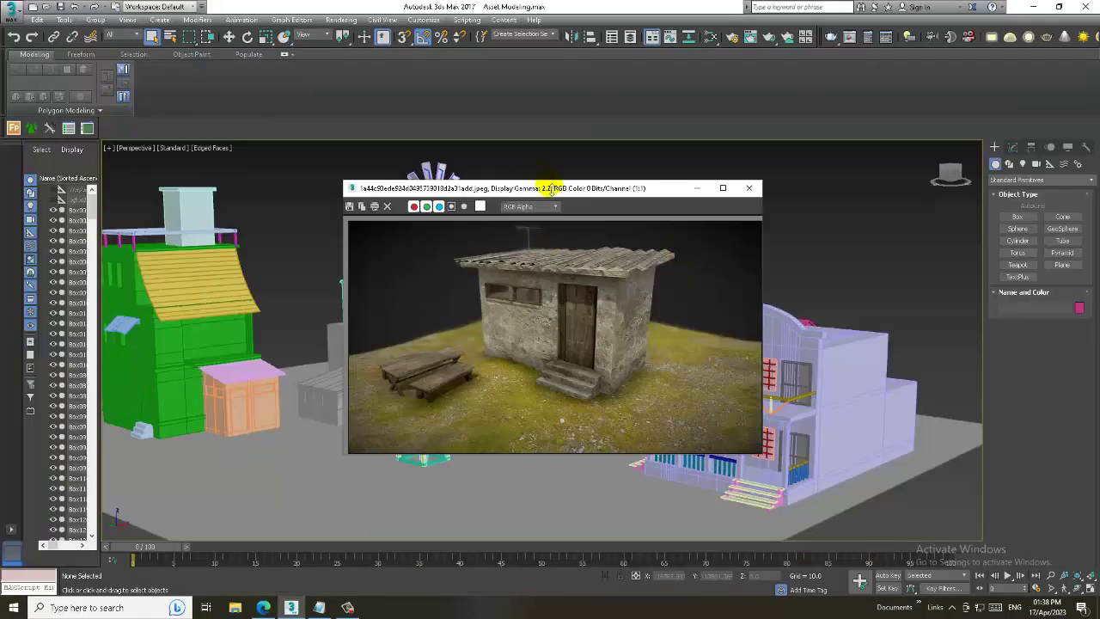
left_click_drag(550, 188, 232, 132)
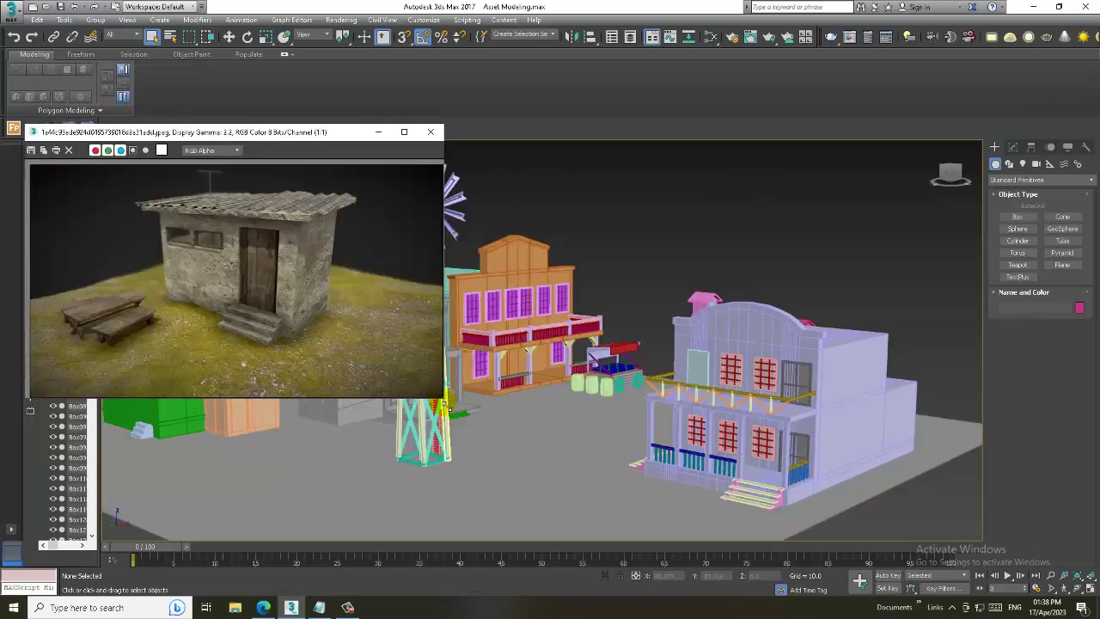
mouse_move(444, 400)
left_mouse_down()
mouse_move(442, 337)
mouse_move(410, 455)
left_mouse_up()
middle_click_drag(628, 390, 729, 345)
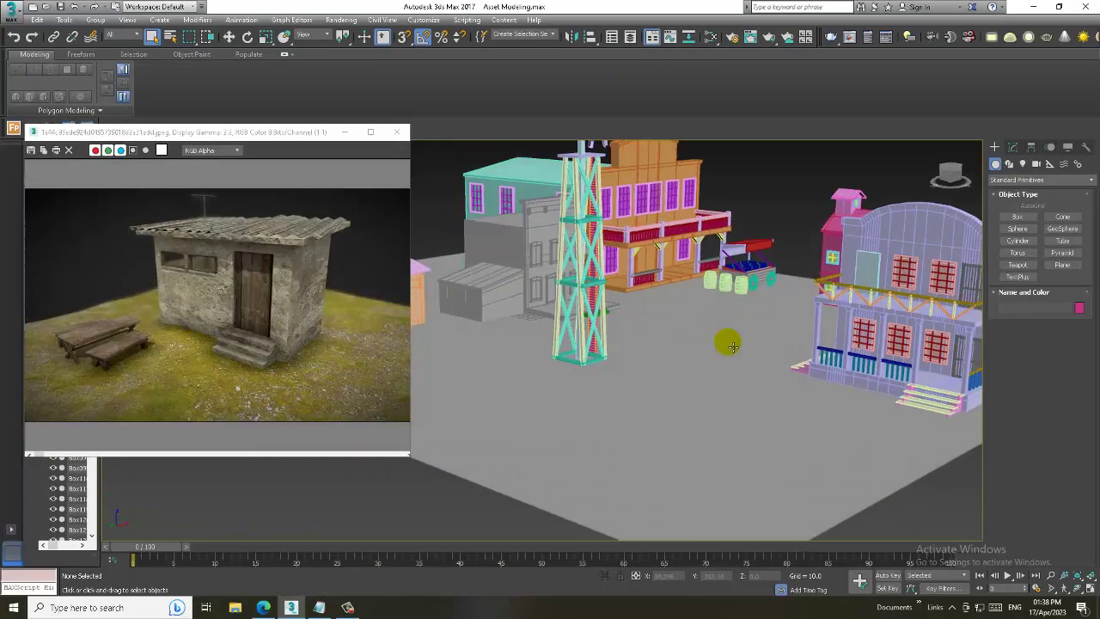
scroll(732, 344, "up", 5)
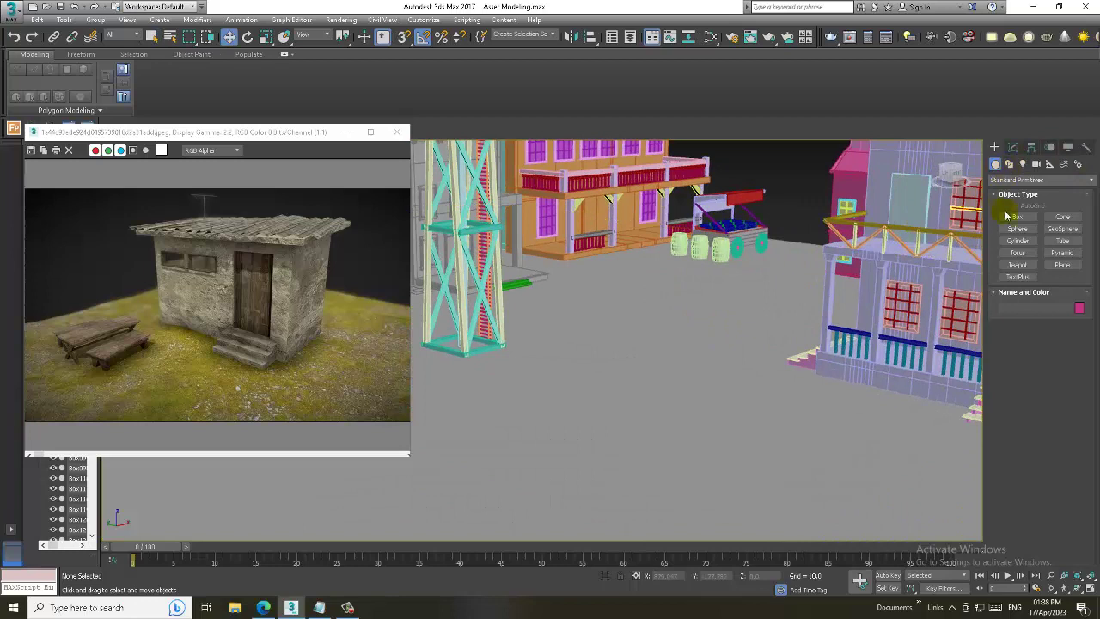
Draw a tall box on the open ground beside the town buildings
left_click(1017, 217)
middle_click_drag(658, 371, 631, 387)
mouse_move(604, 374)
left_mouse_down()
mouse_move(720, 478)
mouse_move(703, 465)
mouse_move(763, 463)
mouse_move(739, 456)
left_mouse_up()
left_click(753, 347)
key("w")
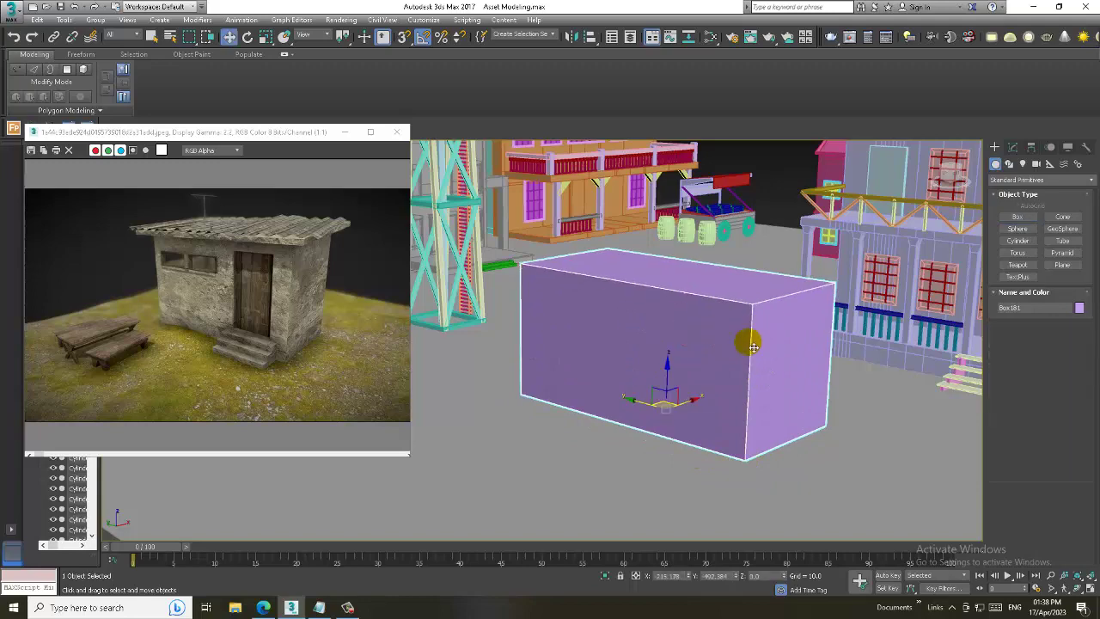
mouse_move(753, 347)
middle_mouse_down("alt")
mouse_move(769, 346)
mouse_move(661, 329)
mouse_move(777, 323)
mouse_move(773, 337)
mouse_move(745, 314)
middle_mouse_up("alt")
Convert the new box, Box181, to an Editable Poly
right_click(712, 303)
mouse_move(756, 418)
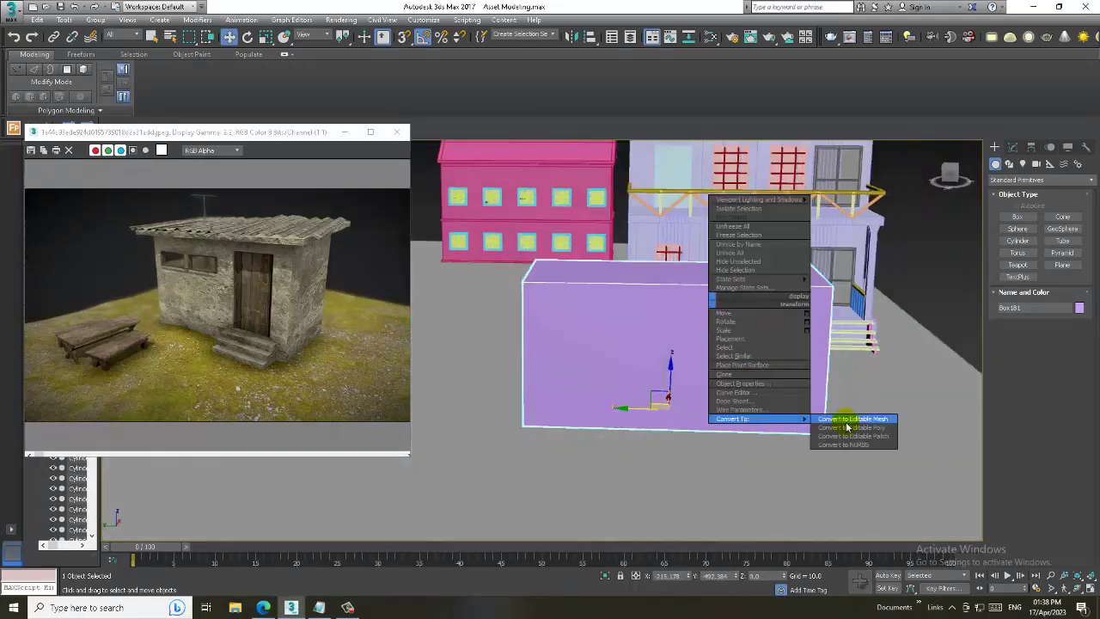
left_click(827, 428)
mouse_move(766, 359)
middle_mouse_down("alt")
mouse_move(940, 346)
mouse_move(713, 363)
mouse_move(695, 352)
mouse_move(705, 349)
middle_mouse_up("alt")
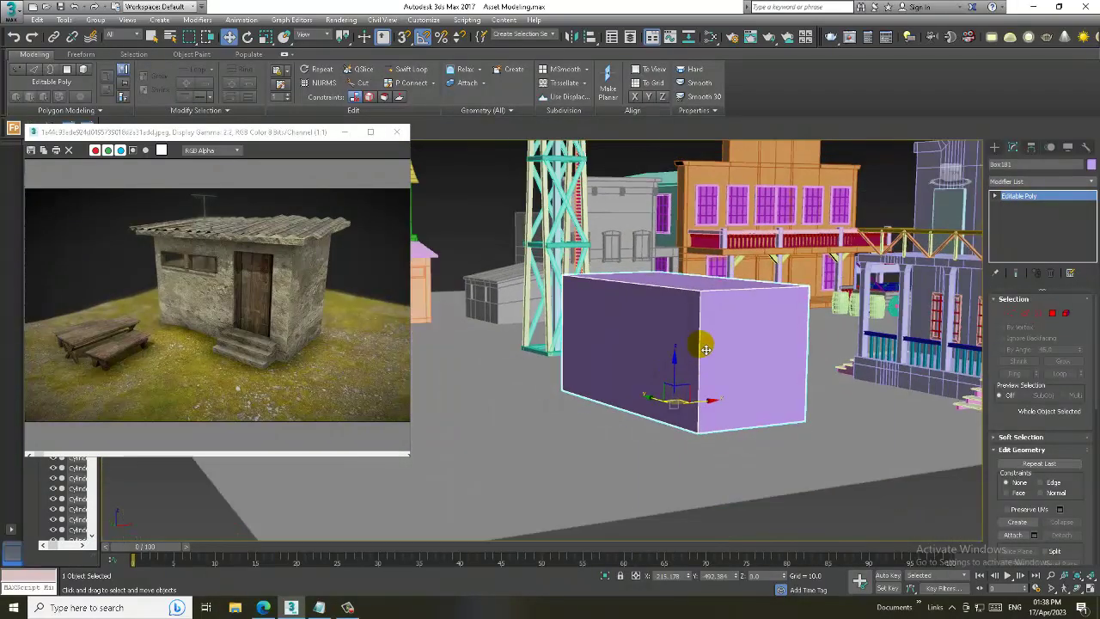
Use Swift Loop to cut vertical and horizontal edge loops across Box181's sides
left_click(404, 72)
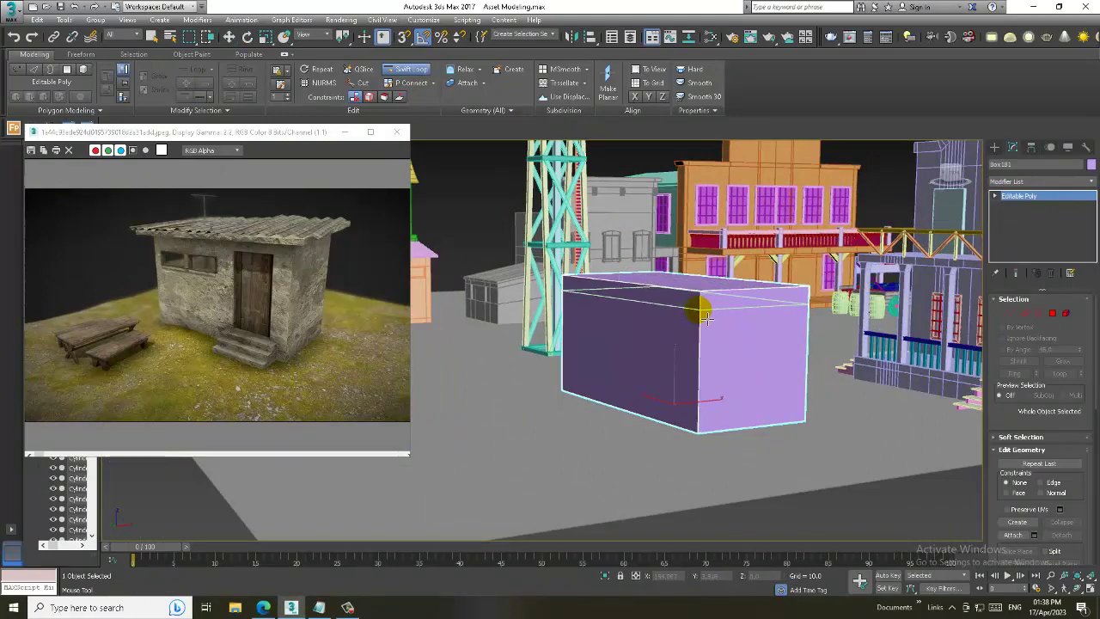
middle_click_drag(705, 316, 742, 312, "alt")
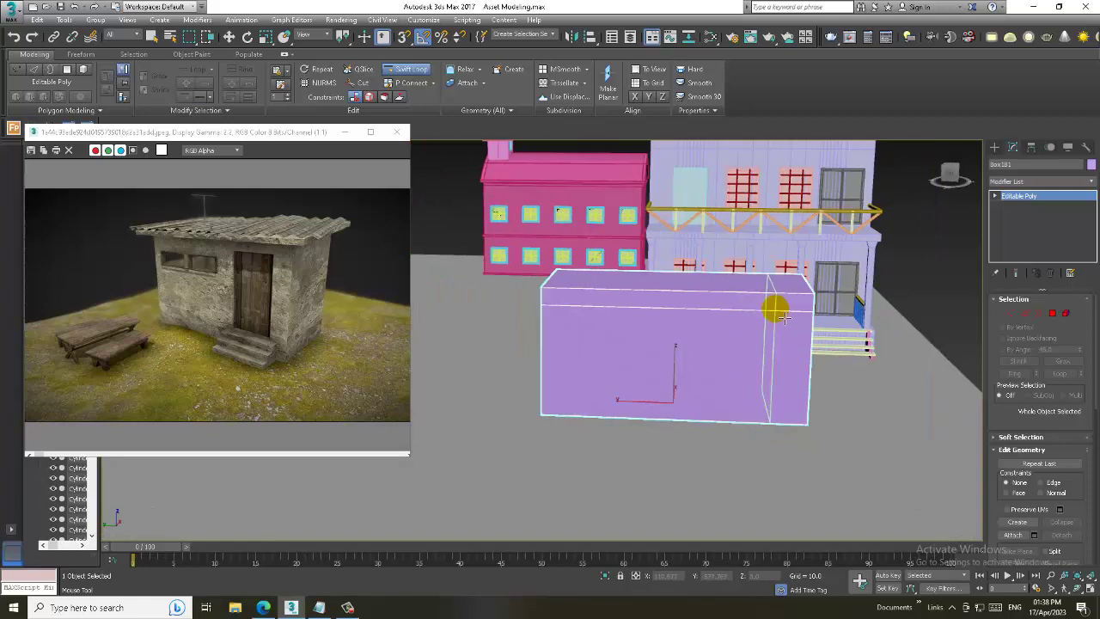
left_click(789, 315)
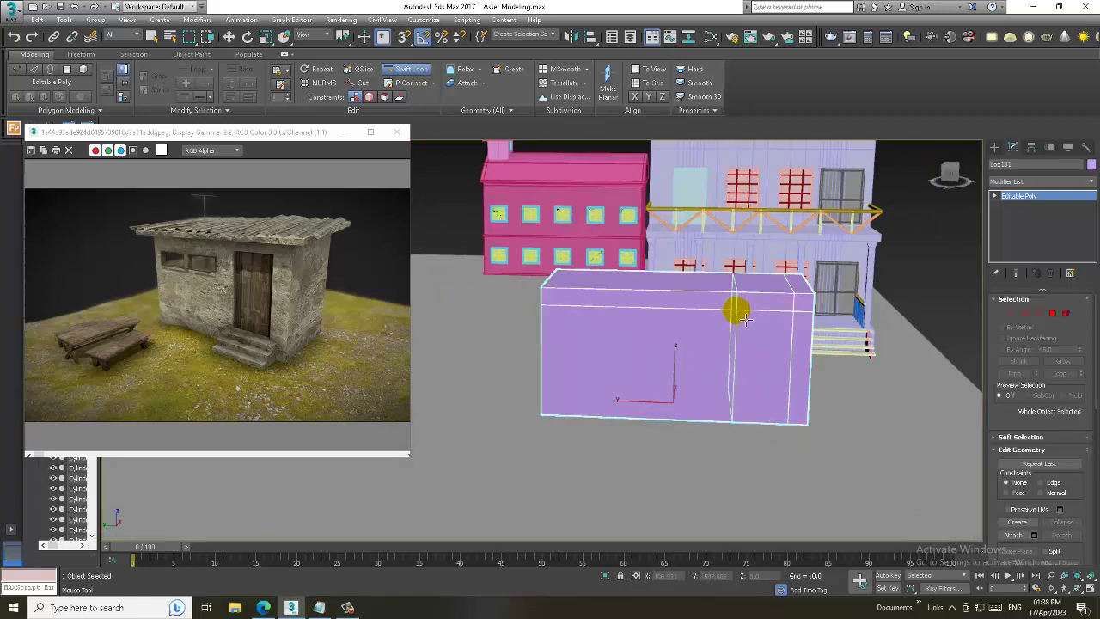
mouse_move(728, 320)
middle_mouse_down("alt")
mouse_move(674, 319)
mouse_move(661, 339)
mouse_move(590, 307)
mouse_move(621, 313)
middle_mouse_up("alt")
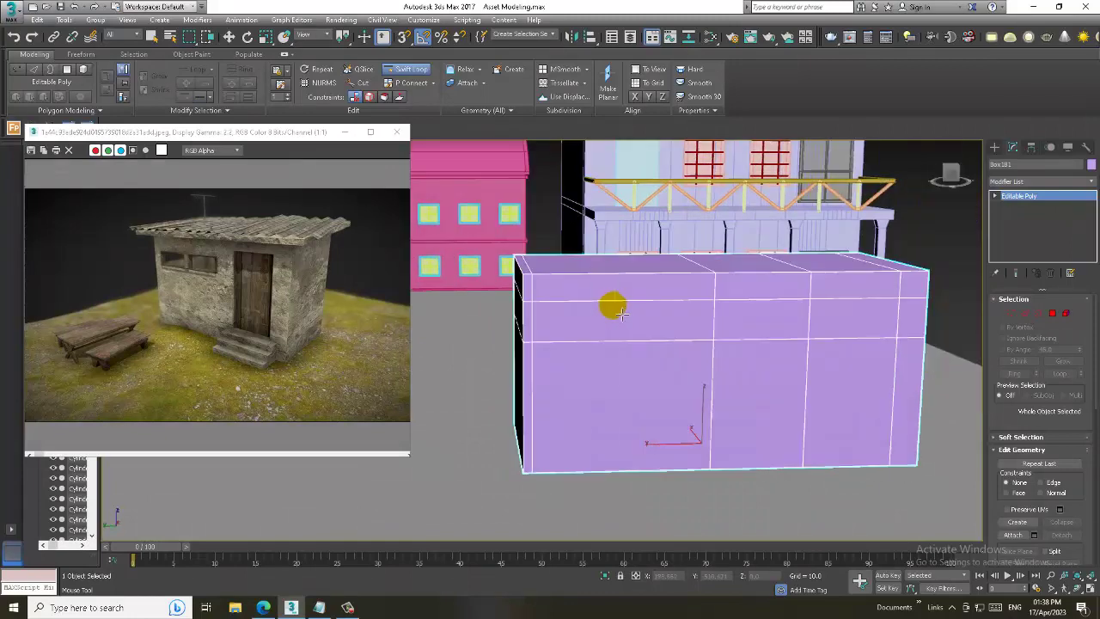
scroll(632, 311, "up", 3)
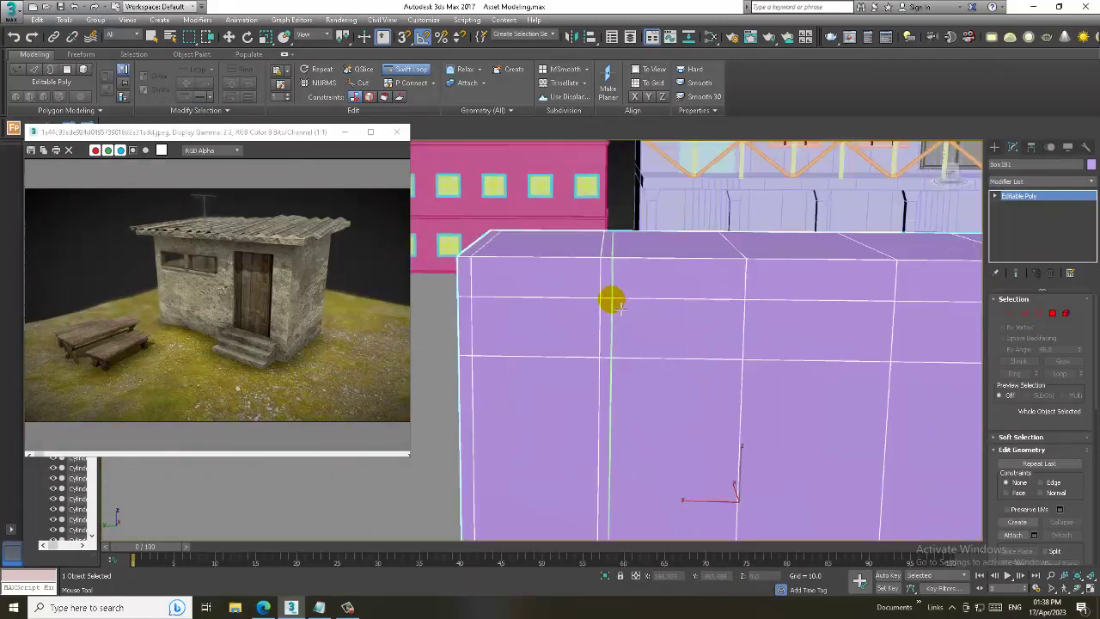
key("w")
mouse_move(636, 316)
middle_mouse_down("alt")
mouse_move(685, 336)
mouse_move(705, 325)
middle_mouse_up("alt")
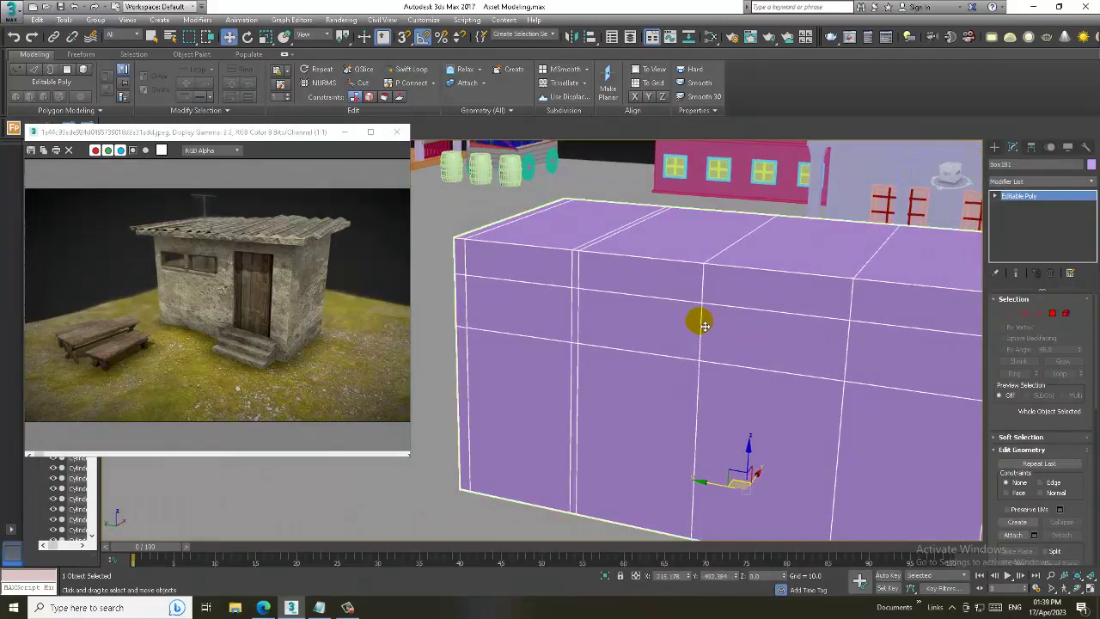
Inset the two front window panels of Box181
key("4")
left_click(646, 337)
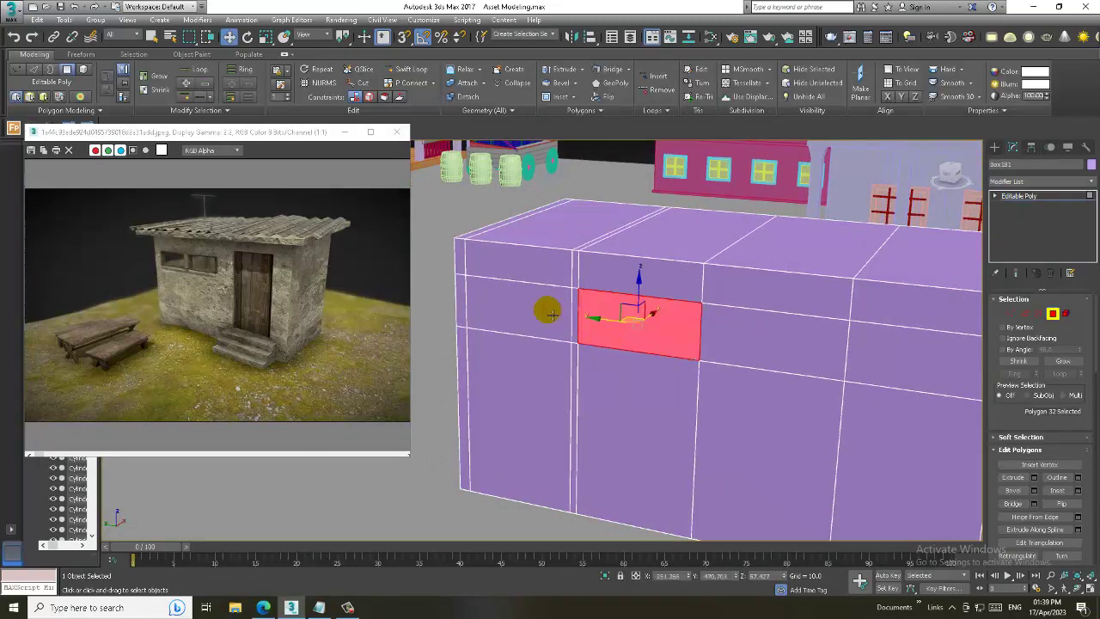
left_click(545, 315, "ctrl")
middle_click_drag(693, 324, 1089, 336, "alt")
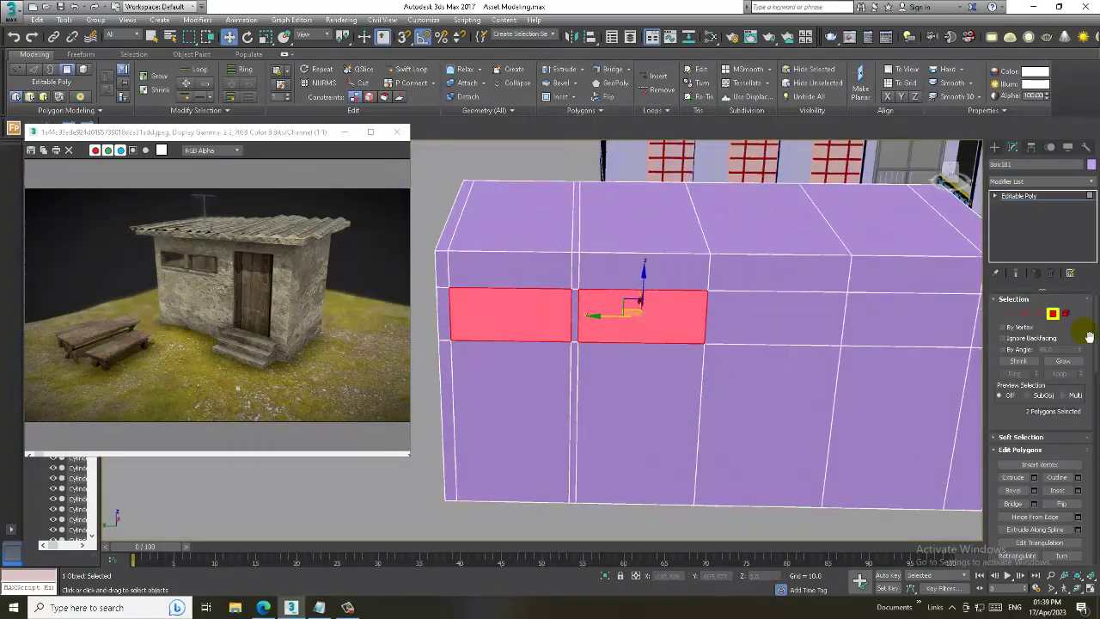
left_click(1077, 490)
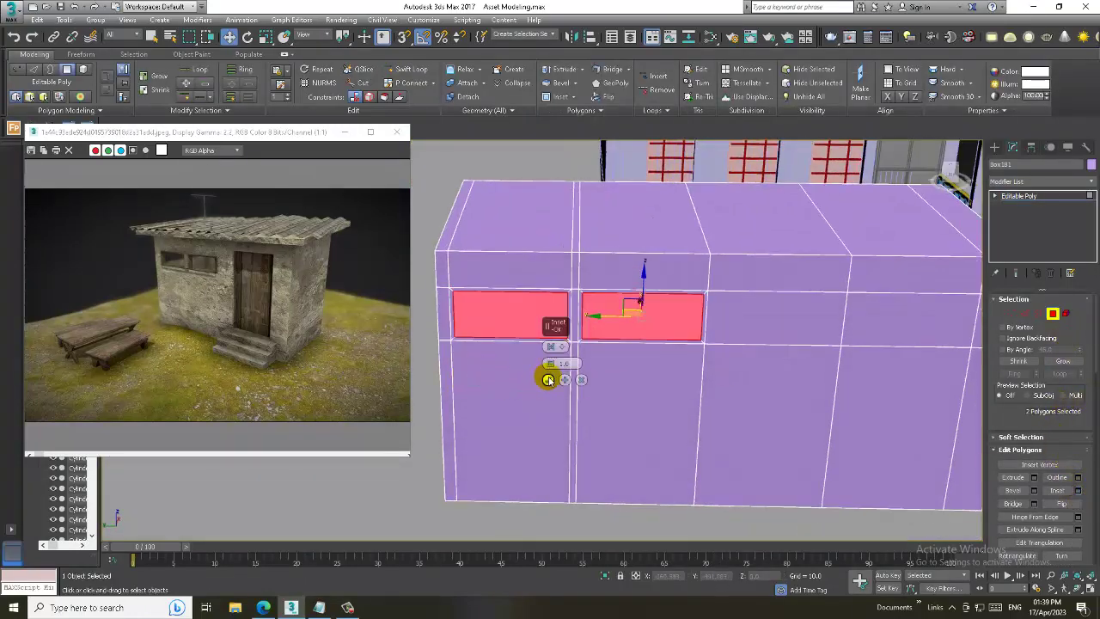
left_click(547, 378)
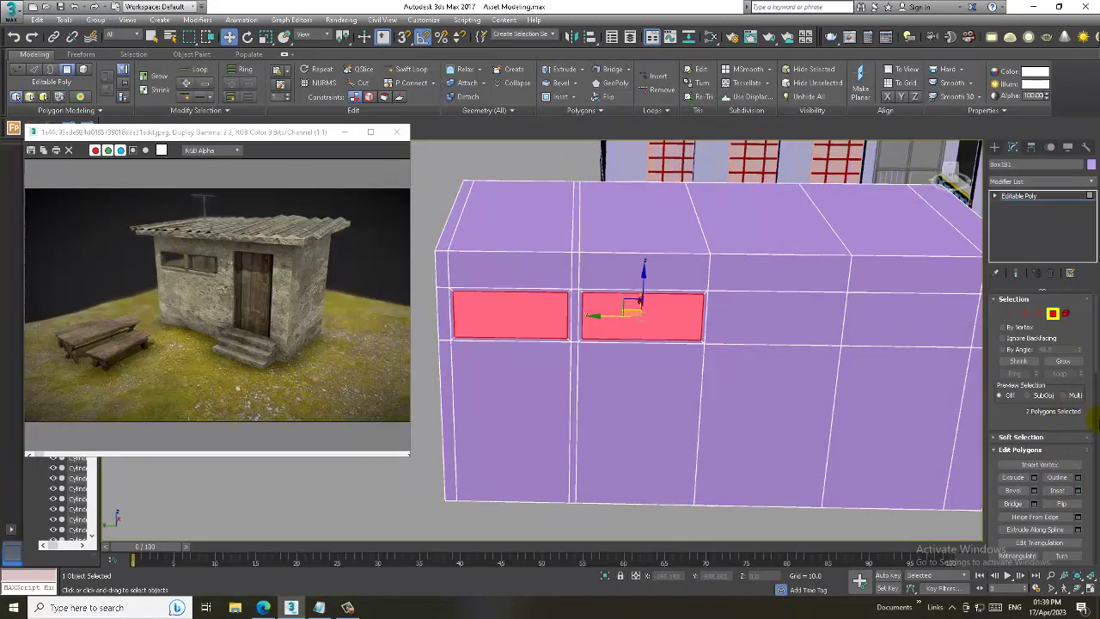
Extrude the two window panels inward by -5.954
left_click(1034, 478)
mouse_move(911, 343)
middle_mouse_down("alt")
mouse_move(729, 332)
mouse_move(528, 370)
middle_mouse_up("alt")
mouse_move(559, 371)
left_mouse_down()
mouse_move(555, 412)
mouse_move(581, 461)
left_mouse_up()
left_click(549, 380)
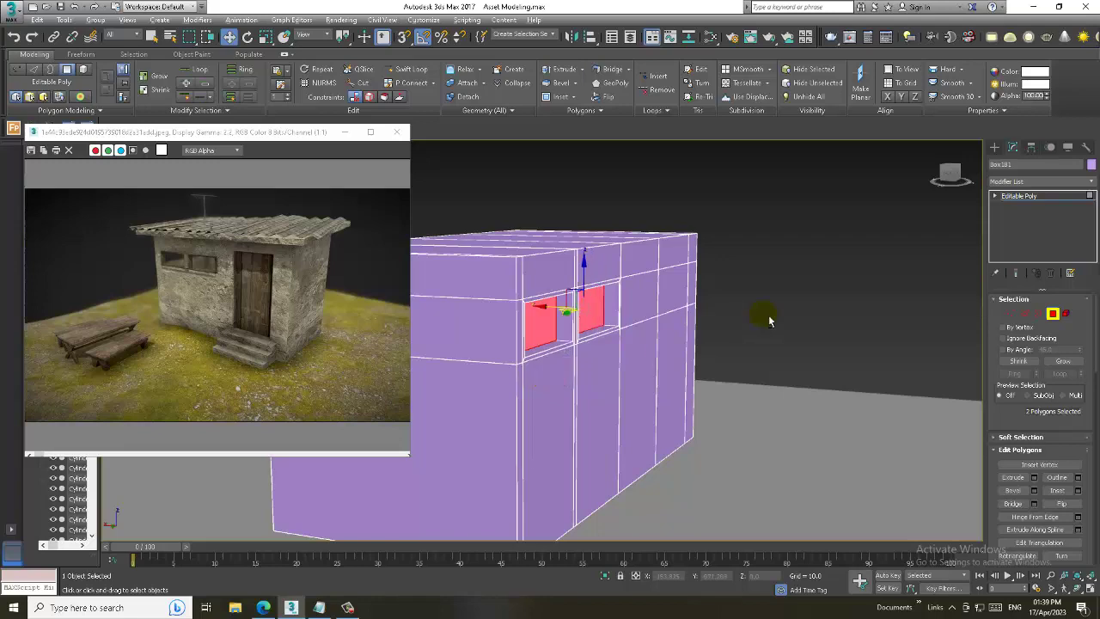
mouse_move(769, 318)
middle_mouse_down("alt")
mouse_move(798, 318)
mouse_move(762, 283)
middle_mouse_up("alt")
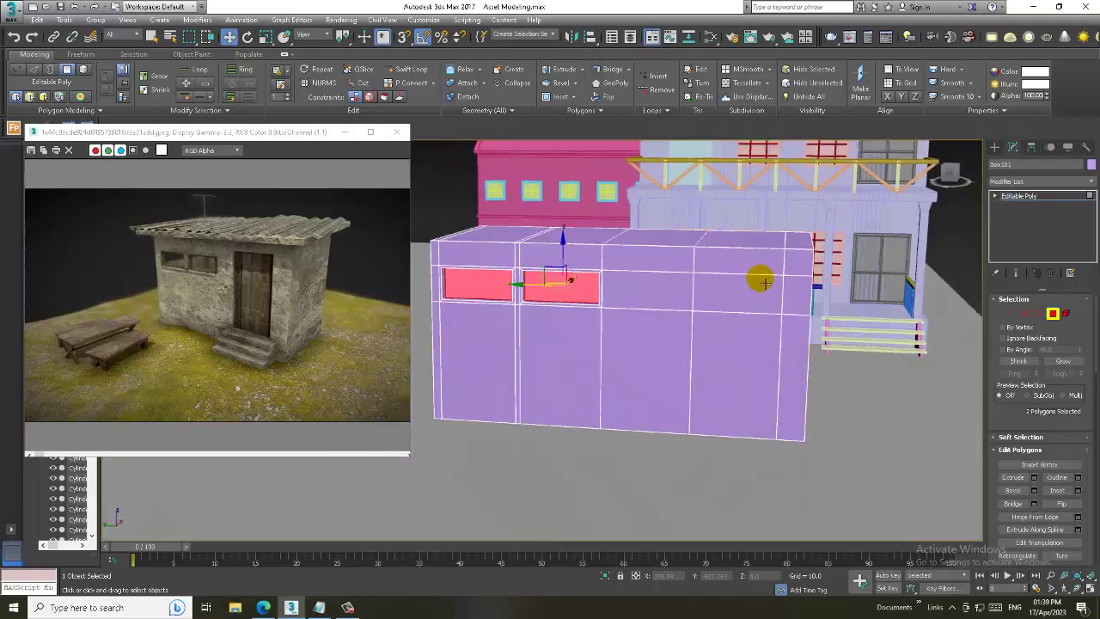
Select the upper and lower door panels on the right of the front
left_click(739, 292)
left_click(772, 365, "ctrl")
mouse_move(772, 365)
middle_mouse_down("alt")
mouse_move(756, 332)
mouse_move(769, 339)
middle_mouse_up("alt")
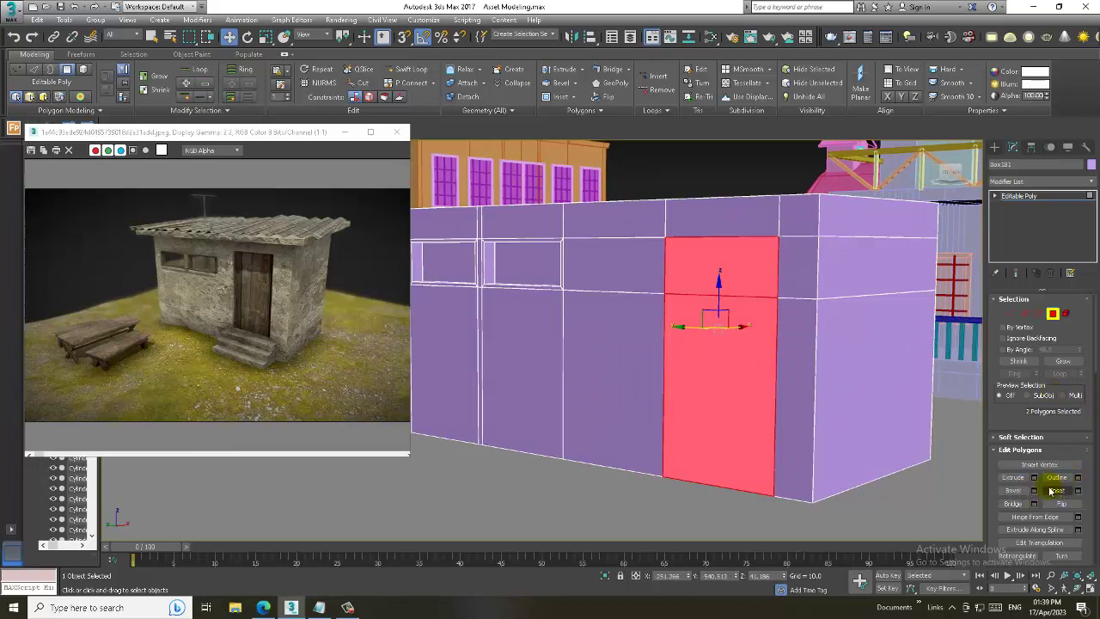
Inset the door panels and select the bottom edge beneath the doorway
left_click(1079, 490)
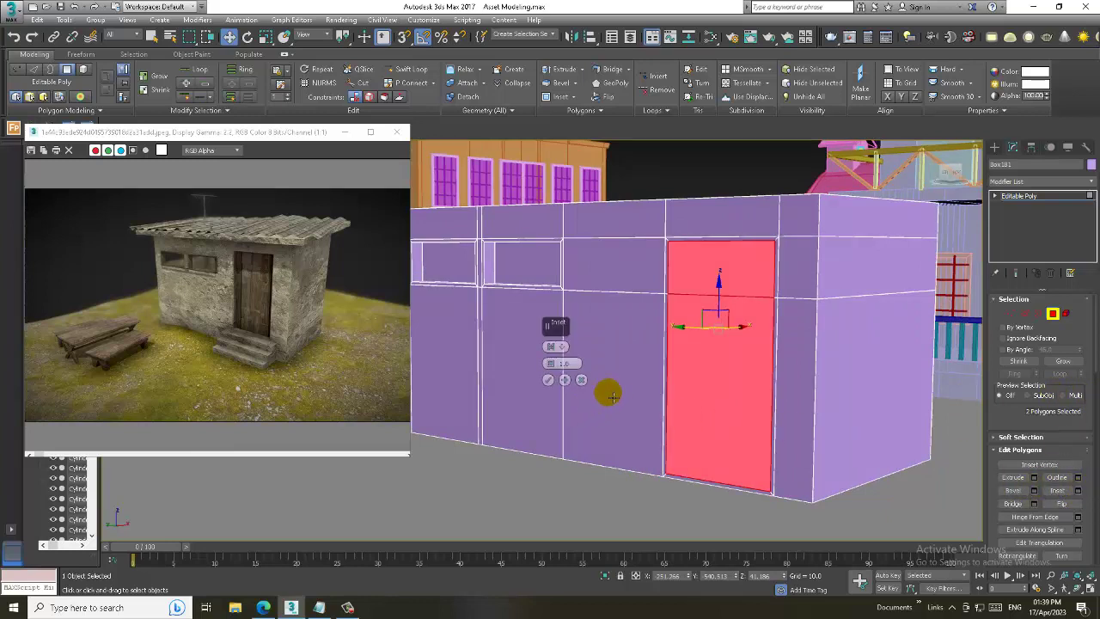
left_click(548, 379)
left_click(727, 489)
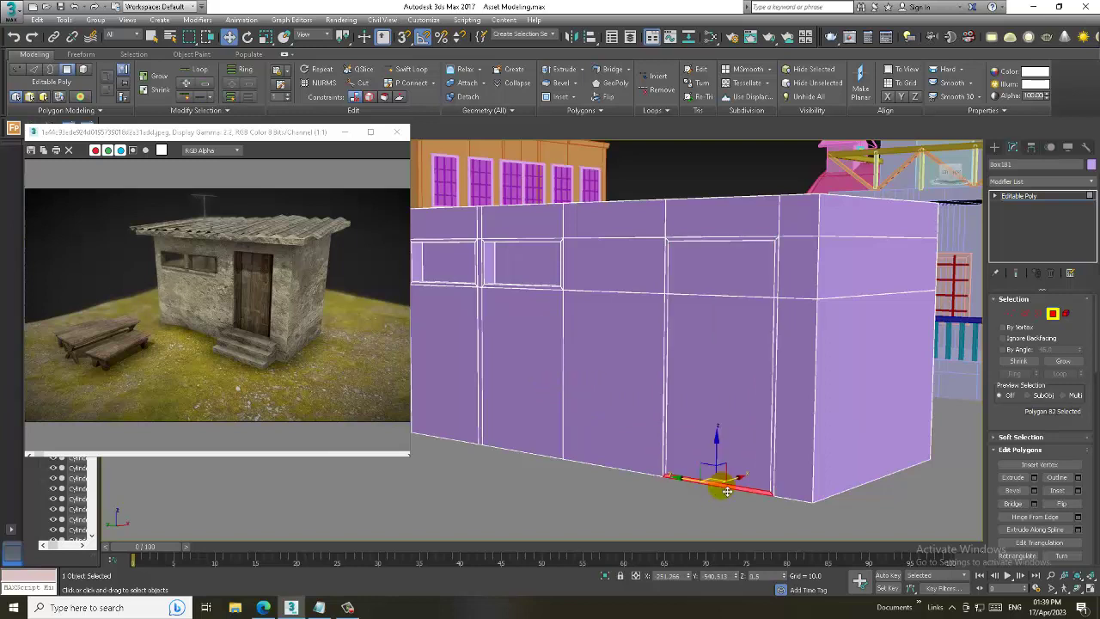
left_click(727, 474)
key("2")
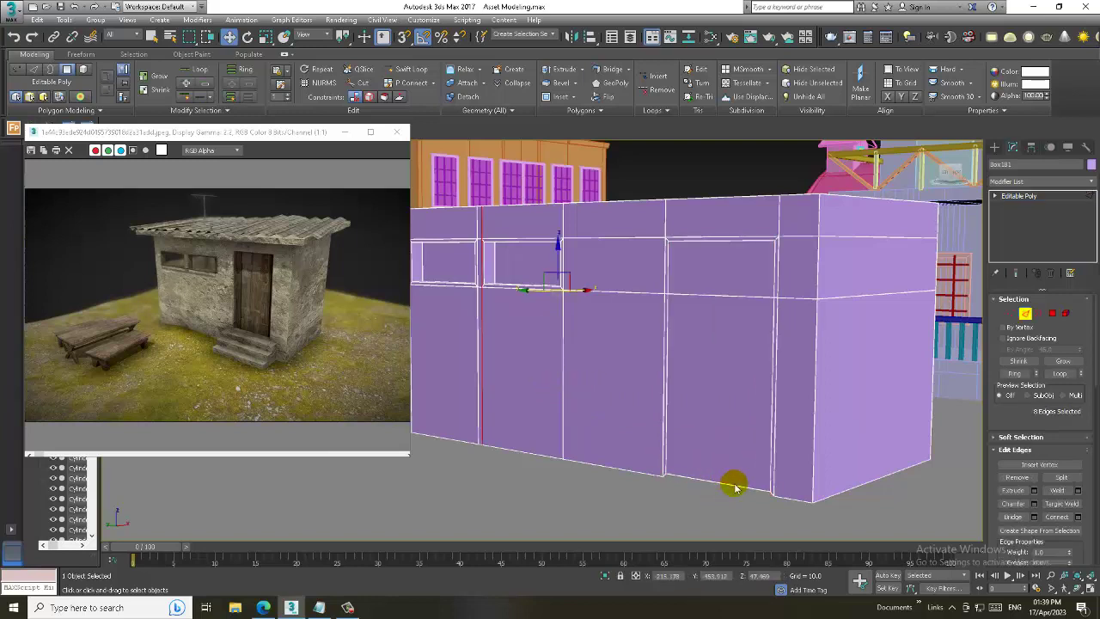
left_click(739, 479)
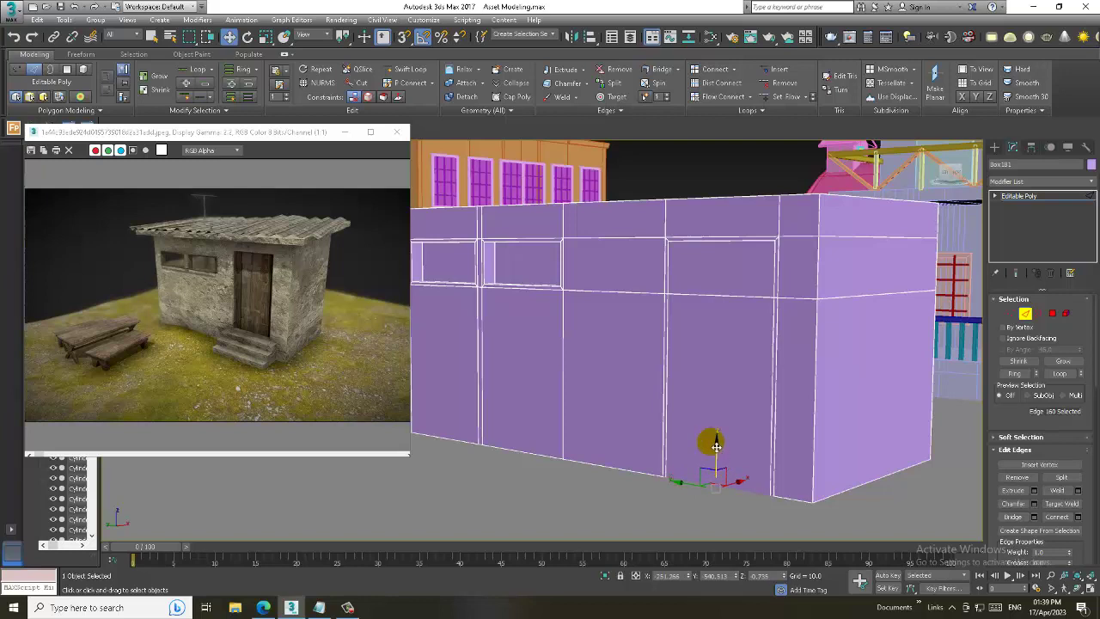
Extrude both door panels inward with a negative height to recess the doorway
key("4")
left_click(720, 292)
left_click(730, 336, "ctrl")
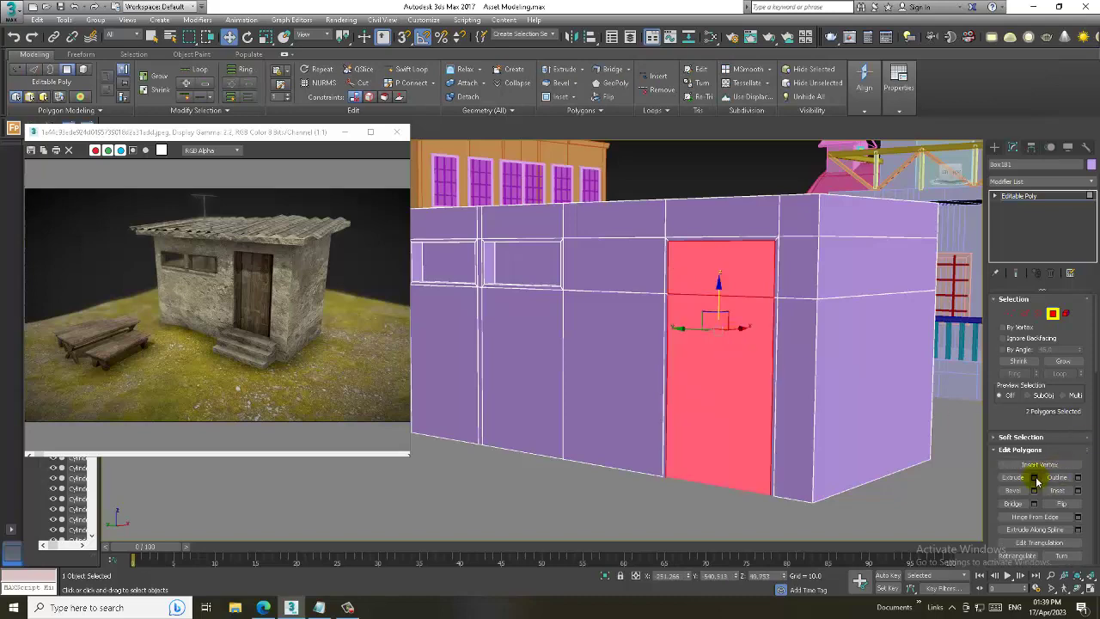
left_click(1037, 481)
middle_click_drag(633, 315, 552, 370, "alt")
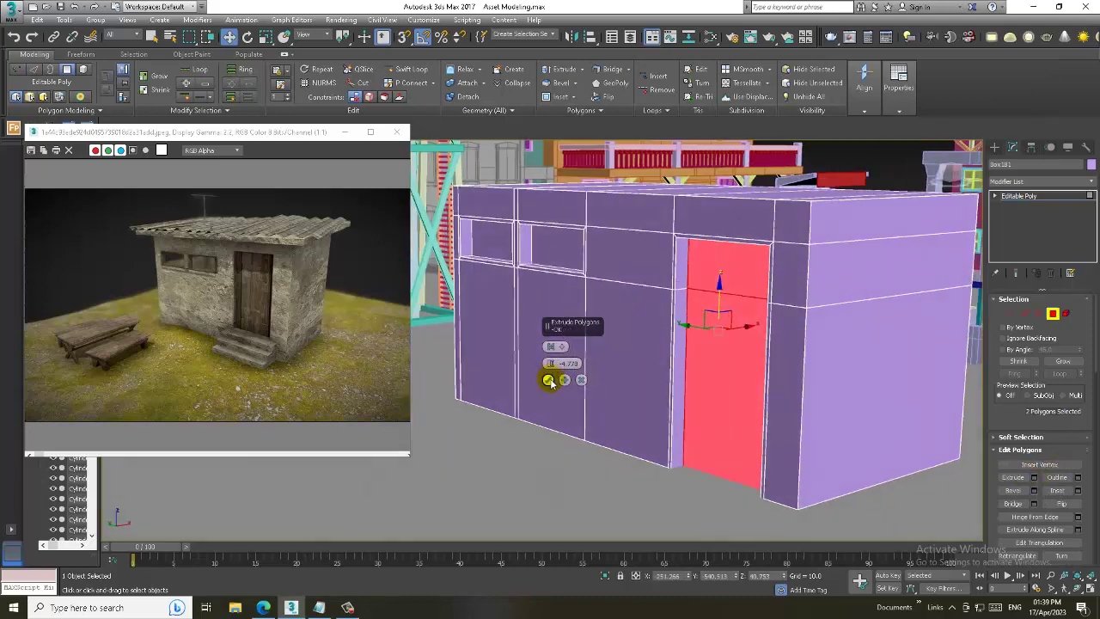
left_click(548, 380)
left_click(1051, 208)
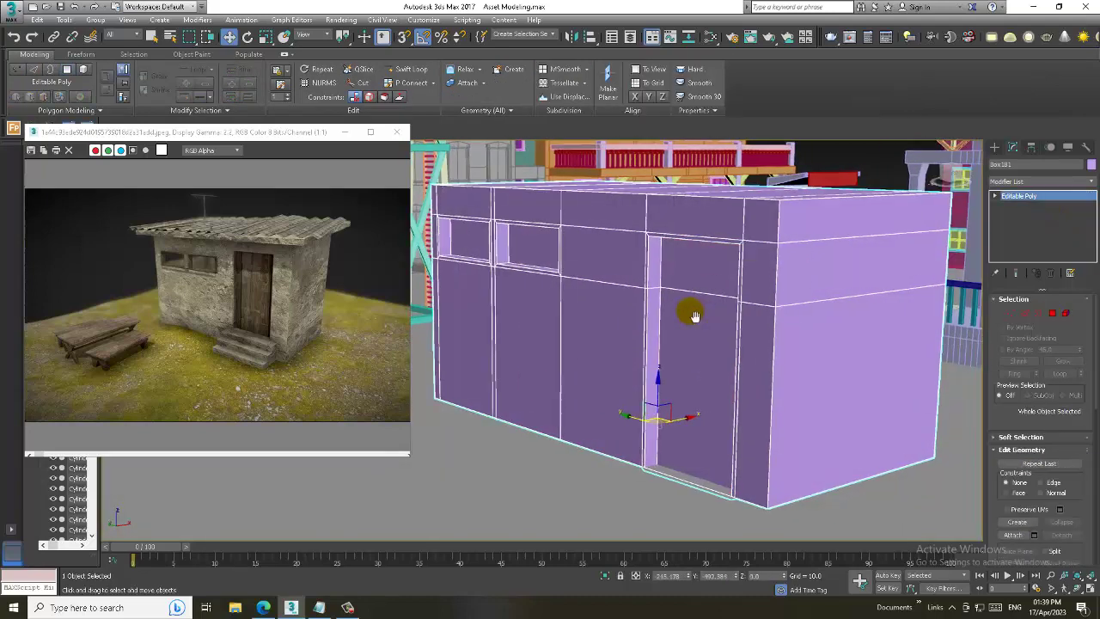
mouse_move(695, 312)
middle_mouse_down("alt")
mouse_move(776, 275)
mouse_move(921, 437)
middle_mouse_up("alt")
key("alt+w")
key("alt+w")
Move the building's bottom row of vertices down to extend the walls
scroll(892, 427, "up", 2)
scroll(765, 338, "up", 3)
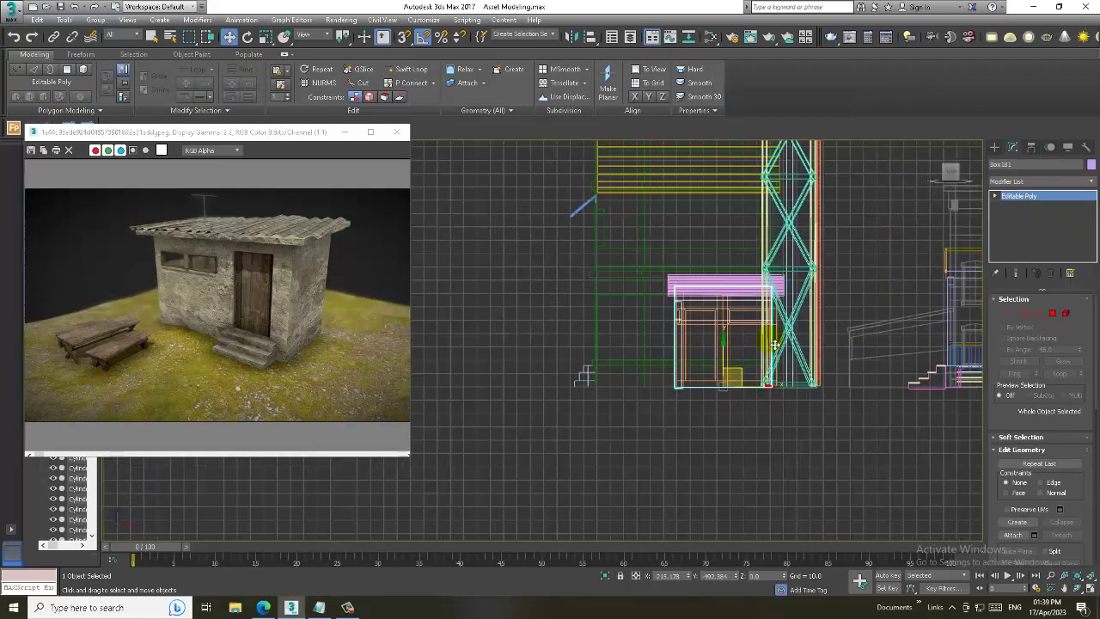
scroll(781, 373, "up", 3)
key("1")
left_click_drag(593, 455, 948, 419)
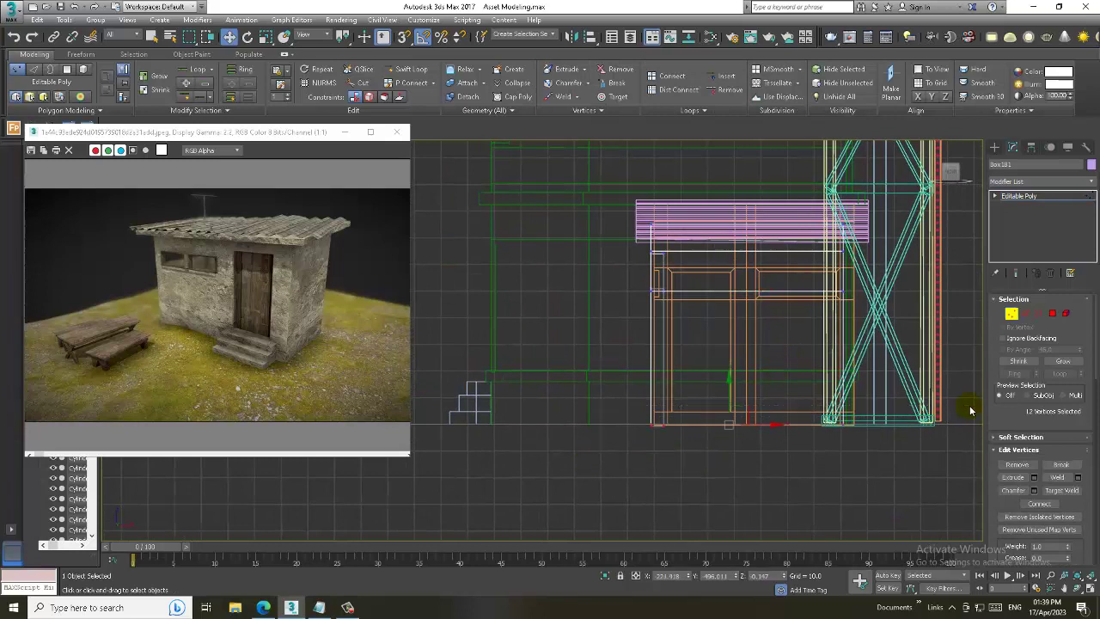
left_click_drag(739, 399, 749, 426)
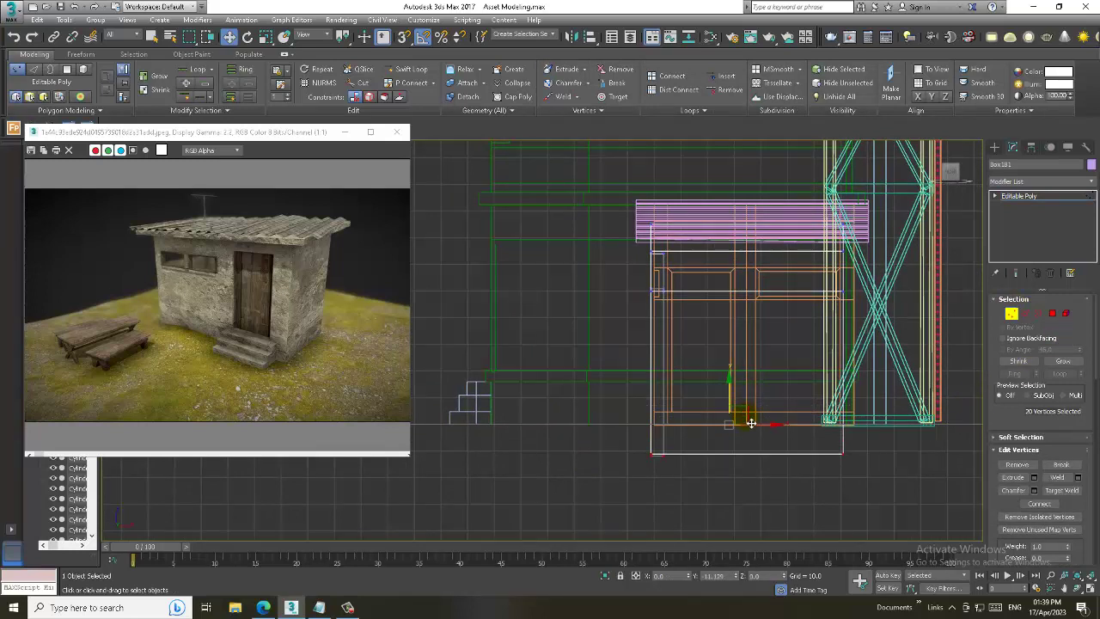
Raise the whole building slightly above the ground at object level
left_click(1047, 196)
left_click_drag(748, 375, 762, 338)
key("alt+w")
left_click(903, 454)
key("alt+w")
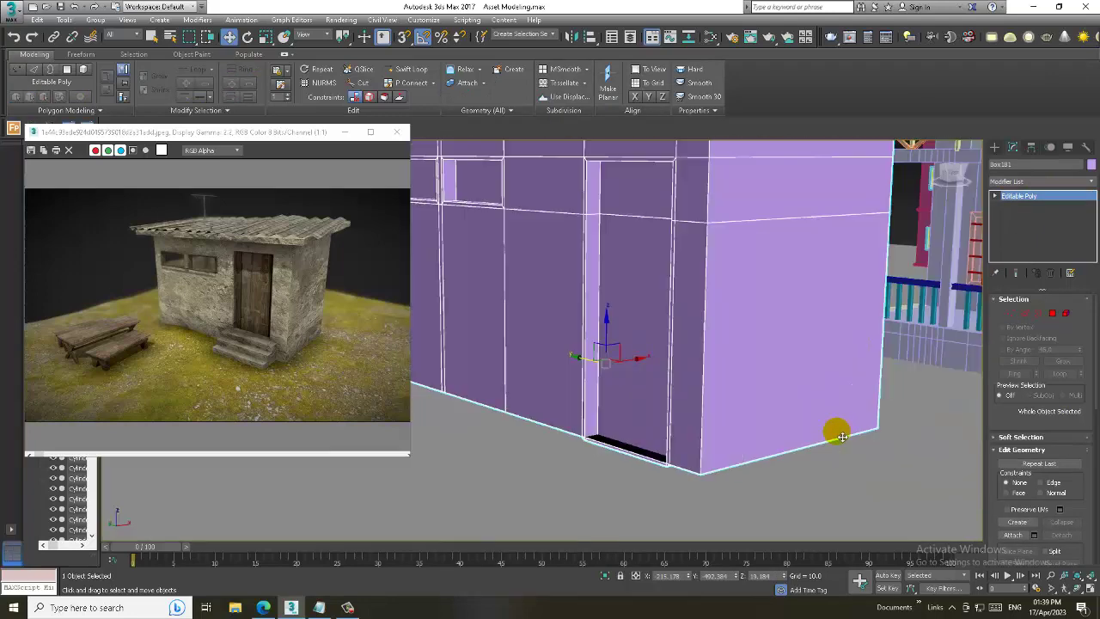
middle_click_drag(843, 436, 634, 339, "alt")
mouse_move(634, 338)
left_mouse_down()
mouse_move(633, 324)
mouse_move(656, 348)
mouse_move(658, 328)
left_mouse_up()
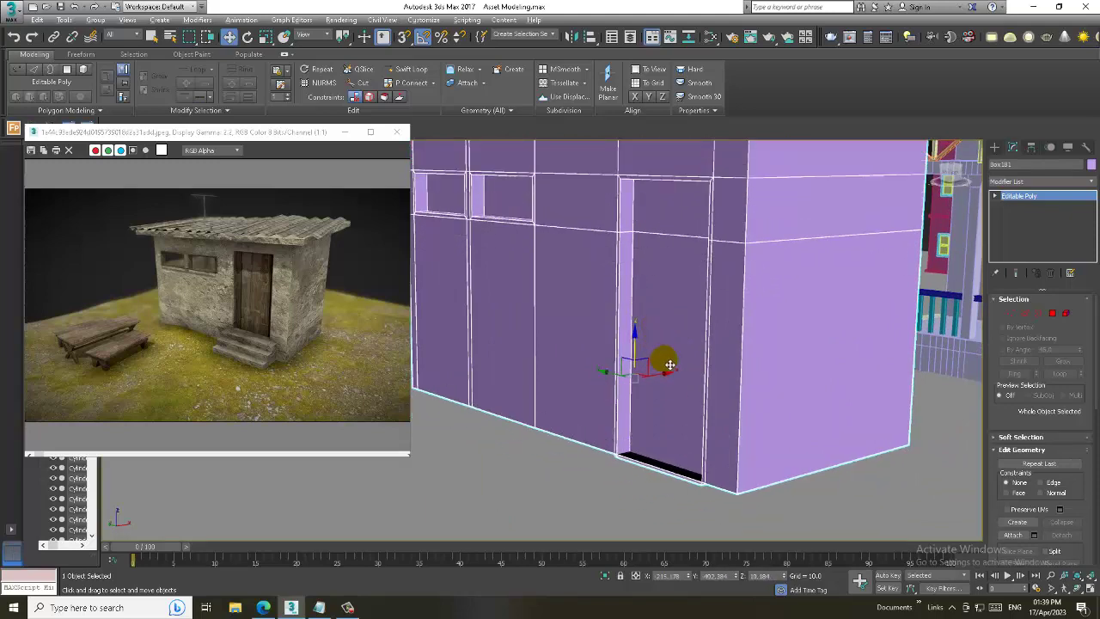
mouse_move(658, 361)
middle_mouse_down("alt")
mouse_move(697, 351)
mouse_move(799, 366)
mouse_move(776, 339)
mouse_move(790, 340)
mouse_move(746, 324)
middle_mouse_up("alt")
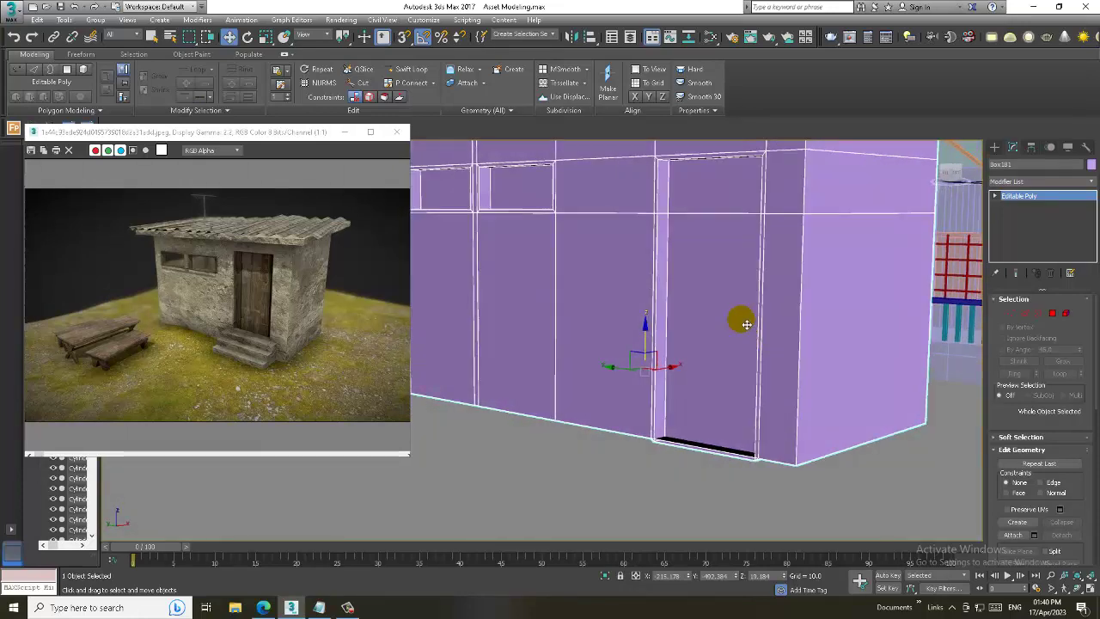
Add a horizontal Swift Loop edge loop near the bottom of the walls
left_click(411, 68)
left_click(754, 421)
middle_click_drag(759, 417, 729, 344, "alt")
scroll(736, 351, "up", 2)
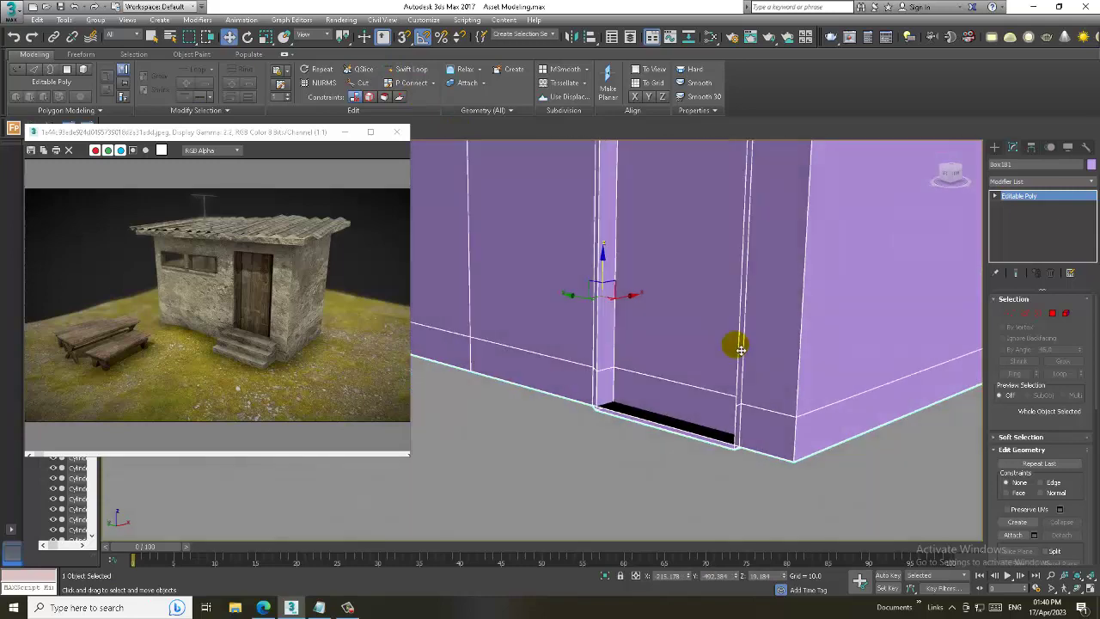
Bridge the two faces at the door bottom to close the gap under the doorway
key("4")
left_click(633, 390)
middle_click_drag(601, 383, 731, 391, "alt")
left_click(741, 363, "ctrl")
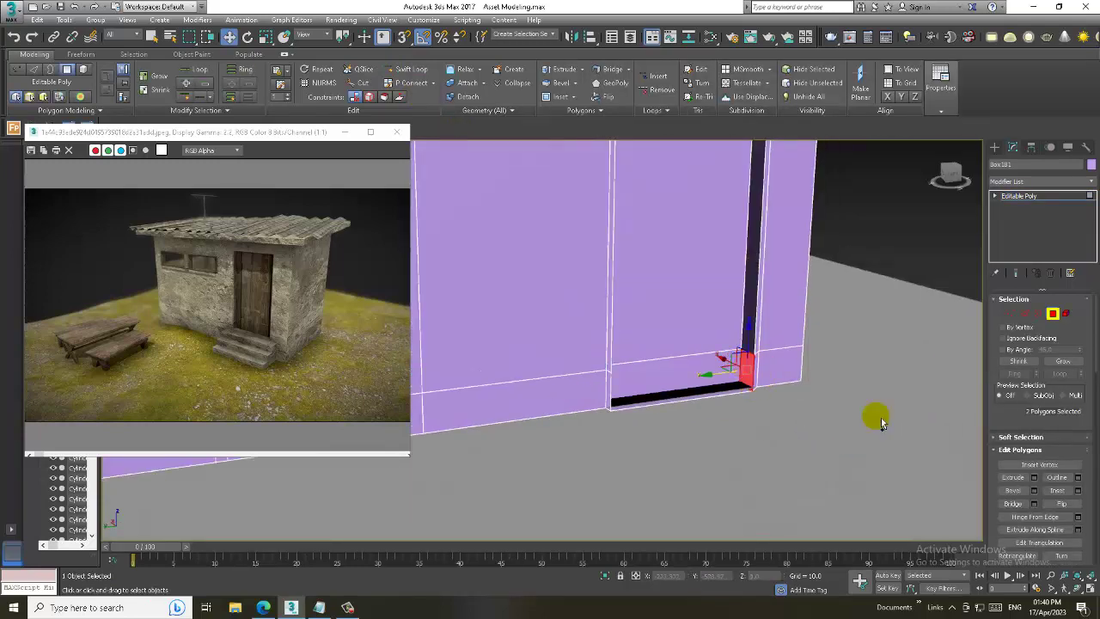
left_click(1014, 504)
middle_click_drag(894, 413, 856, 378, "alt")
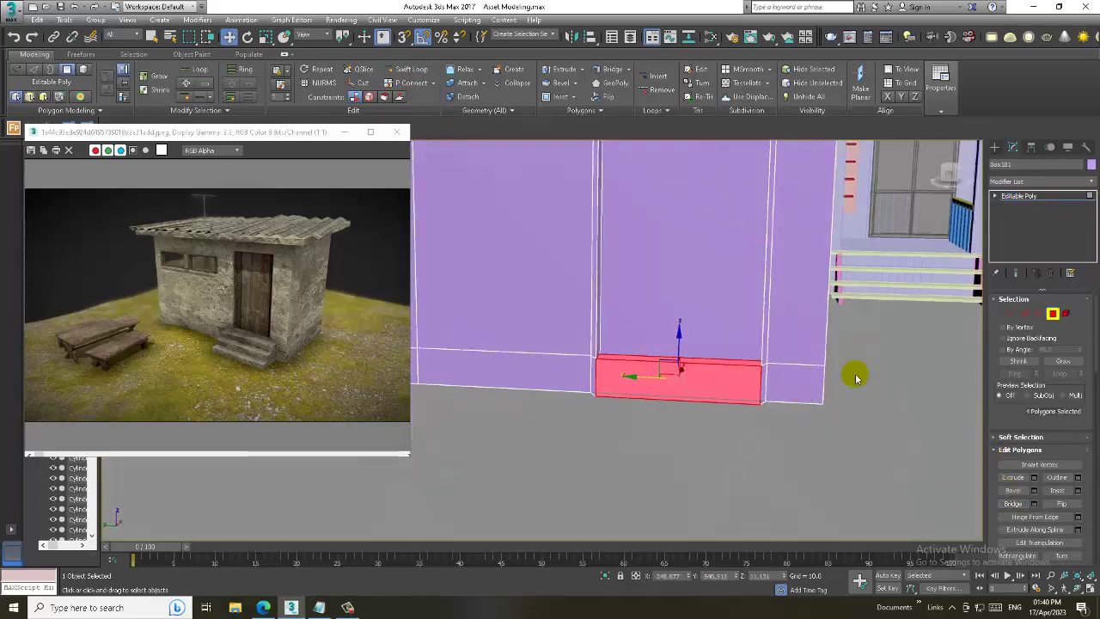
Return to object level and frame the building's wall base in the views
left_click(1055, 197)
mouse_move(860, 258)
middle_mouse_down("alt")
mouse_move(650, 278)
mouse_move(793, 263)
mouse_move(808, 277)
middle_mouse_up("alt")
key("alt+w")
key("alt+w")
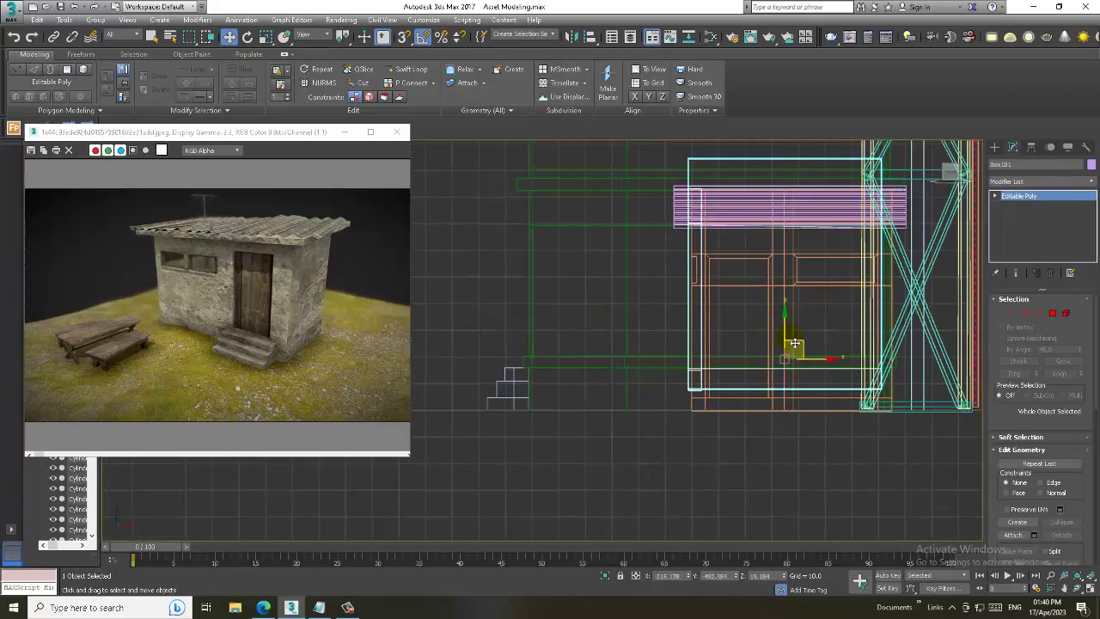
key("1")
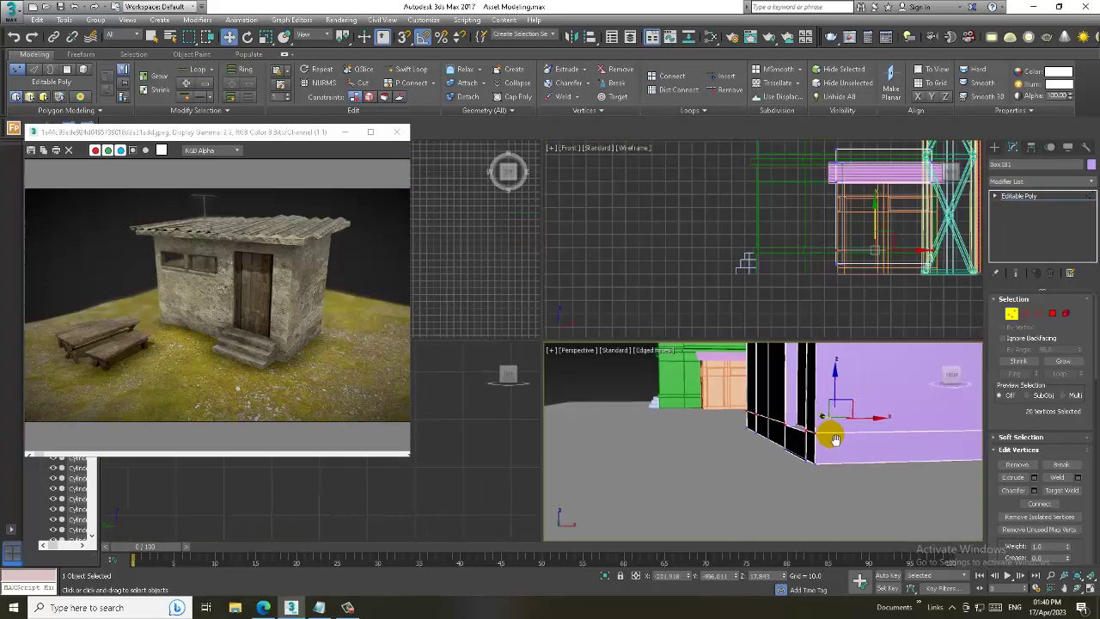
key("alt+w")
scroll(805, 404, "up", 2)
key("alt+w")
middle_click_drag(806, 373, 729, 360)
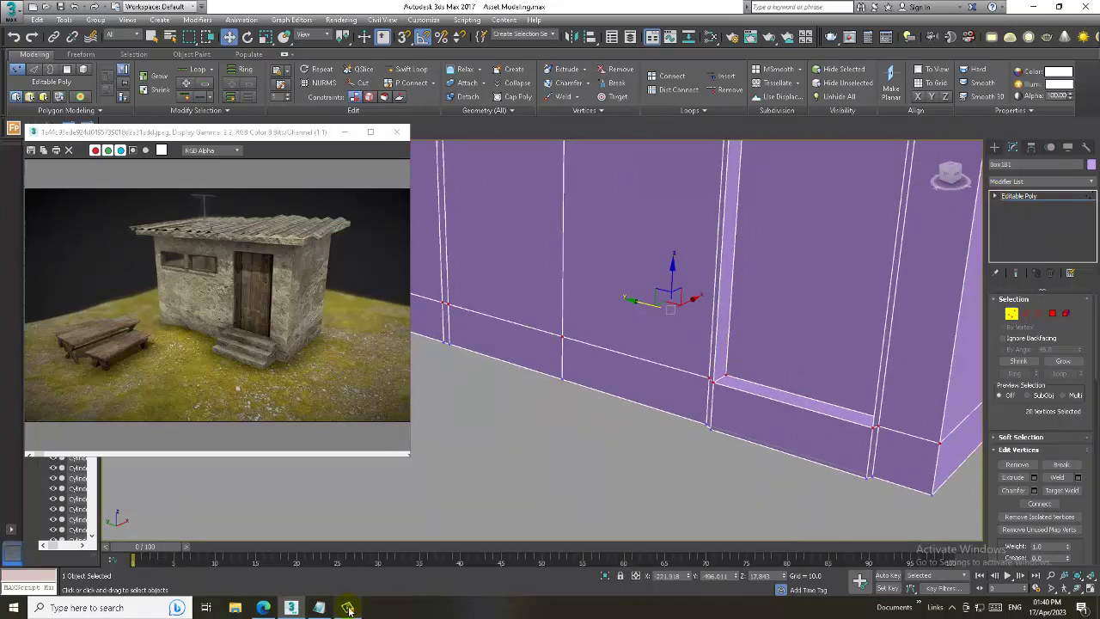
Draw a flat box along the wall base in front of the doorway
left_click(994, 148)
left_click(1026, 219)
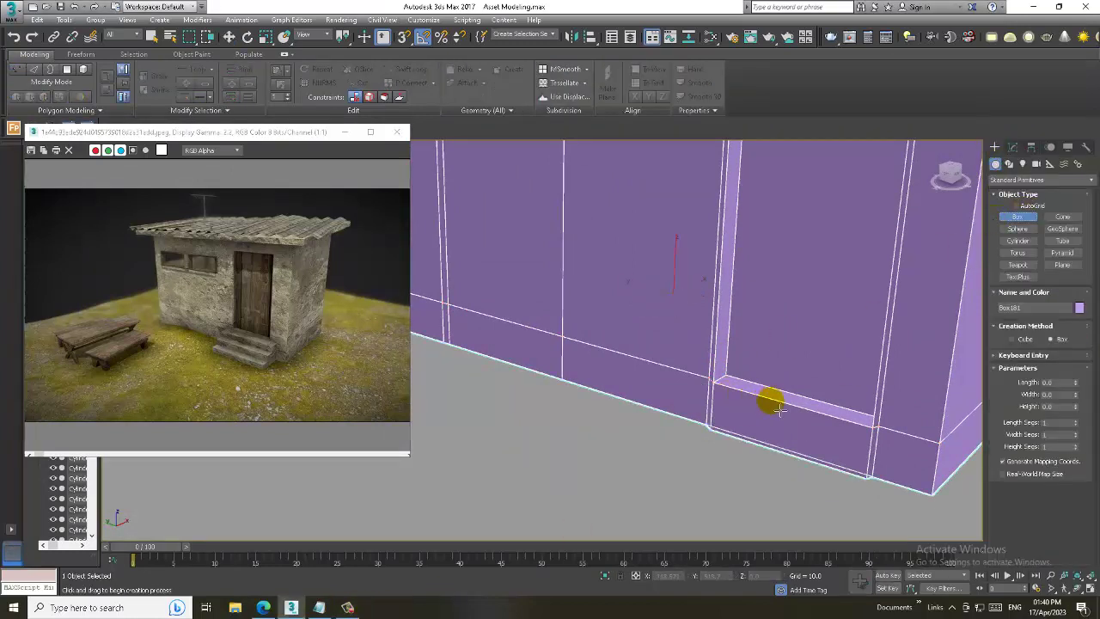
middle_click_drag(768, 401, 700, 381)
scroll(780, 356, "up", 3)
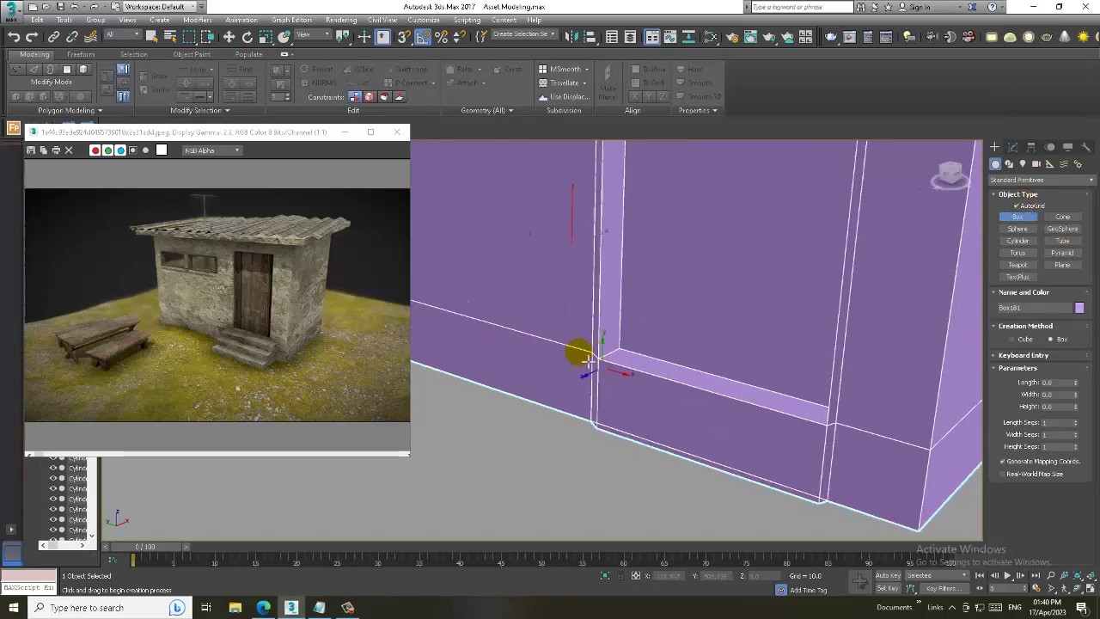
middle_click_drag(582, 351, 693, 381)
left_click_drag(675, 370, 924, 440)
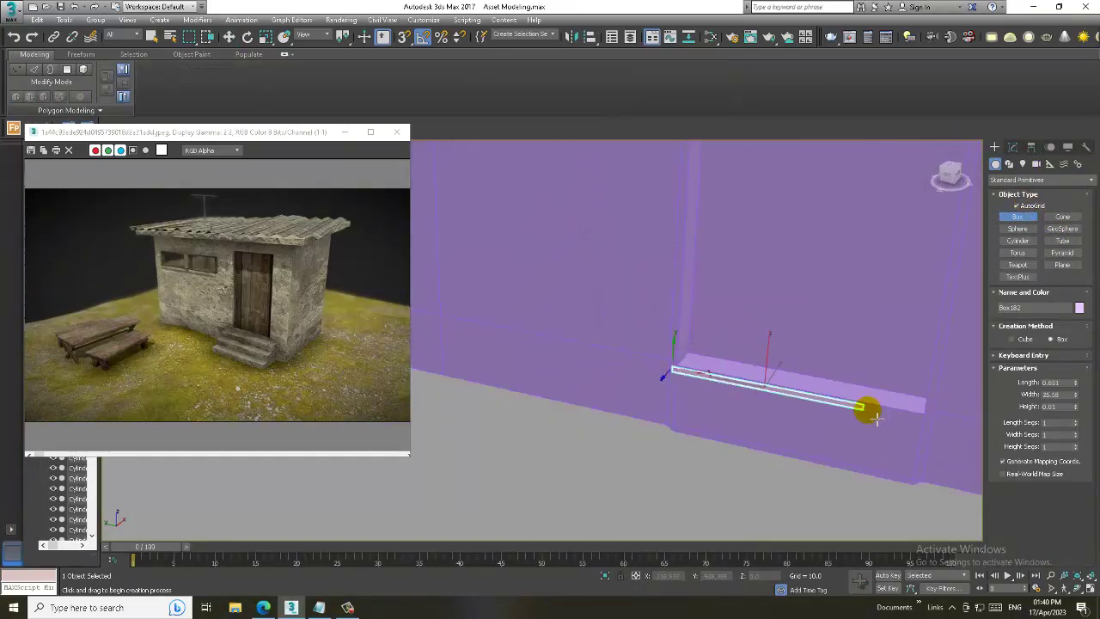
left_click(885, 488)
right_click(843, 307)
Convert the new step box, Box182, to an Editable Poly
key("alt+w")
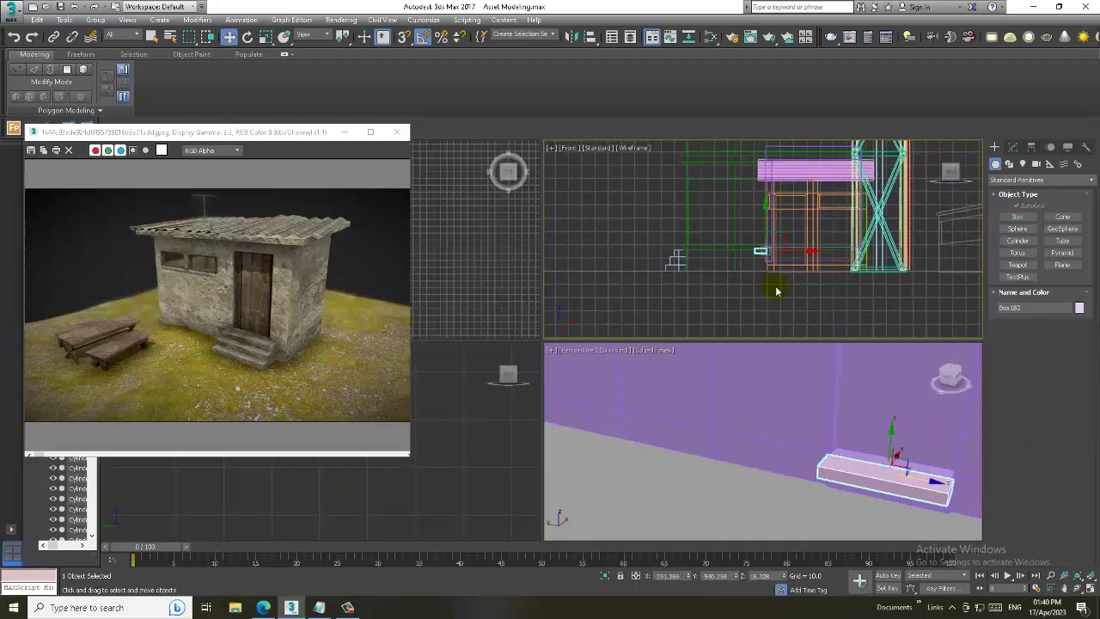
middle_click_drag(776, 285, 777, 295)
key("alt+w")
scroll(783, 284, "up", 3)
scroll(611, 417, "up", 3)
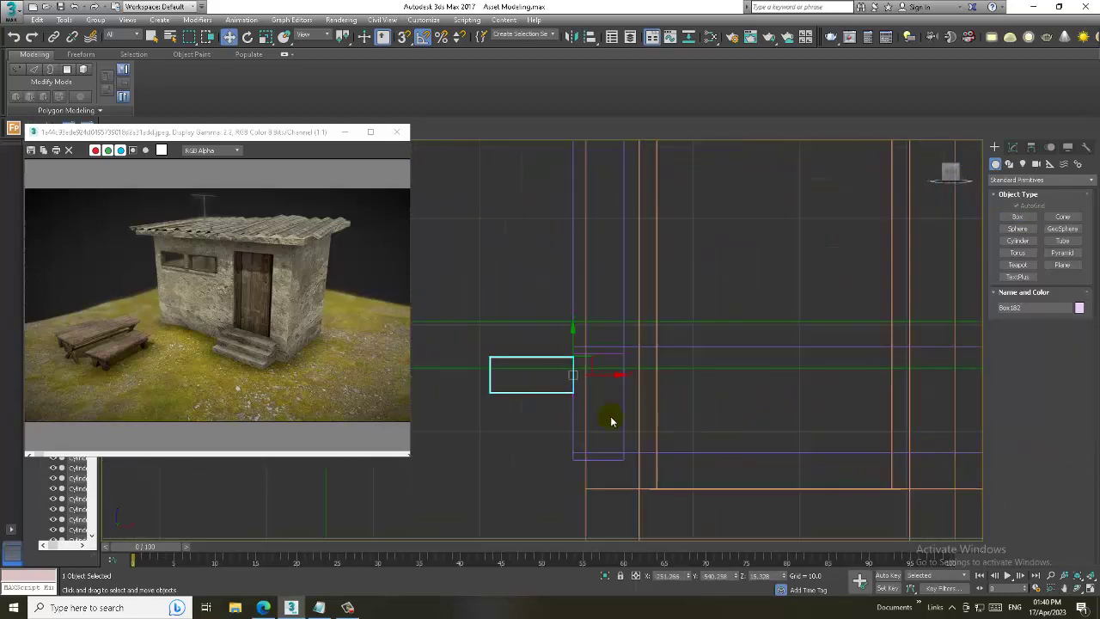
right_click(533, 391)
left_click(683, 512)
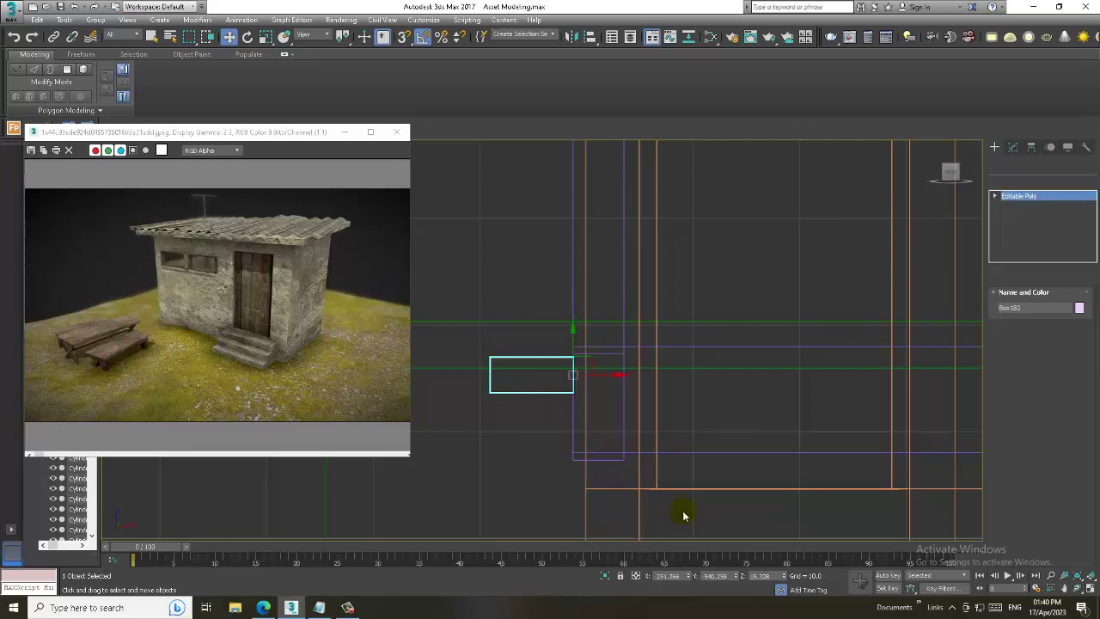
middle_click_drag(489, 380, 602, 396)
Extrude the step block's bottom face to build up the base of the stairs
key("1")
left_click_drag(571, 386, 625, 426)
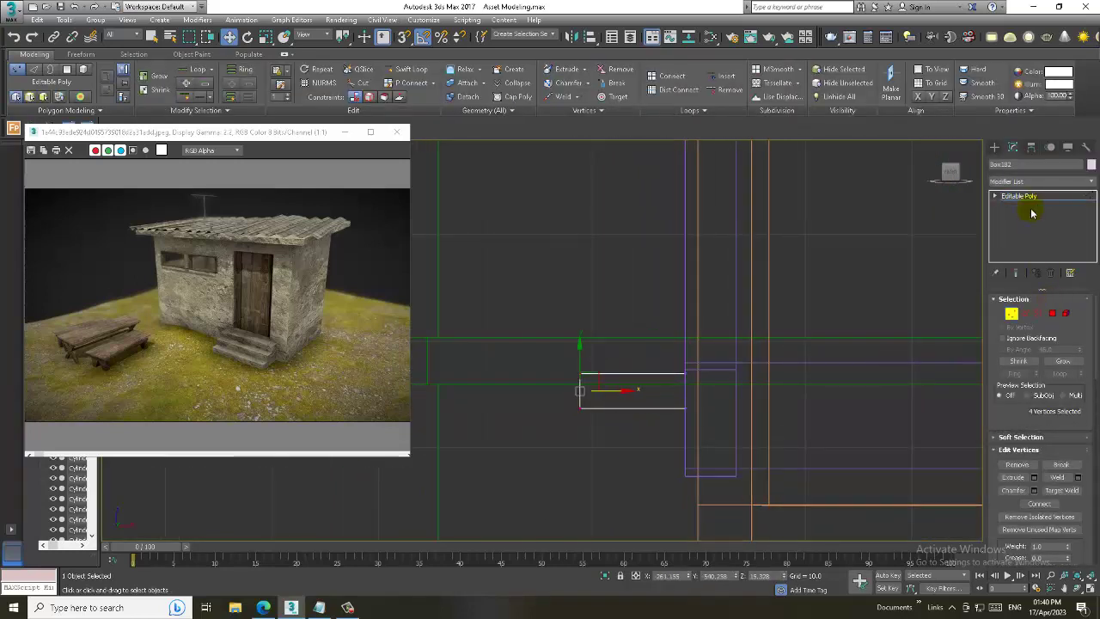
left_click(1053, 314)
left_click(658, 407)
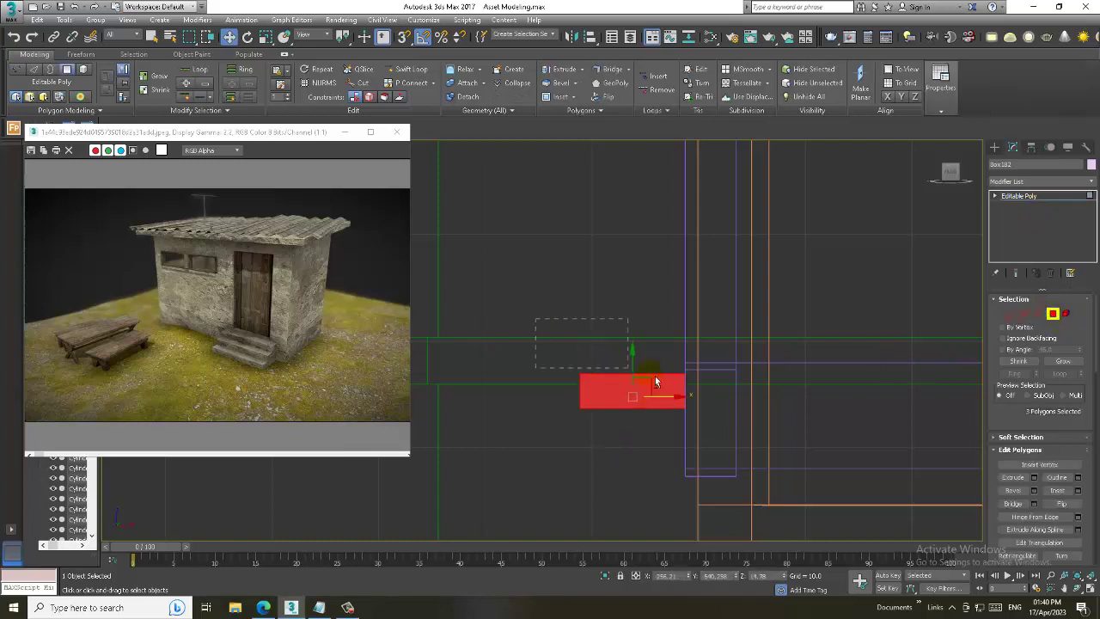
left_click(1035, 477)
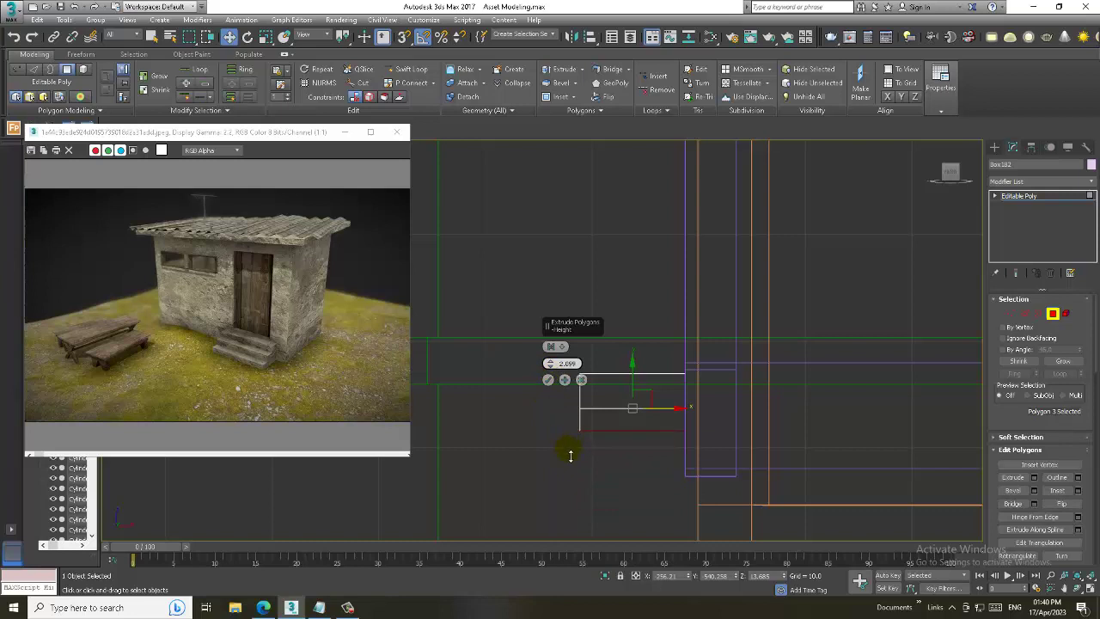
left_click(549, 380)
key("1")
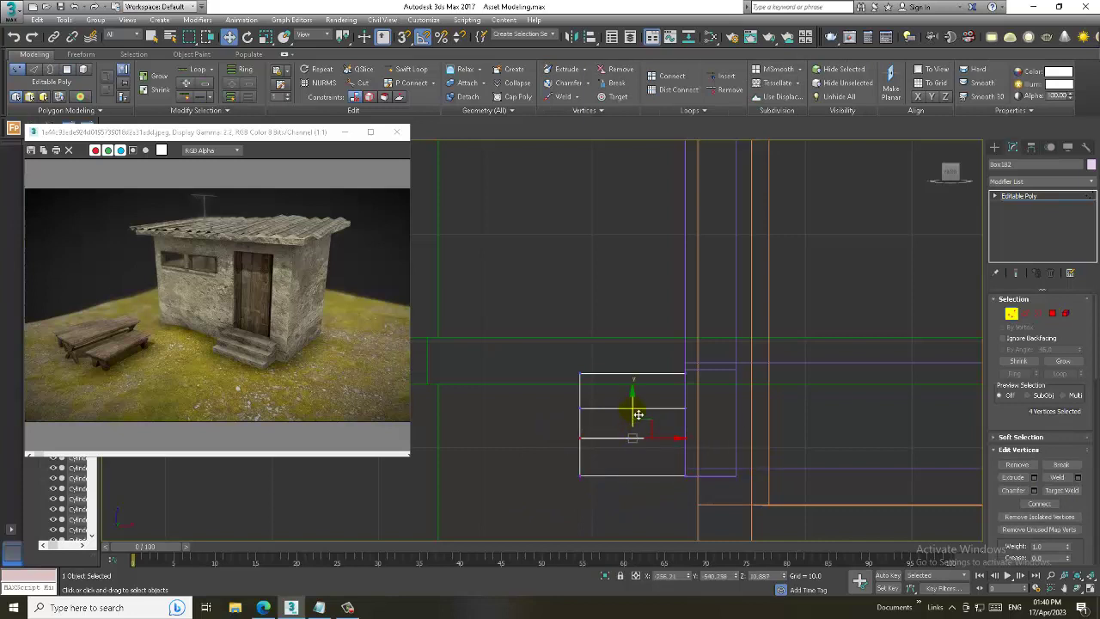
key("alt+w")
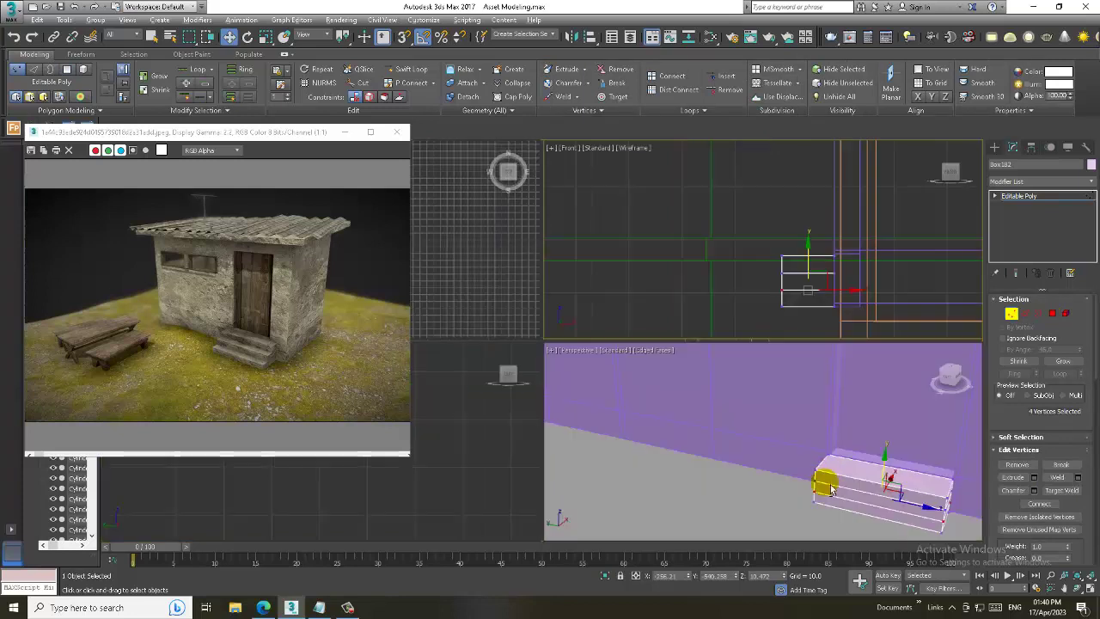
scroll(817, 473, "up", 2)
key("alt+w")
Extrude the lower front face outward by 11.859 to form the lowest step
key("4")
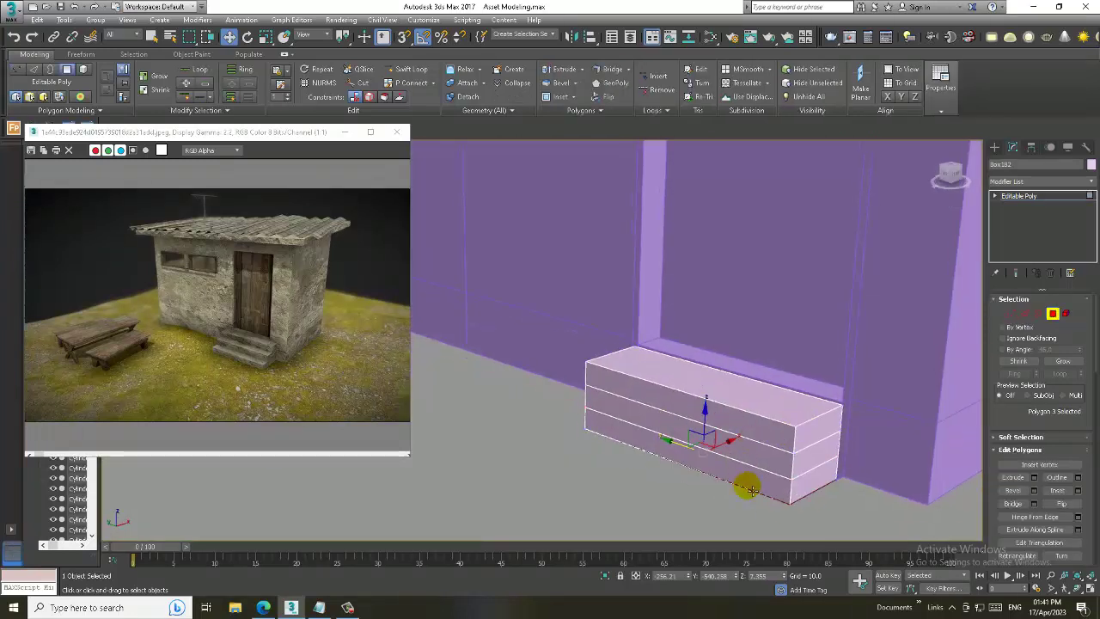
left_click(754, 486)
left_click(1032, 480)
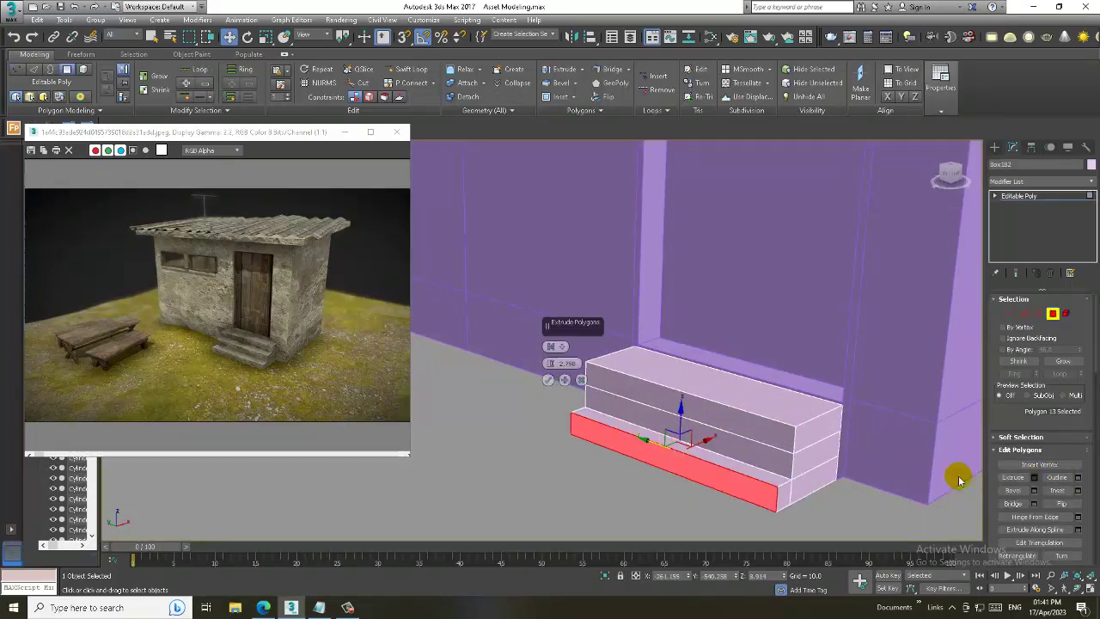
left_click_drag(551, 366, 560, 321)
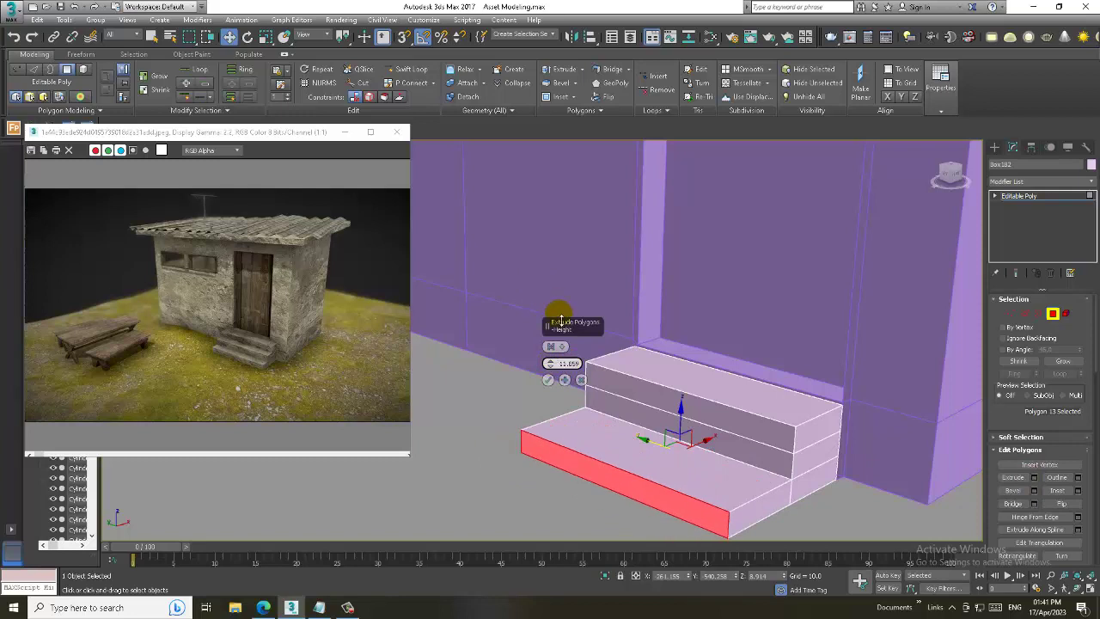
left_click(549, 379)
Extrude the upper front face forward and shift the middle riser to align the steps
left_click(771, 461)
middle_click_drag(771, 461, 767, 469, "alt")
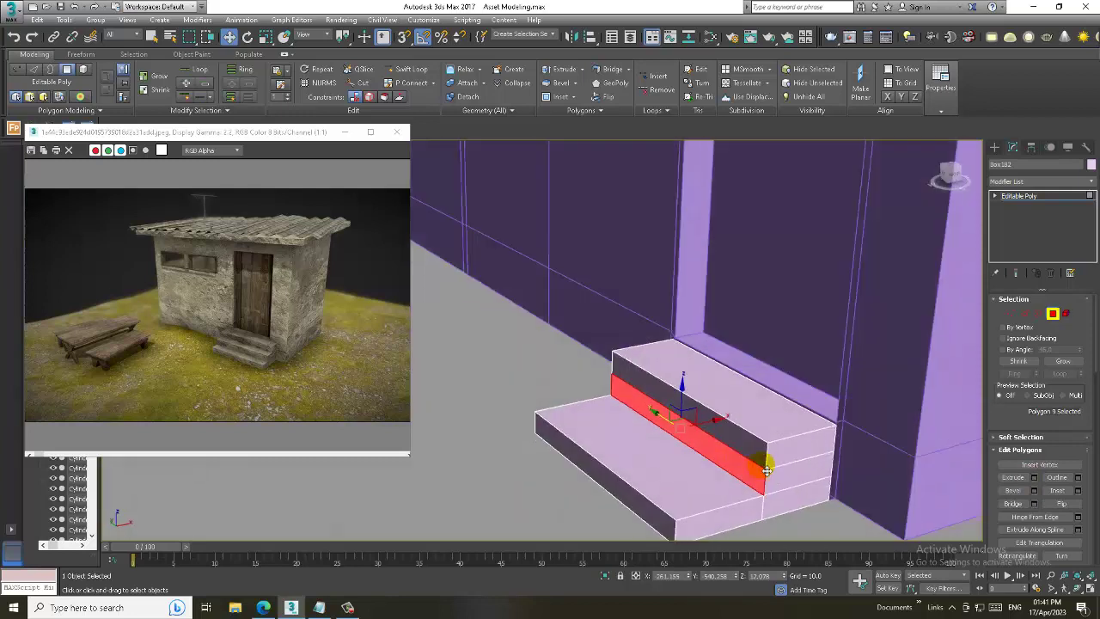
left_click(1034, 478)
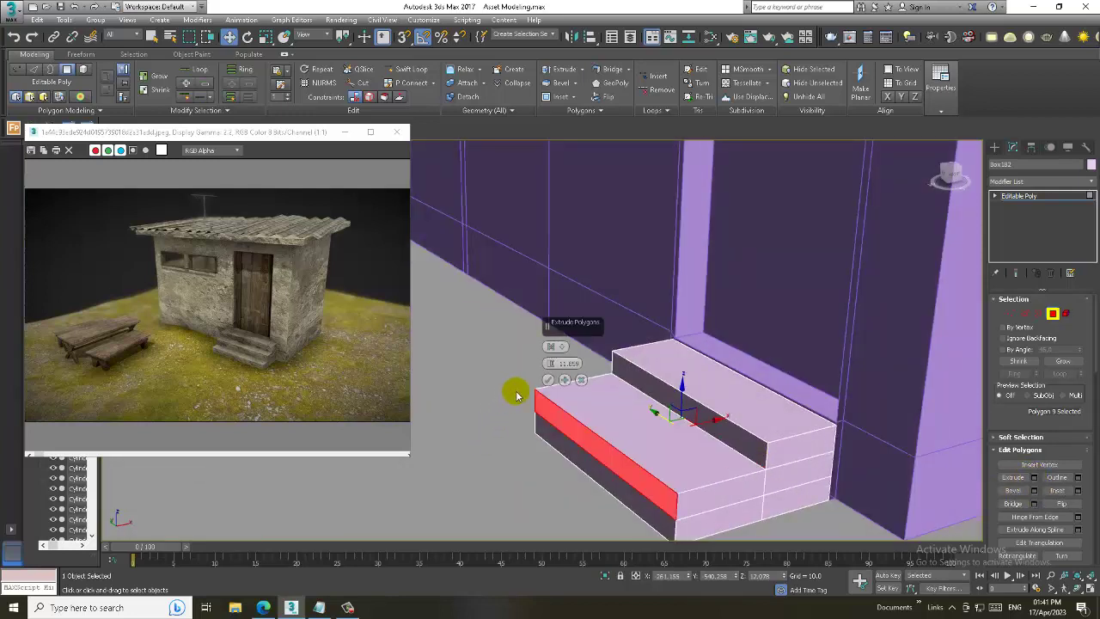
left_click(548, 380)
left_click(688, 434)
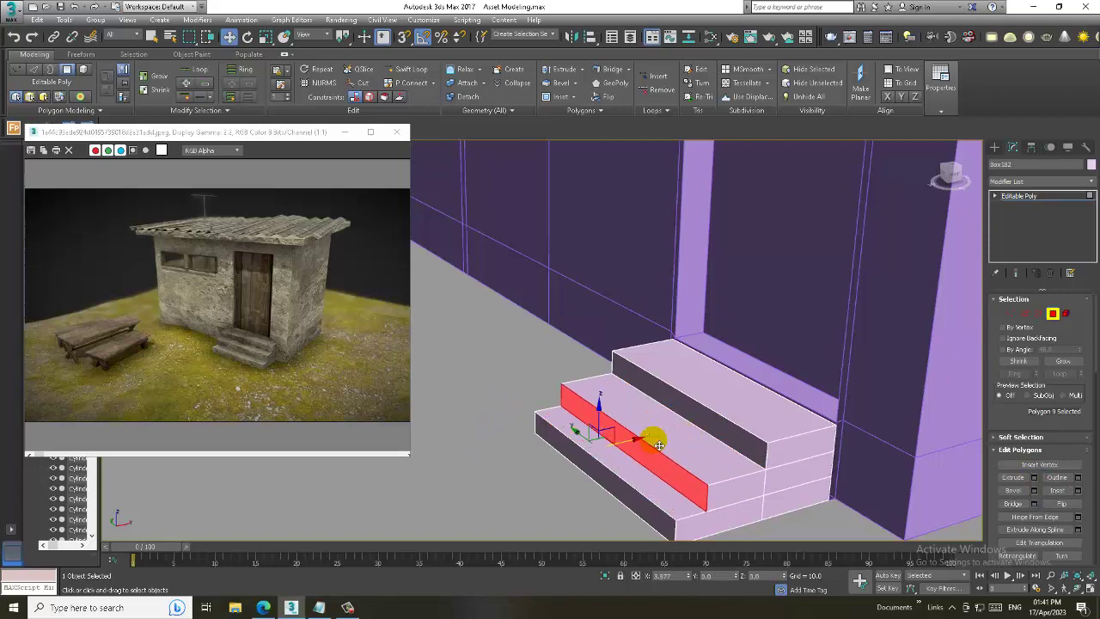
middle_click_drag(716, 447, 688, 427, "alt")
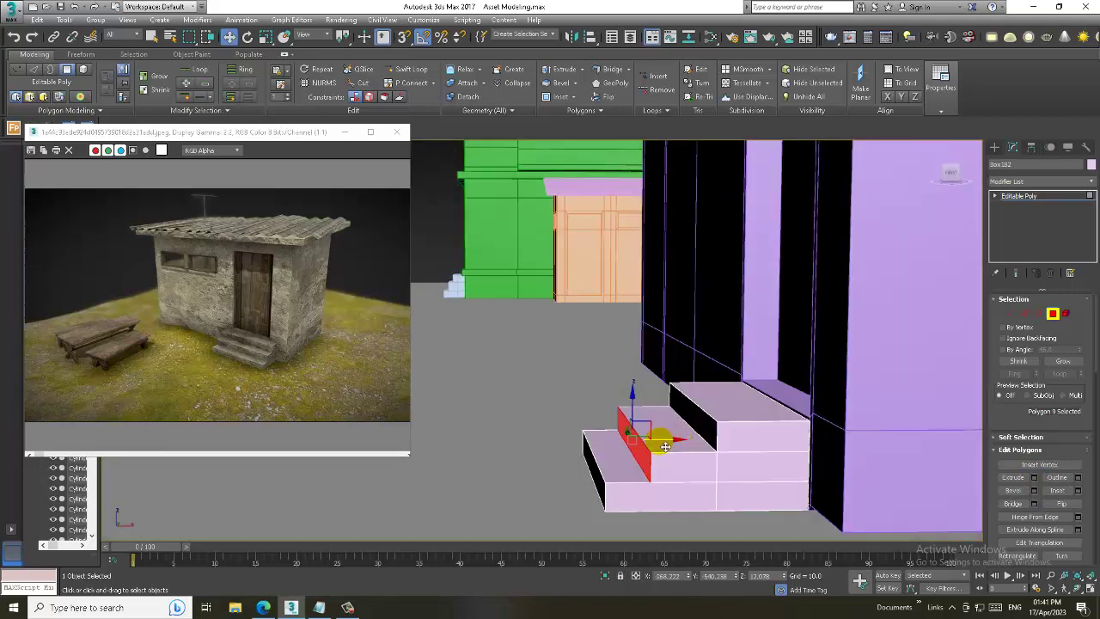
left_click_drag(666, 446, 673, 446)
Leave face editing on the stairs and select the purple building box
left_click(1038, 197)
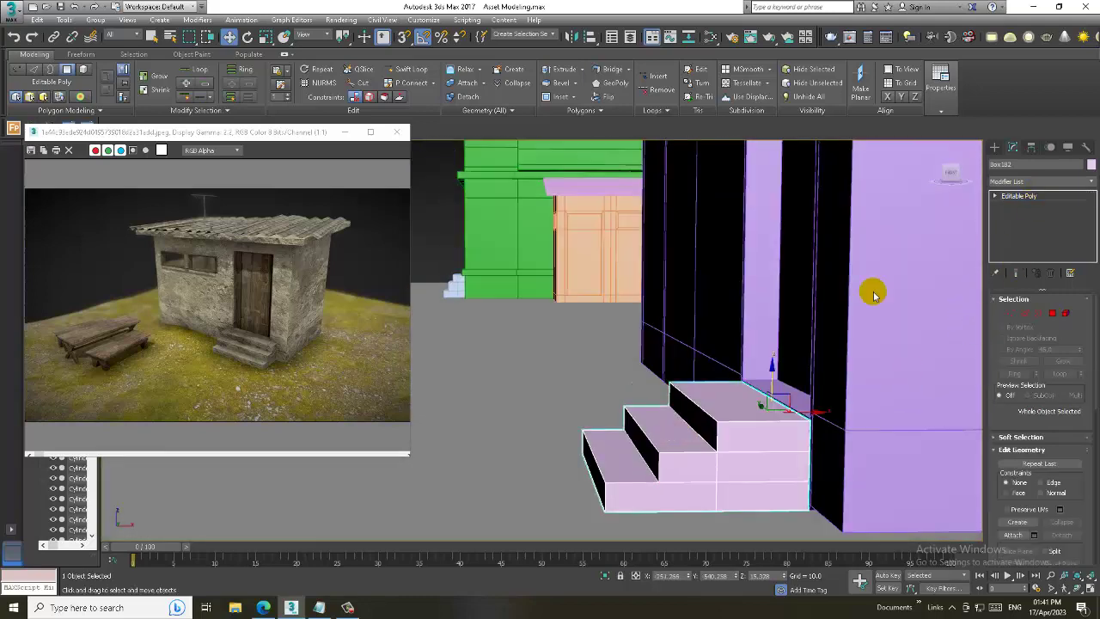
scroll(795, 288, "down", 5)
scroll(717, 322, "down", 3)
scroll(727, 395, "down", 2)
scroll(307, 258, "up", 5)
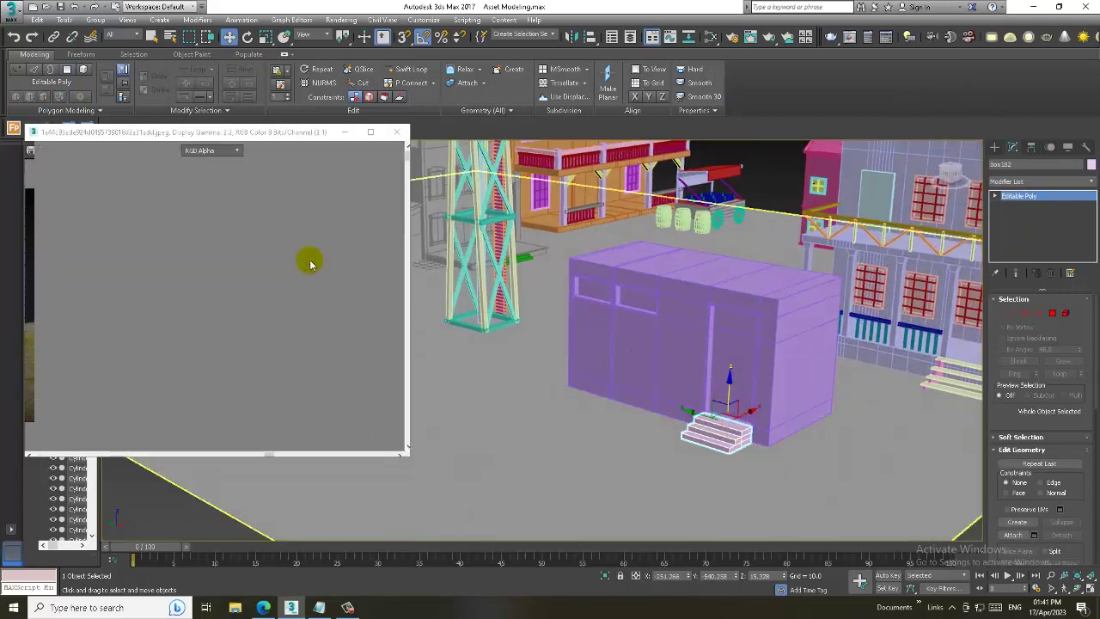
scroll(312, 258, "down", 2)
scroll(233, 319, "down", 3)
left_click(653, 302)
middle_click_drag(653, 303, 741, 347, "alt")
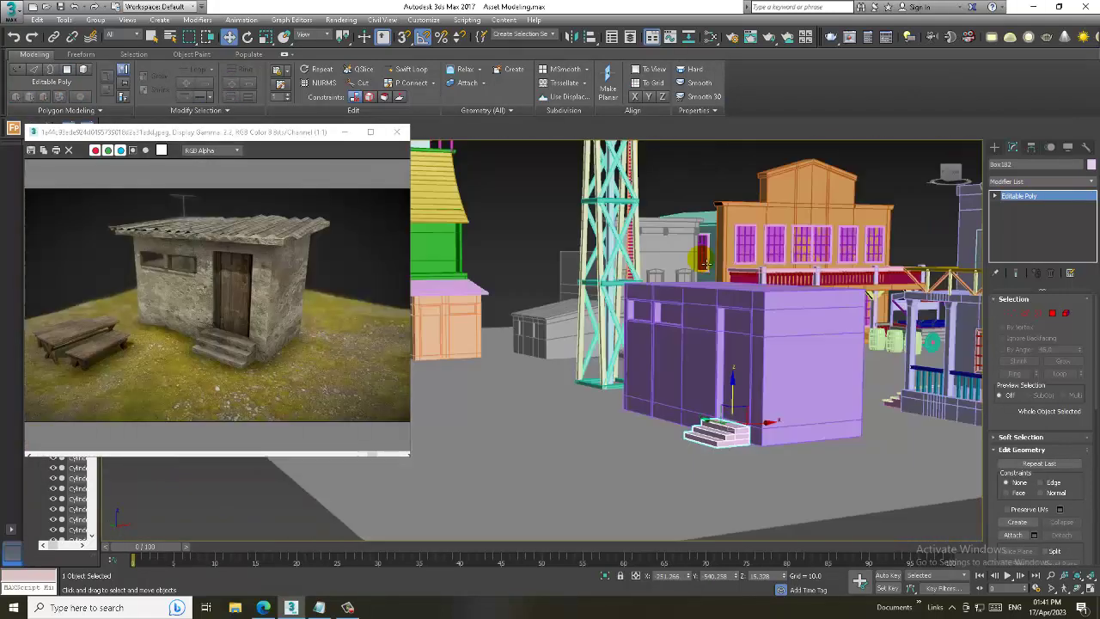
In Polygon mode, select all the faces on the building's top in the front view
key("alt+w")
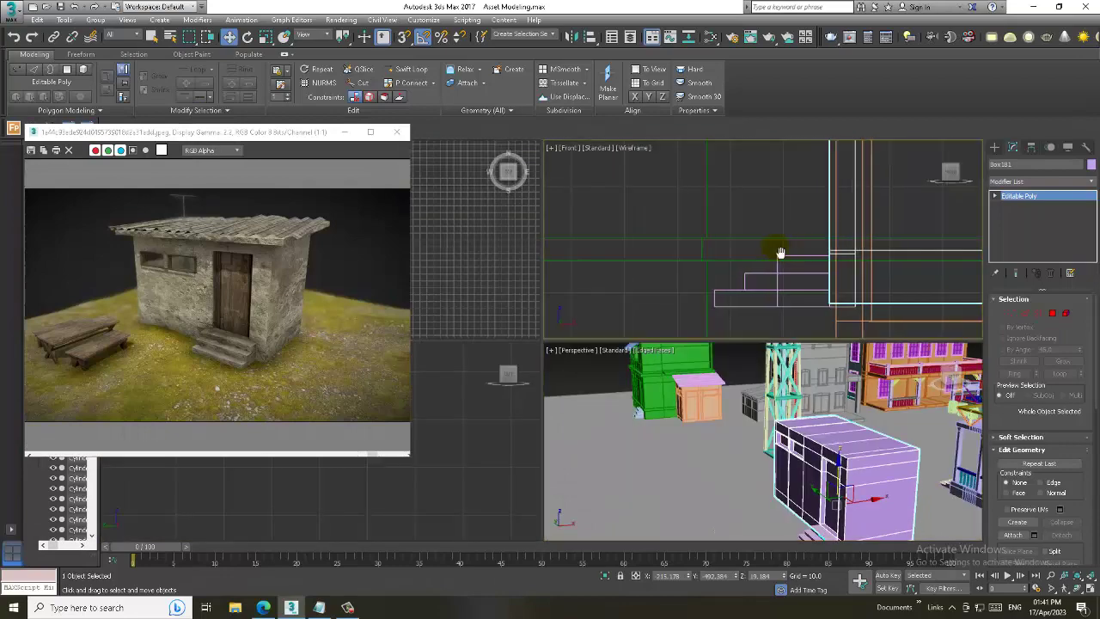
key("alt+w")
scroll(734, 325, "down", 5)
scroll(685, 380, "up", 4)
scroll(860, 392, "down", 1)
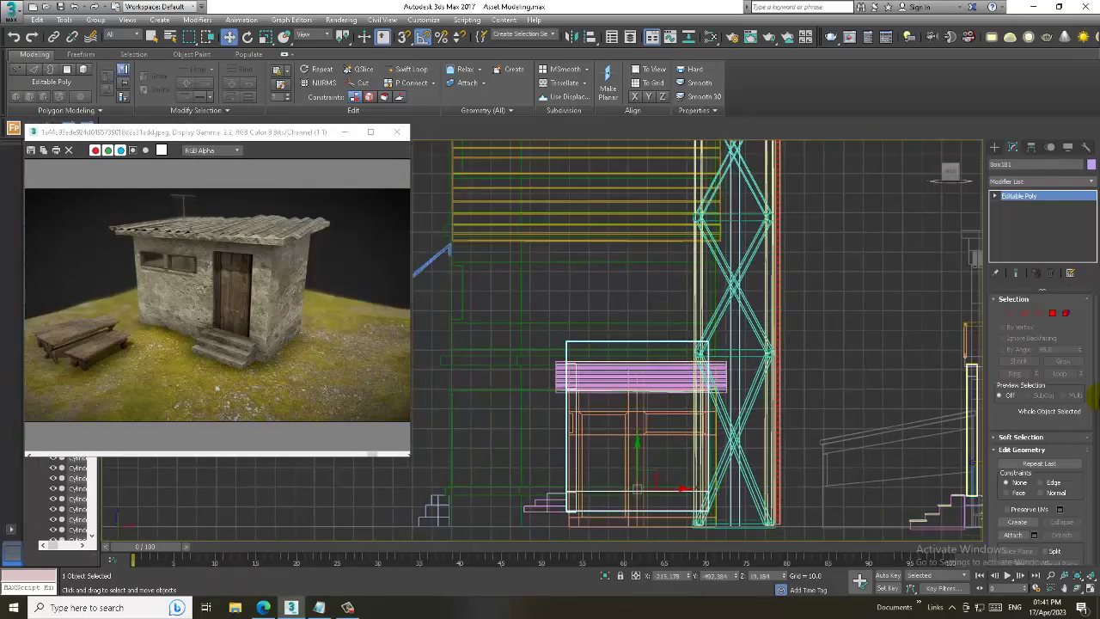
left_click(1053, 312)
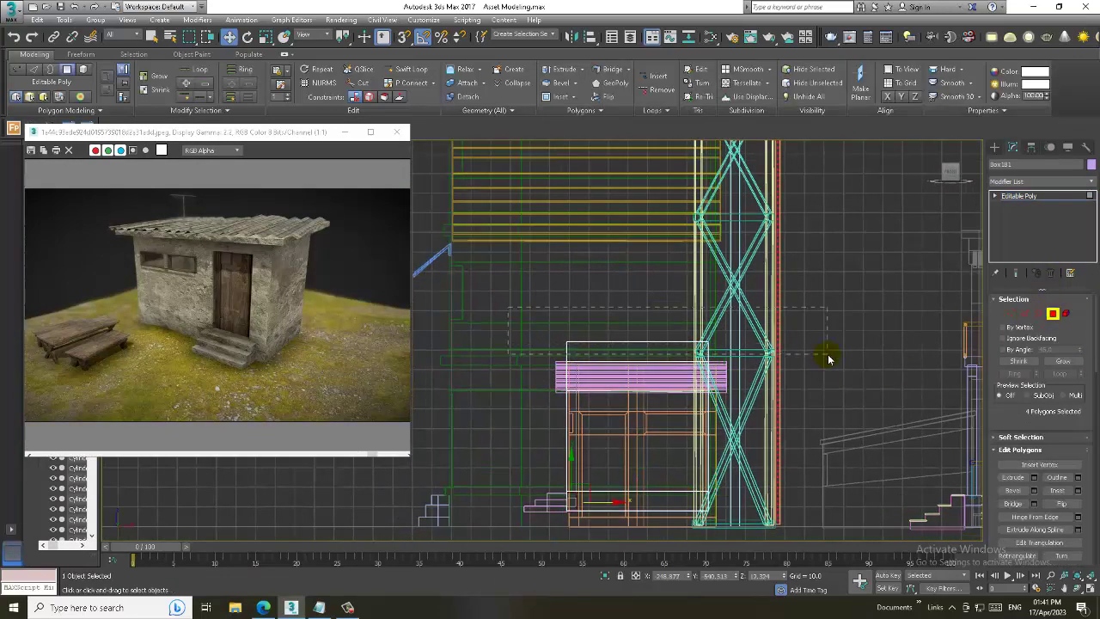
left_click_drag(828, 359, 827, 358)
Extrude the top faces upward by about 5.8 into a roof slab
key("alt+w")
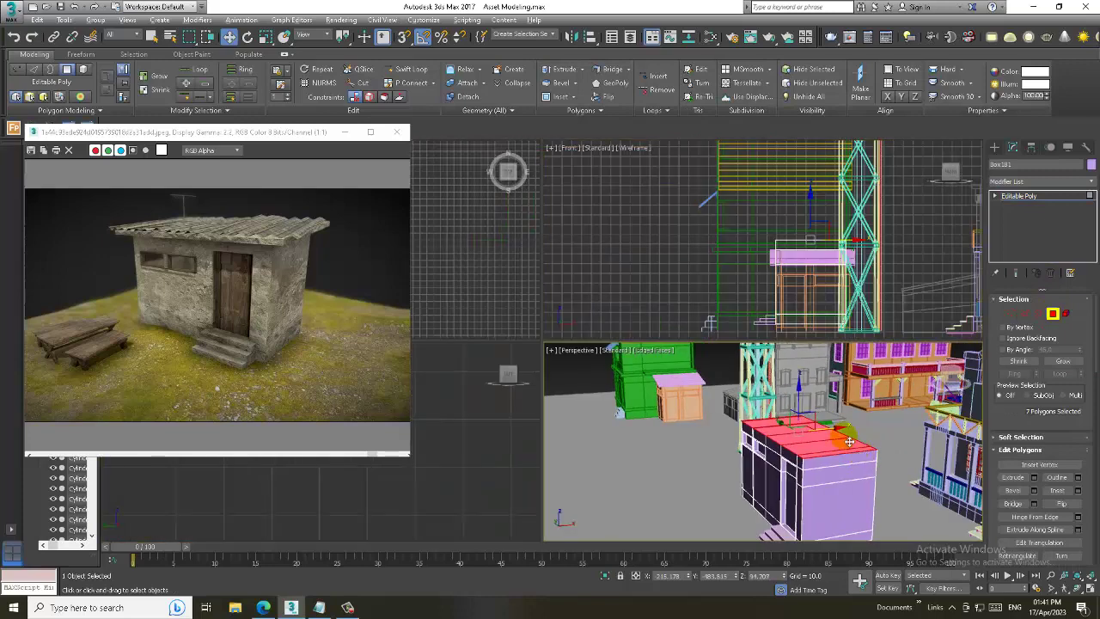
key("alt+w")
left_click(1035, 477)
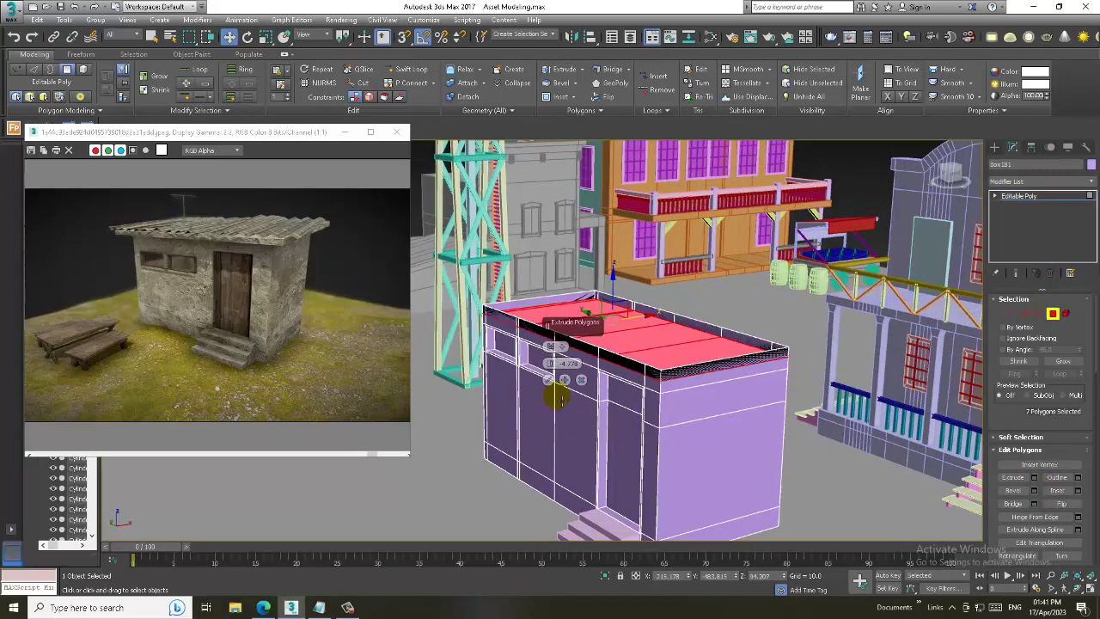
left_click_drag(550, 364, 542, 307)
left_click(547, 380)
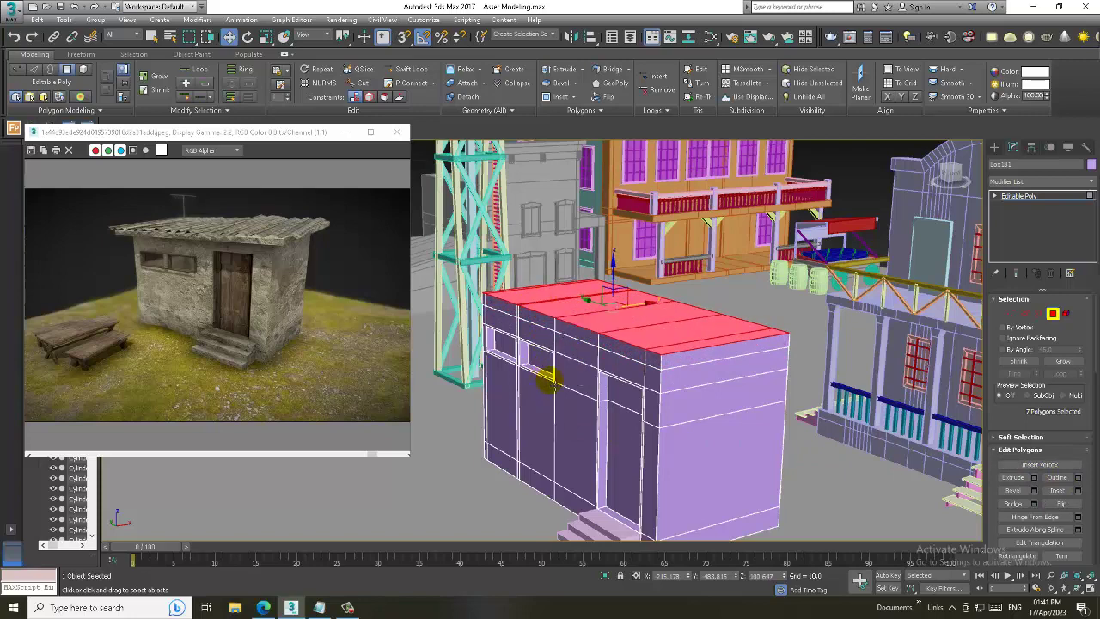
key("f")
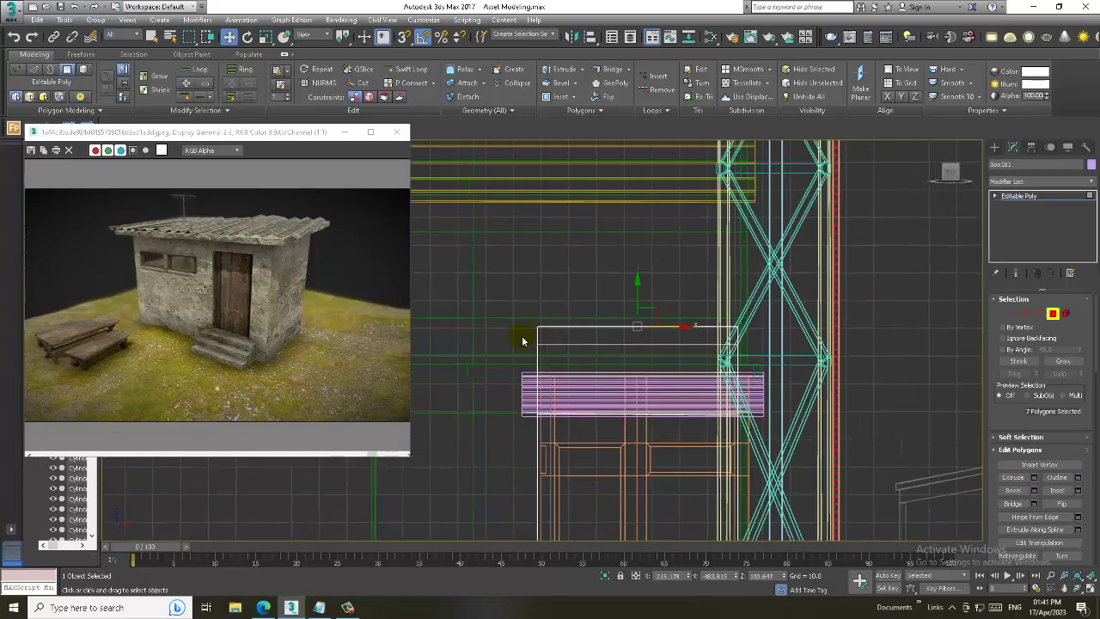
key("p")
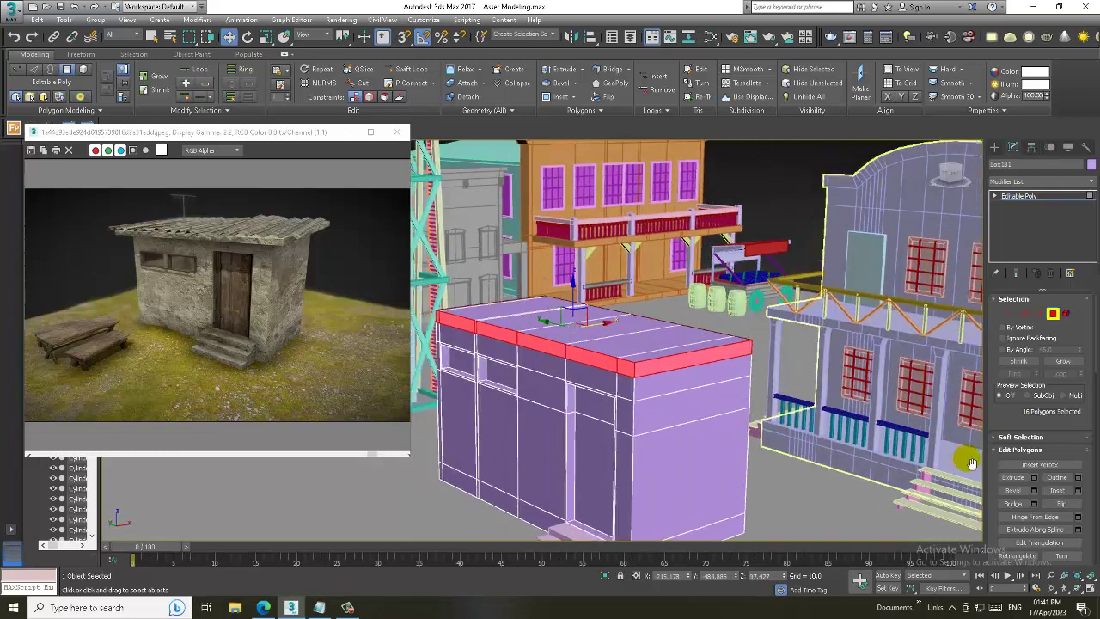
Extrude the rim faces outward 6.44 by local normal into an overhanging ledge
left_click(1034, 479)
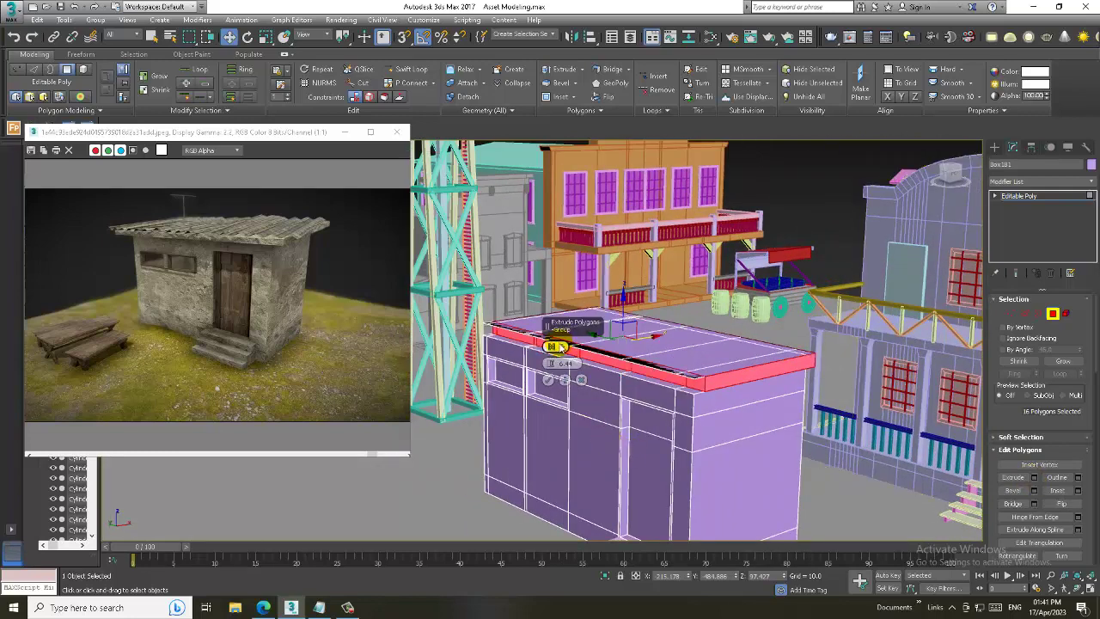
left_click(592, 368)
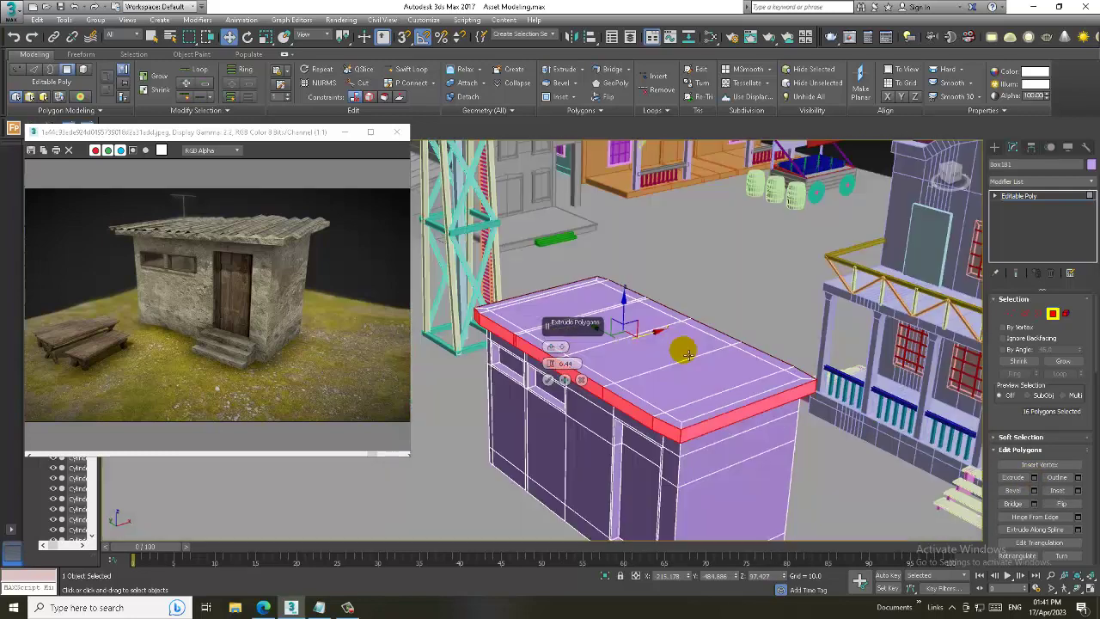
middle_click_drag(591, 368, 537, 352, "alt")
left_click(549, 382)
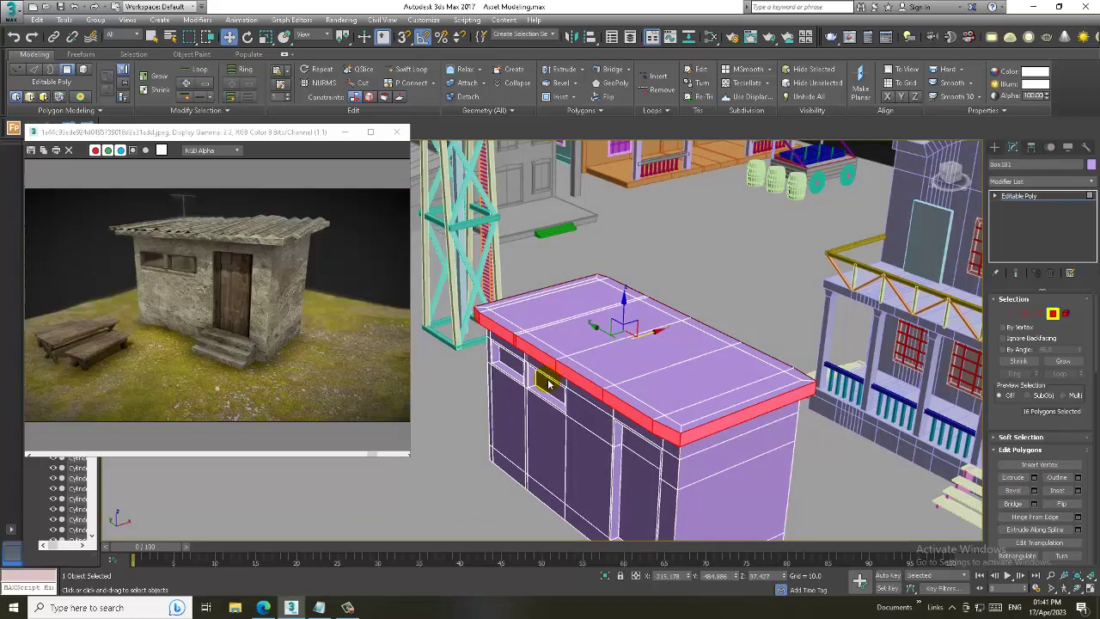
key("alt+w")
middle_click(474, 292)
key("alt+w")
In Vertex mode, scale the building's left and right roof vertex columns
scroll(386, 206, "up", 3)
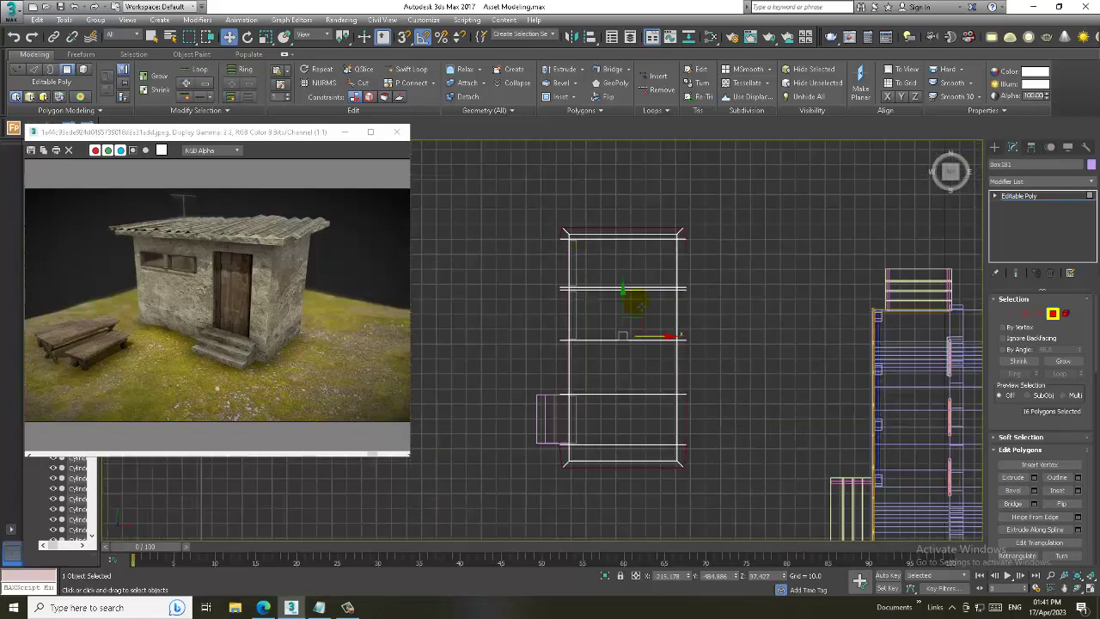
key("1")
left_click_drag(516, 192, 763, 212)
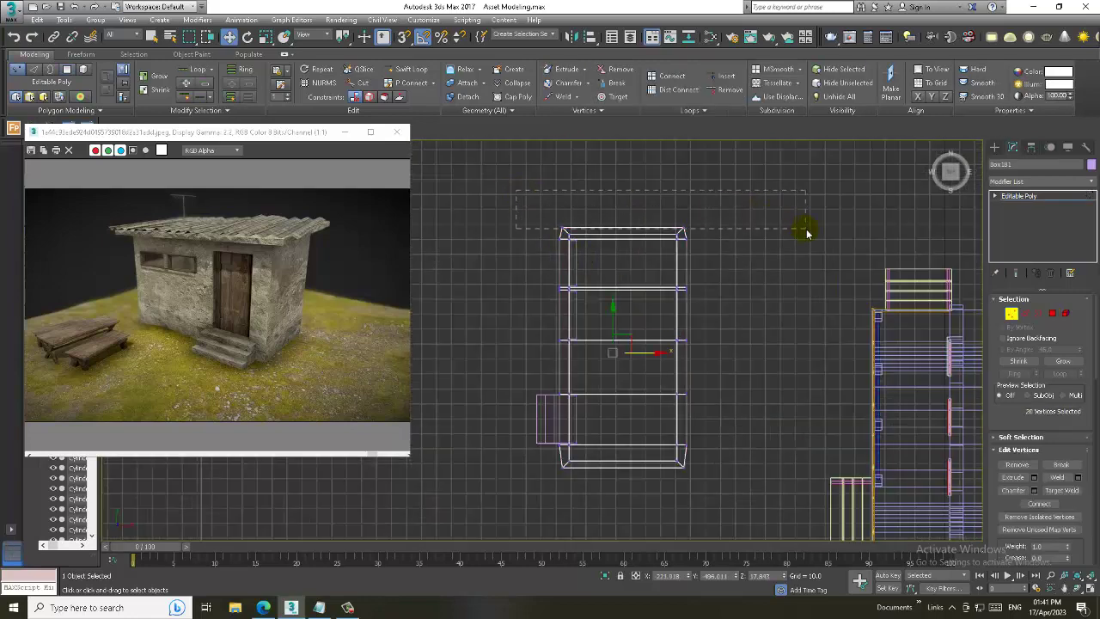
key("r")
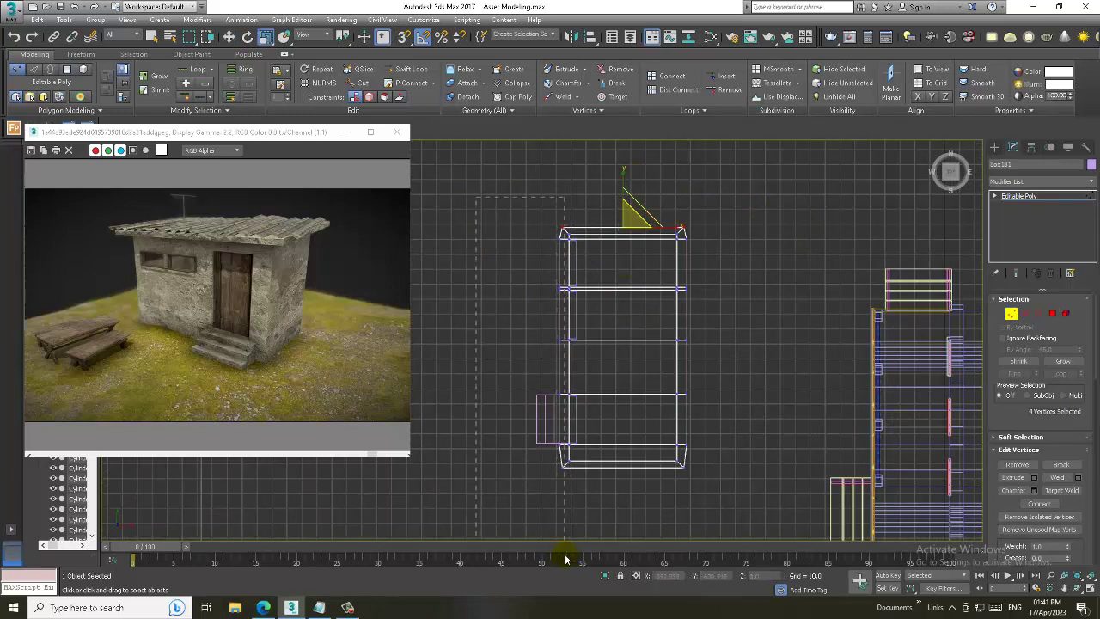
left_click_drag(565, 559, 565, 554)
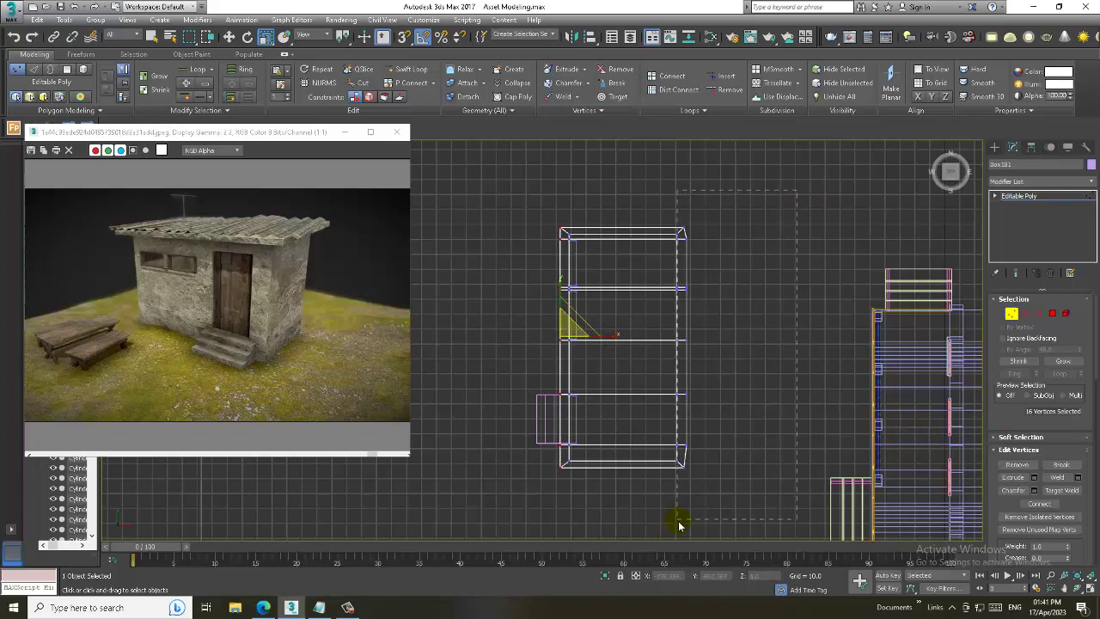
left_click_drag(679, 525, 679, 520)
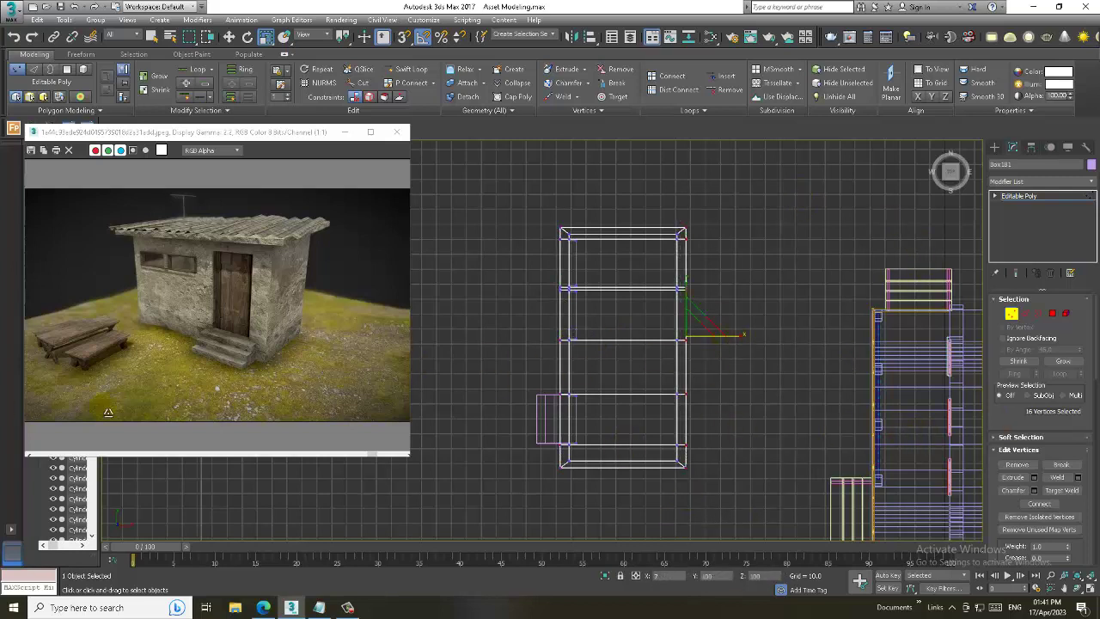
key("w")
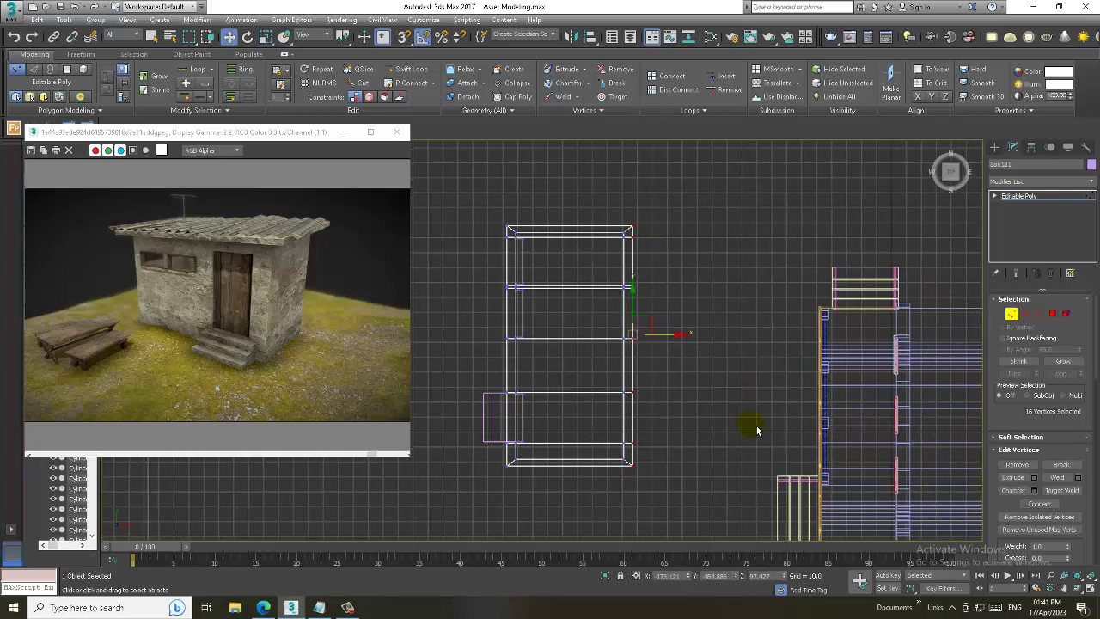
Restore the four-viewport layout and bring up the Create panel
key("alt+w")
scroll(254, 280, "up", 1)
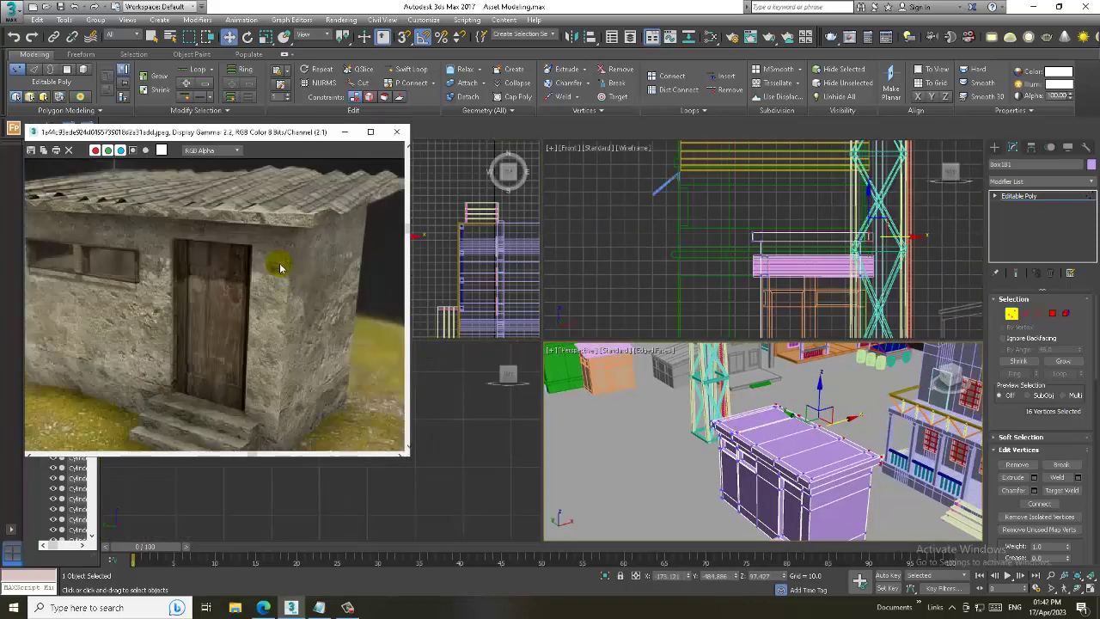
scroll(291, 260, "down", 1)
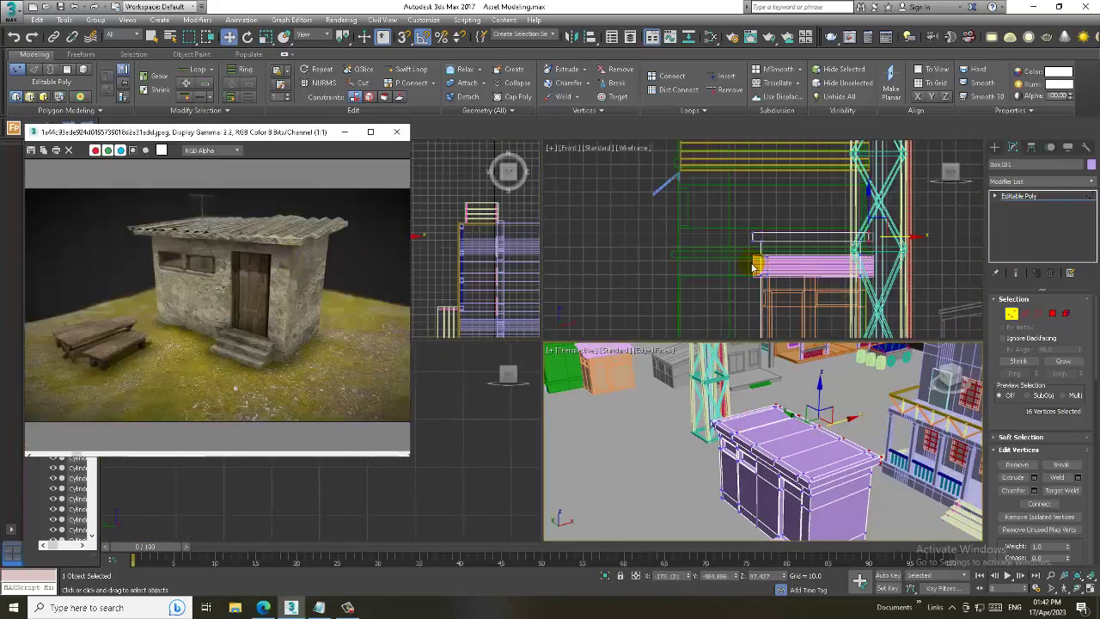
left_click(1001, 150)
Draw a 188.612 by 107.313 plane over the building's footprint in the Top view
left_click(1063, 265)
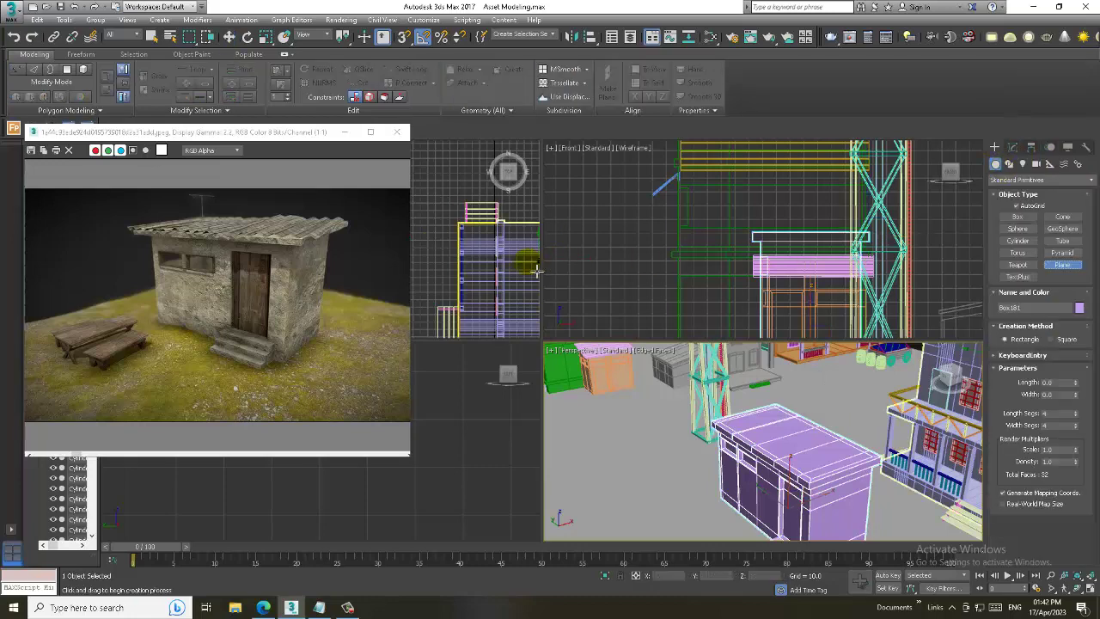
key("alt+w")
scroll(574, 275, "up", 2)
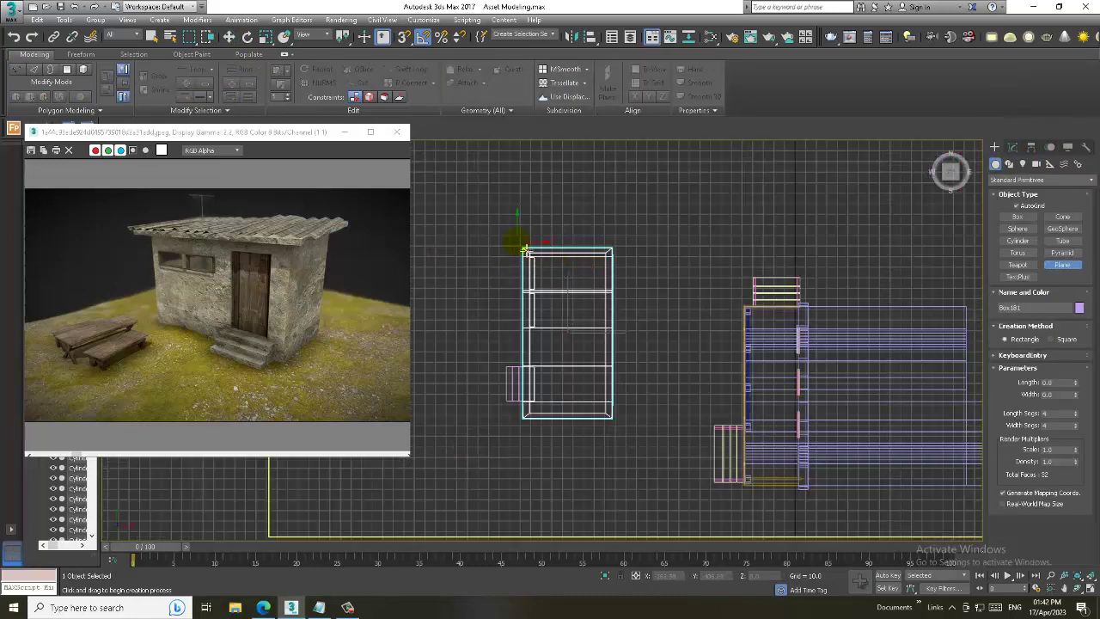
left_click_drag(519, 243, 633, 441)
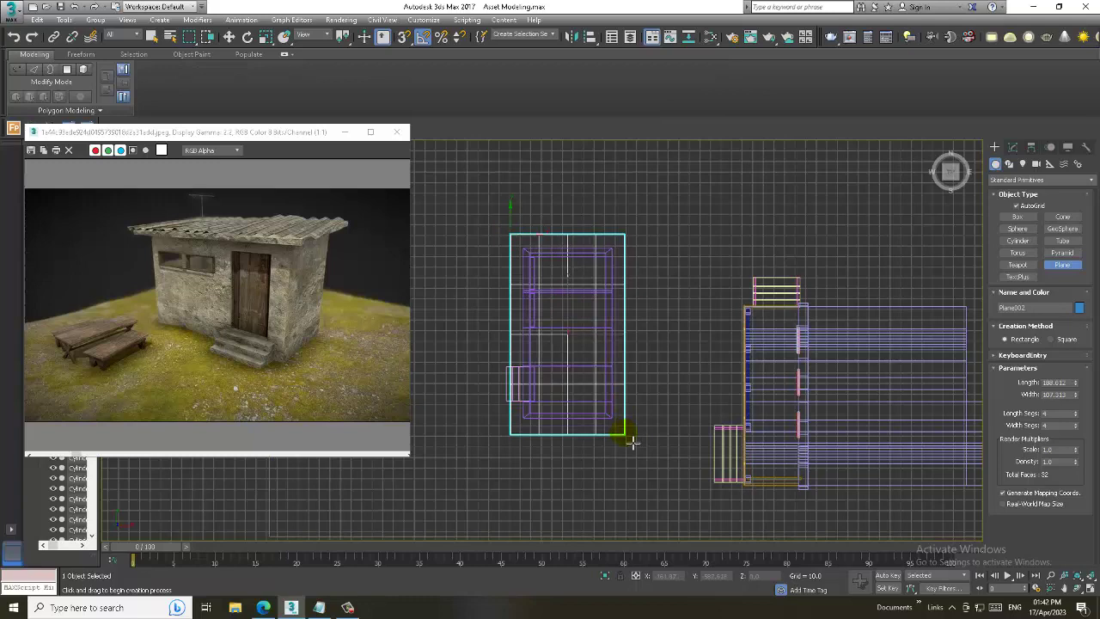
key("w")
key("alt+w")
key("alt+w")
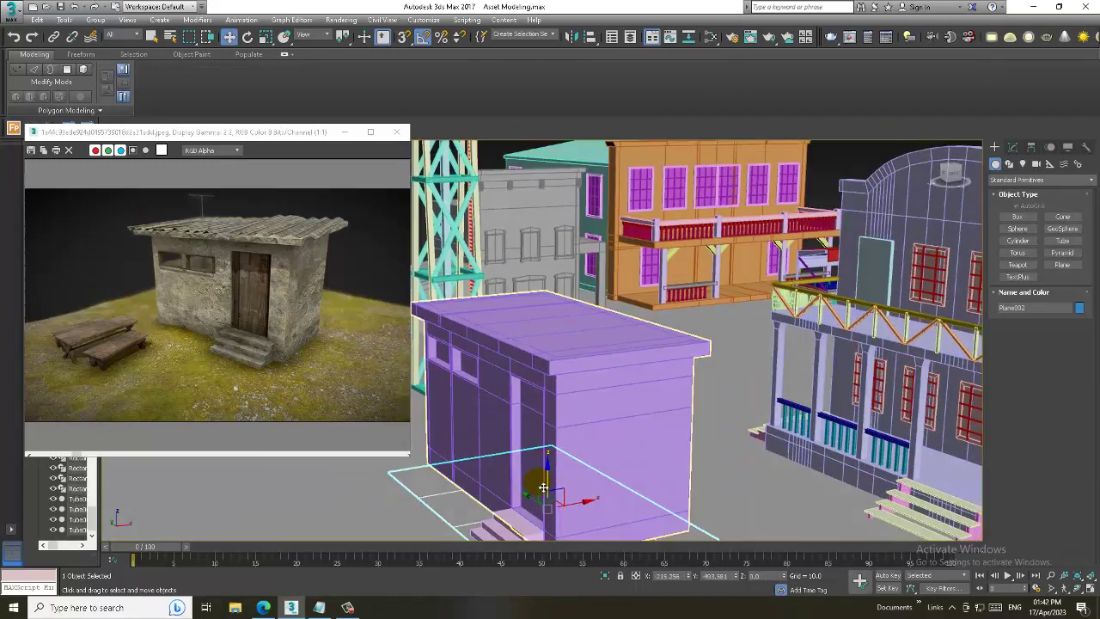
Lift the plane onto the building's roof and raise its Length Segs to 36
left_click_drag(548, 468, 565, 292)
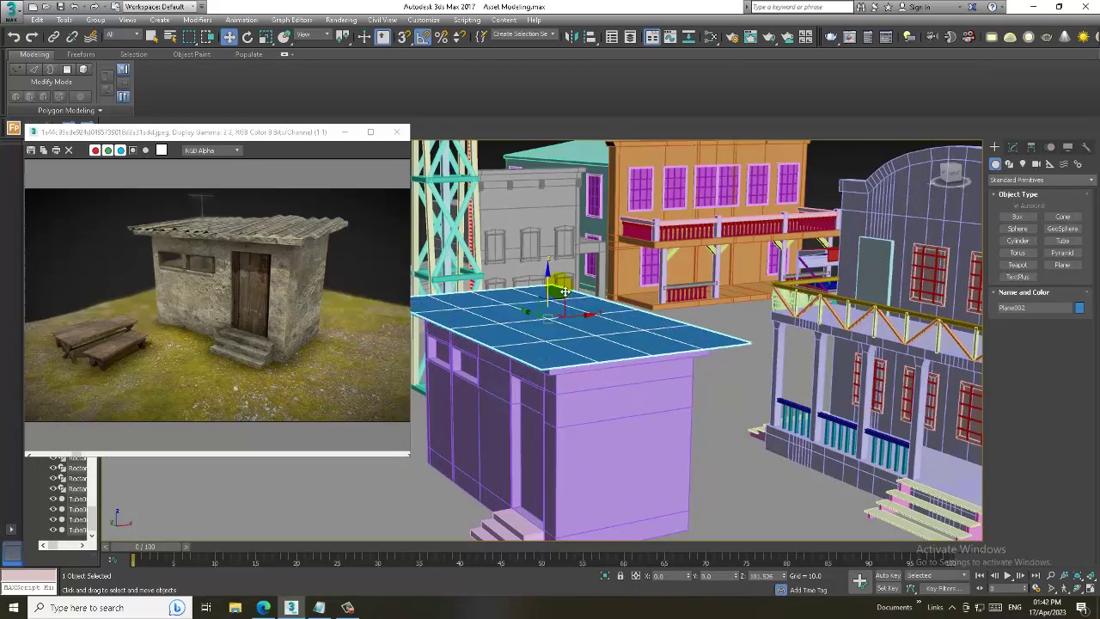
middle_click_drag(565, 292, 666, 336, "alt")
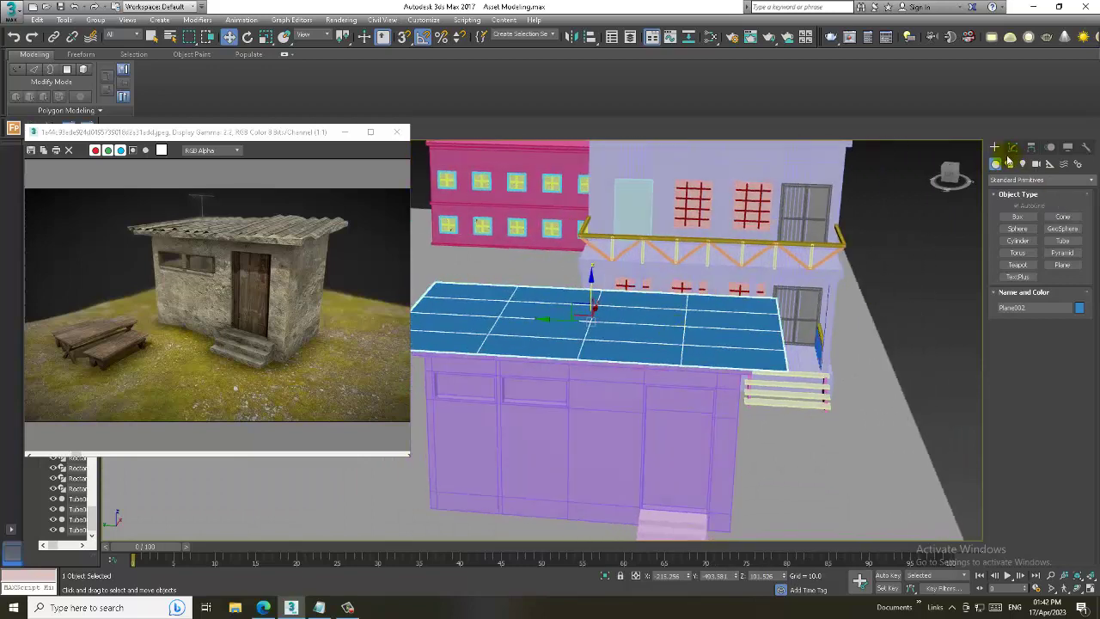
left_click(1012, 150)
left_click_drag(1086, 348, 1074, 327)
Add a Wave modifier to Plane002 with both amplitudes 2.453 and wave length 9.5
left_click(1041, 181)
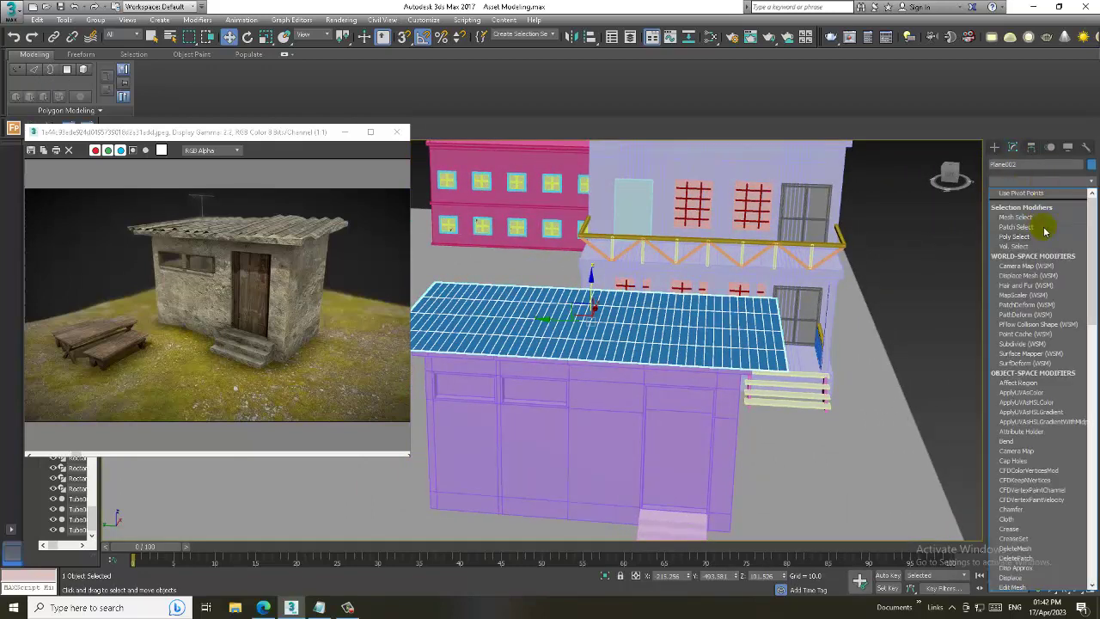
key("w")
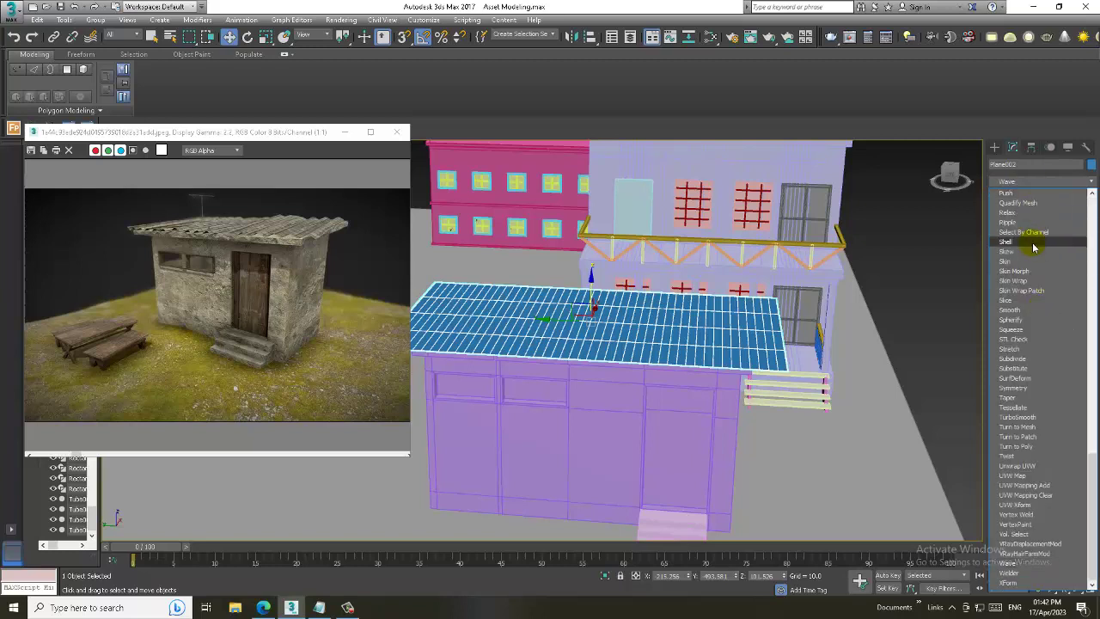
key("w")
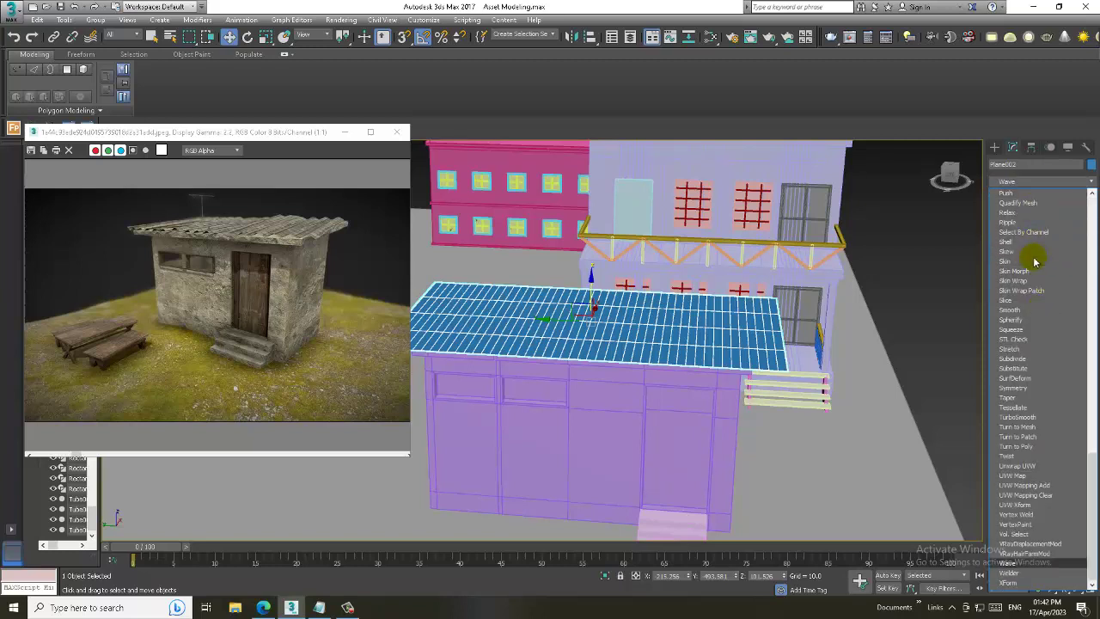
left_click(1013, 564)
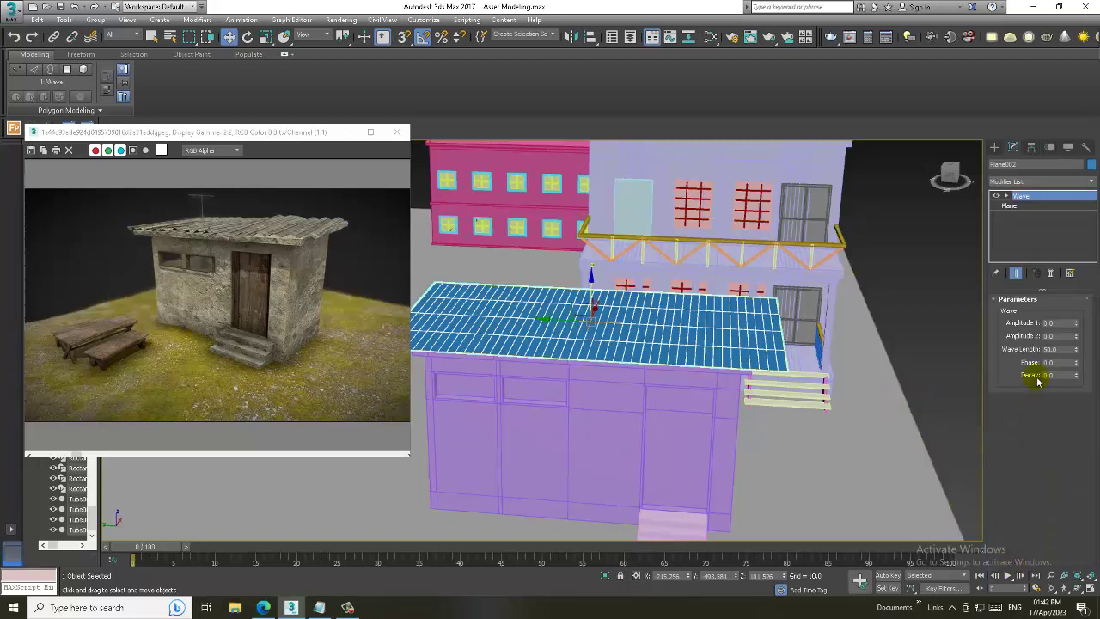
mouse_move(1077, 338)
left_mouse_down()
mouse_move(1080, 321)
mouse_move(1098, 400)
mouse_move(971, 381)
left_mouse_up()
mouse_move(970, 381)
middle_mouse_down("alt")
mouse_move(730, 339)
mouse_move(842, 345)
middle_mouse_up("alt")
scroll(726, 344, "up", 4)
scroll(724, 350, "up", 3)
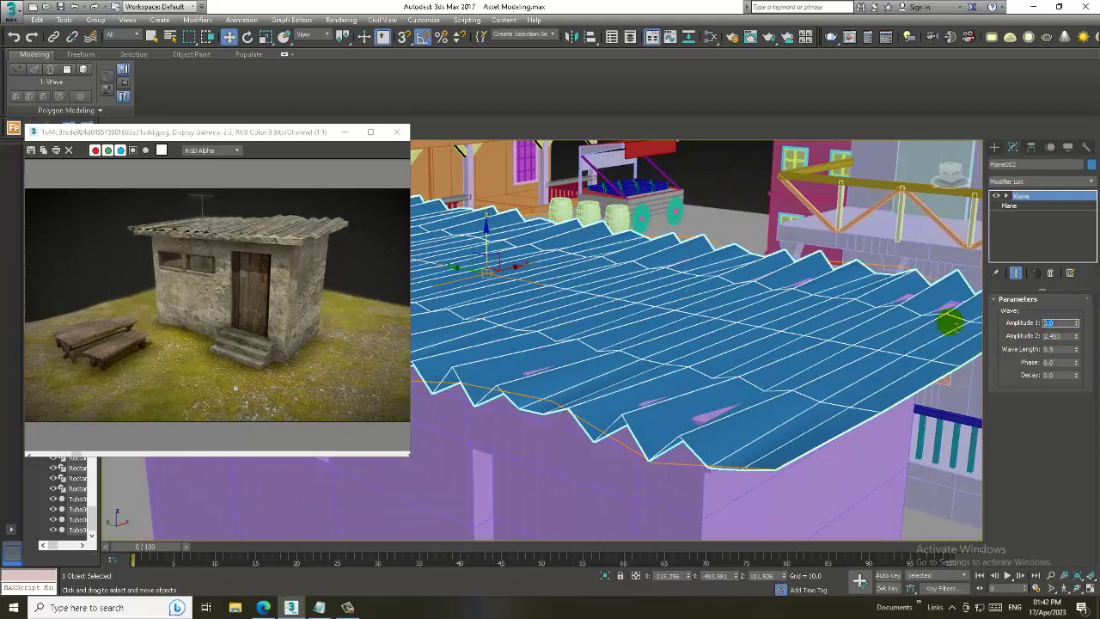
middle_click_drag(956, 320, 811, 344, "alt")
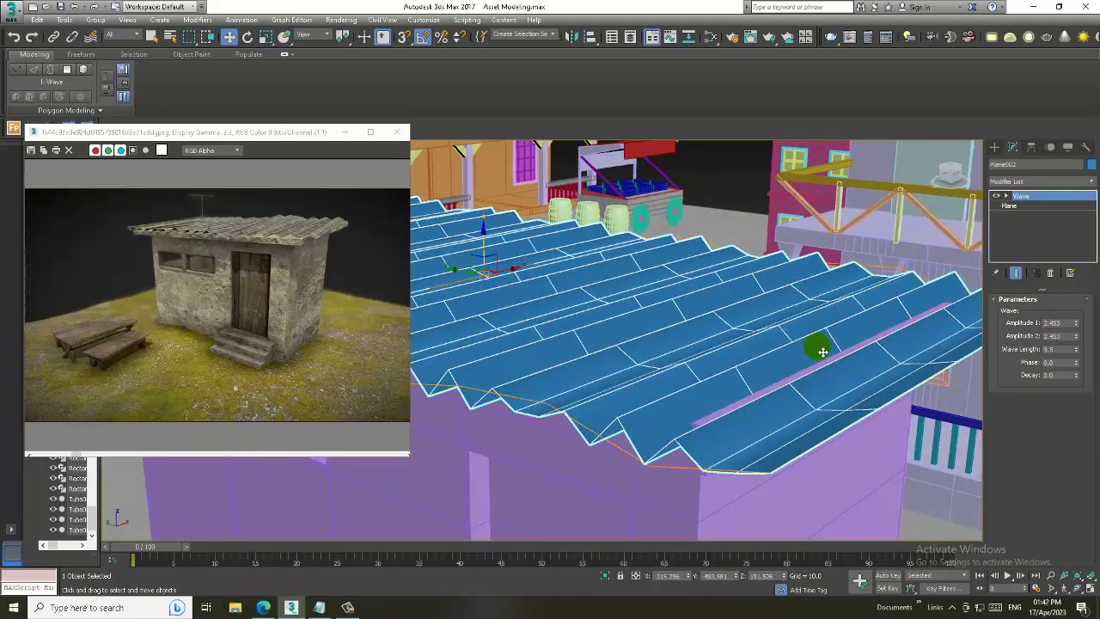
Add a TurboSmooth modifier to smooth the corrugated roof
left_click(1041, 181)
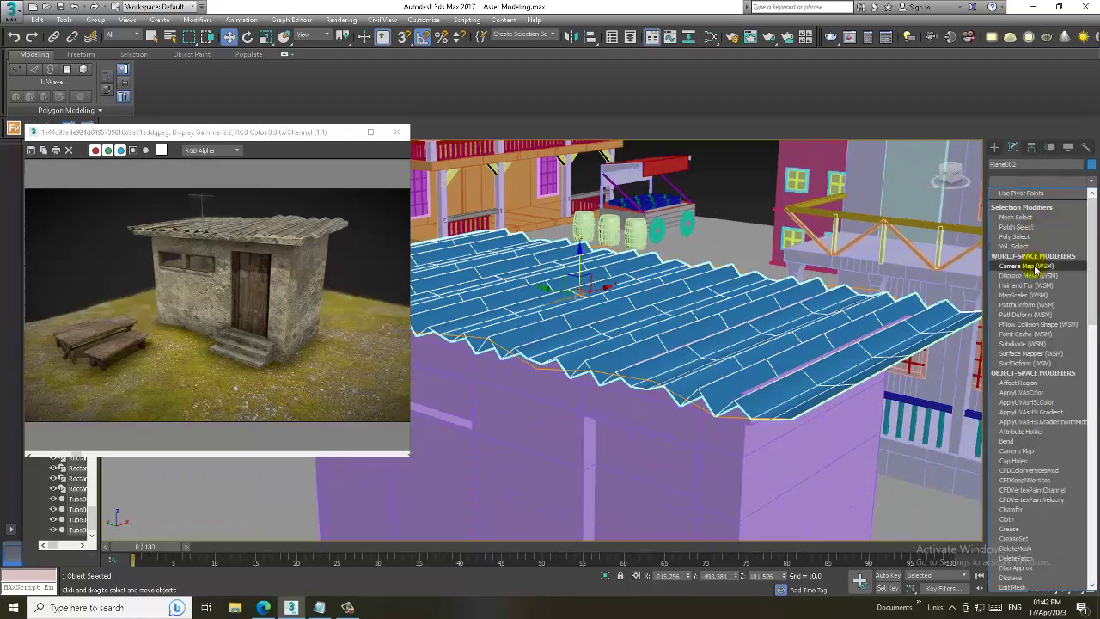
scroll(1036, 268, "down", 10)
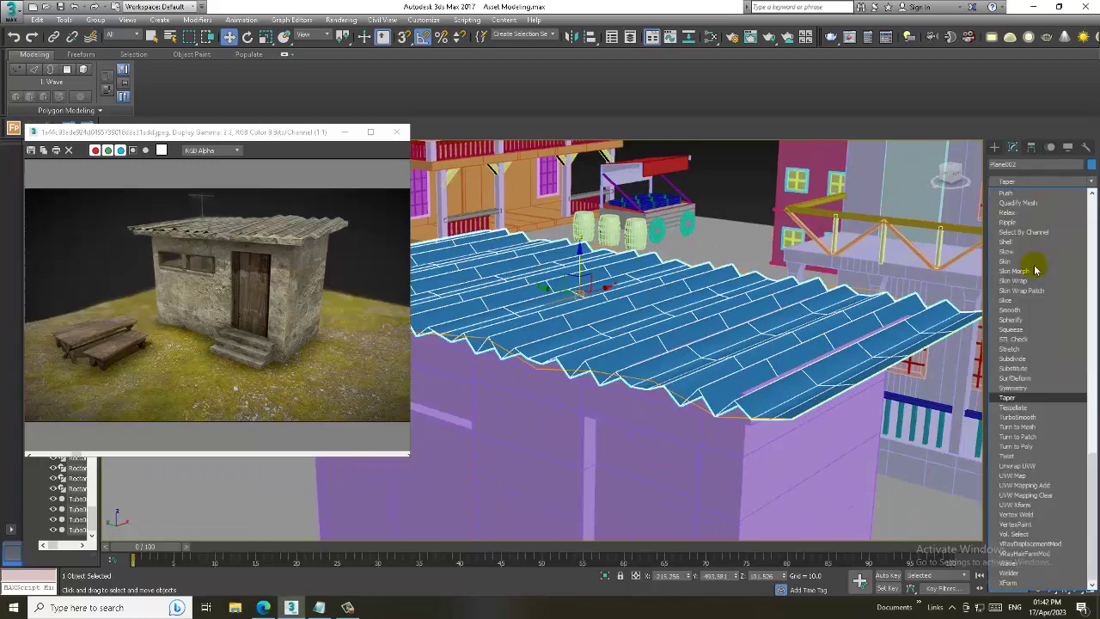
left_click(1020, 417)
mouse_move(651, 300)
middle_mouse_down("alt")
mouse_move(697, 290)
mouse_move(696, 279)
mouse_move(683, 308)
middle_mouse_up("alt")
key("r")
key("w")
Add a Shell modifier on top to give the roof sheet thickness
left_click(1032, 182)
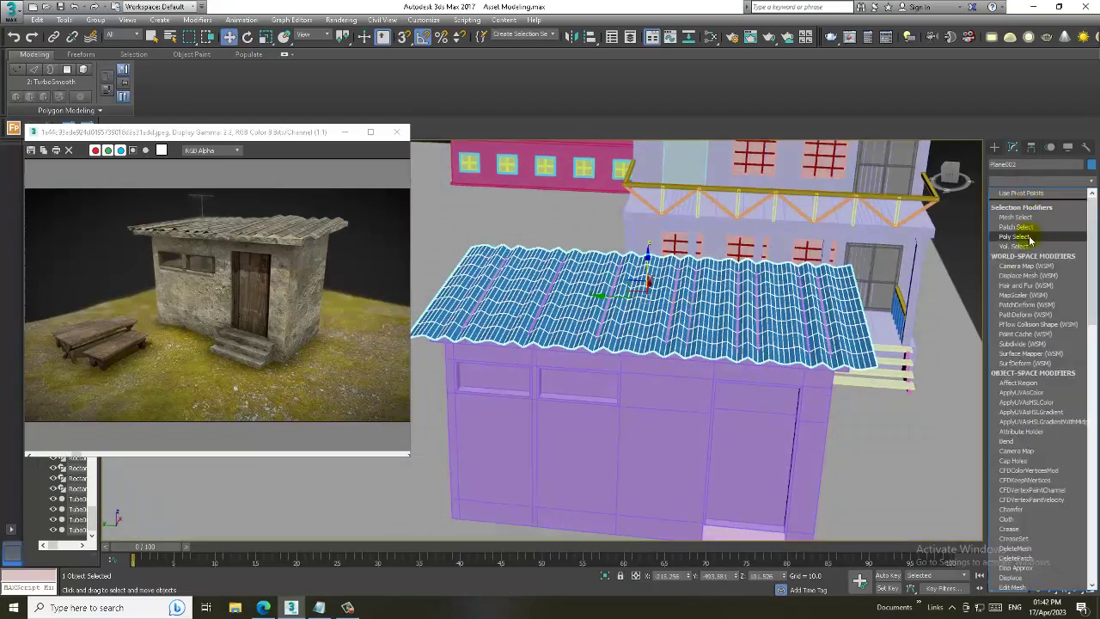
scroll(1024, 294, "down", 10)
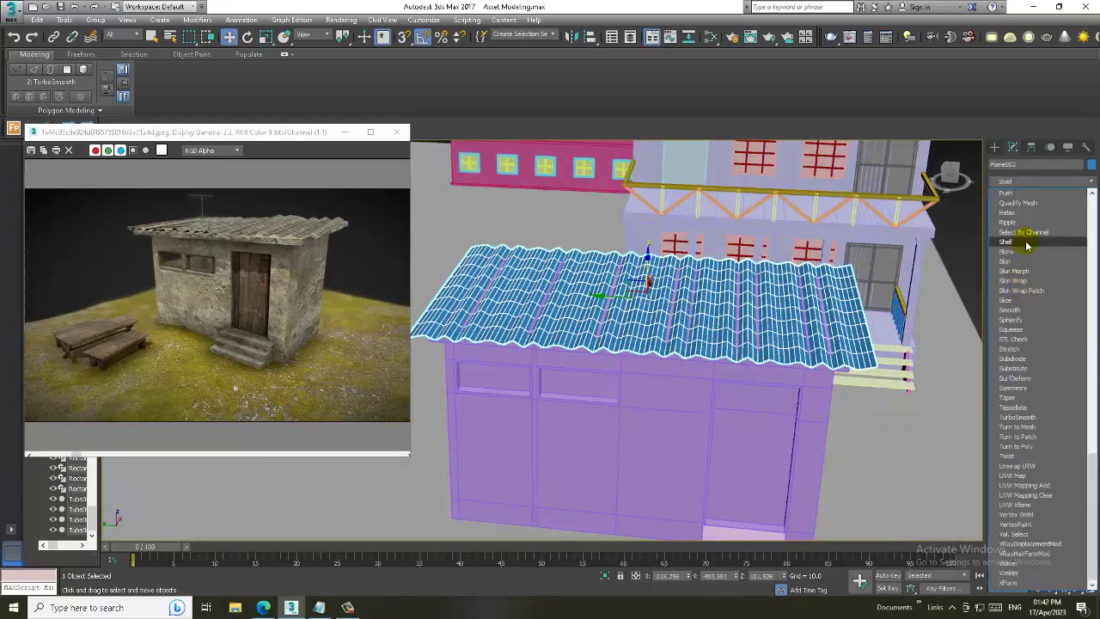
left_click(1028, 247)
middle_click_drag(847, 319, 774, 322, "alt")
scroll(773, 323, "up", 4)
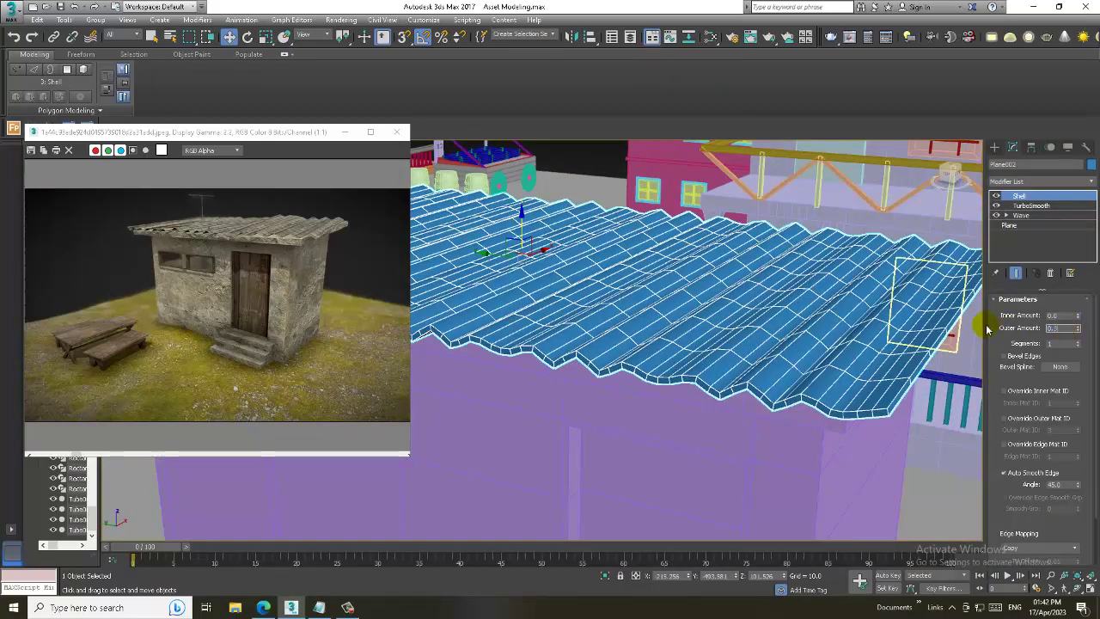
Convert the corrugated roof into an Editable Poly
right_click(662, 275)
mouse_move(683, 391)
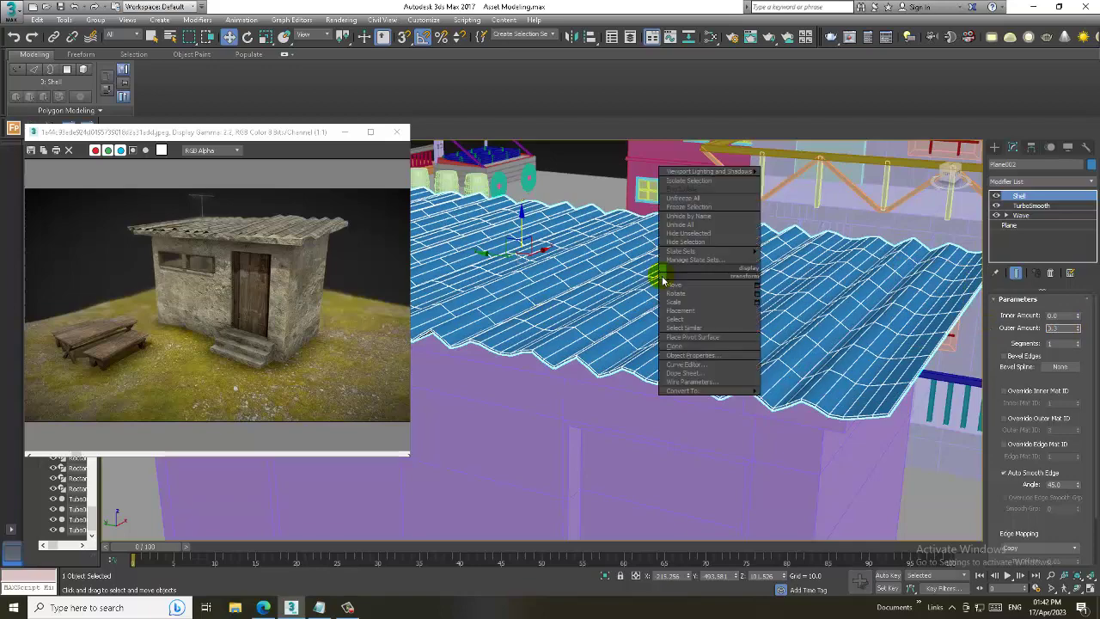
left_click(801, 399)
scroll(680, 336, "down", 5)
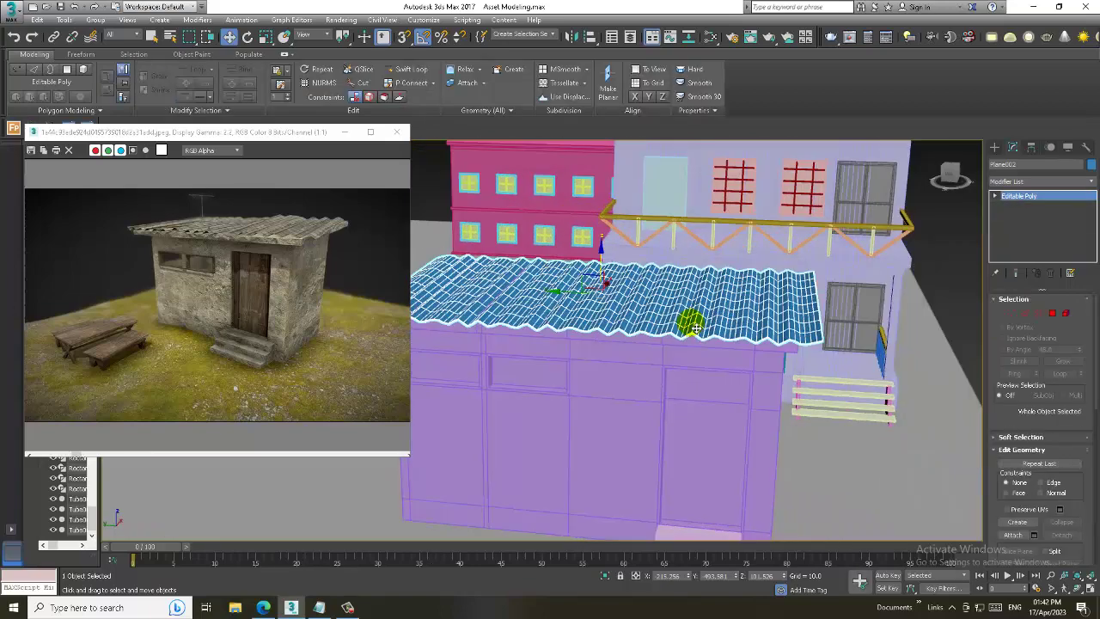
scroll(673, 336, "down", 3)
mouse_move(695, 319)
middle_mouse_down("alt")
mouse_move(673, 336)
mouse_move(710, 302)
mouse_move(682, 300)
middle_mouse_up("alt")
Orbit and pan around the scene to check the roof among the buildings and hut
scroll(740, 318, "up", 2)
scroll(720, 311, "up", 2)
scroll(714, 310, "up", 3)
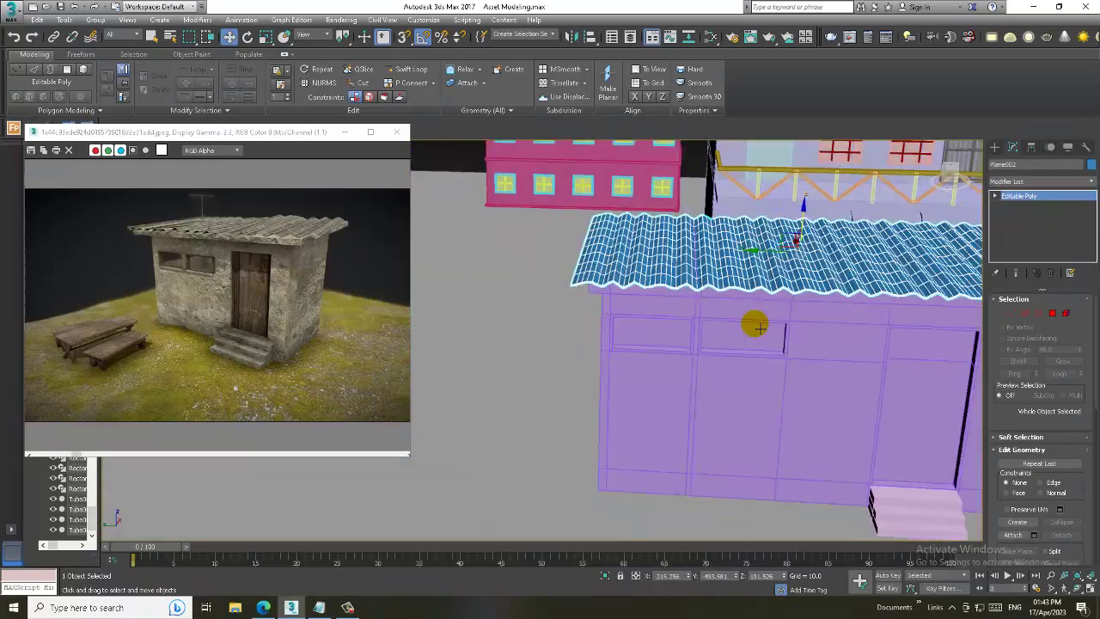
mouse_move(754, 321)
middle_mouse_down("alt")
mouse_move(785, 327)
mouse_move(439, 370)
middle_mouse_up("alt")
scroll(45, 375, "up", 2)
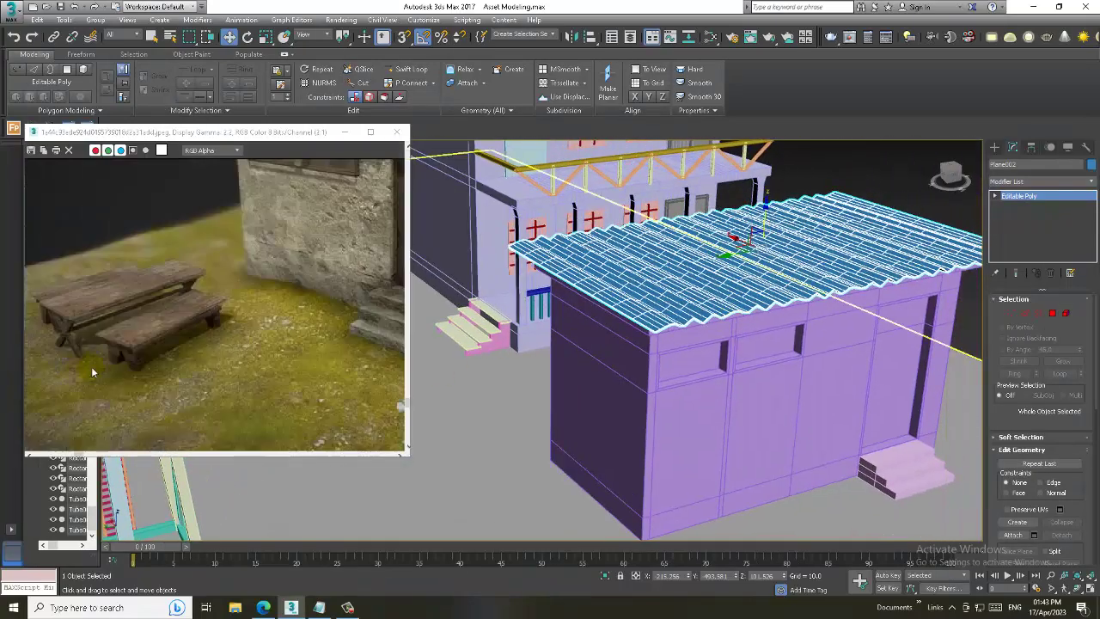
middle_click_drag(127, 364, 177, 362)
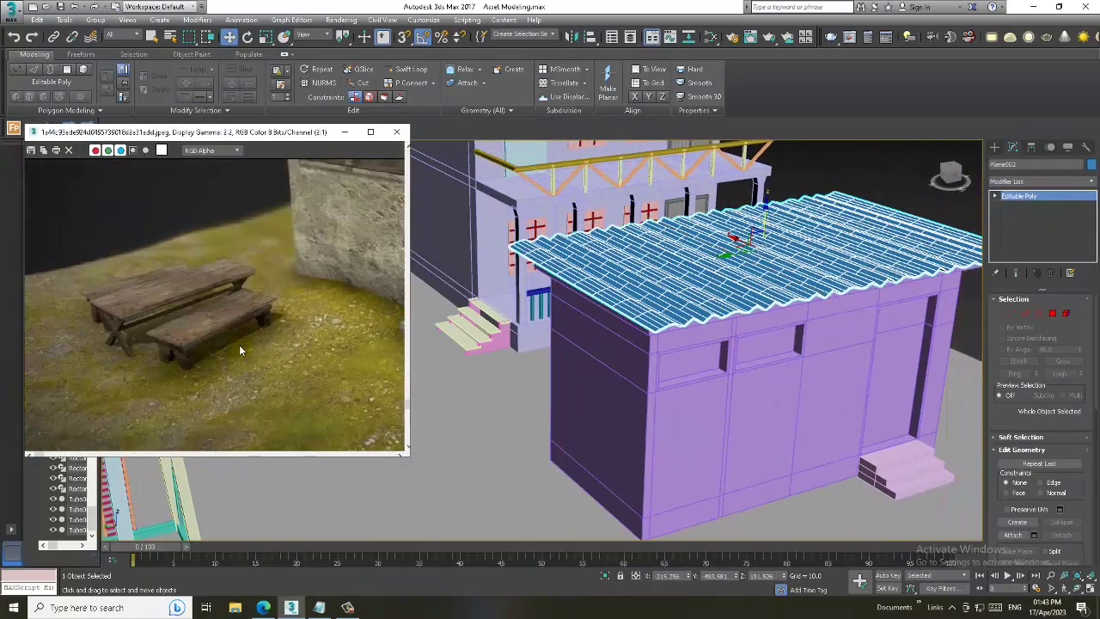
scroll(611, 307, "down", 5)
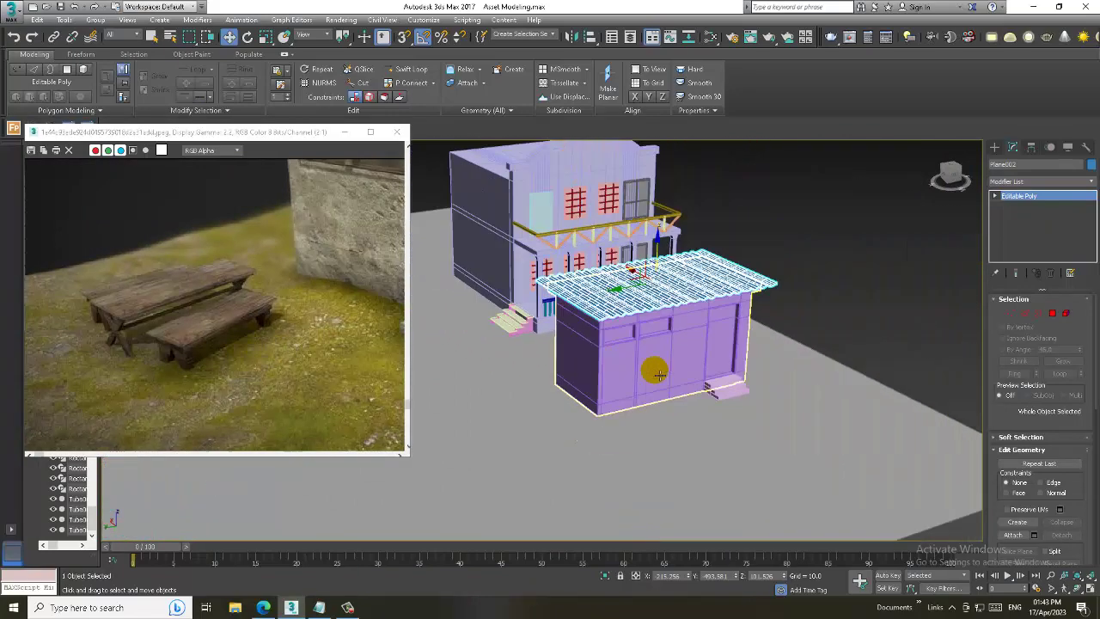
middle_click_drag(612, 307, 683, 327, "alt")
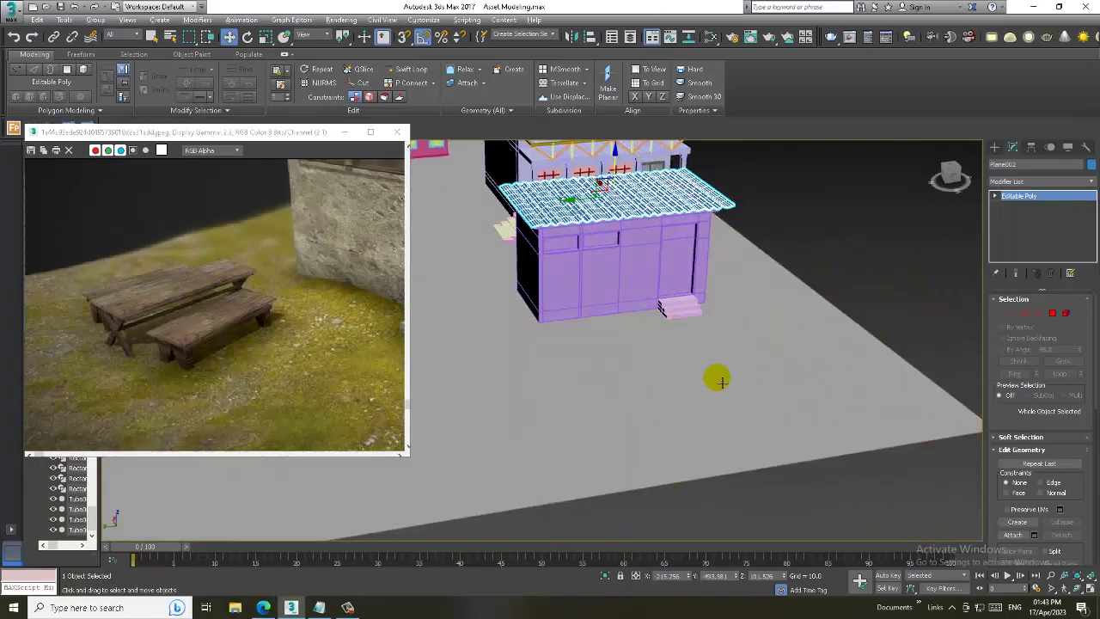
scroll(717, 376, "down", 4)
middle_click_drag(700, 369, 653, 378, "alt")
Frame the hut from the front and switch to the Create panel
left_click(349, 607)
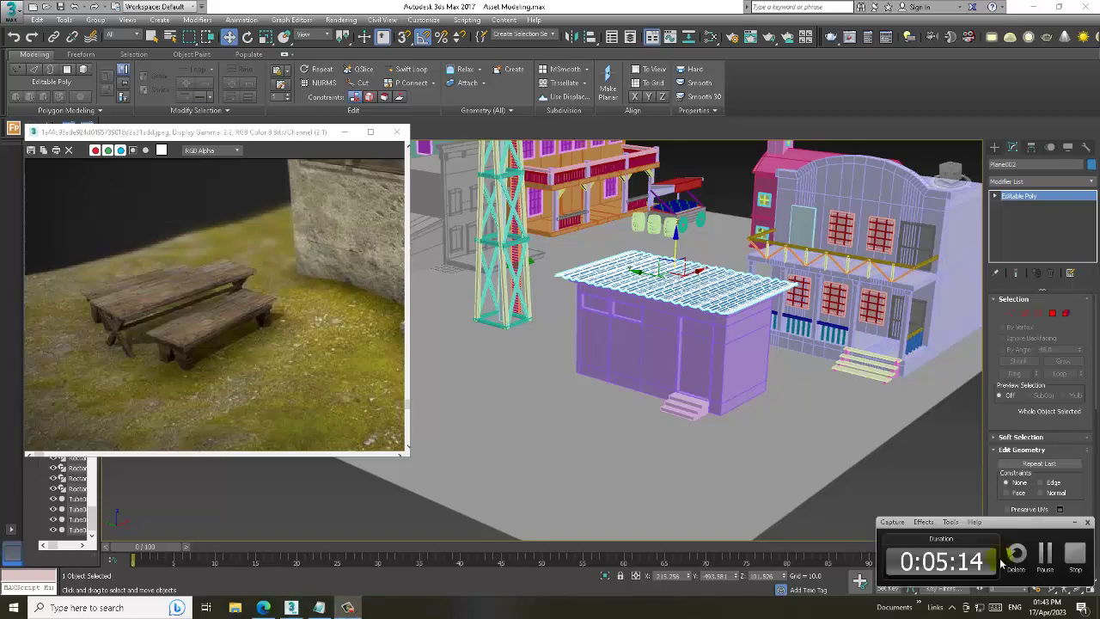
left_click(1044, 558)
middle_click_drag(670, 314, 768, 340, "alt")
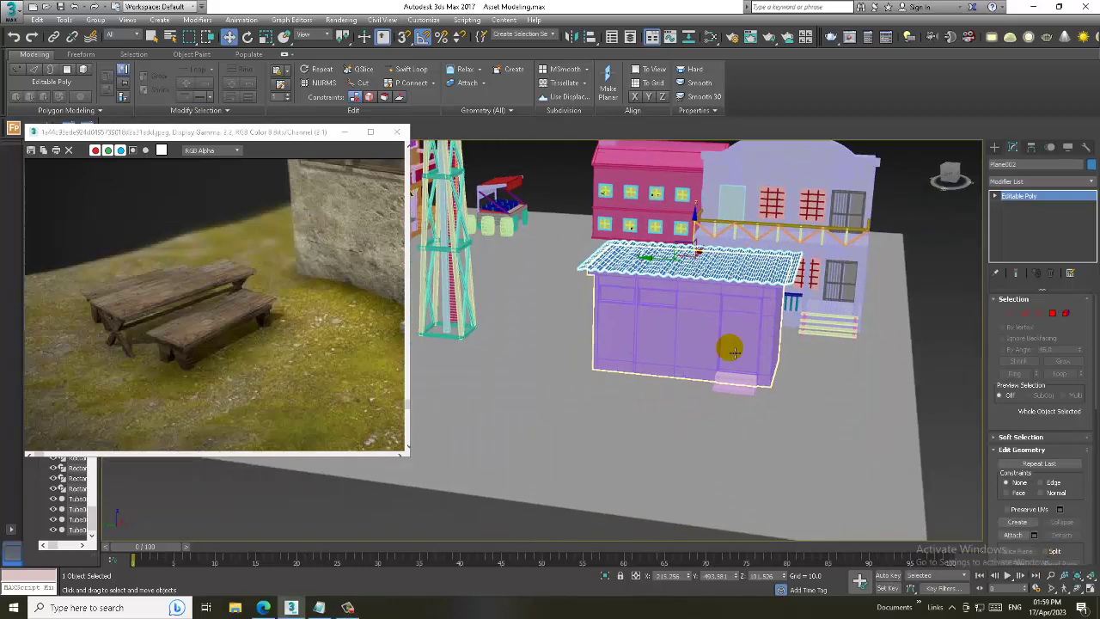
scroll(768, 340, "up", 3)
left_click(994, 148)
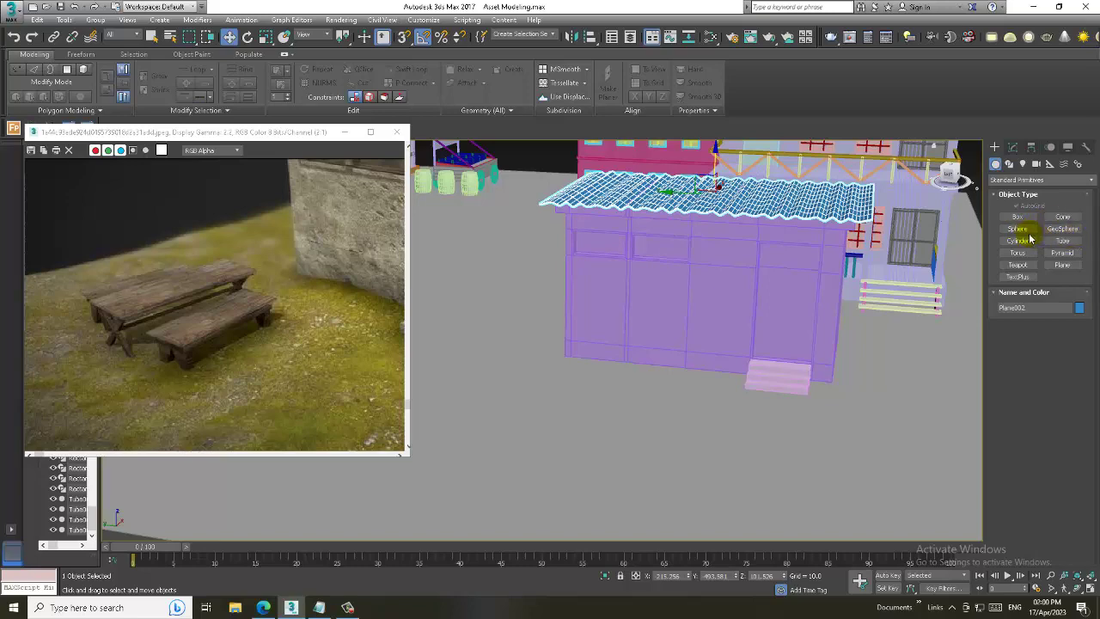
Draw a thin flat box, Box183, on the ground beside the hut
left_click(1017, 219)
middle_click_drag(748, 337, 662, 373, "alt")
mouse_move(636, 348)
left_mouse_down()
mouse_move(669, 487)
mouse_move(665, 473)
left_mouse_up()
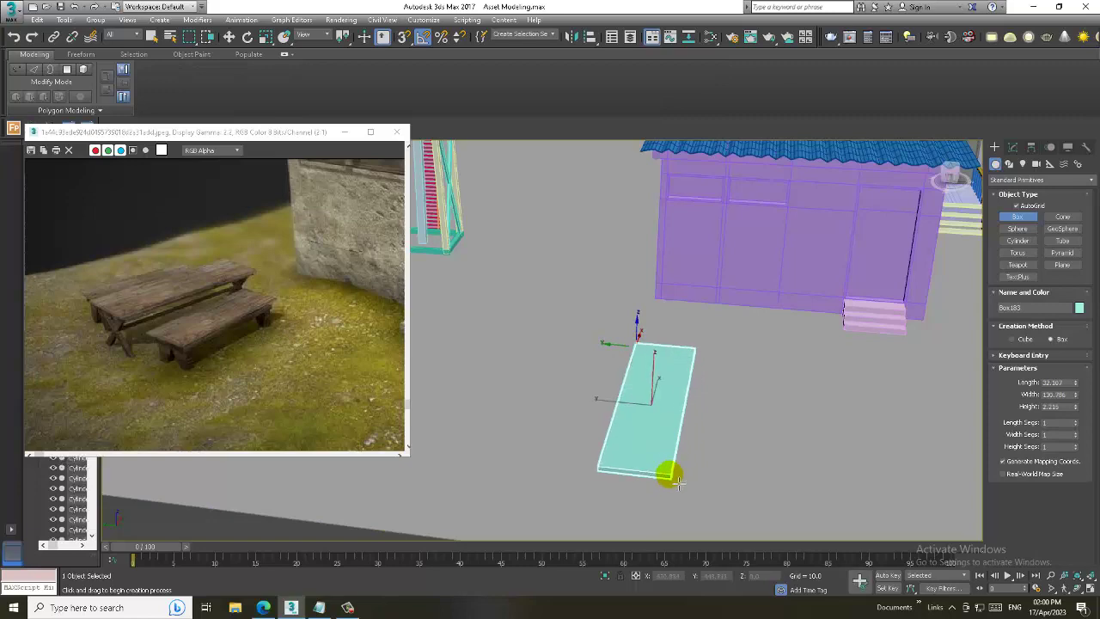
key("w")
Working in the Left view, lift Box183 up beneath the hut's window
key("alt+w")
key("f")
key("alt+w")
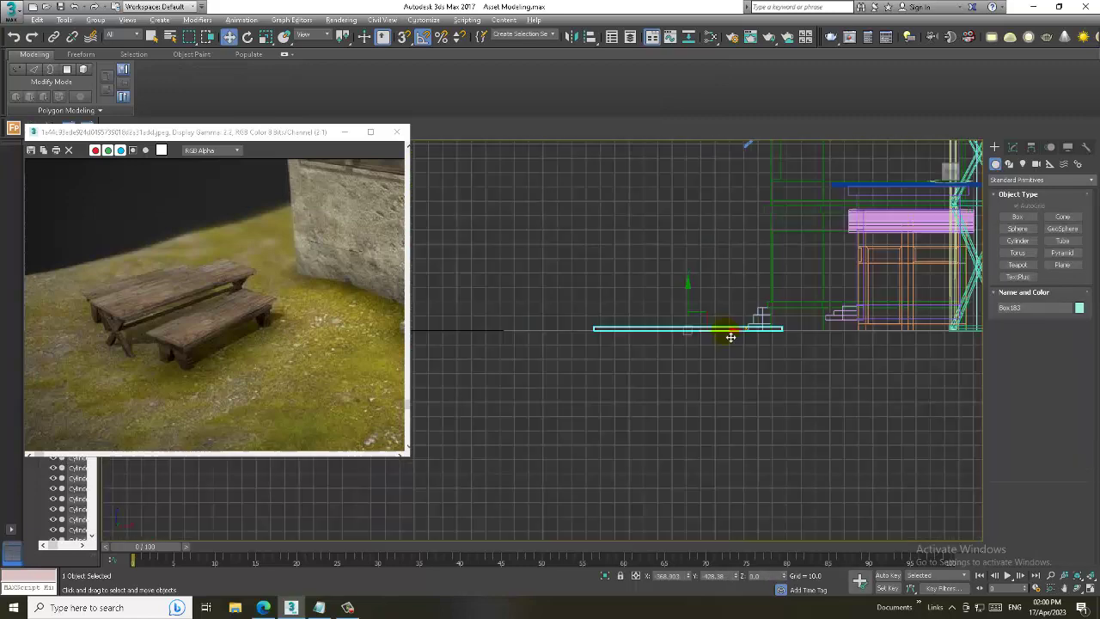
key("alt+w")
key("alt+w")
key("l")
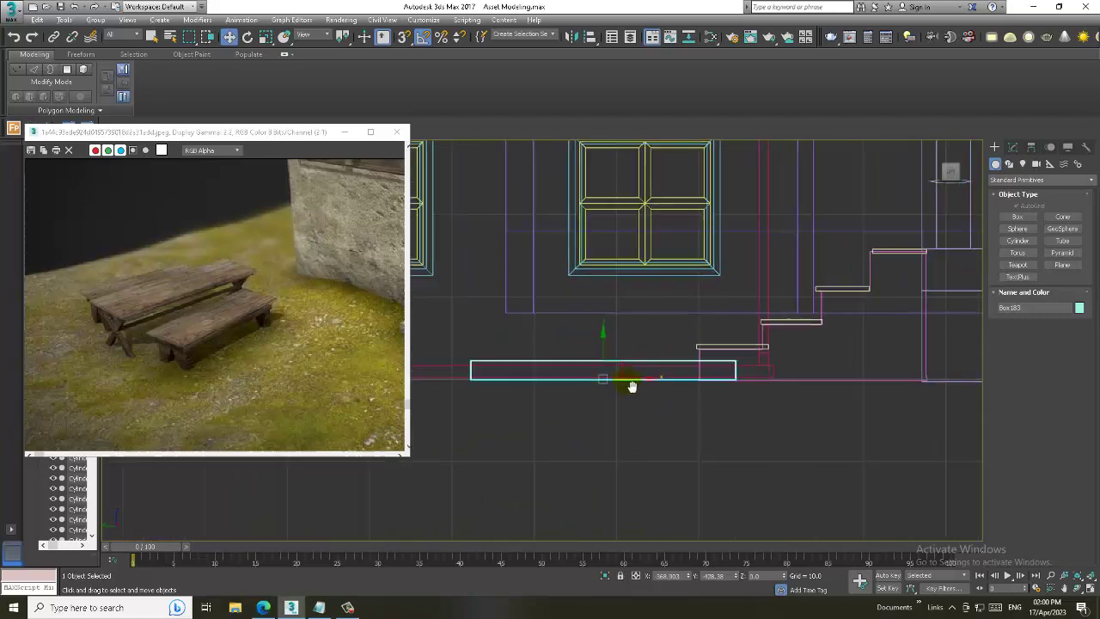
scroll(609, 346, "down", 5)
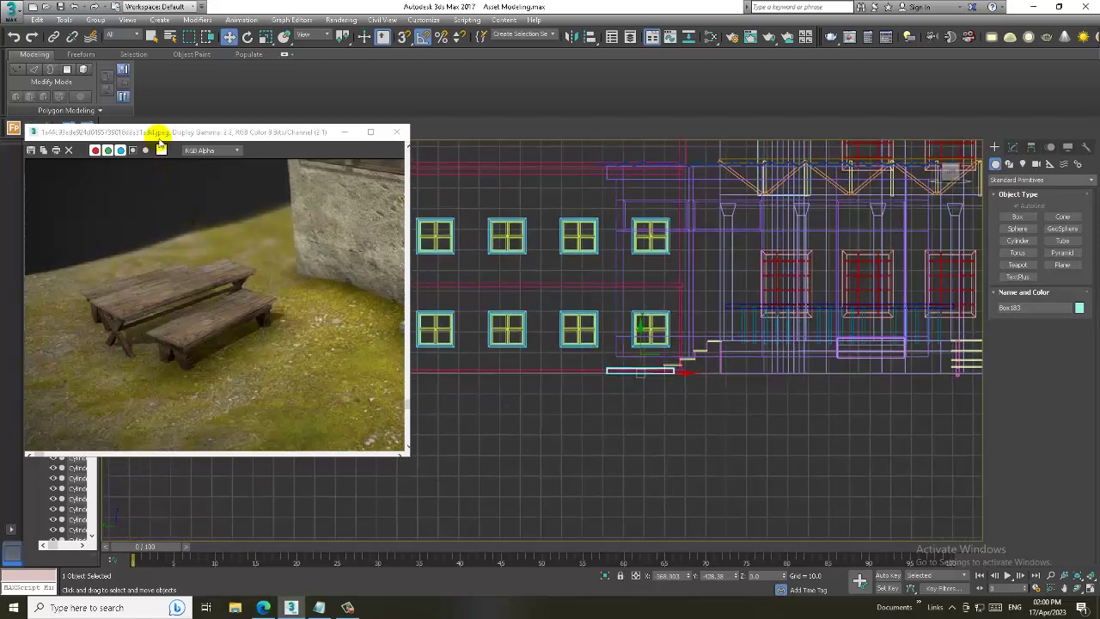
left_click_drag(159, 142, 182, 231)
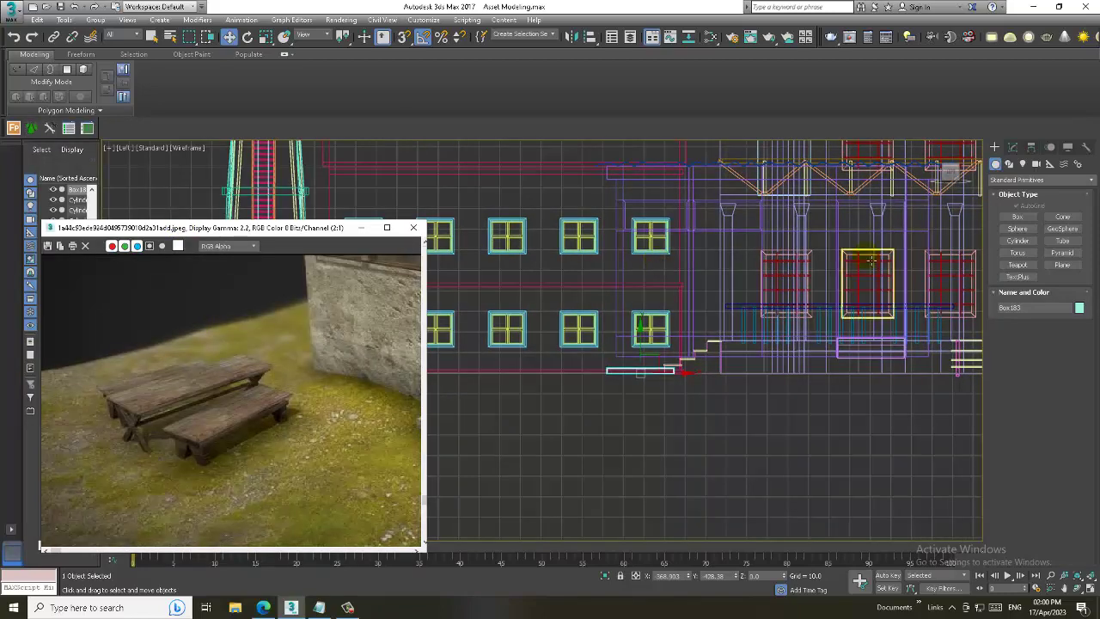
key("alt+w")
key("alt+w")
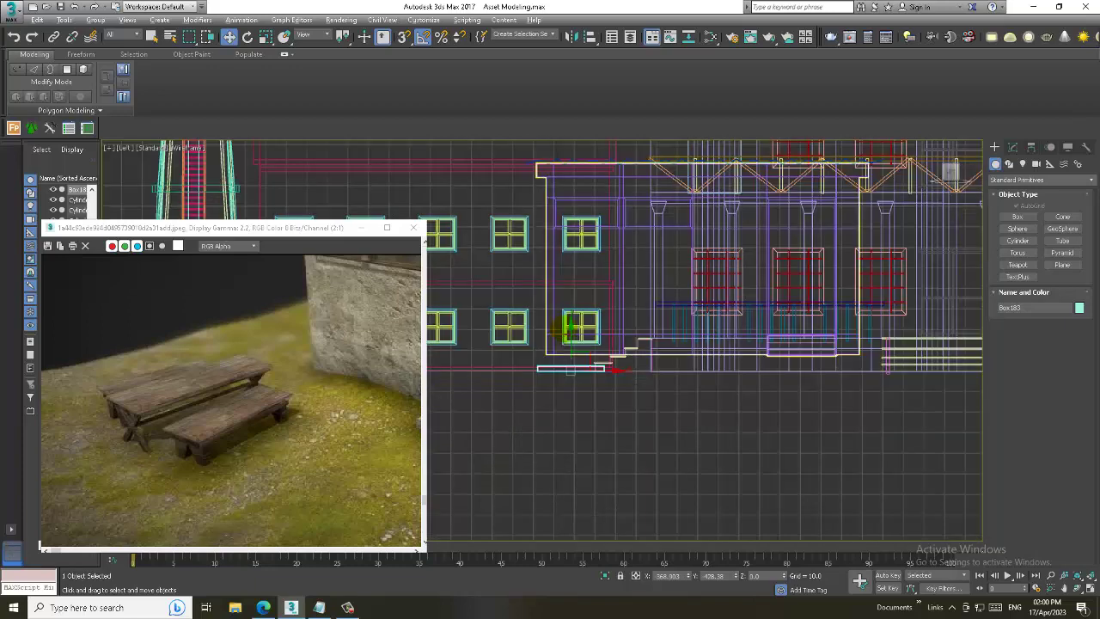
scroll(747, 342, "up", 3)
scroll(745, 337, "up", 2)
left_click_drag(740, 322, 742, 247)
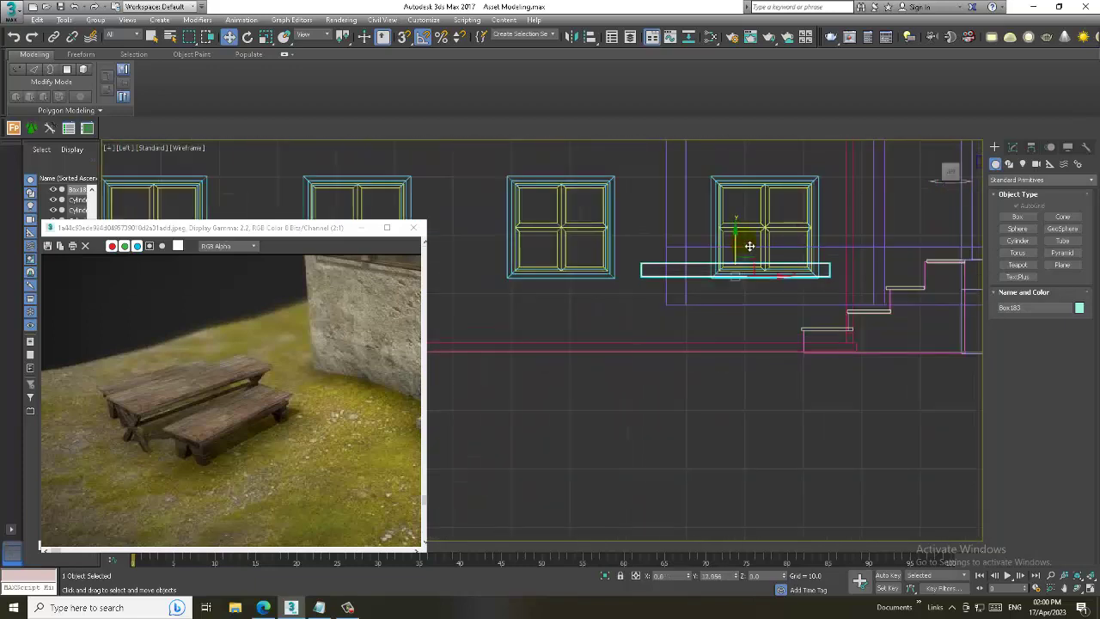
scroll(744, 247, "down", 3)
Fine-tune Box183's height in the Left view so it sits just below the window
key("alt+w")
scroll(804, 271, "down", 2)
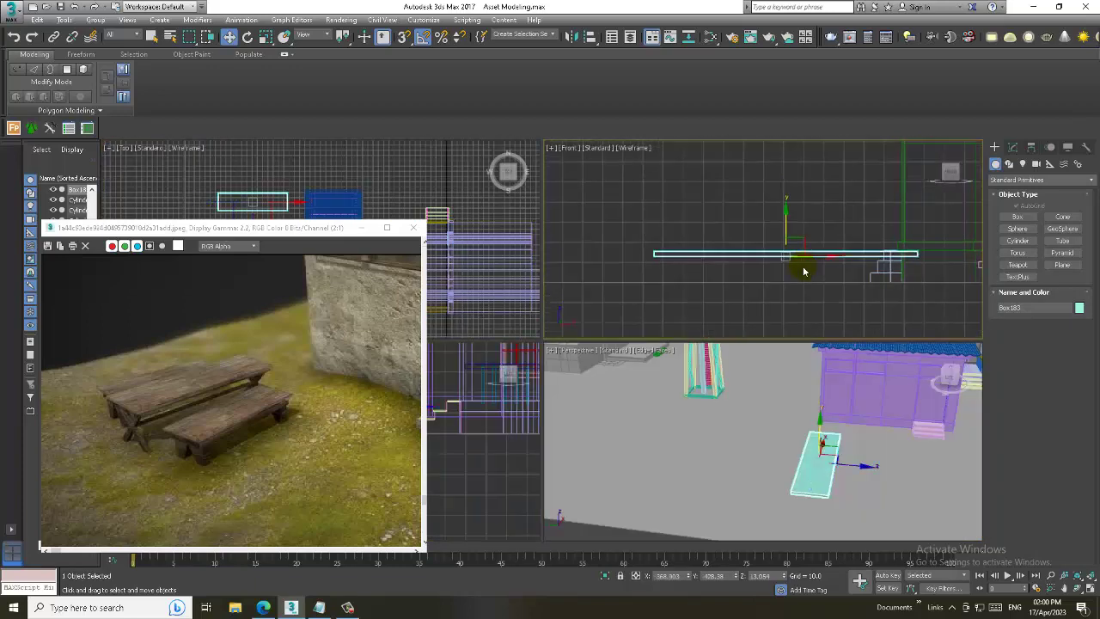
scroll(902, 251, "down", 2)
key("l")
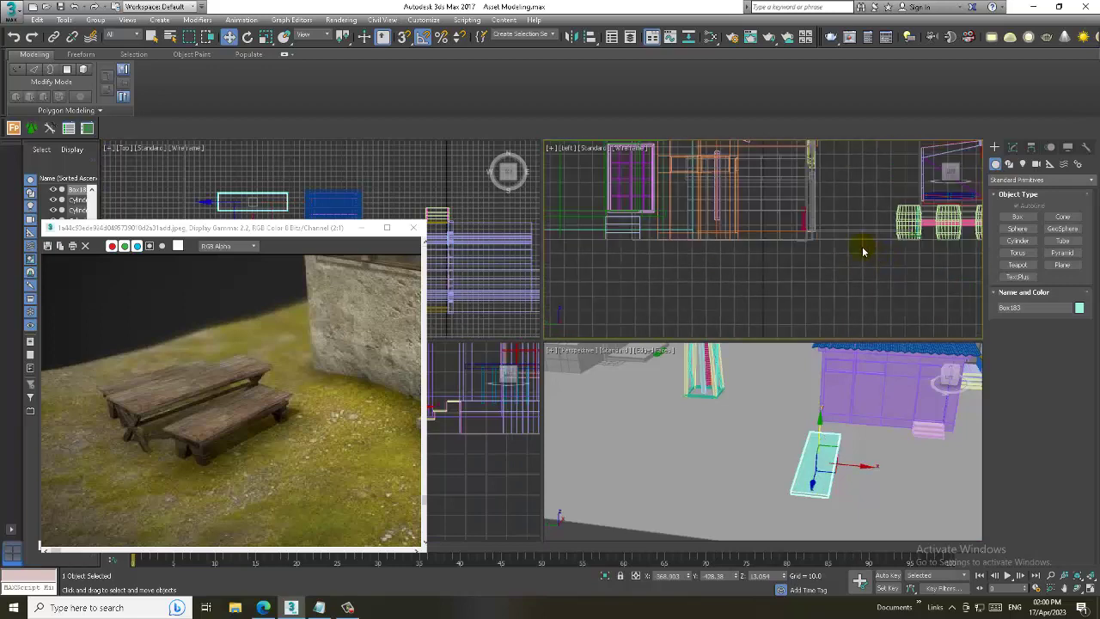
scroll(760, 306, "down", 2)
scroll(841, 248, "down", 3)
scroll(841, 249, "up", 2)
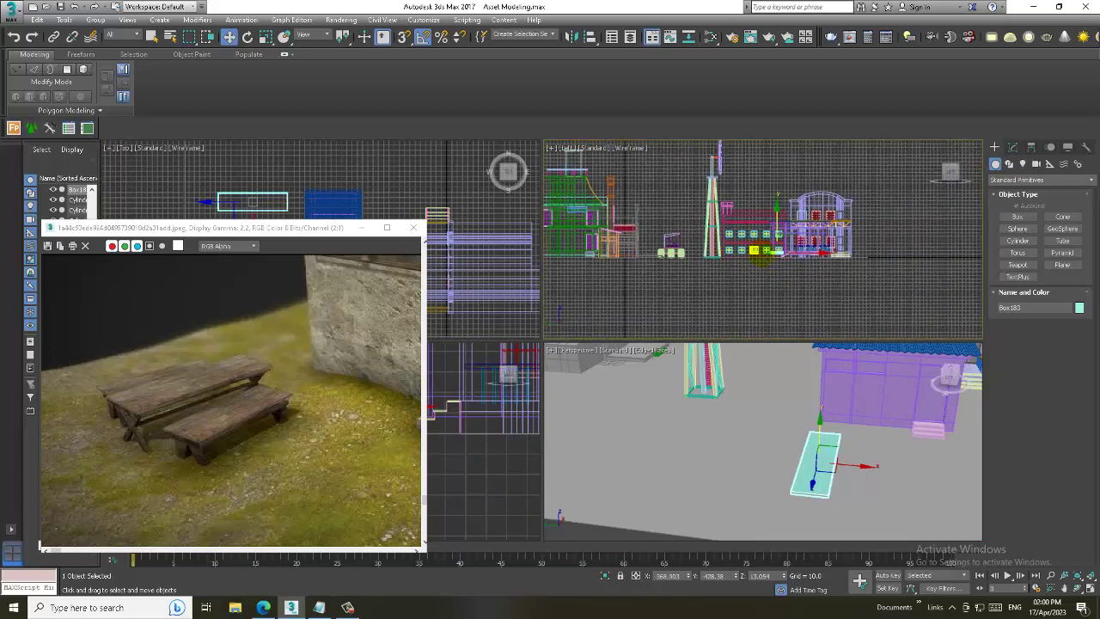
scroll(816, 249, "up", 2)
scroll(748, 254, "up", 2)
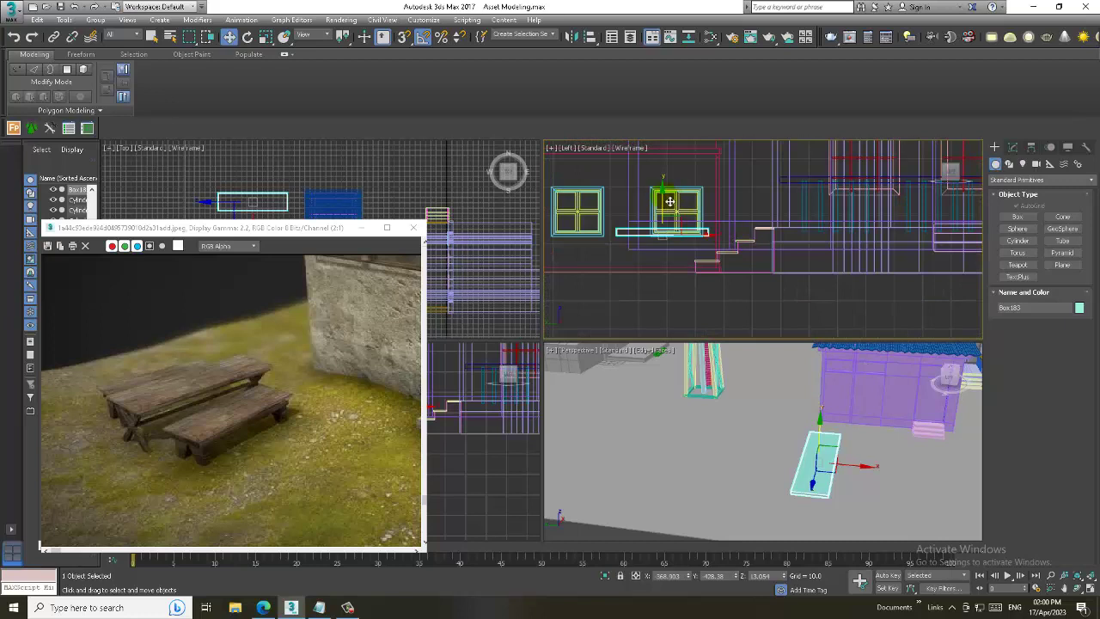
mouse_move(670, 201)
left_mouse_down()
mouse_move(668, 184)
mouse_move(668, 222)
mouse_move(698, 251)
left_mouse_up()
scroll(667, 189, "up", 1)
scroll(666, 198, "up", 1)
Scale Box183 down slightly into a smaller plank-like slab
key("r")
scroll(706, 225, "up", 2)
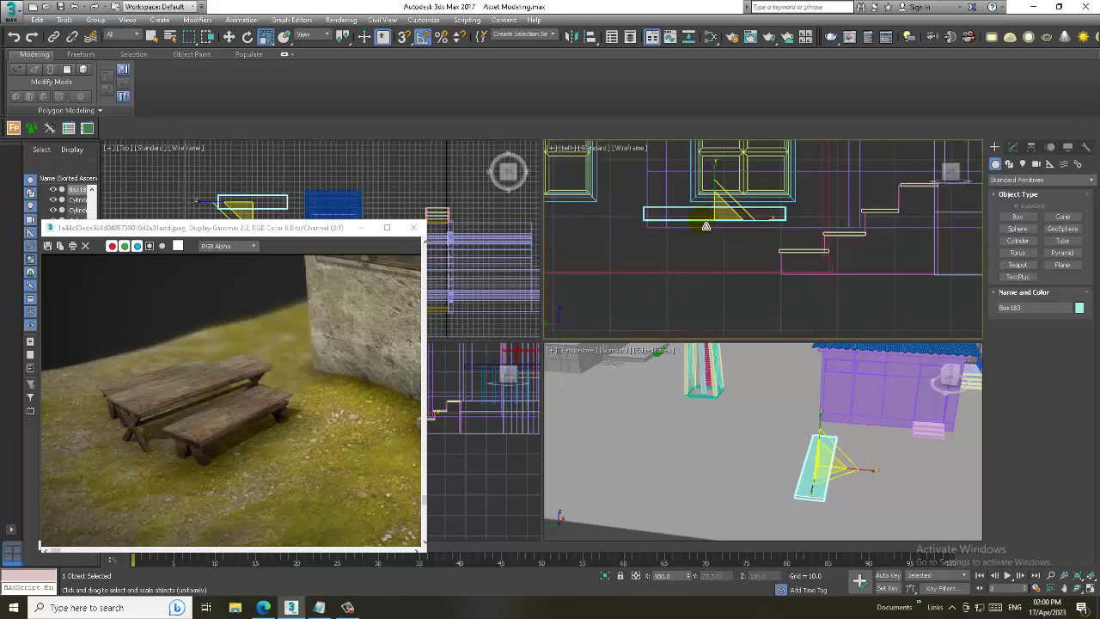
scroll(705, 225, "up", 2)
key("w")
middle_click_drag(731, 221, 744, 238)
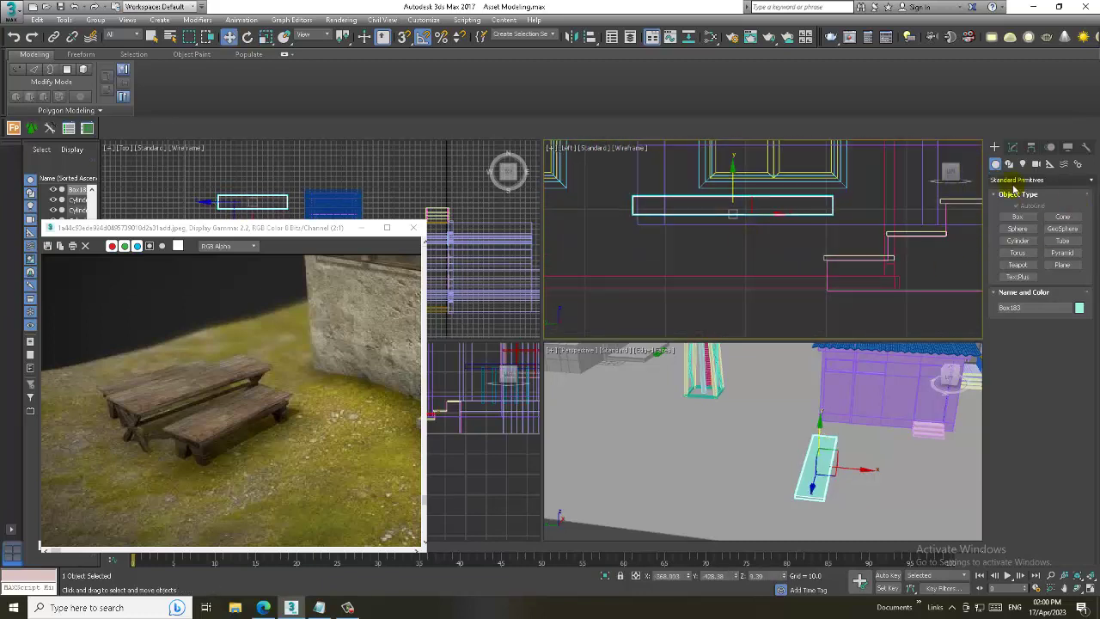
Draw a diagonal line spline running down from under the tabletop's left end
left_click(1009, 164)
left_click(1019, 225)
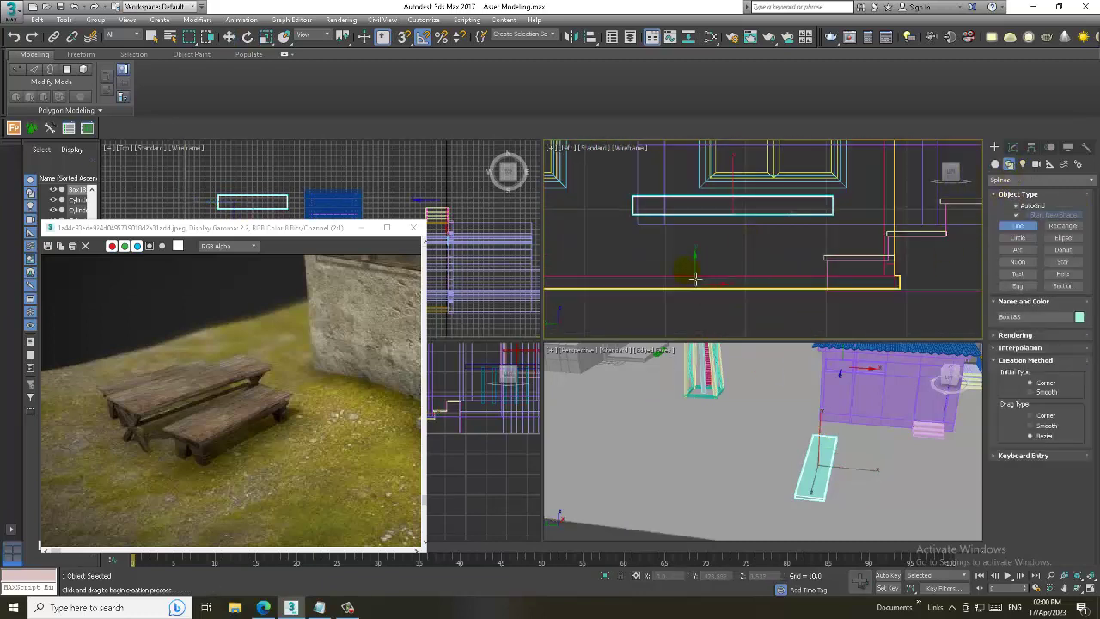
left_click(656, 204)
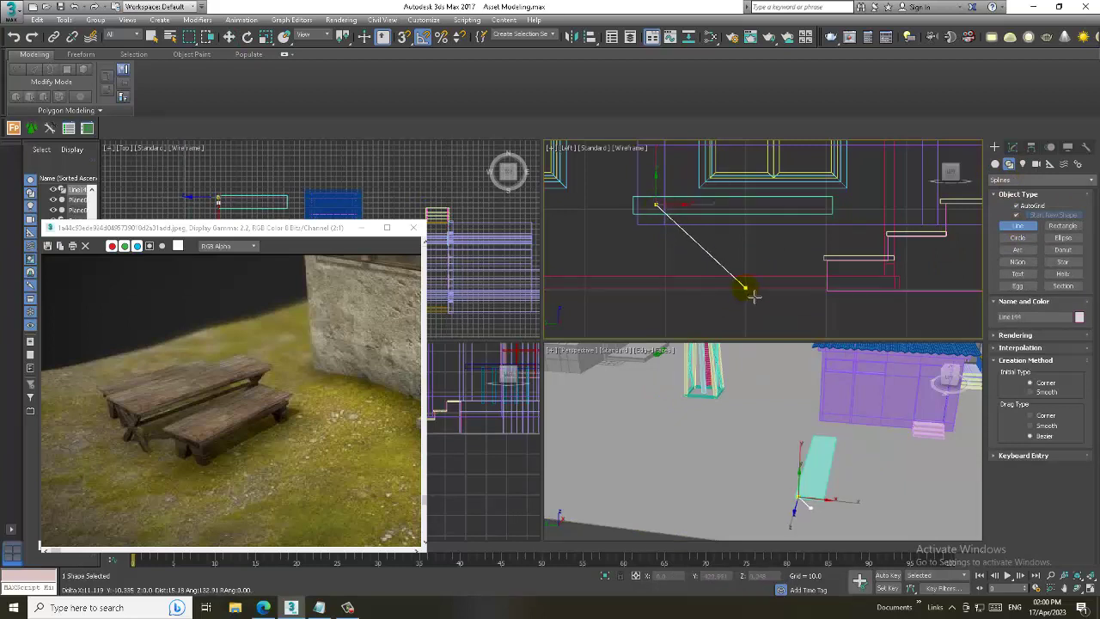
right_click(753, 296)
left_click(680, 204)
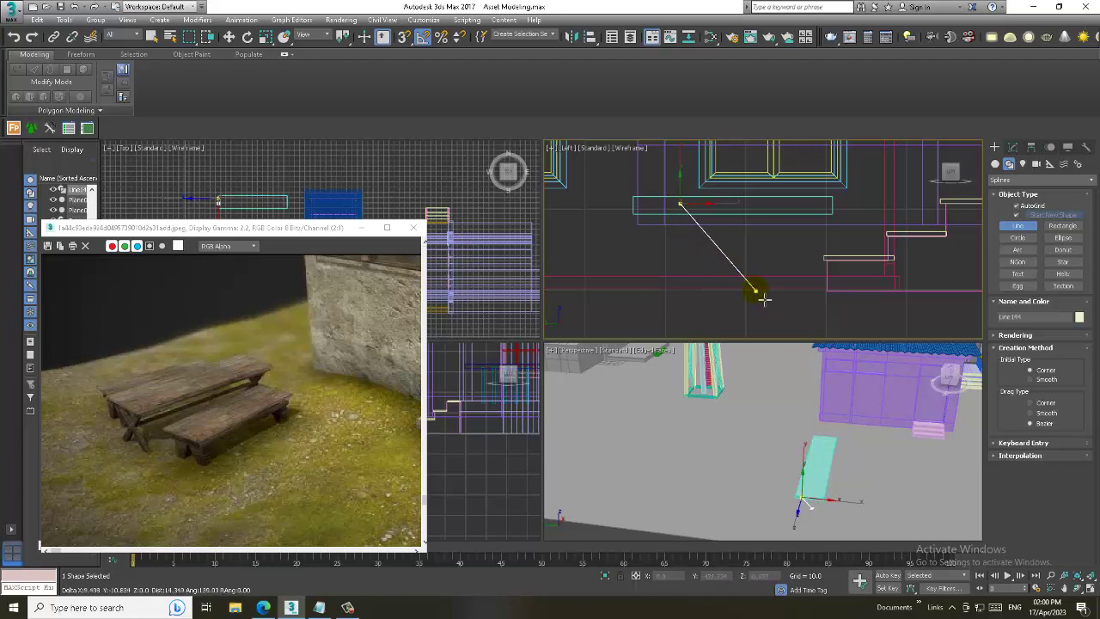
right_click(778, 297)
Nudge the tabletop slab slightly upward
left_click(1012, 147)
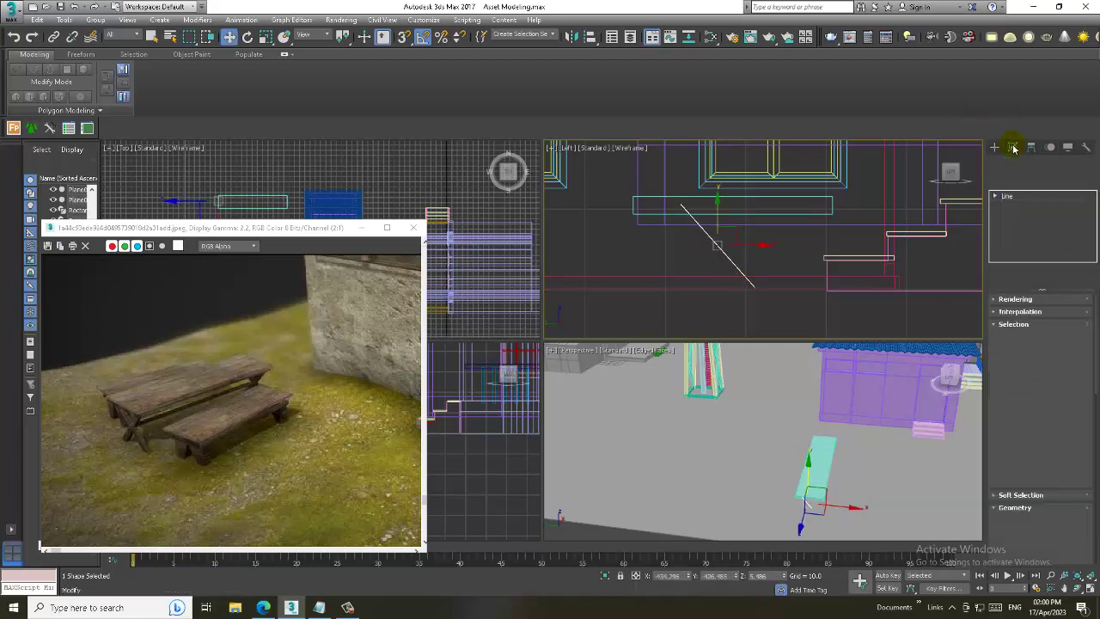
left_click(730, 215)
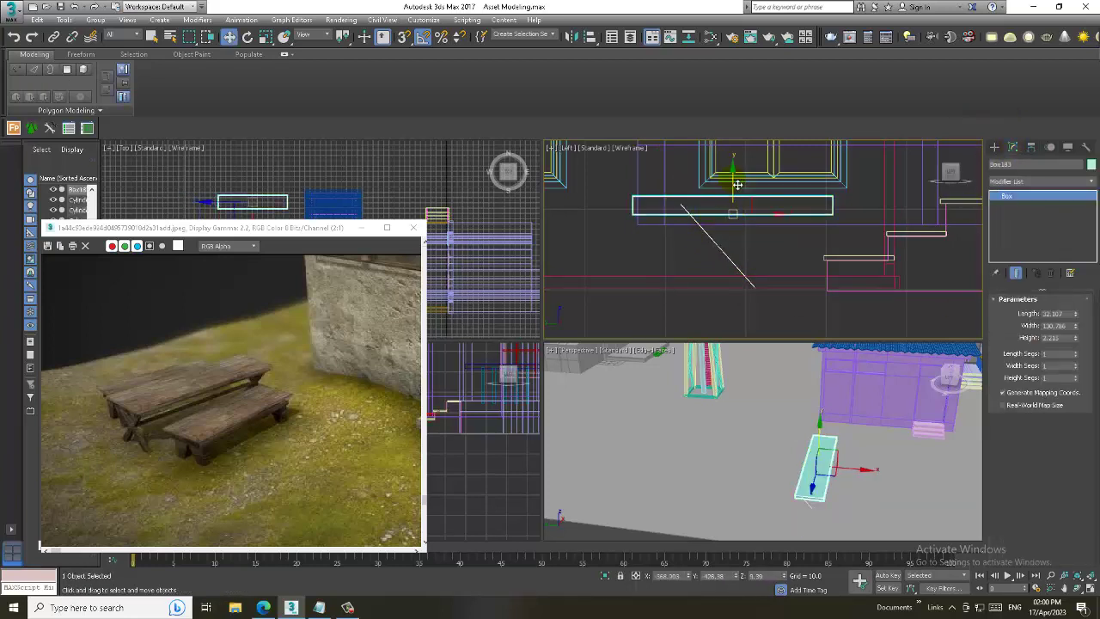
mouse_move(732, 186)
left_mouse_down()
mouse_move(740, 179)
mouse_move(732, 185)
left_mouse_up()
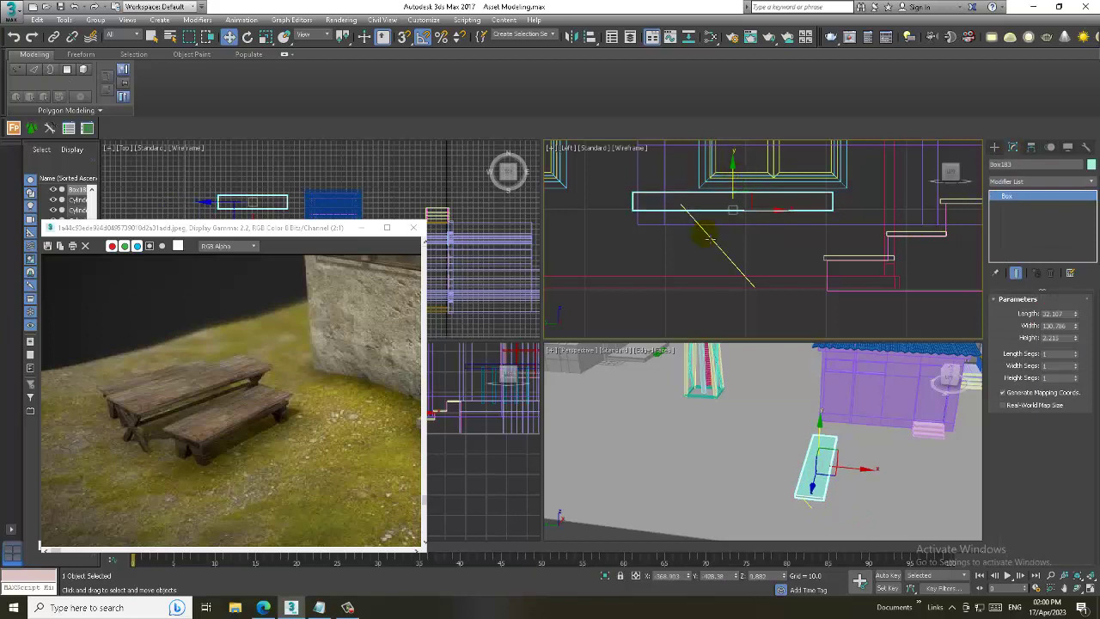
Make the diagonal line render in the viewport with a rectangular cross-section
left_click(811, 299)
left_click(997, 299)
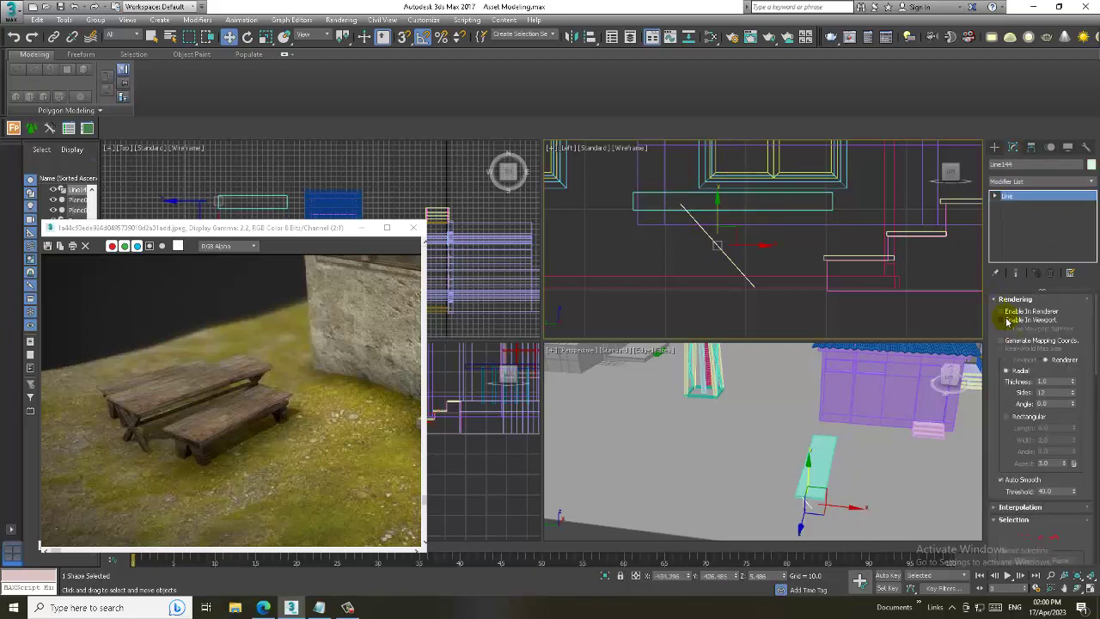
left_click(1006, 320)
left_click(1023, 416)
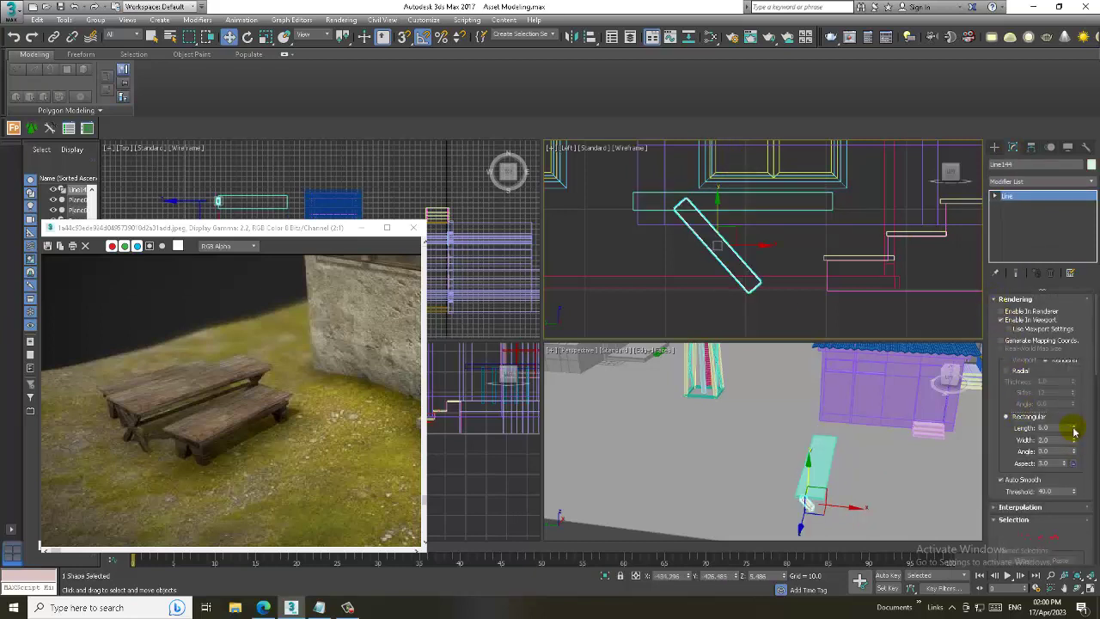
key("alt+w")
key("alt+w")
key("z")
middle_click_drag(737, 407, 725, 393, "alt")
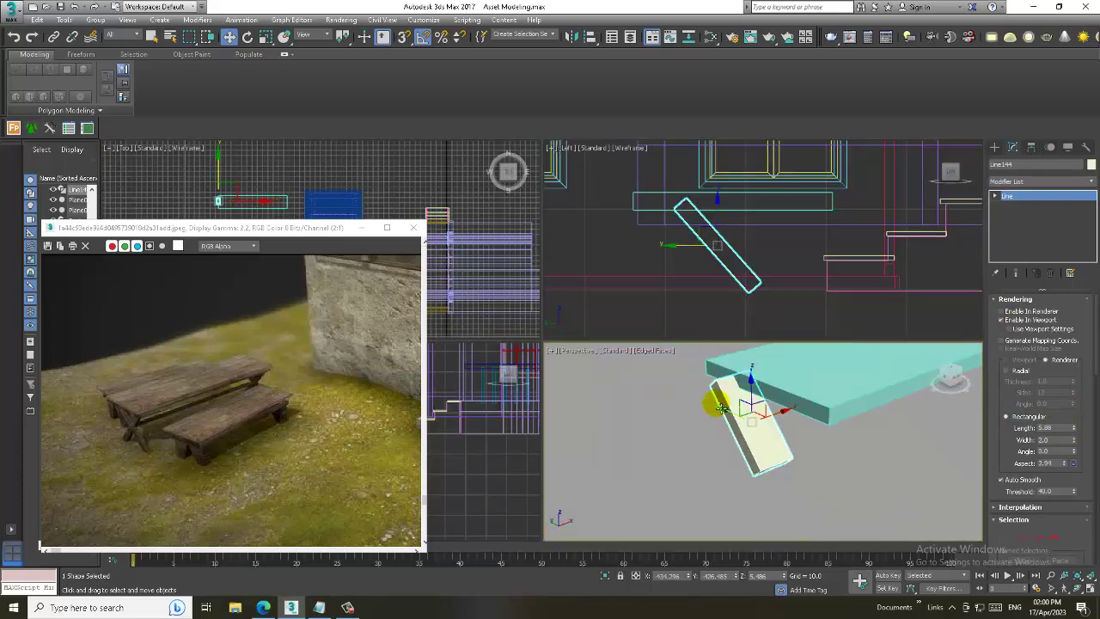
Widen the bar's rectangular profile to 1.529 by 2.9 and frame it side-on
key("alt+w")
mouse_move(1075, 446)
left_mouse_down()
mouse_move(1084, 421)
mouse_move(1081, 472)
mouse_move(1095, 477)
left_mouse_up()
mouse_move(687, 351)
middle_mouse_down("alt")
mouse_move(560, 305)
mouse_move(572, 304)
middle_mouse_up("alt")
key("alt+w")
key("alt+w")
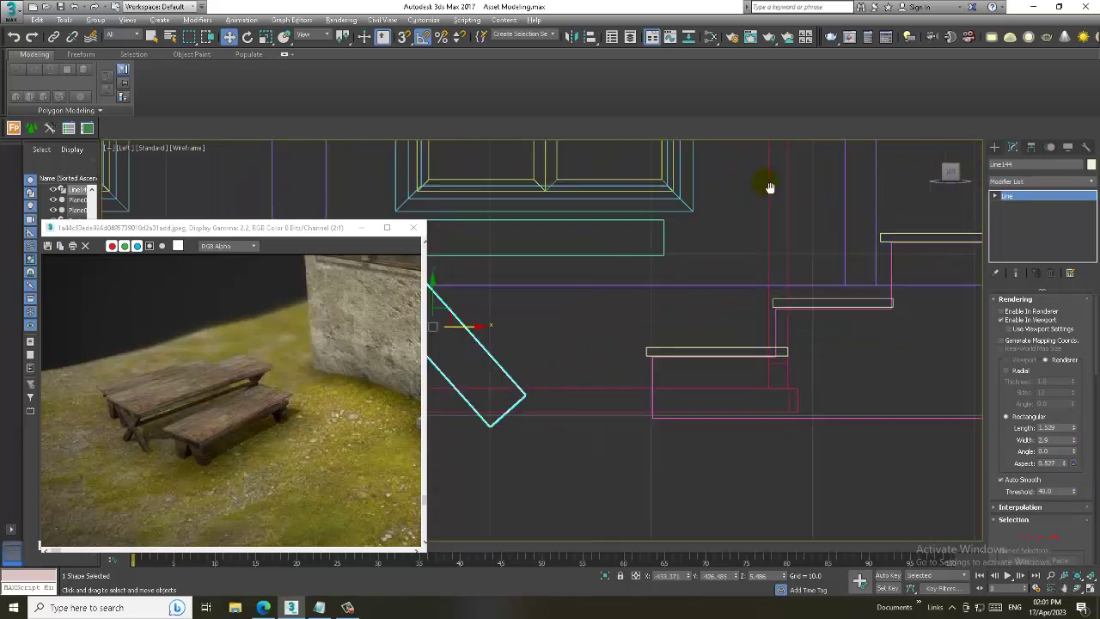
scroll(660, 254, "down", 2)
mouse_move(650, 268)
middle_mouse_down()
mouse_move(629, 315)
mouse_move(654, 293)
middle_mouse_up()
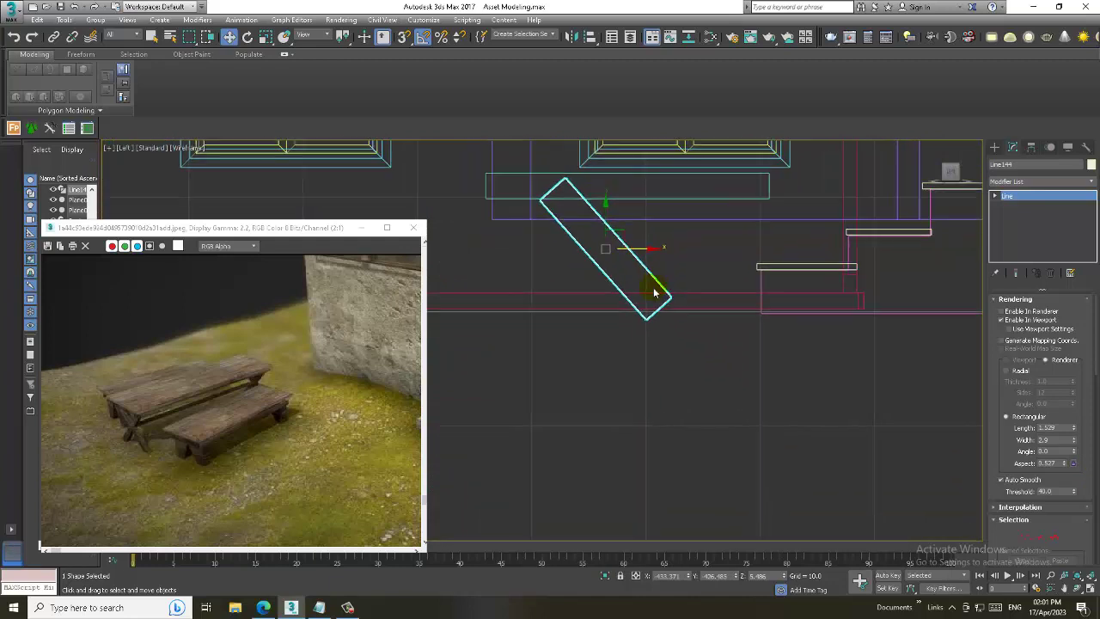
Convert the bar to Editable Poly and select its bottom-corner vertices to flatten that end
right_click(622, 247)
left_click(761, 372)
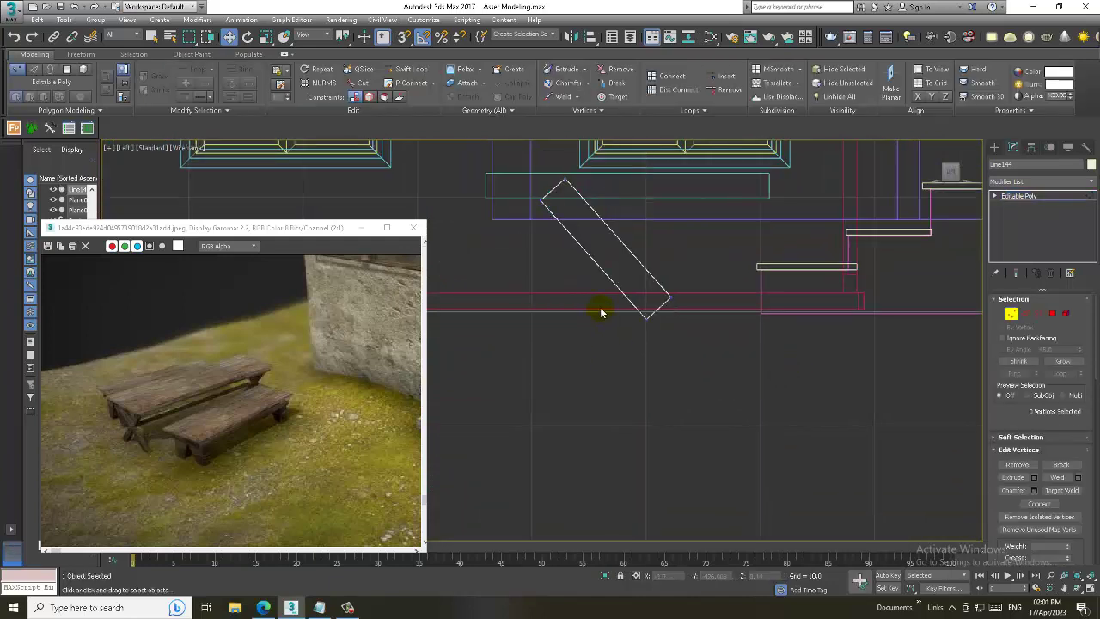
mouse_move(601, 312)
left_mouse_down()
mouse_move(677, 321)
mouse_move(630, 292)
mouse_move(659, 286)
left_mouse_up()
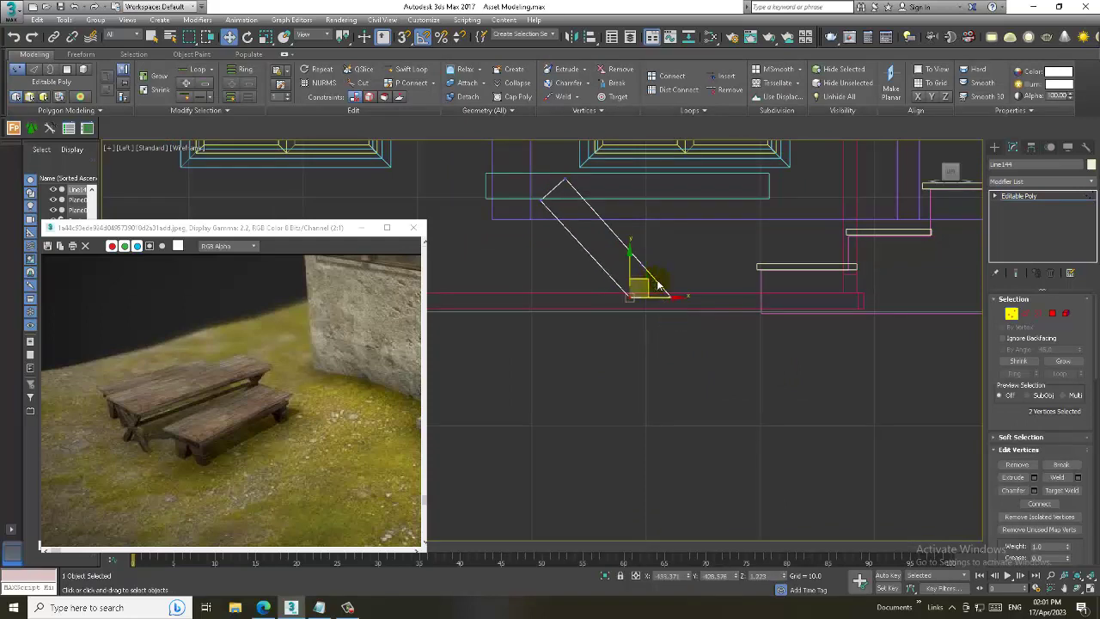
left_click(1036, 197)
Move the bar's top-left vertices up against the tabletop's underside
middle_click_drag(540, 263, 571, 340)
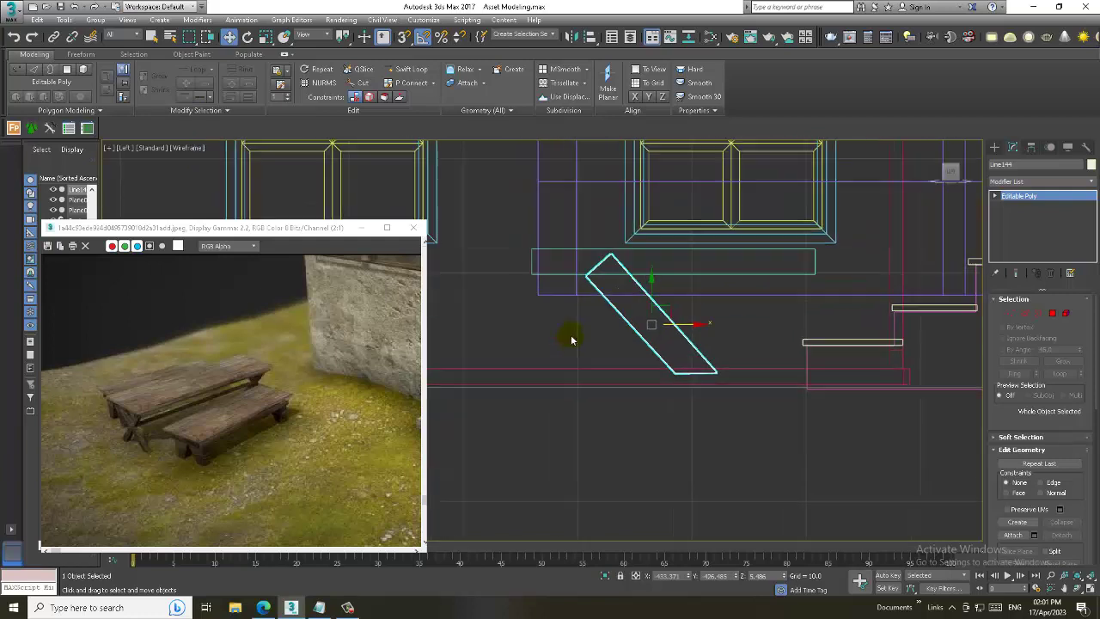
key("1")
left_click_drag(574, 256, 602, 271)
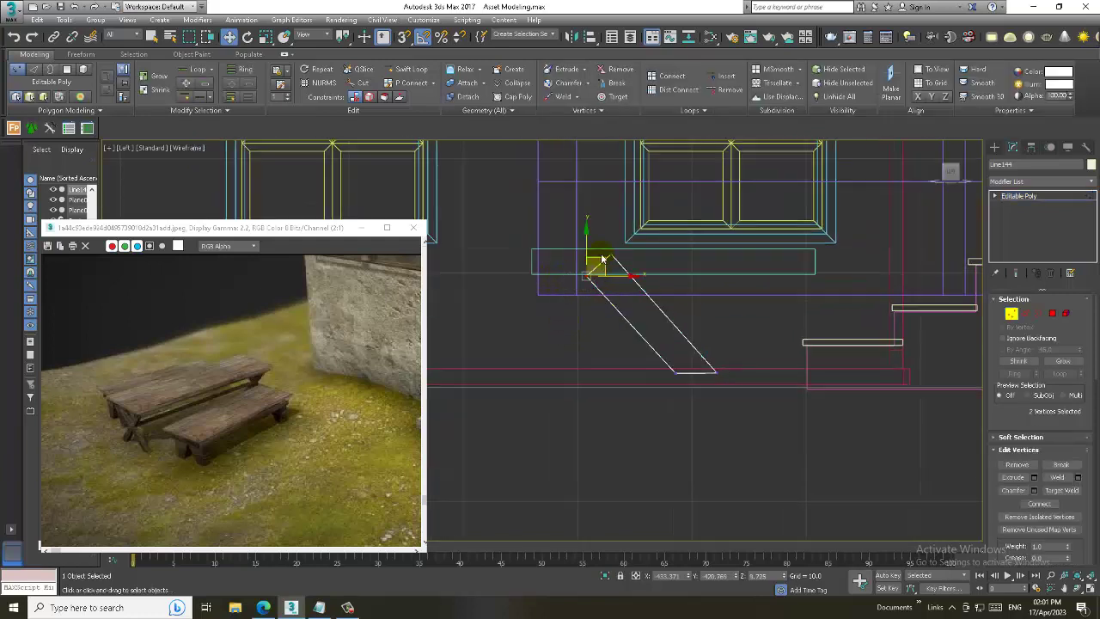
left_click(603, 260)
left_click_drag(601, 258, 598, 256)
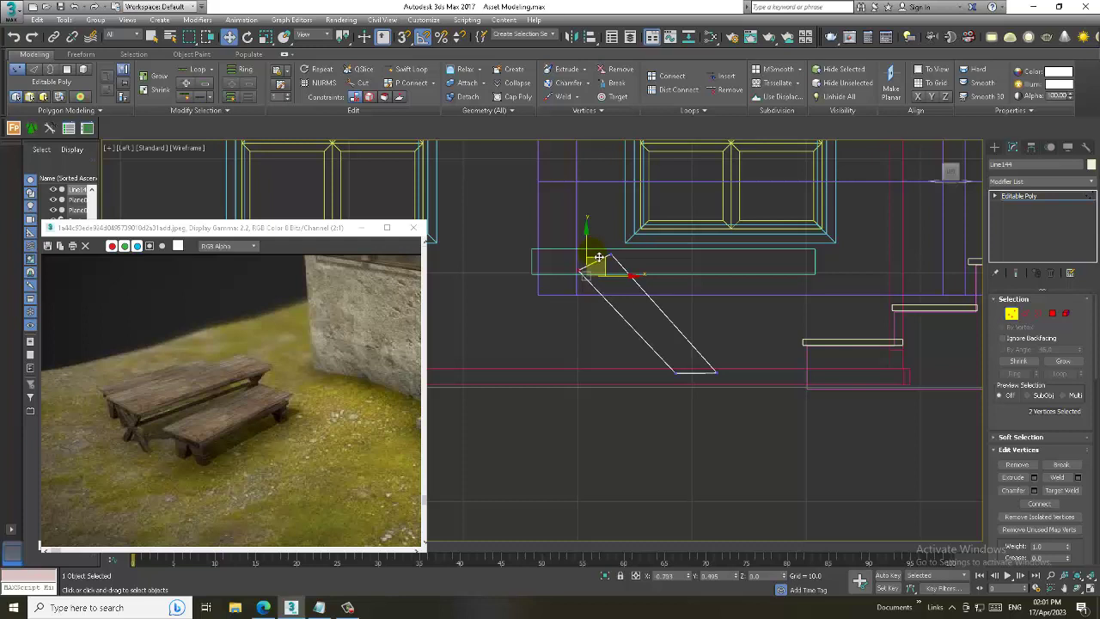
left_click_drag(599, 257, 592, 255)
left_click(1044, 203)
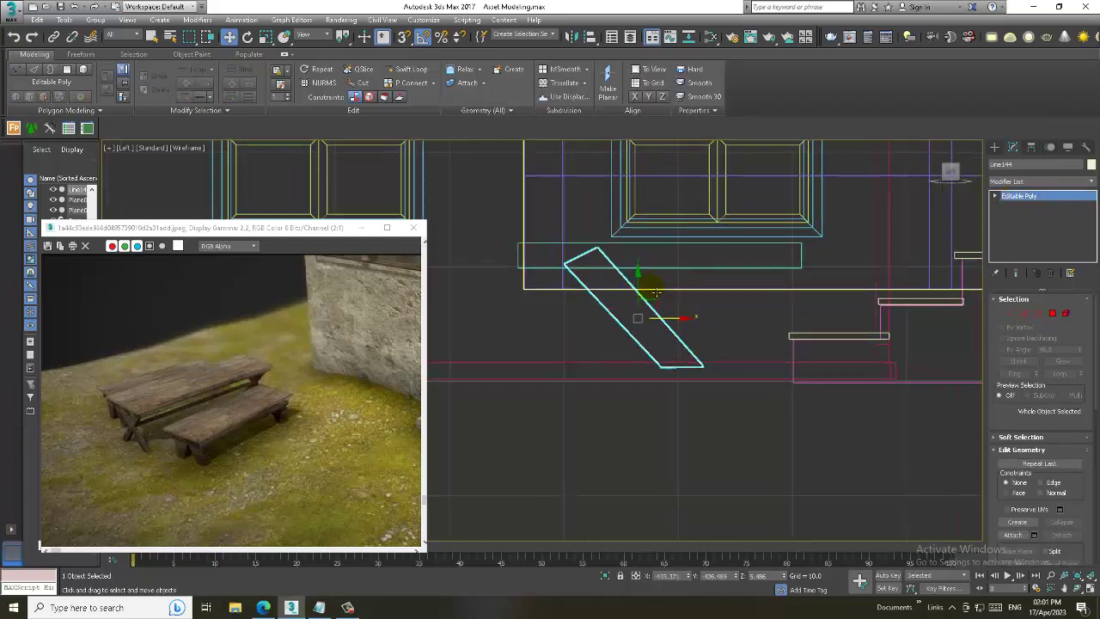
Mirror the leg bar as an instance and move both bars into an X under the tabletop
left_click(570, 37)
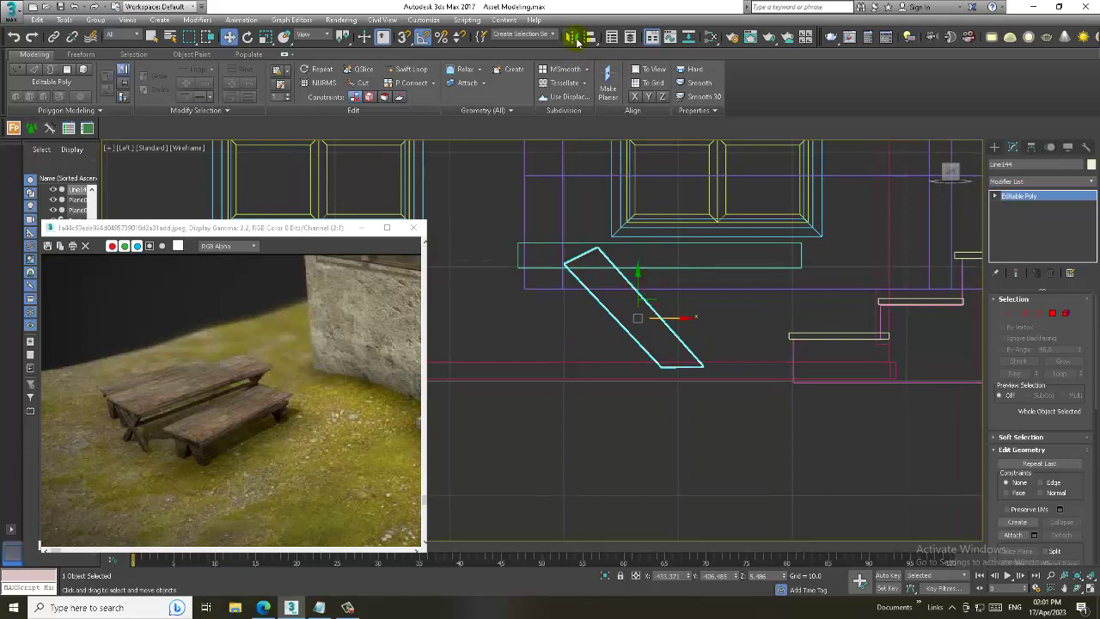
left_click(545, 341)
left_click(518, 392)
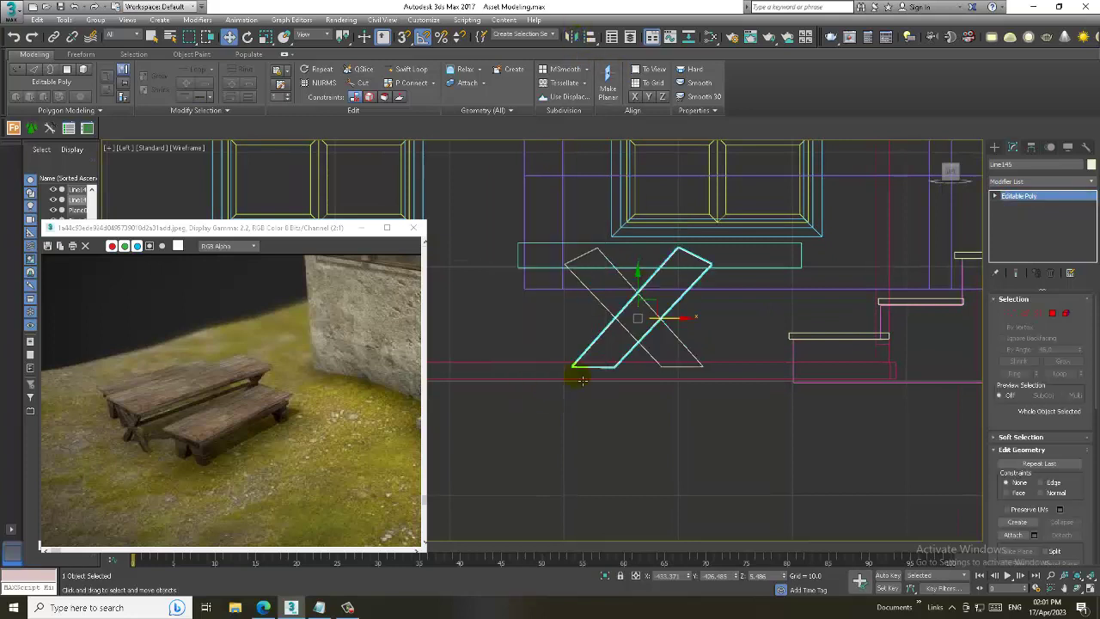
left_click(690, 349, "ctrl")
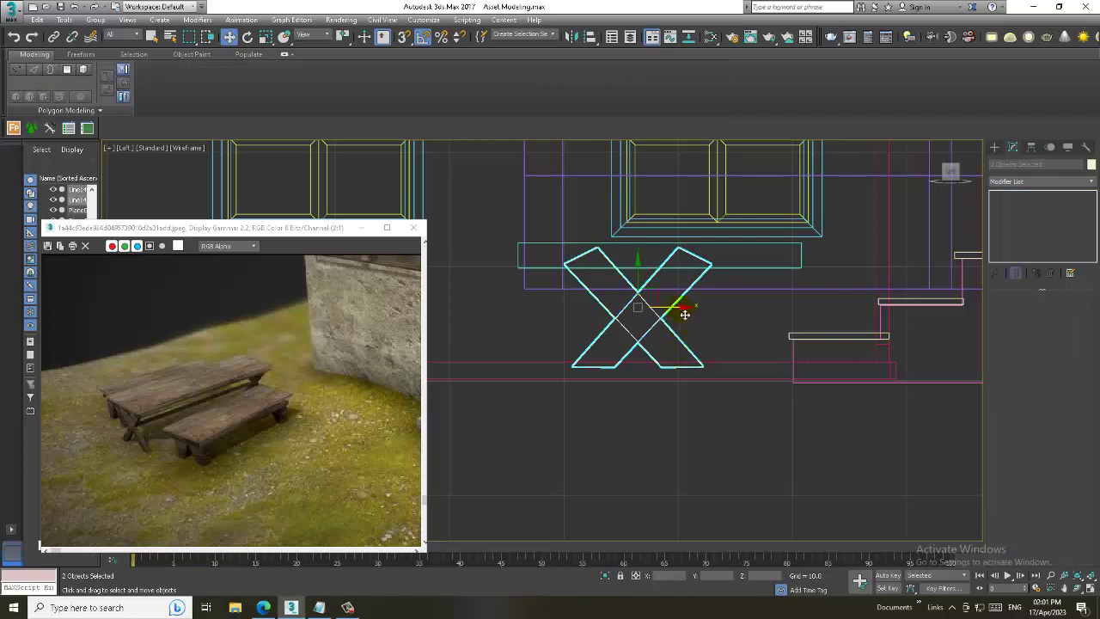
left_click_drag(684, 313, 699, 315)
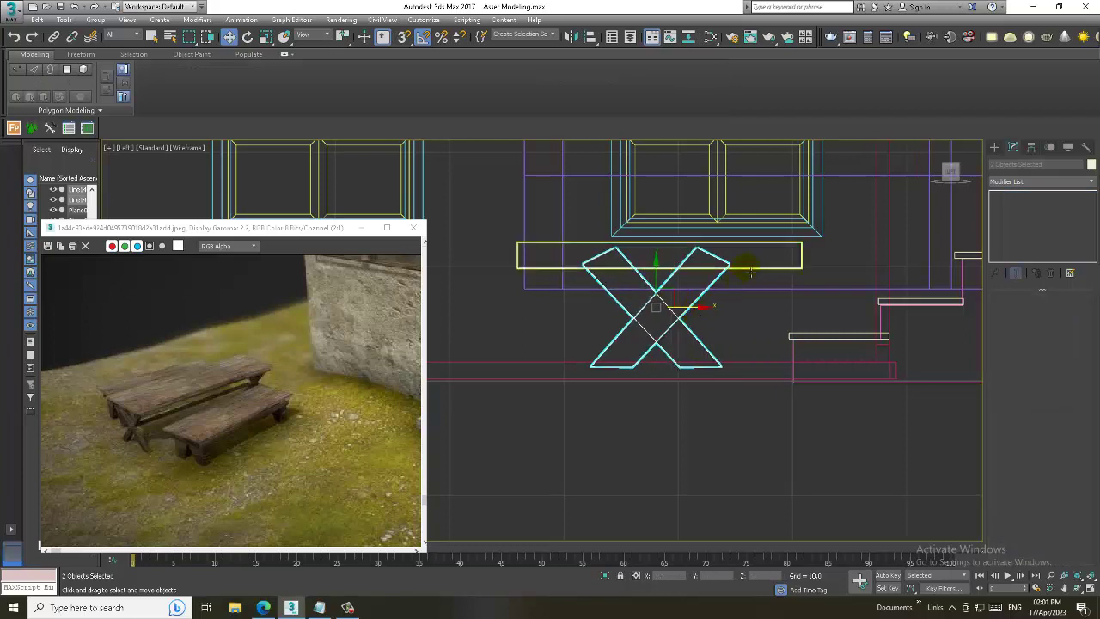
Try nudging the tabletop upward, undo it, and restore the four-viewport layout
left_click(724, 267)
key("r")
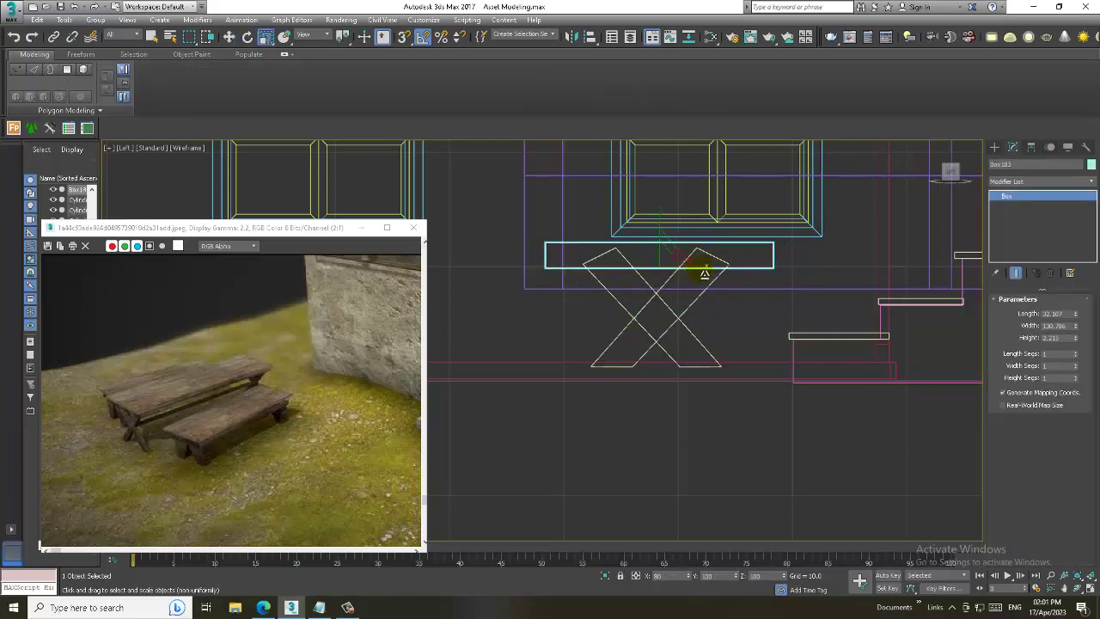
key("w")
left_click_drag(663, 238, 666, 235)
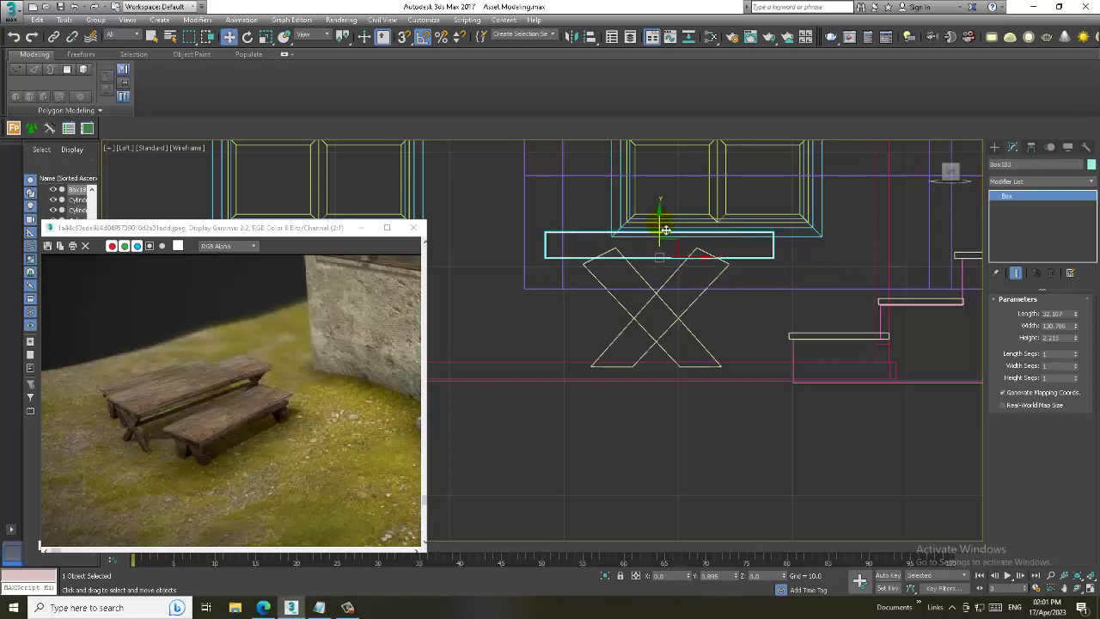
key("ctrl+z")
key("r")
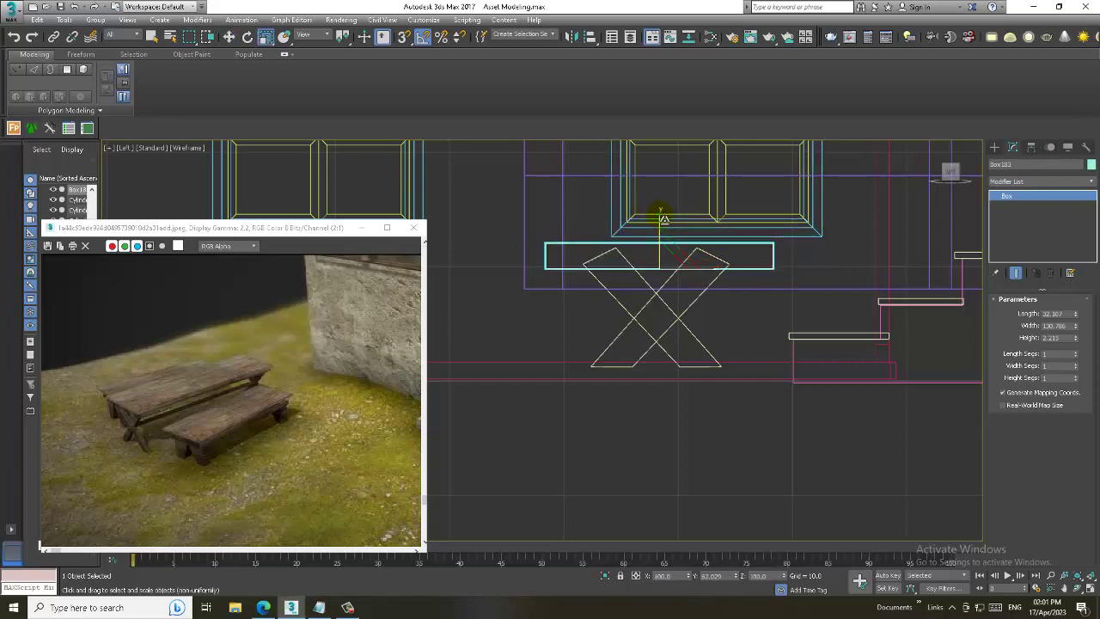
key("w")
key("alt+w")
key("alt+w")
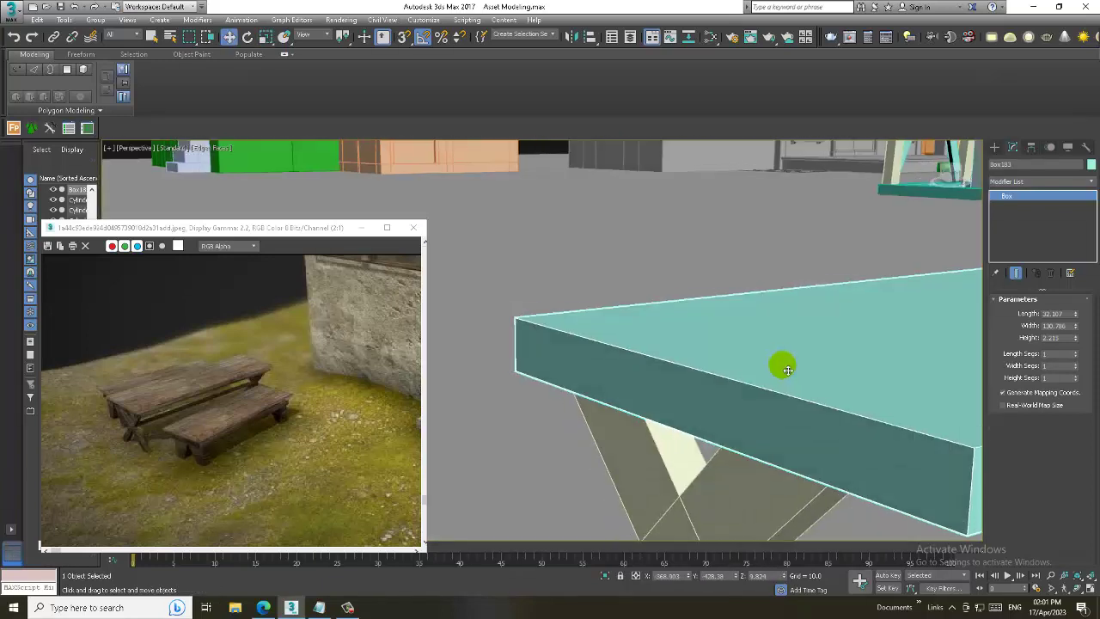
scroll(781, 364, "down", 3)
Select both bars of the X-shaped leg and orbit around the table
scroll(663, 369, "down", 2)
left_click(714, 446)
left_click(710, 401, "ctrl")
scroll(710, 400, "down", 3)
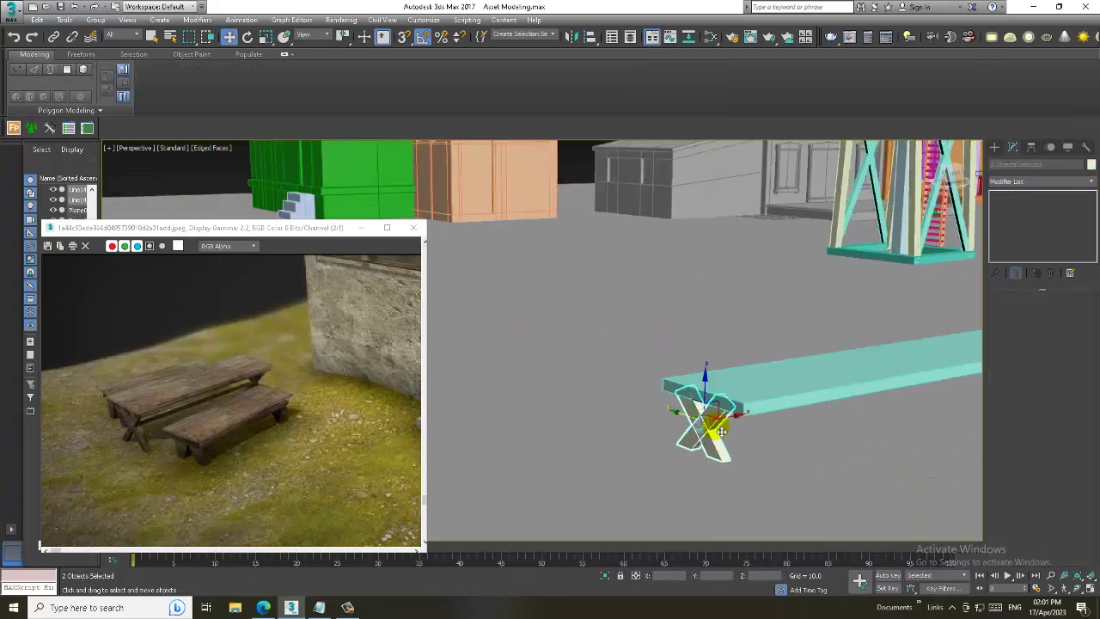
mouse_move(710, 401)
middle_mouse_down("alt")
mouse_move(572, 393)
mouse_move(664, 368)
middle_mouse_up("alt")
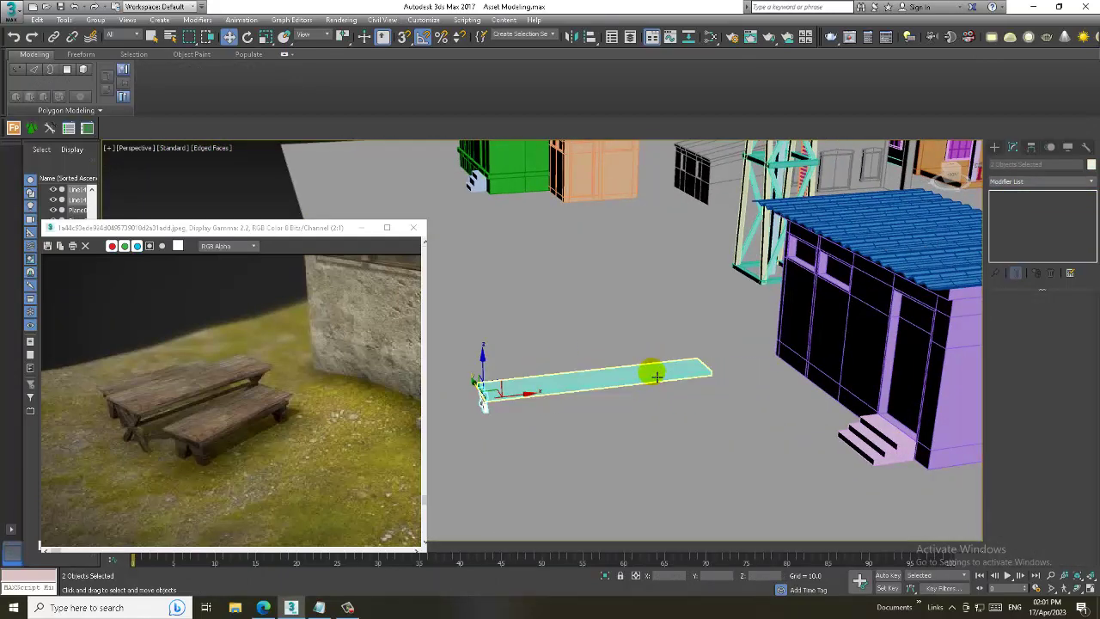
Convert the bench plank to Editable Poly and pull its right-end vertices in to shorten it
left_click(650, 373)
right_click(651, 371)
left_click(803, 497)
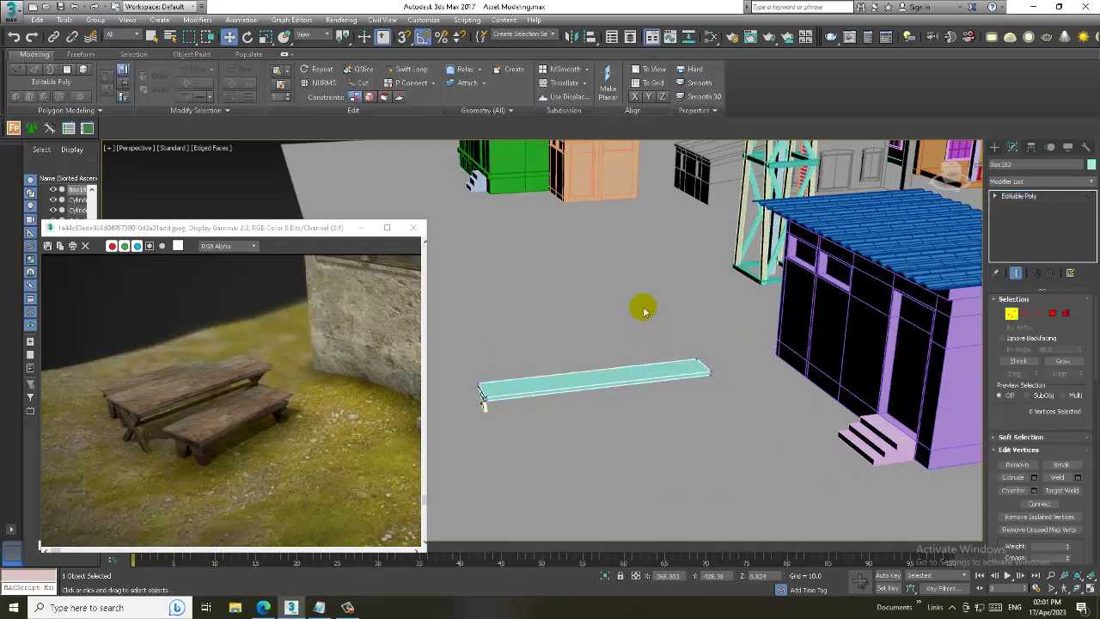
key("1")
mouse_move(639, 307)
left_mouse_down()
mouse_move(737, 364)
mouse_move(645, 382)
left_mouse_up()
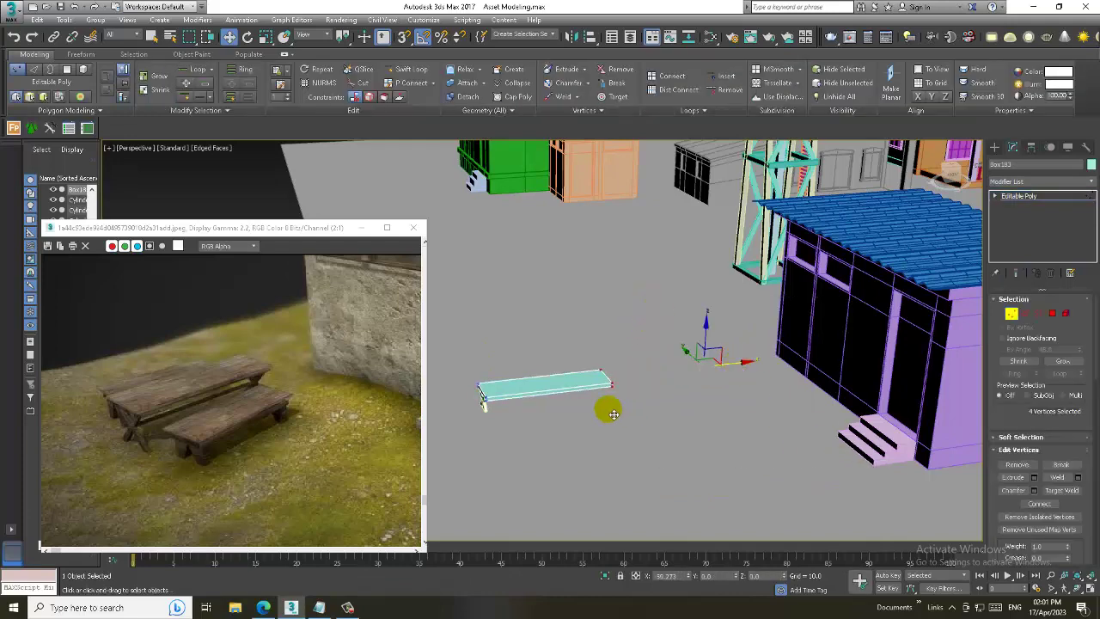
scroll(604, 408, "up", 3)
middle_click_drag(602, 405, 805, 364)
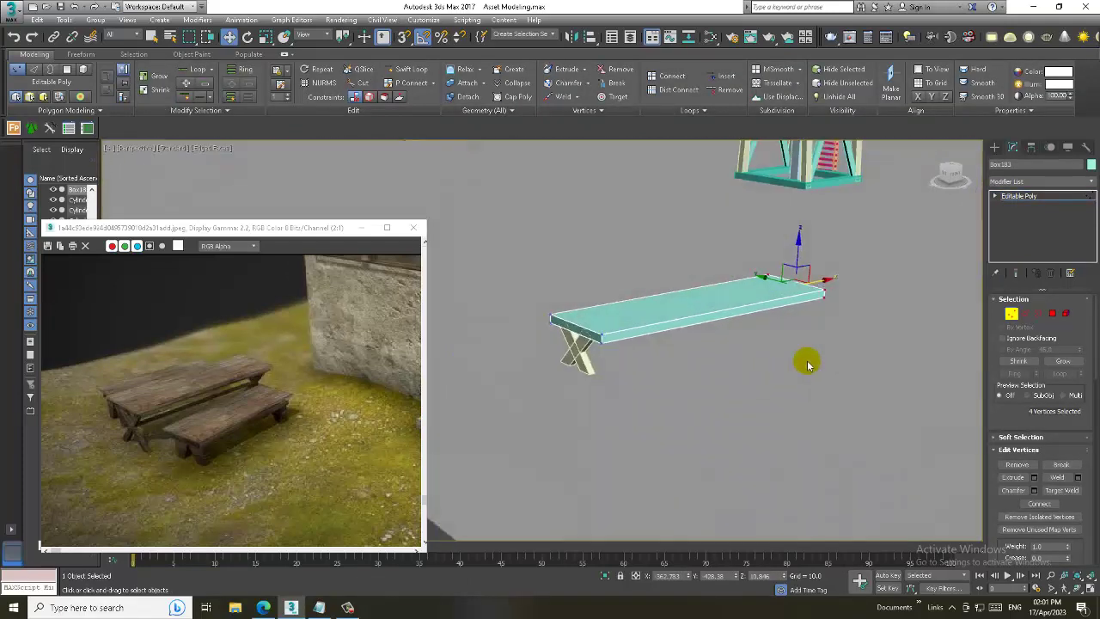
left_click(1019, 196)
scroll(617, 338, "up", 2)
Shift-drag a copy of the X leg to the plank's opposite end and align it
left_click(571, 370)
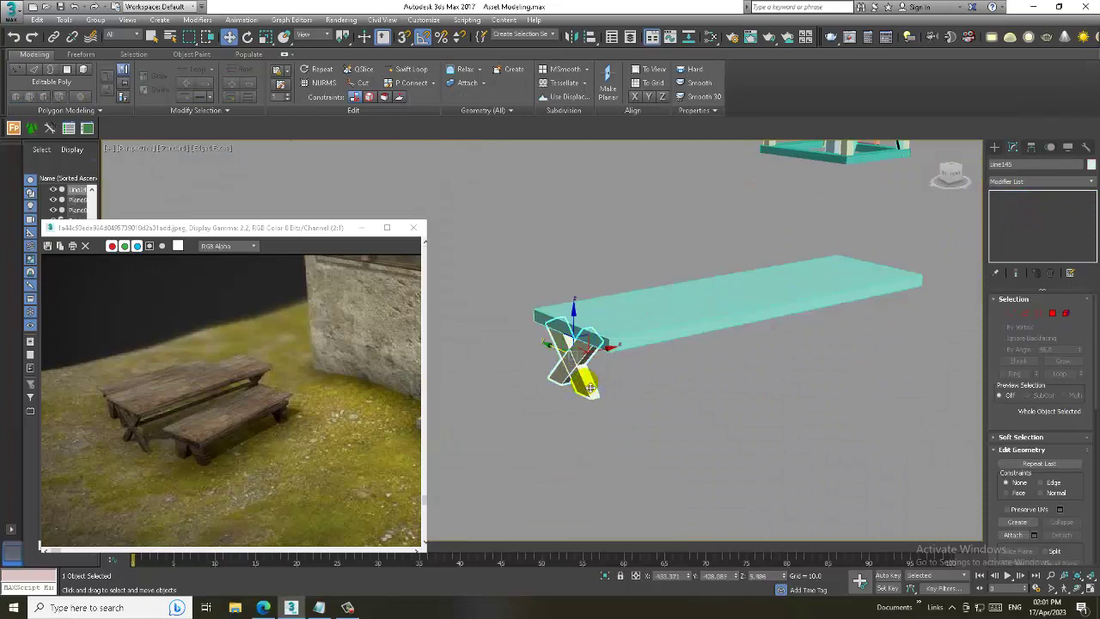
left_click(594, 359, "ctrl")
left_click_drag(601, 348, 898, 309, "shift")
left_click(551, 353)
middle_click_drag(602, 344, 685, 286, "alt")
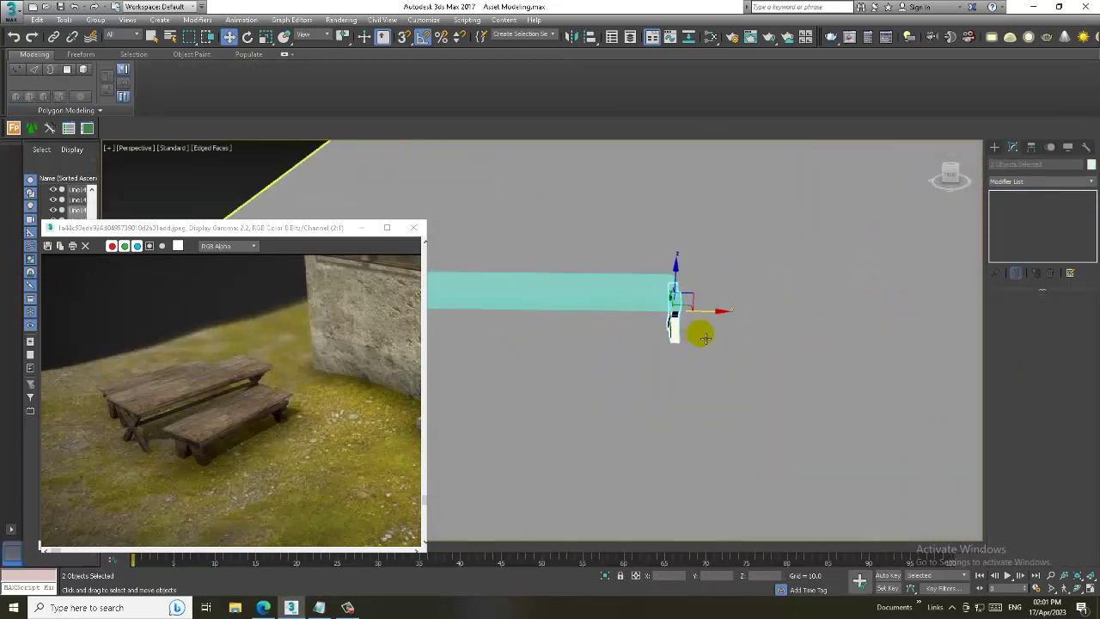
left_click_drag(686, 286, 665, 322)
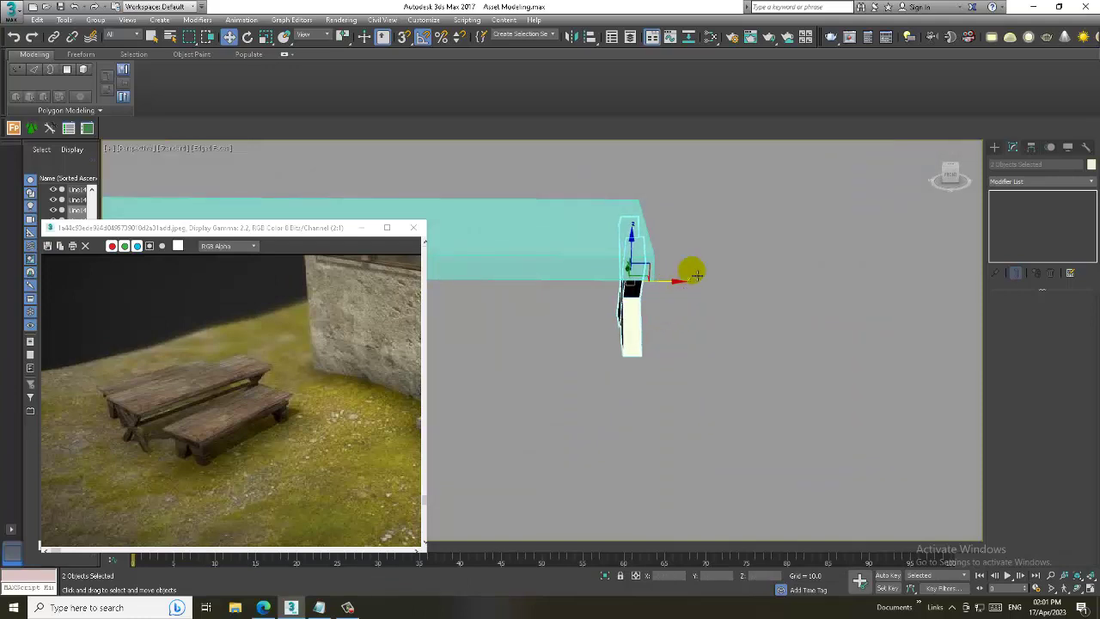
mouse_move(707, 386)
middle_mouse_down("alt")
mouse_move(688, 349)
mouse_move(730, 322)
mouse_move(614, 381)
middle_mouse_up("alt")
scroll(645, 369, "up", 2)
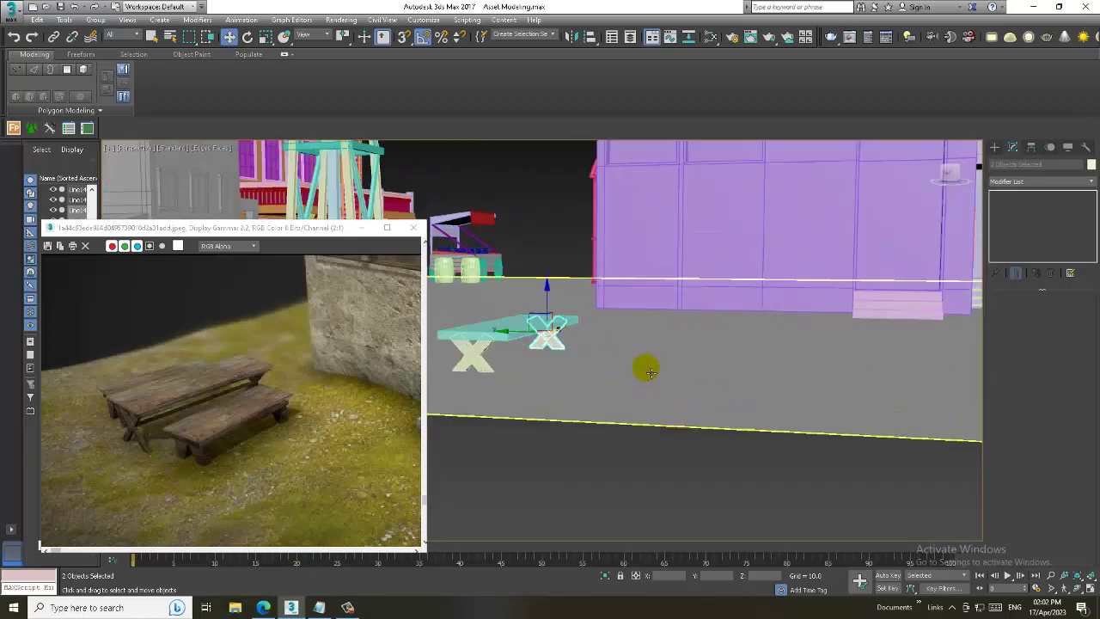
Copy the bench top plank and lower the copy toward the ground as a seat
middle_click_drag(617, 320, 536, 356, "alt")
left_click(535, 360)
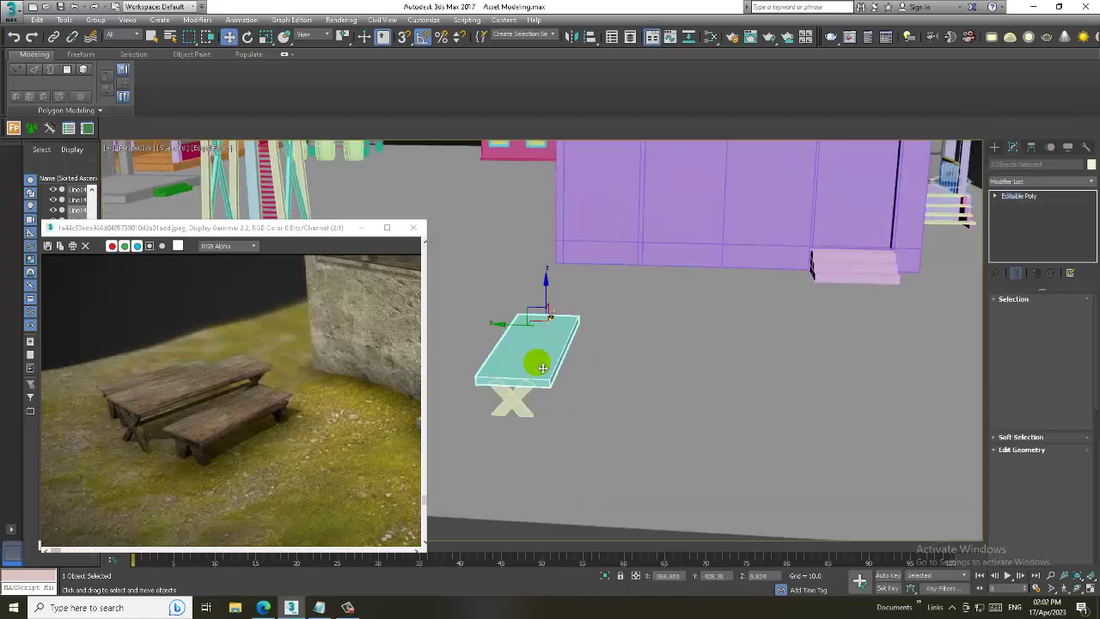
left_click_drag(512, 330, 597, 333, "shift")
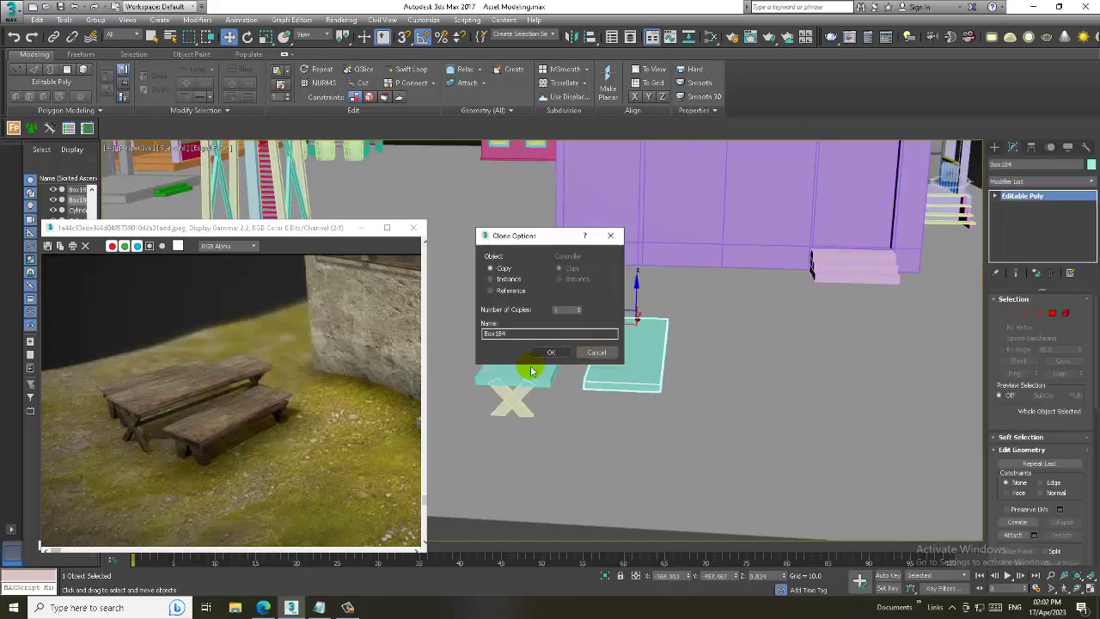
left_click(556, 352)
key("r")
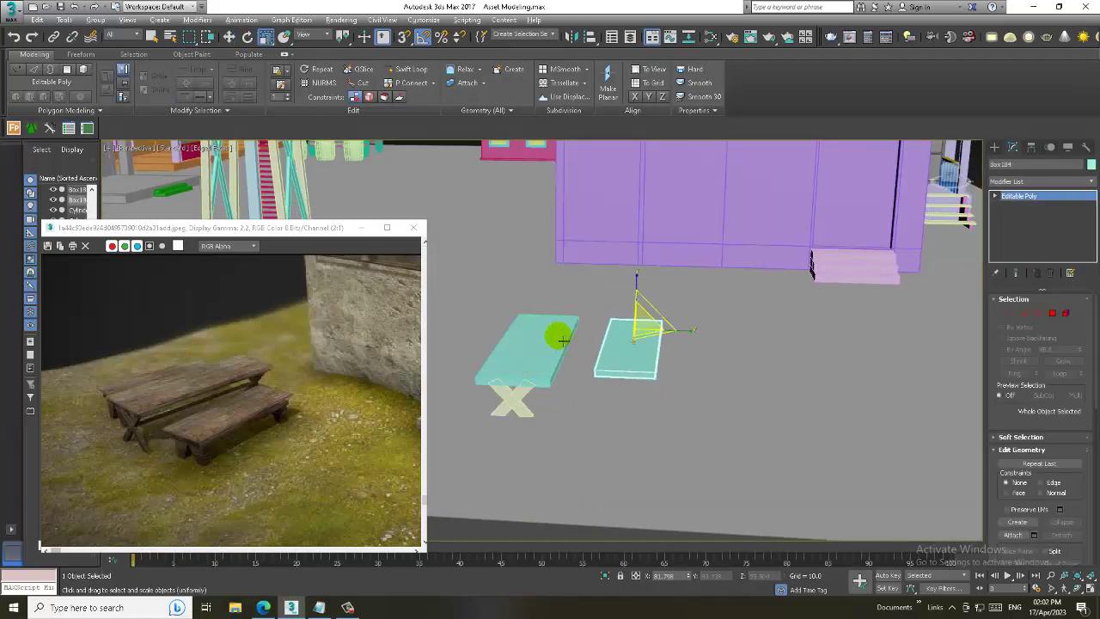
middle_click_drag(564, 332, 573, 312, "alt")
key("w")
left_click_drag(631, 312, 633, 338)
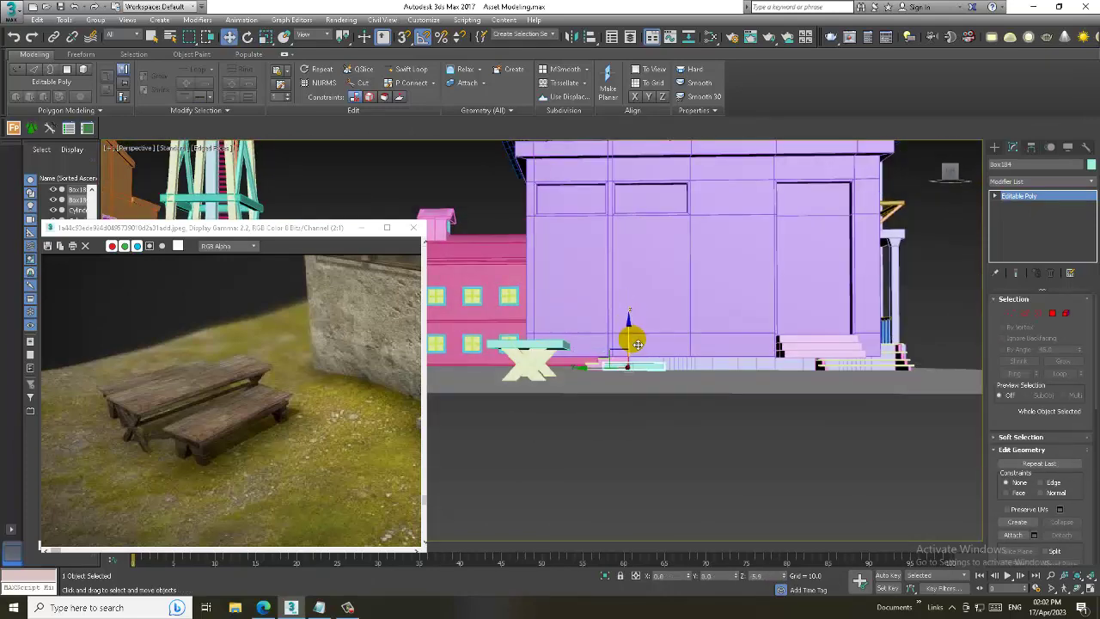
Scale up the original top and all leg pieces into a taller table
mouse_move(633, 338)
middle_mouse_down("alt")
mouse_move(481, 361)
mouse_move(504, 373)
middle_mouse_up("alt")
left_click(506, 361)
left_click(512, 384, "ctrl")
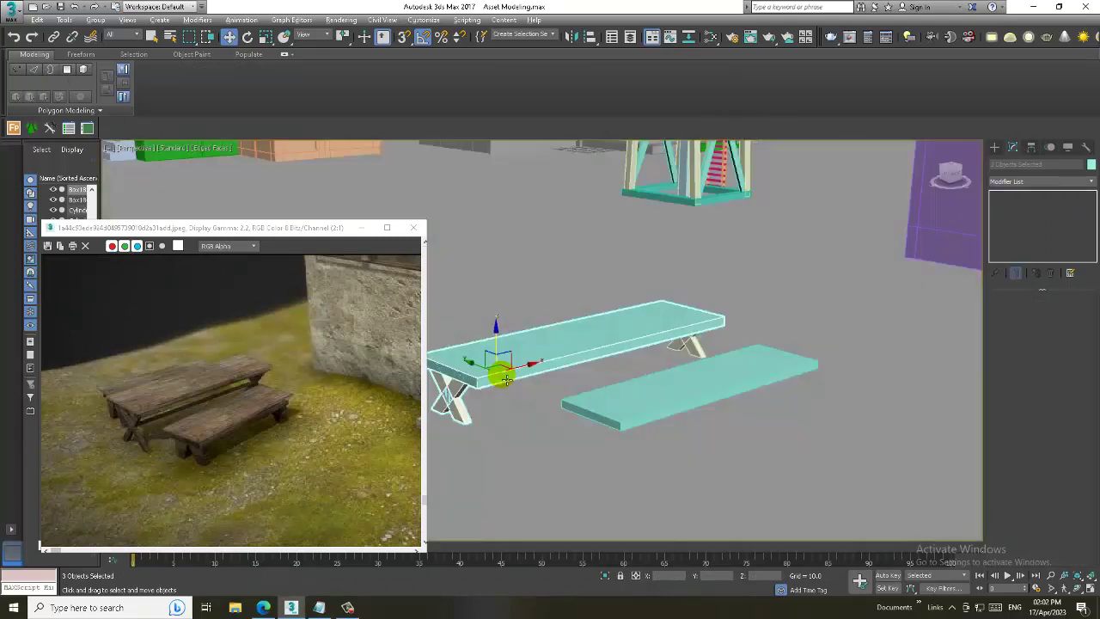
left_click(693, 351, "ctrl")
left_click(703, 349, "ctrl")
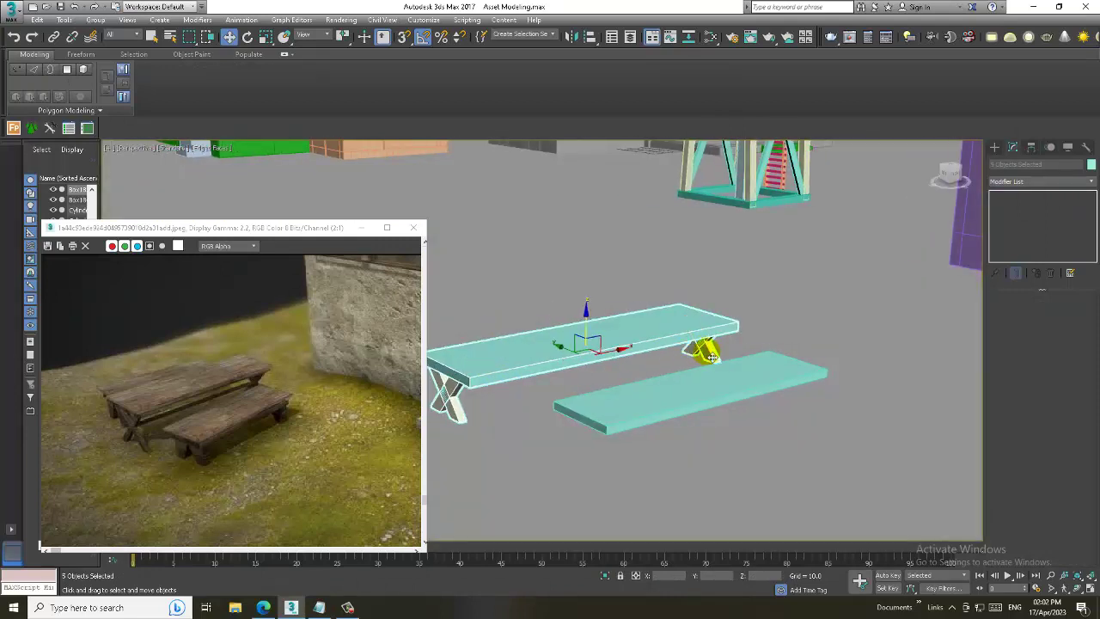
key("r")
left_click_drag(593, 351, 590, 315)
key("w")
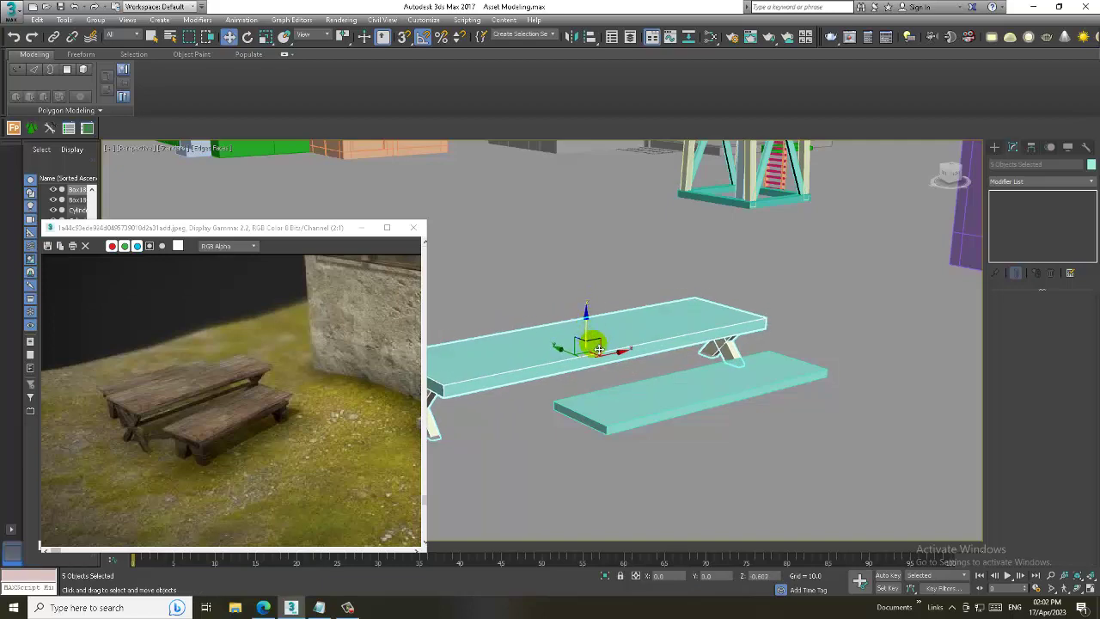
Place the seat plank alongside the table and maximize the Left viewport
left_click(659, 418)
middle_click_drag(659, 418, 687, 399, "alt")
left_click_drag(687, 399, 682, 378)
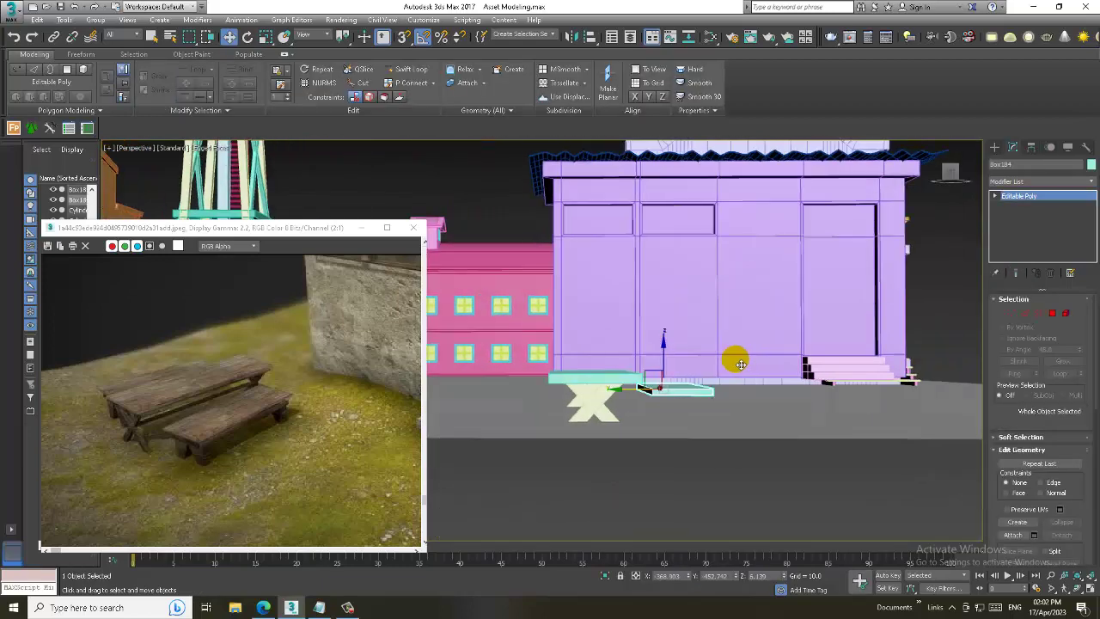
middle_click_drag(681, 378, 671, 359, "alt")
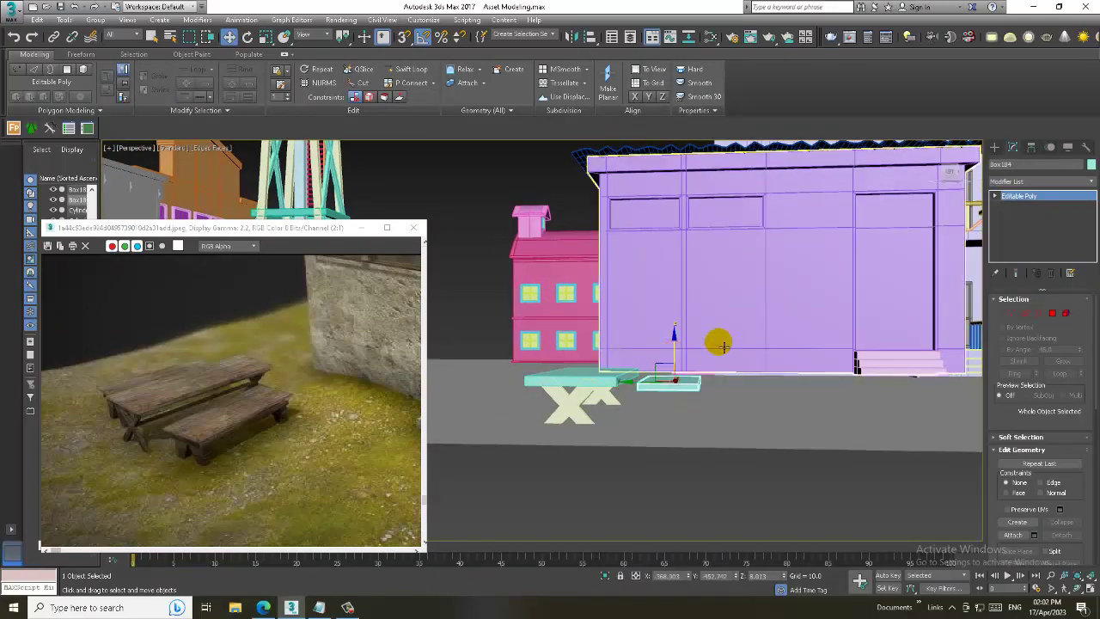
key("alt+w")
key("alt+w")
middle_click_drag(823, 347, 726, 341)
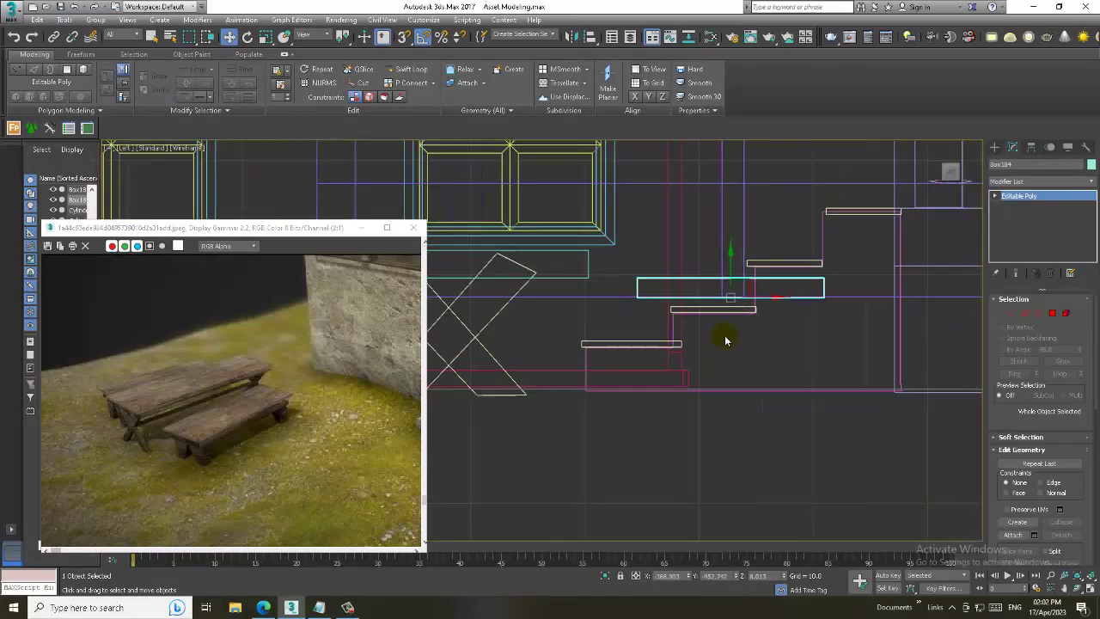
Draw a line spline tracing one leg from the table top down to the ground and along its foot
left_click(994, 147)
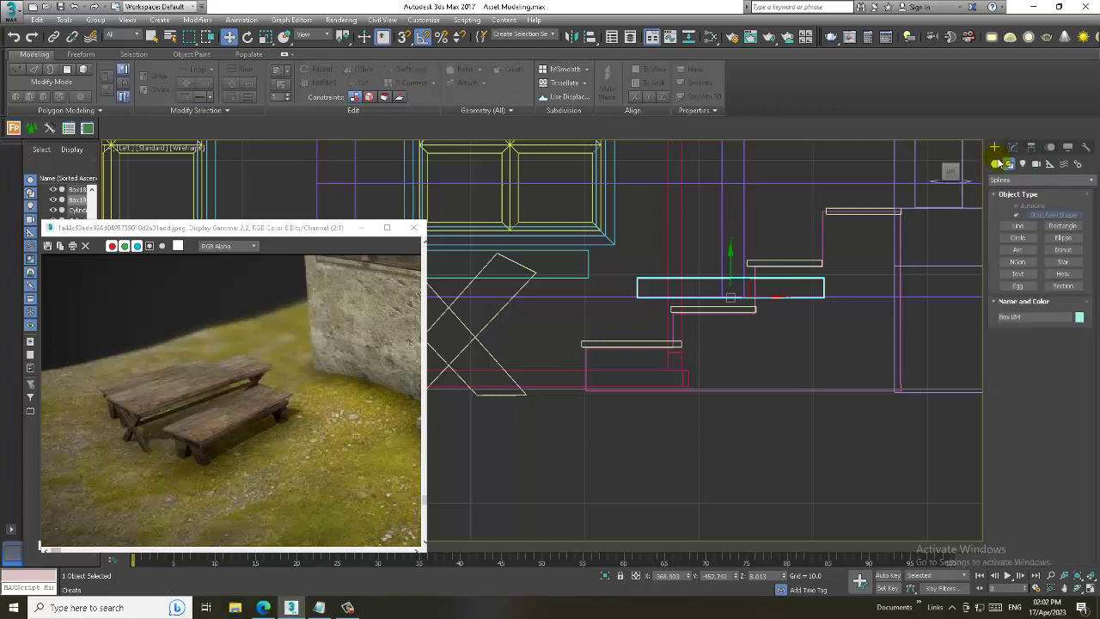
left_click(1018, 226)
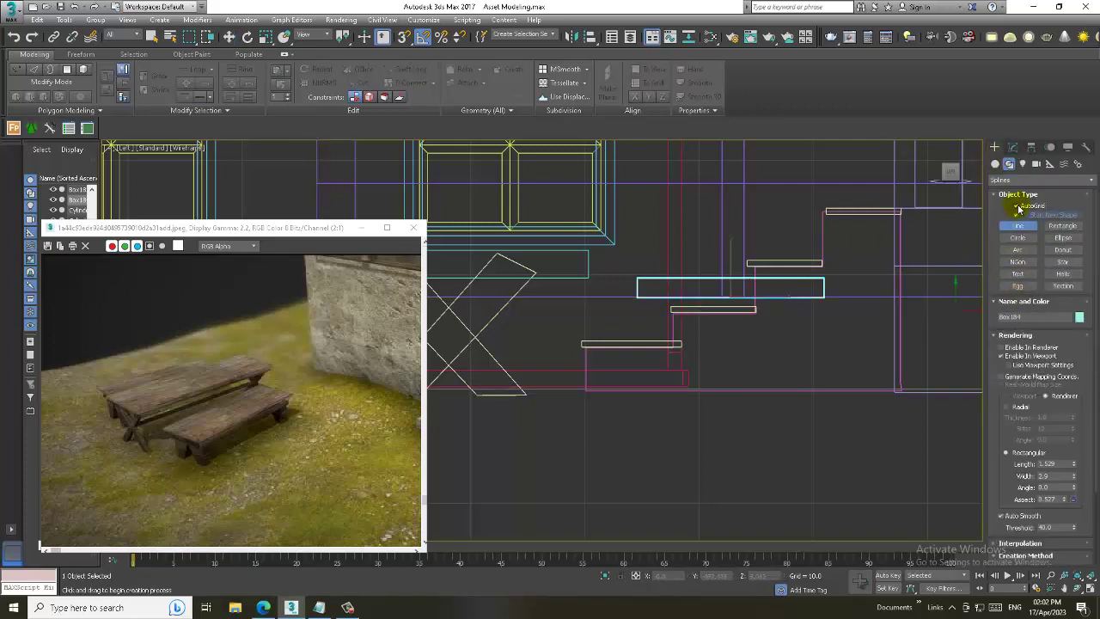
left_click(676, 298)
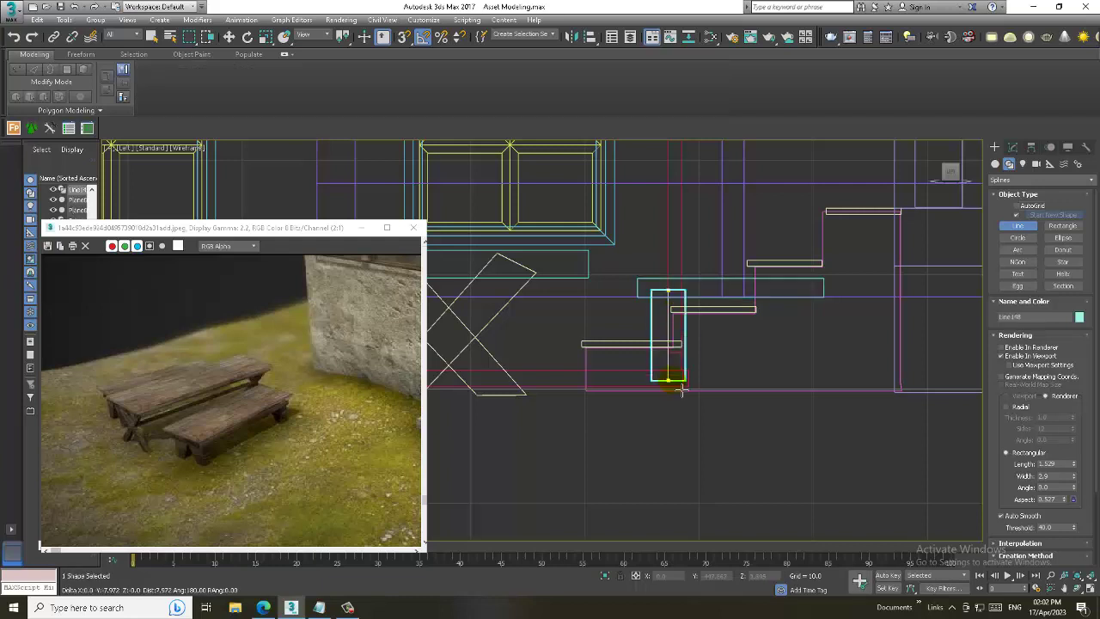
right_click(680, 381)
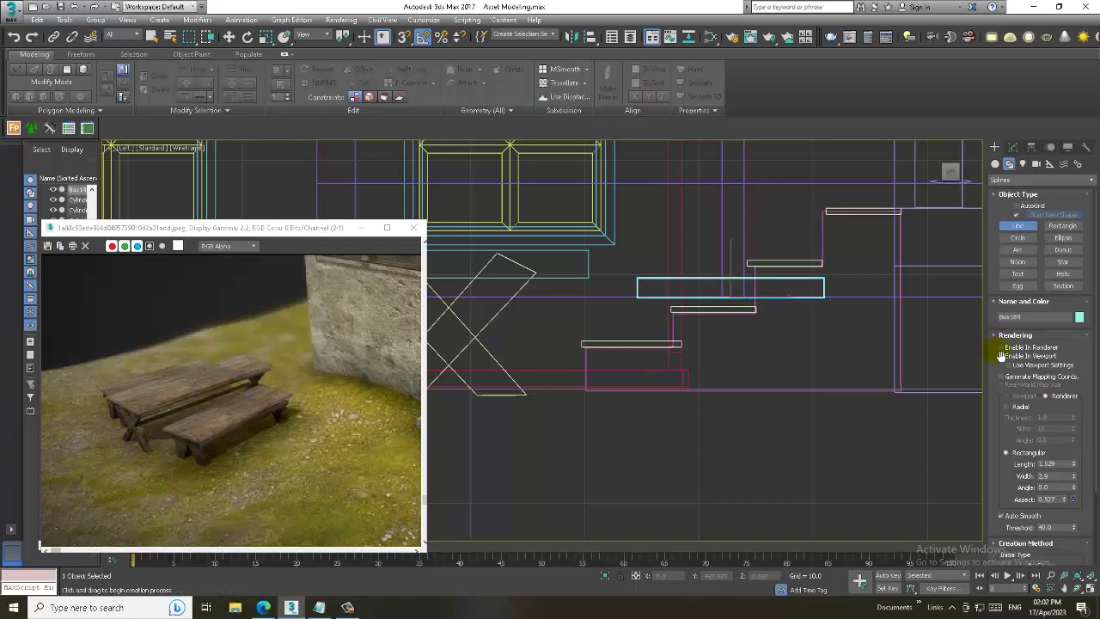
left_click(661, 289)
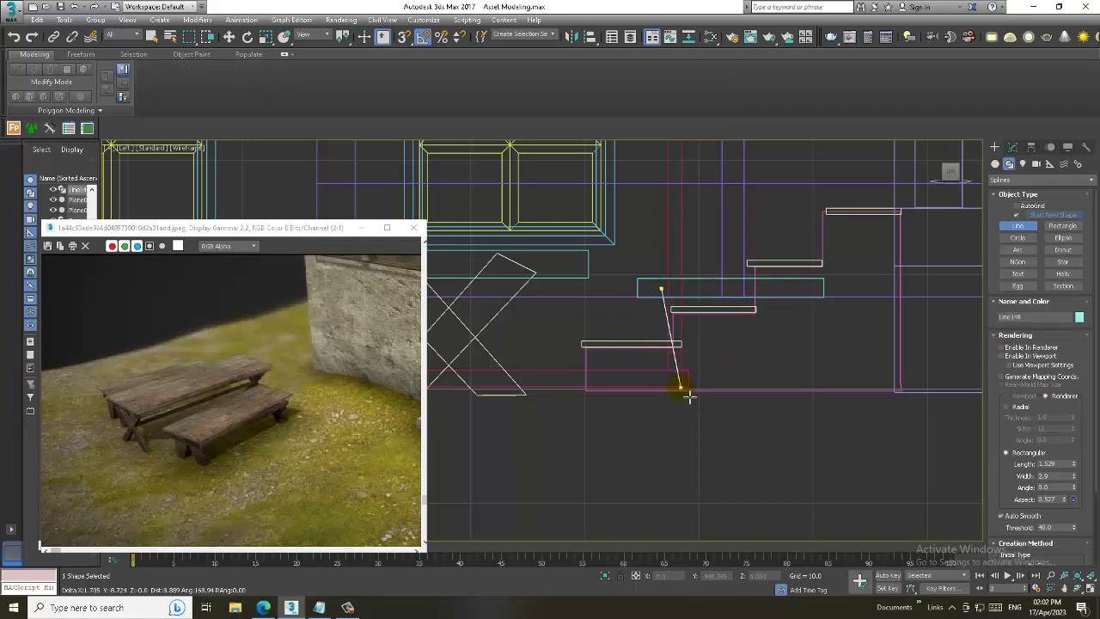
left_click(678, 387)
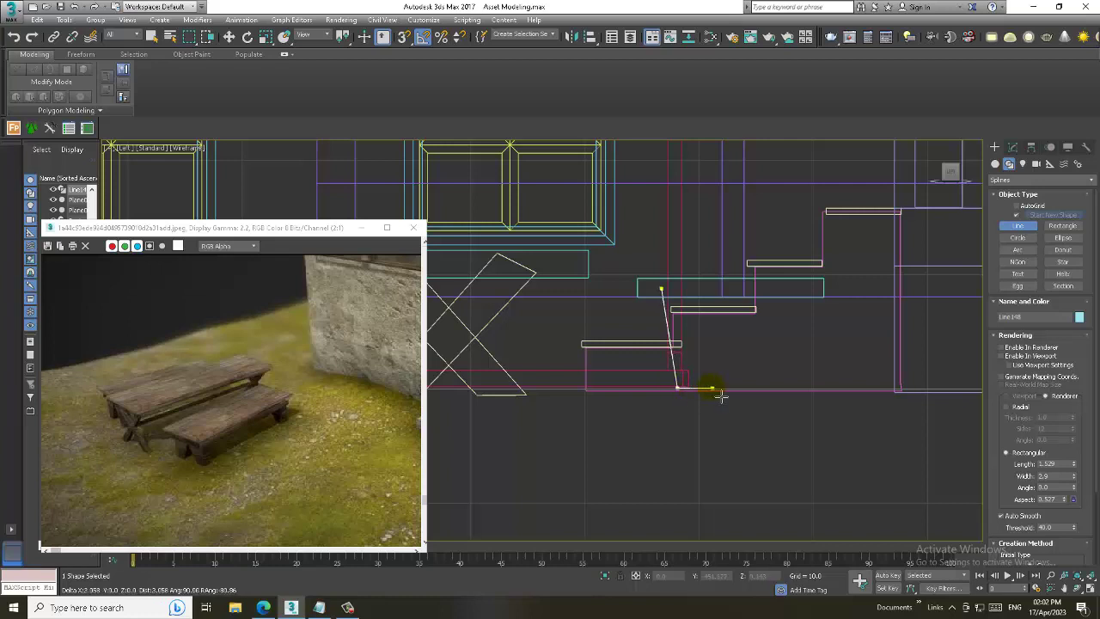
left_click(713, 389)
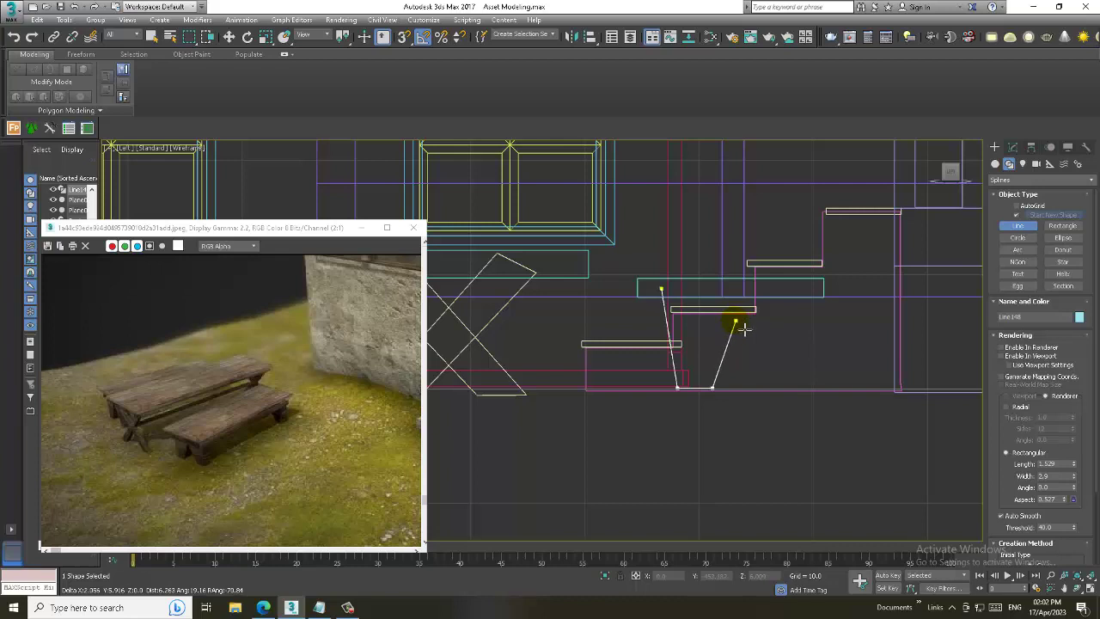
right_click(742, 328)
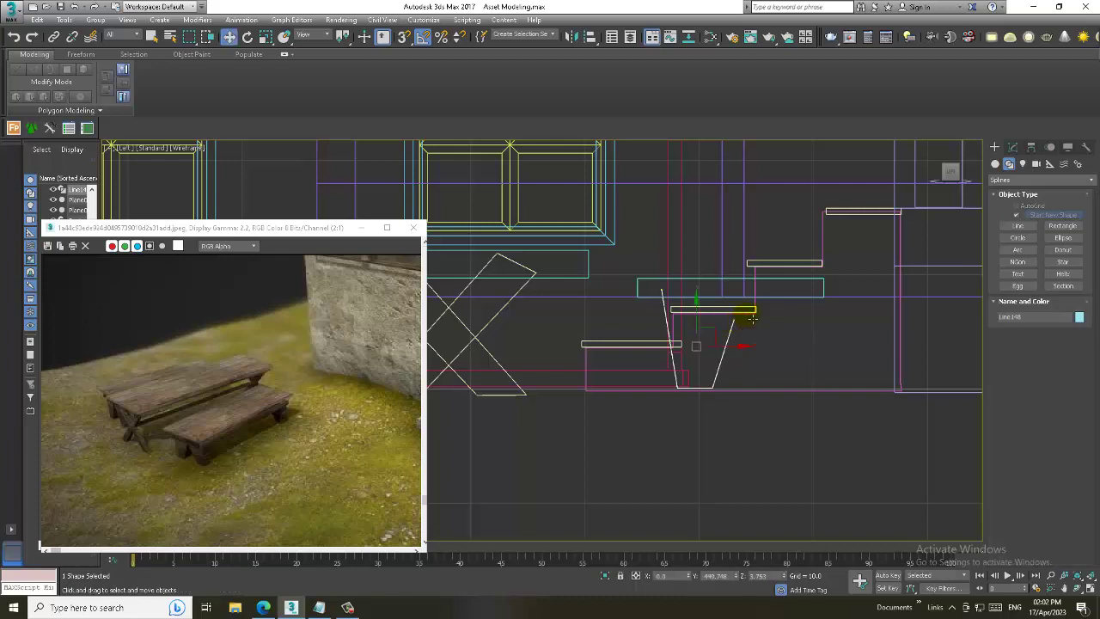
Mirror a copy of the leg line on X and shift it right beside the original
left_click(570, 37)
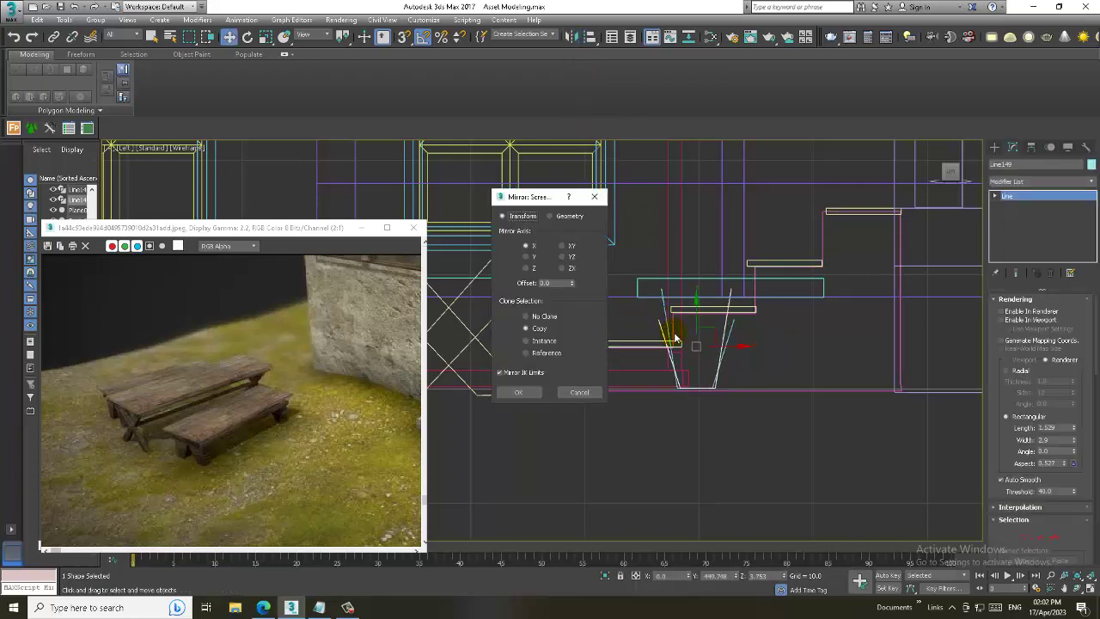
left_click(519, 393)
left_click_drag(754, 352, 814, 359)
scroll(1017, 439, "down", 2)
scroll(1014, 451, "down", 2)
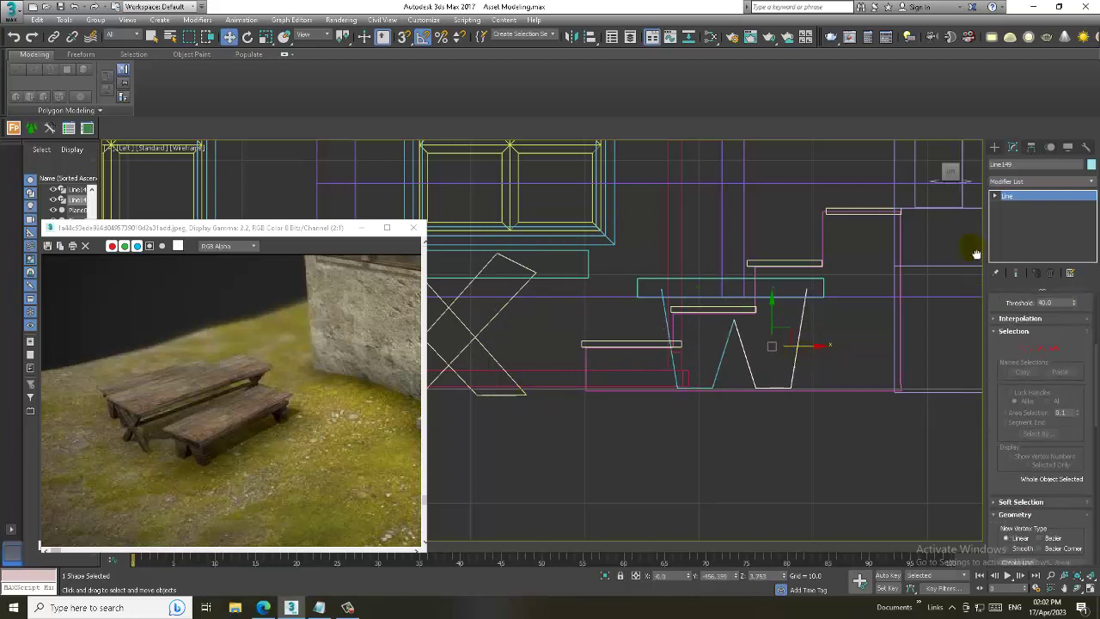
scroll(1011, 464, "down", 2)
scroll(1008, 477, "down", 2)
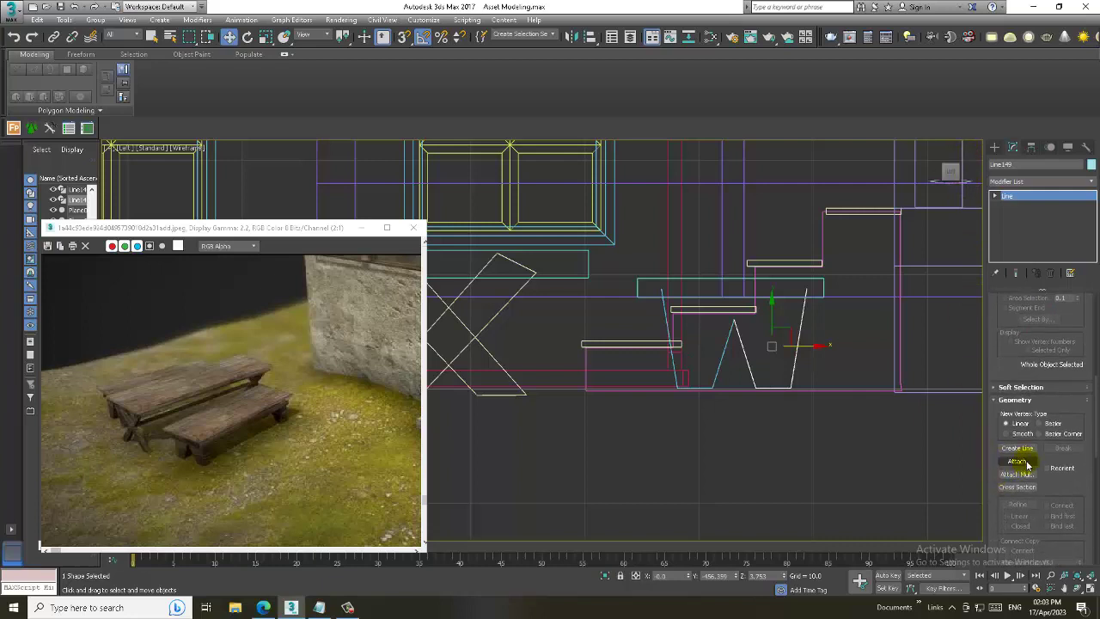
Attach the other leg line and weld the overlapping vertices together
left_click(1018, 462)
left_click(720, 364)
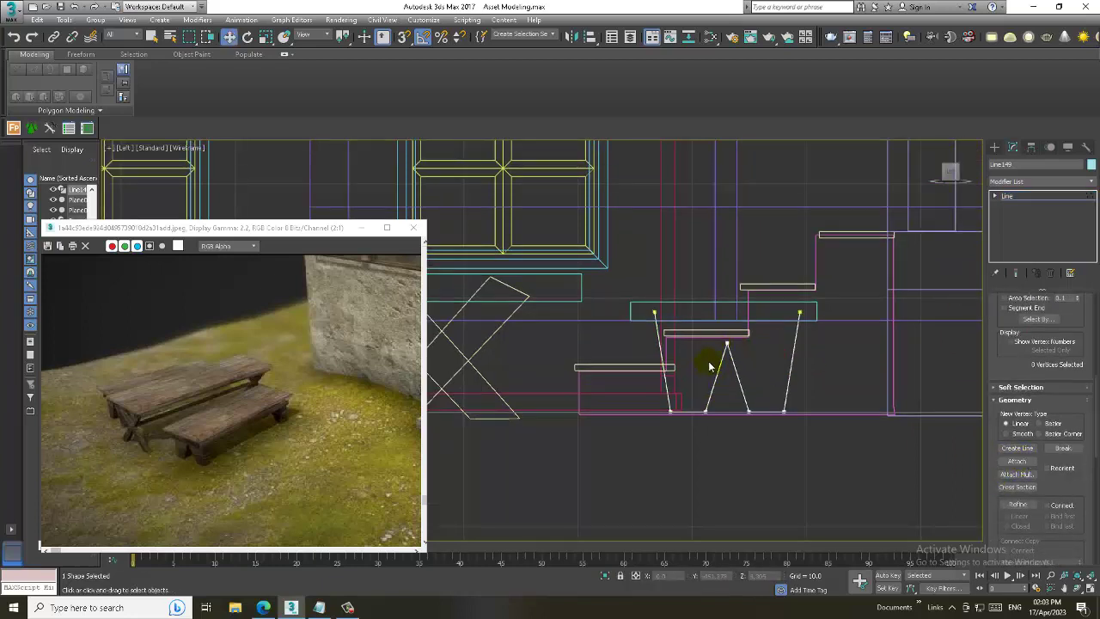
right_click(739, 340)
left_click(729, 430)
right_click(724, 346)
left_click(712, 427)
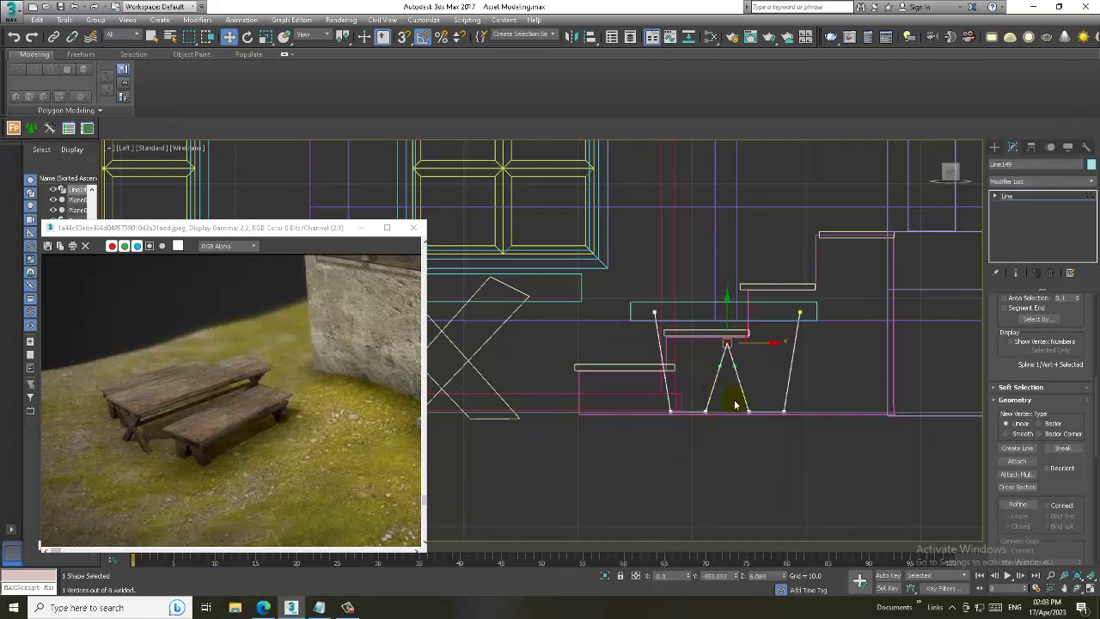
Weld the two top-right vertices of the outline into one
middle_click_drag(857, 324, 847, 327)
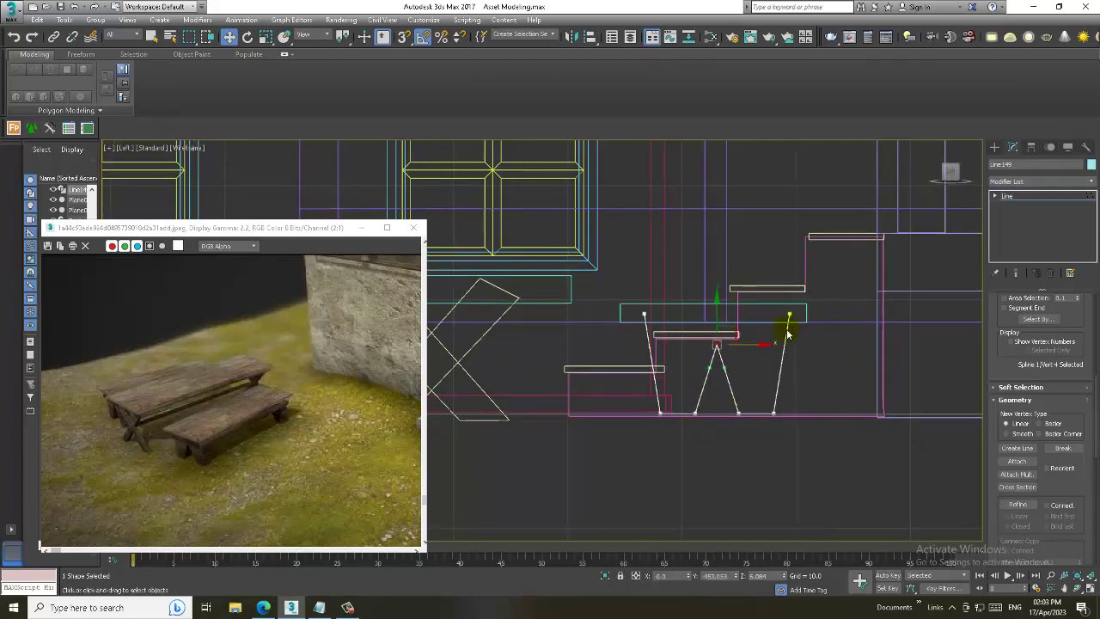
left_click_drag(857, 329, 856, 325)
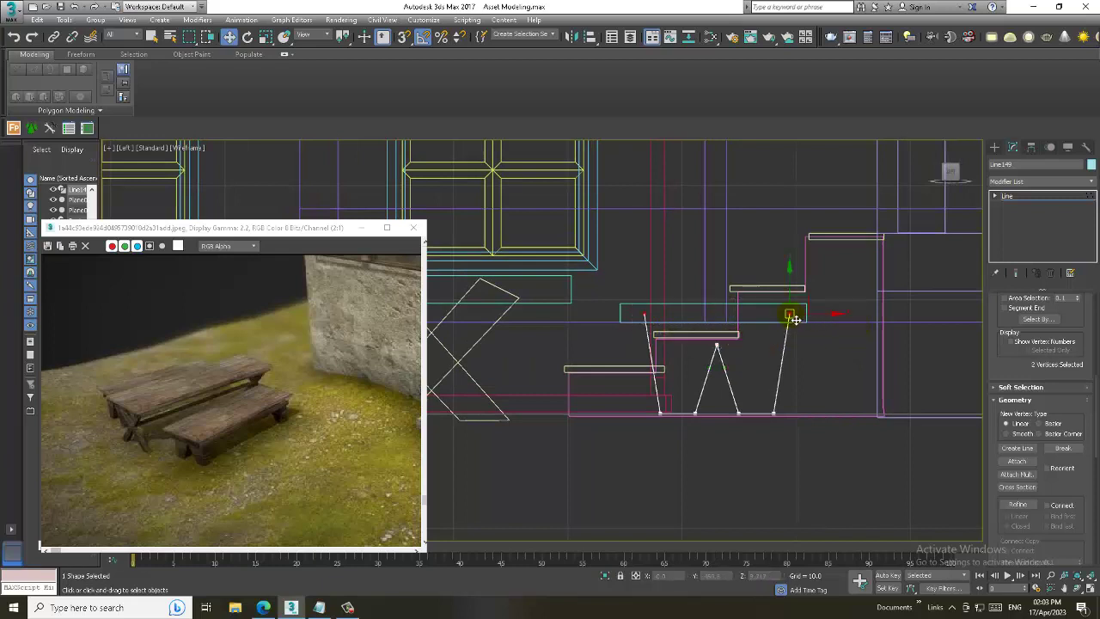
right_click(791, 315)
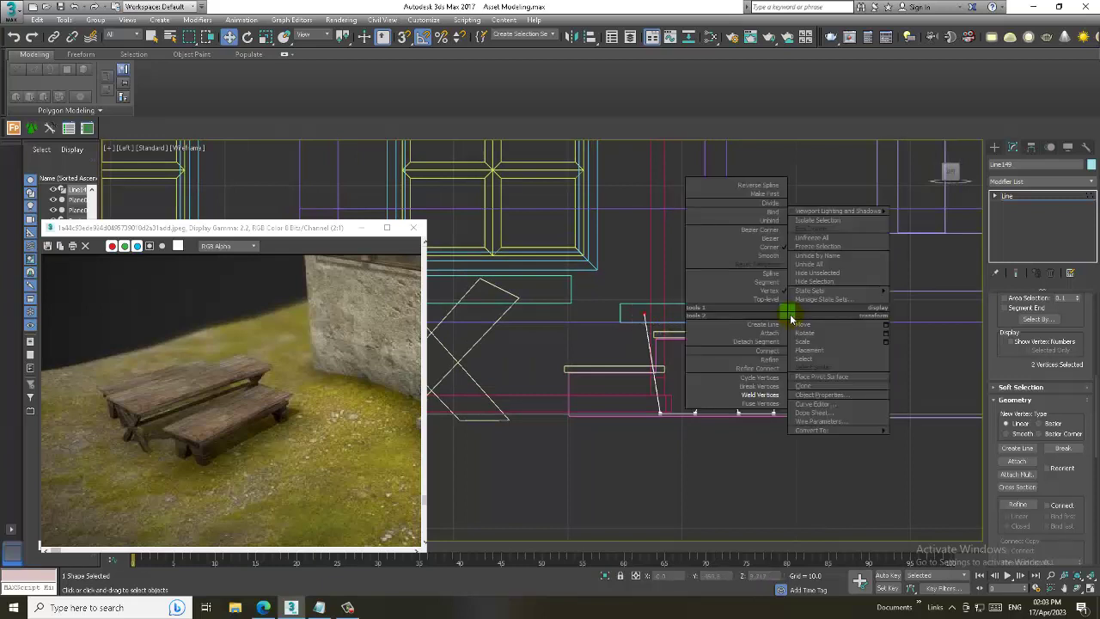
left_click(778, 401)
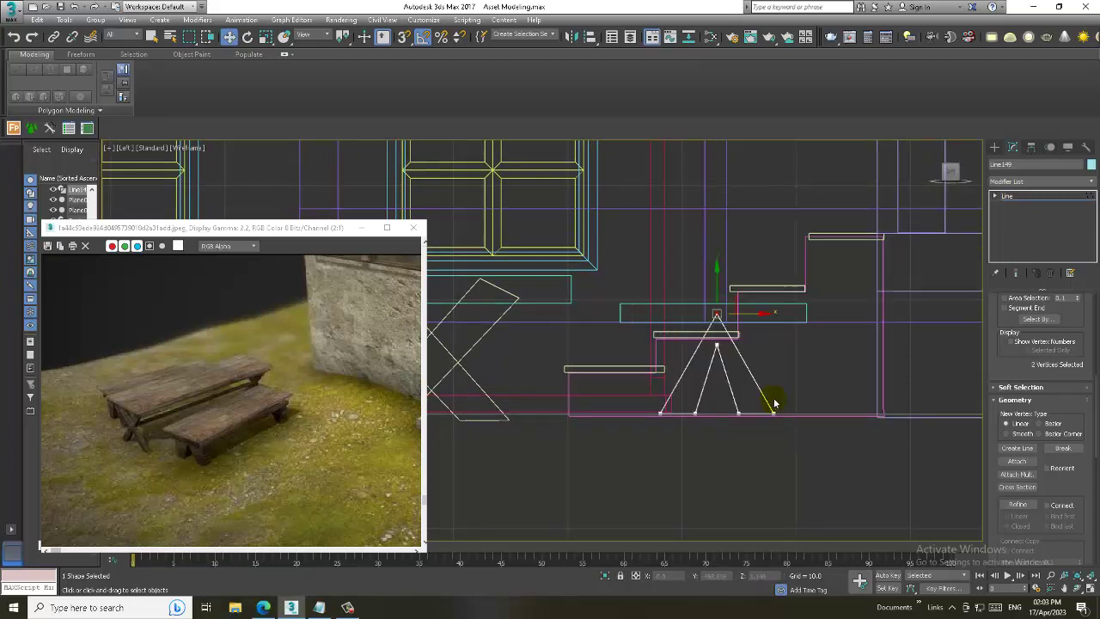
right_click(714, 320)
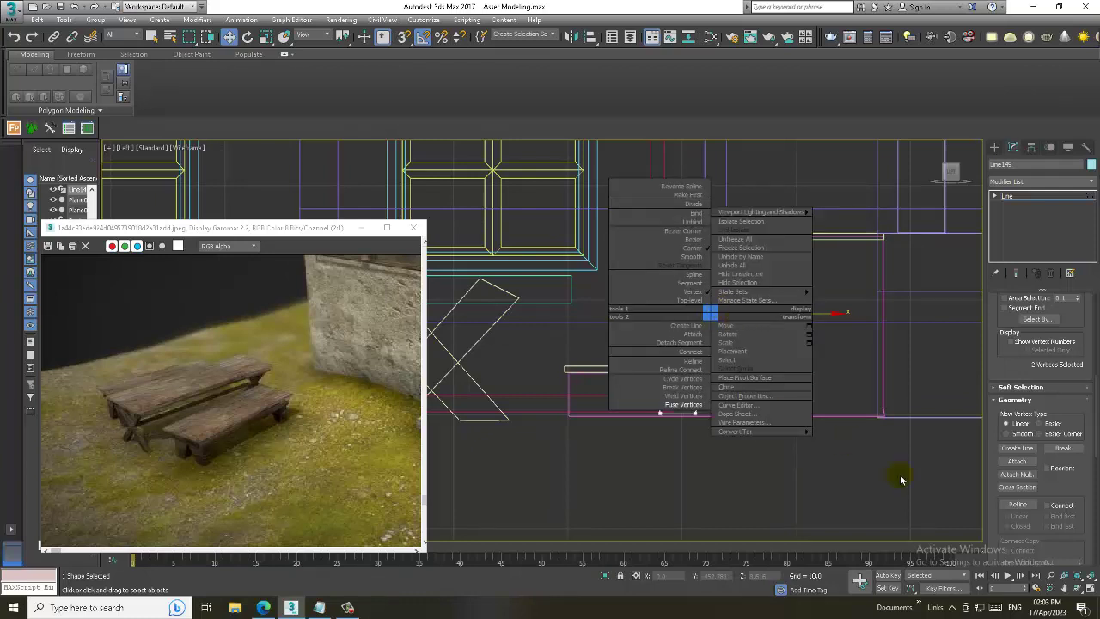
left_click(865, 472)
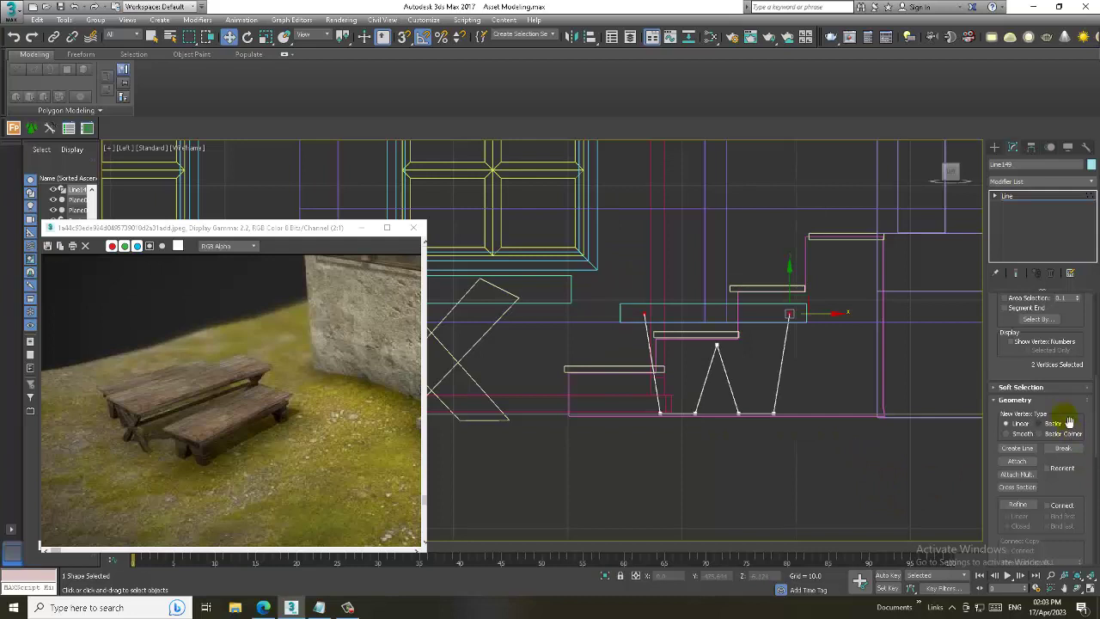
Insert a vertex at the outline's top-left, then view the Perspective viewport in wireframe
scroll(1010, 395, "down", 3)
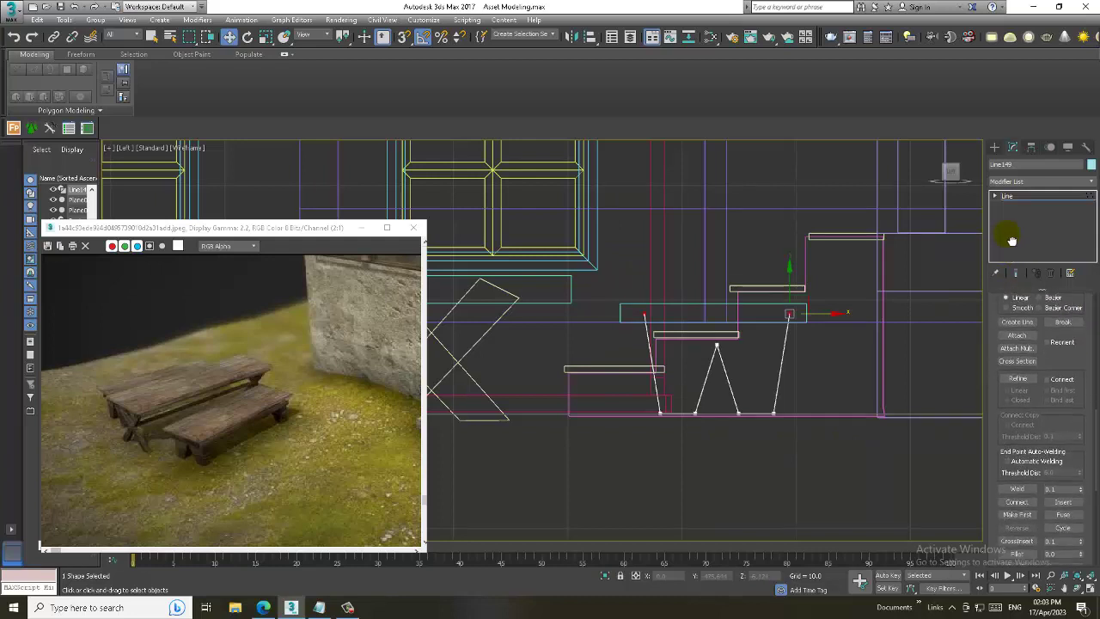
scroll(1023, 481, "down", 3)
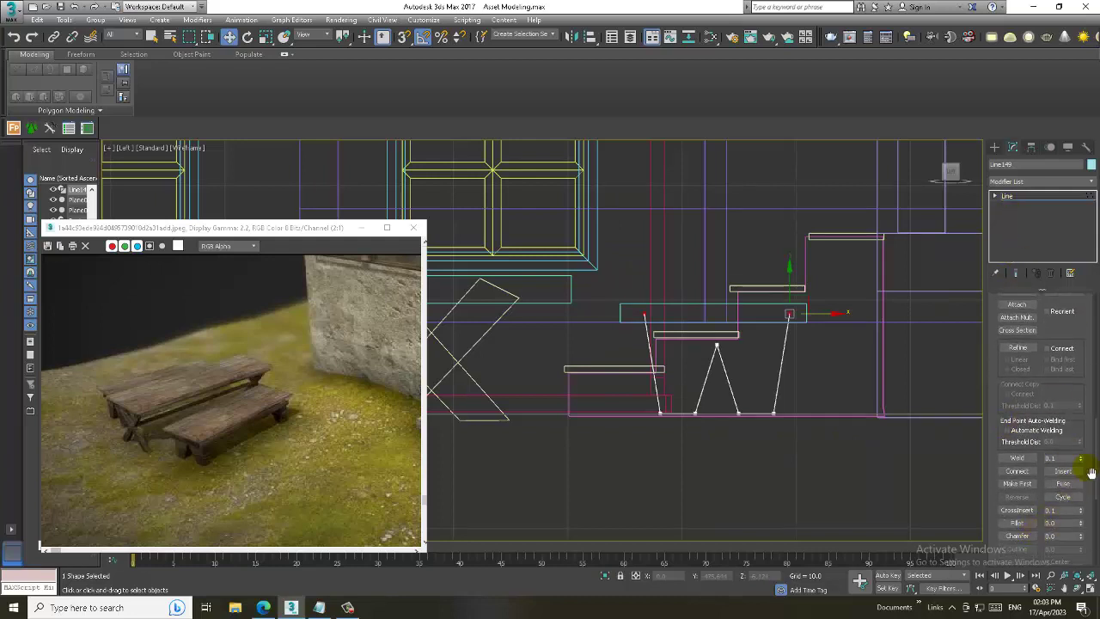
left_click(1078, 474)
left_click(645, 320)
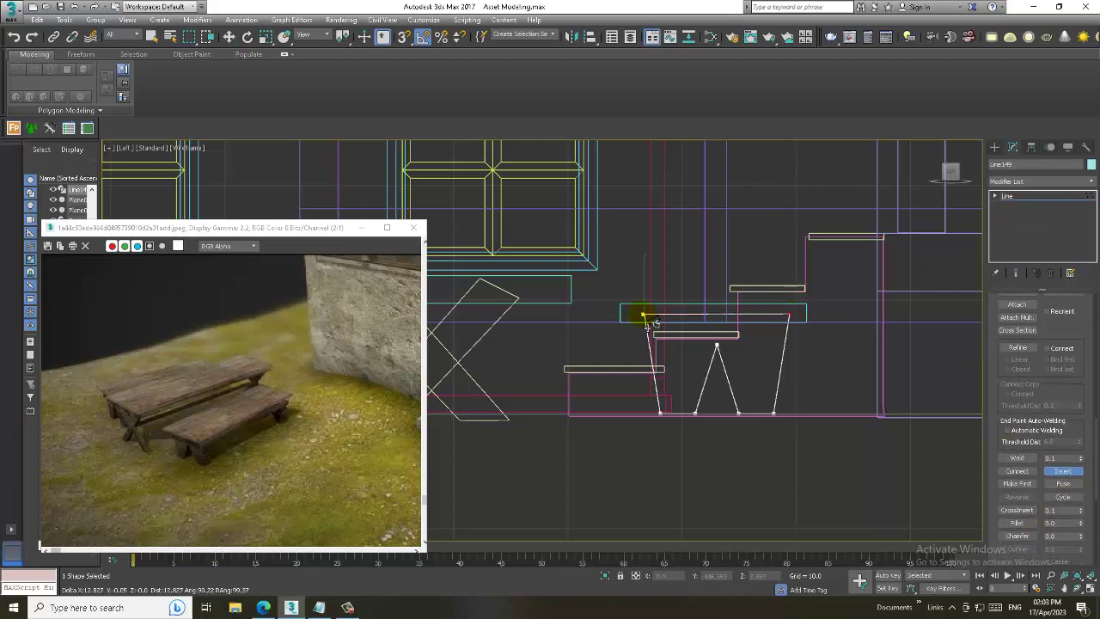
left_click(648, 322)
left_click(535, 336)
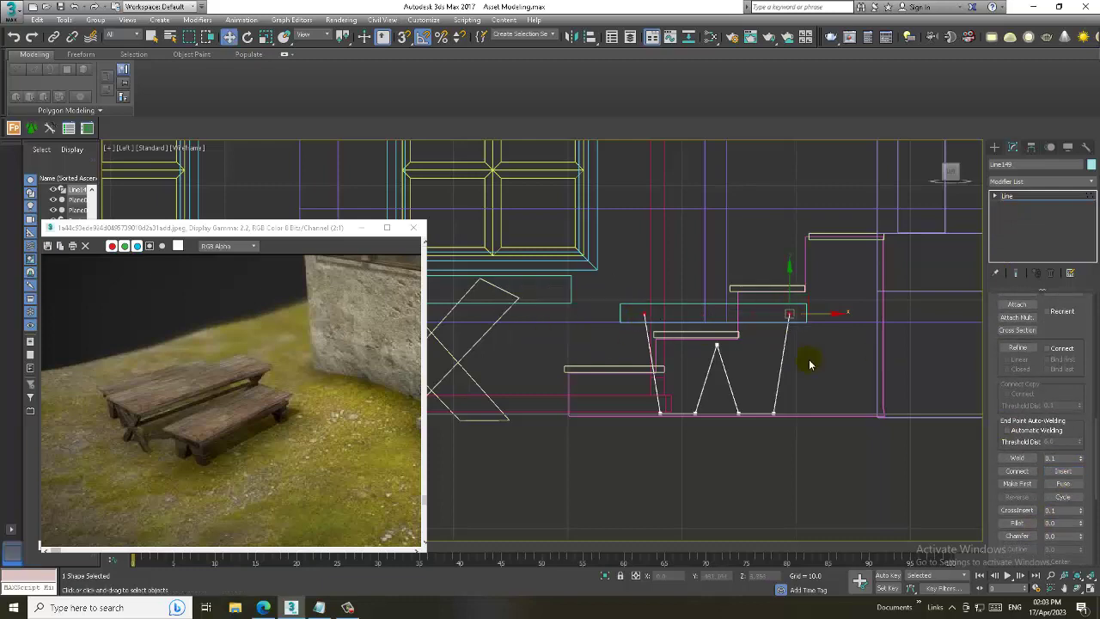
key("alt+w")
key("alt+w")
mouse_move(831, 393)
middle_mouse_down("alt")
mouse_move(838, 419)
mouse_move(762, 397)
mouse_move(822, 397)
mouse_move(793, 417)
middle_mouse_up("alt")
key("F3")
Close the zigzag line back to its first vertex, answering Yes to close the spline
left_click(995, 147)
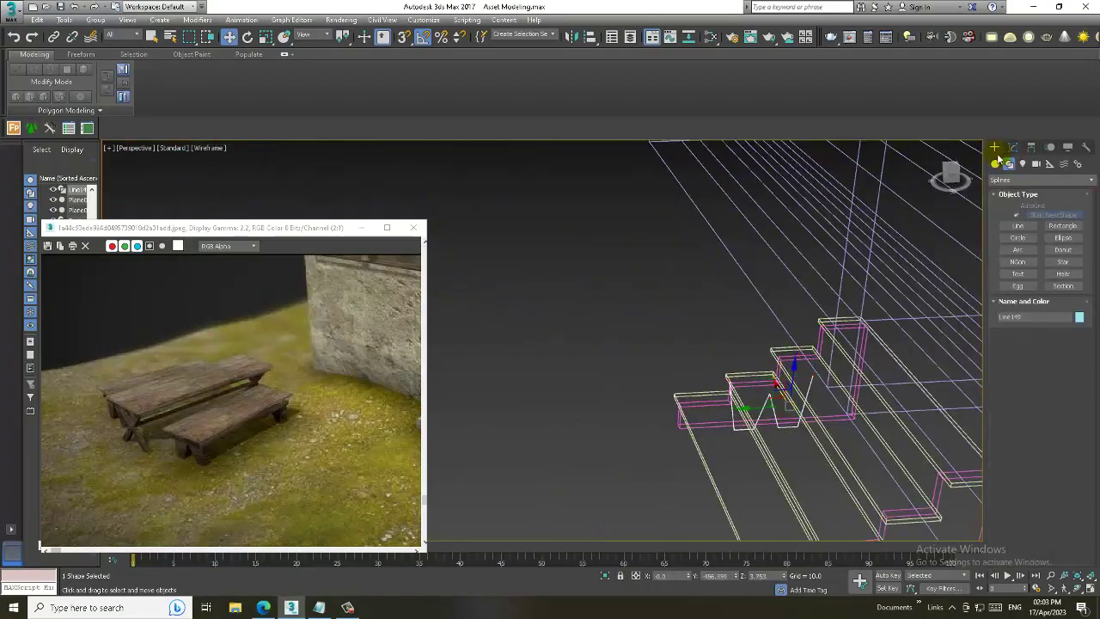
left_click(1018, 226)
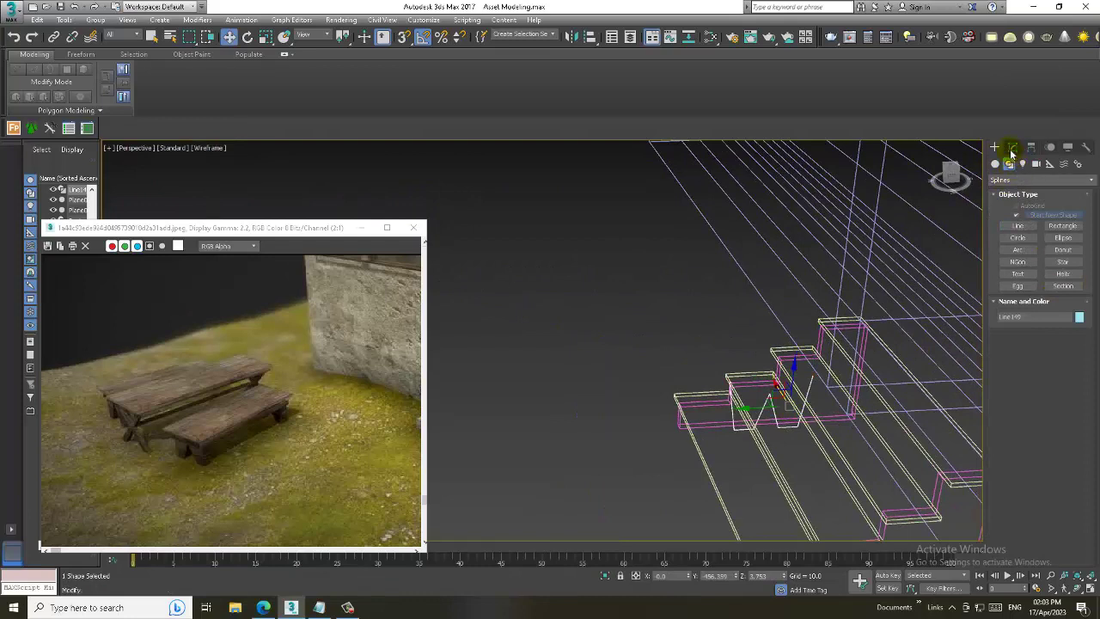
left_click(1013, 147)
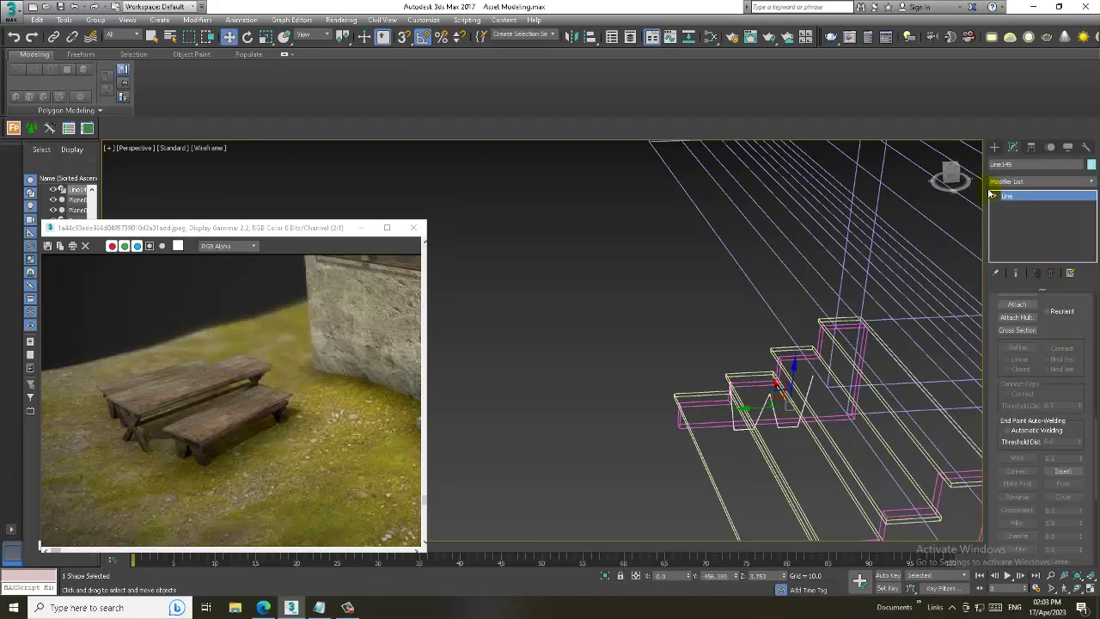
left_click(1017, 304)
left_click(1072, 470)
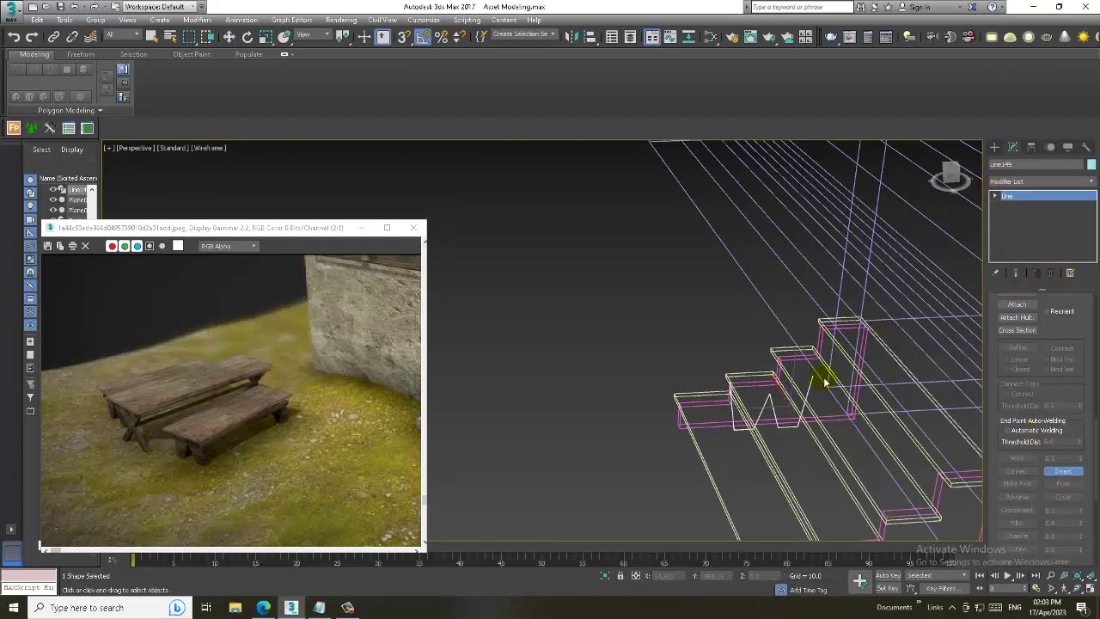
left_click(731, 386)
left_click(555, 342)
left_click(819, 386)
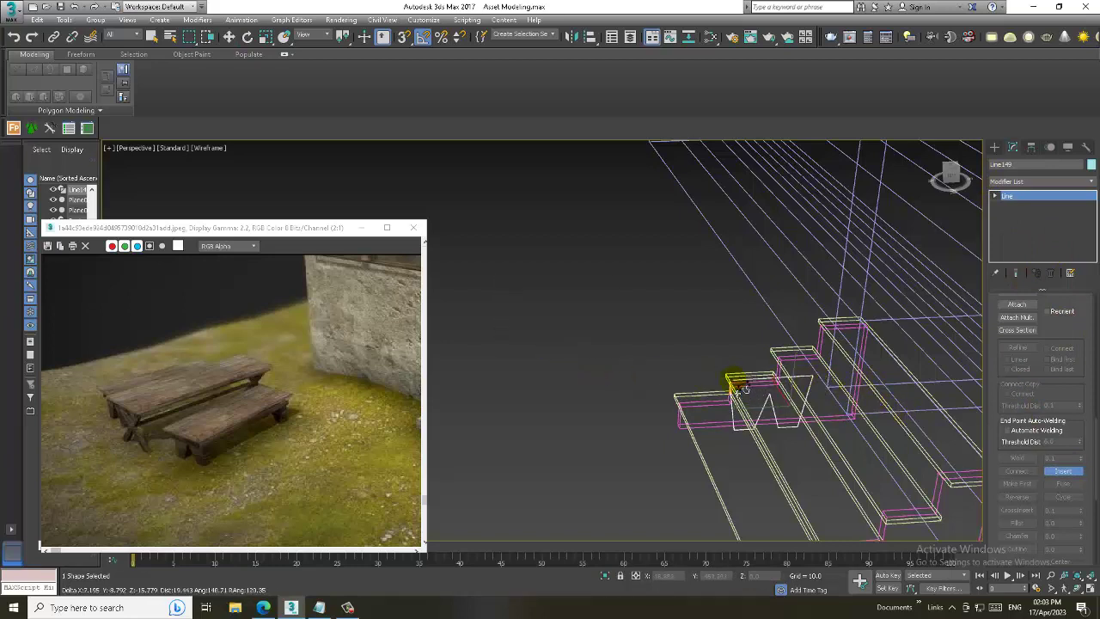
In the Top view, move the line's end vertex onto the vertical line
key("w")
mouse_move(737, 388)
middle_mouse_down("alt")
mouse_move(823, 393)
mouse_move(699, 414)
middle_mouse_up("alt")
left_click_drag(735, 413, 732, 410)
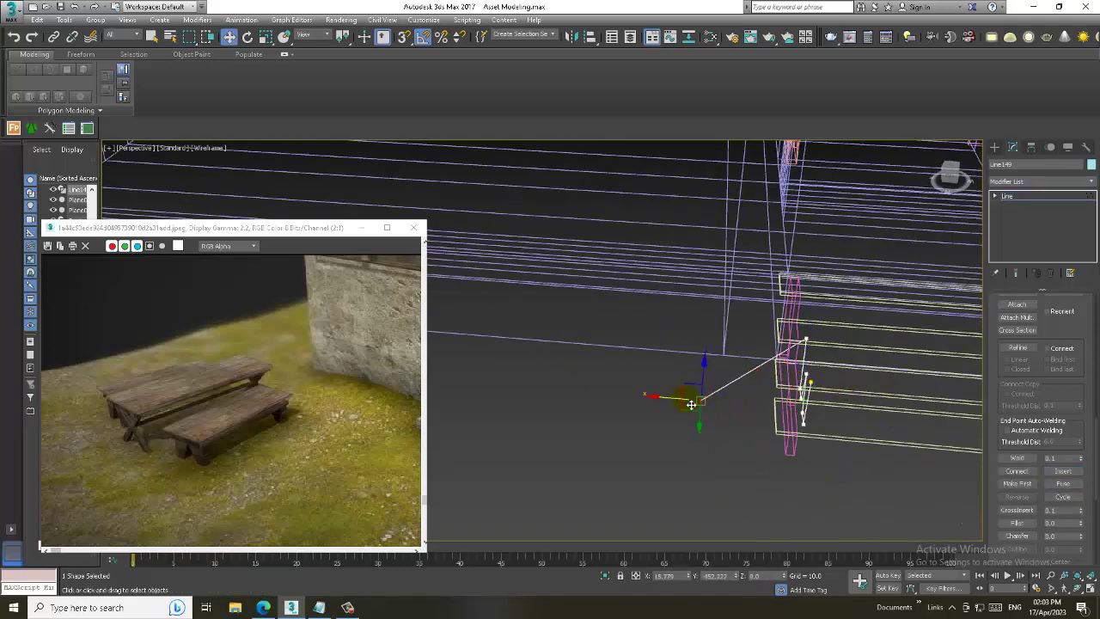
key("alt+w")
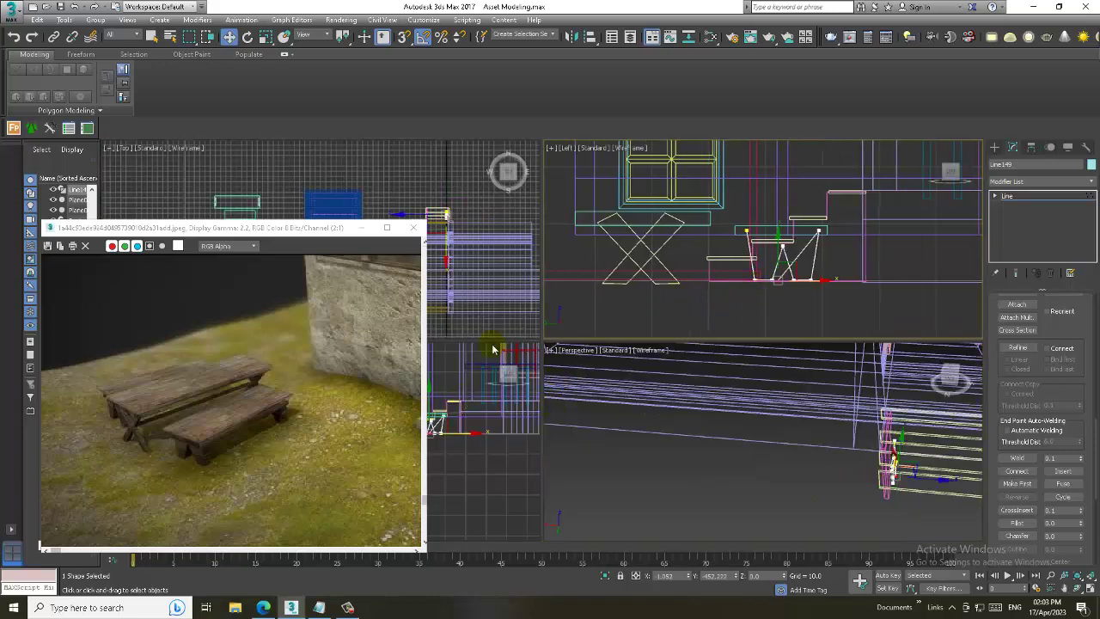
right_click(464, 283)
key("alt+w")
scroll(557, 379, "up", 5)
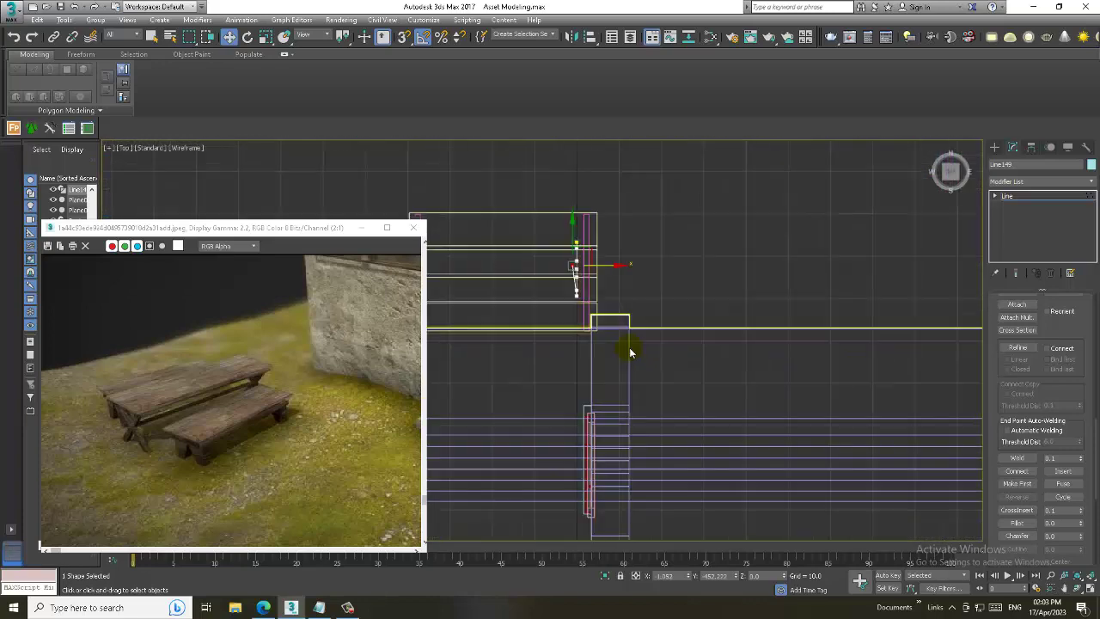
scroll(629, 352, "up", 5)
scroll(499, 201, "up", 5)
middle_click_drag(669, 181, 649, 230)
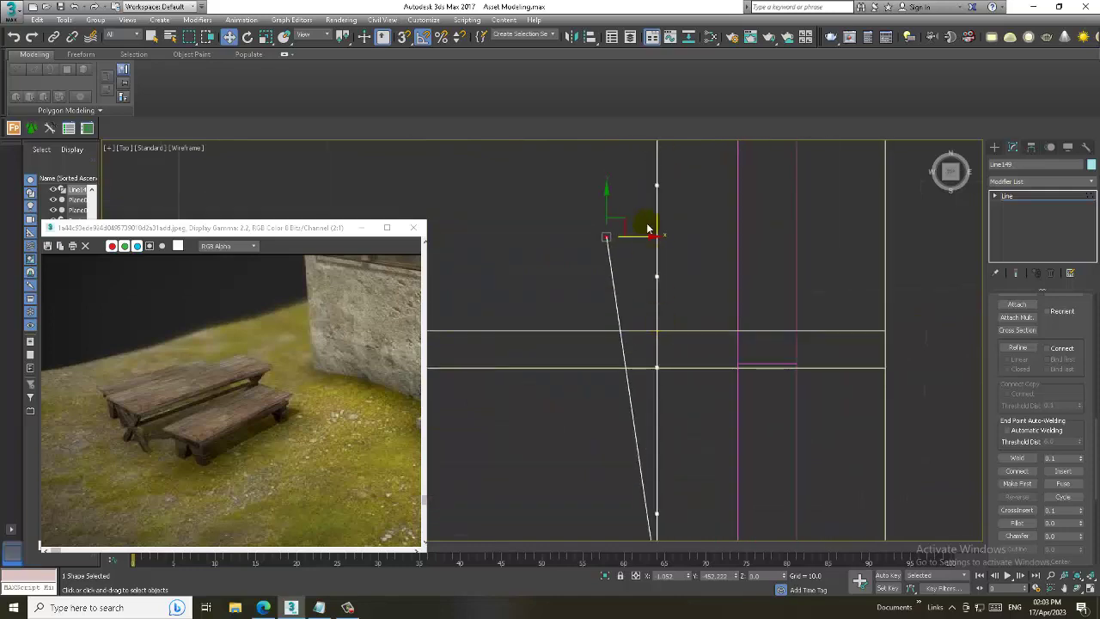
left_click_drag(648, 242, 698, 241)
Move the end vertex up onto the pink step edge and weld it, showing edged faces
key("alt+w")
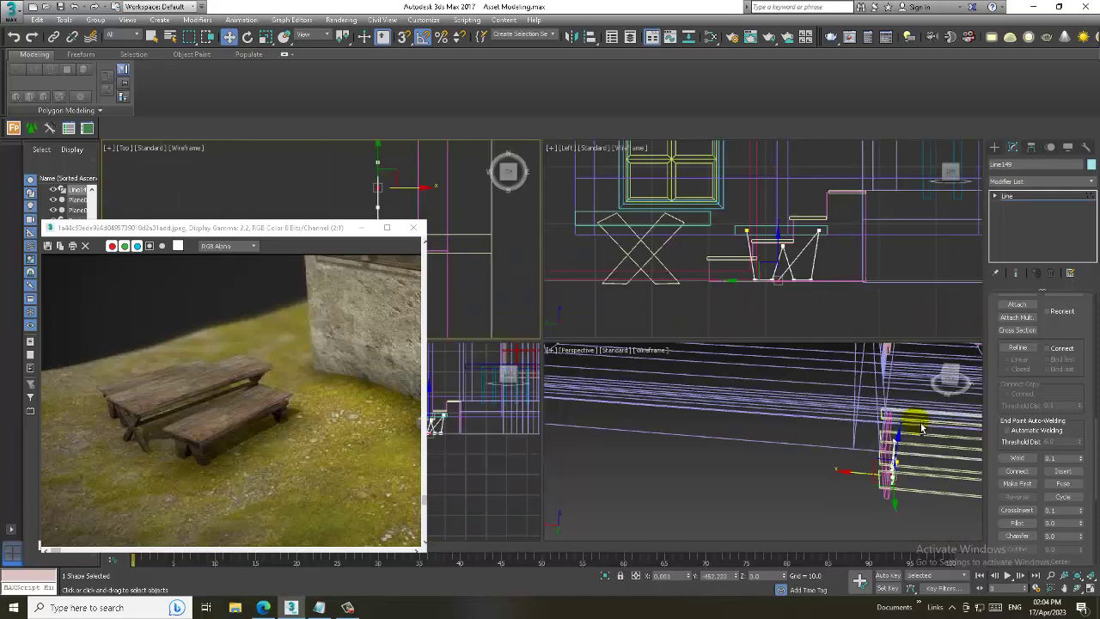
right_click(859, 404)
key("alt+w")
middle_click_drag(813, 392, 889, 369, "alt")
scroll(700, 428, "up", 3)
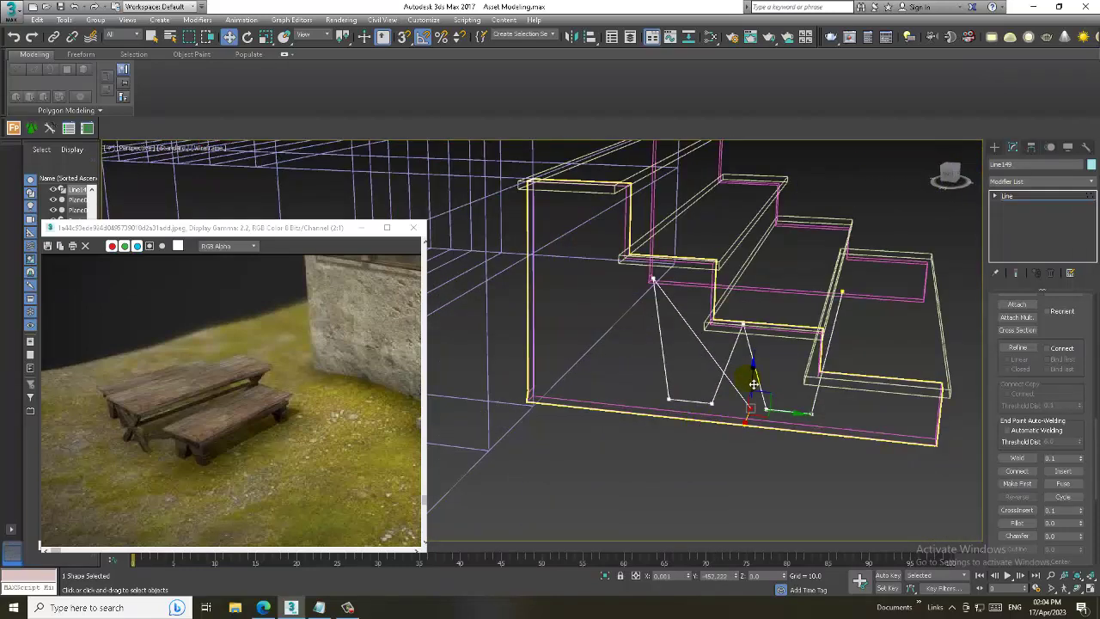
left_click_drag(758, 381, 795, 259)
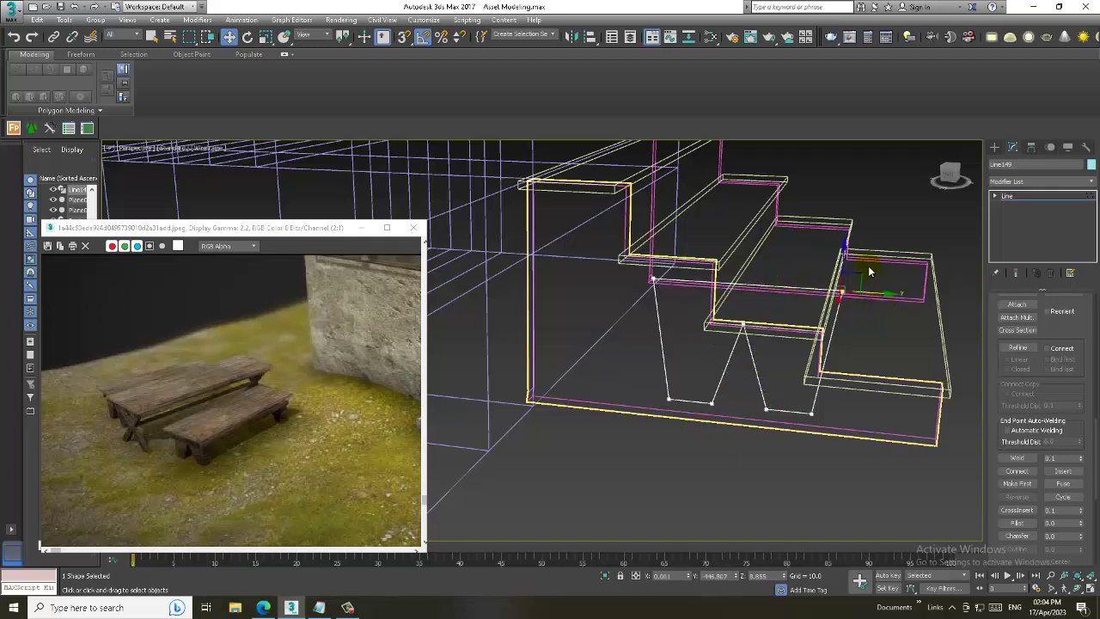
right_click(843, 284)
left_click(821, 372)
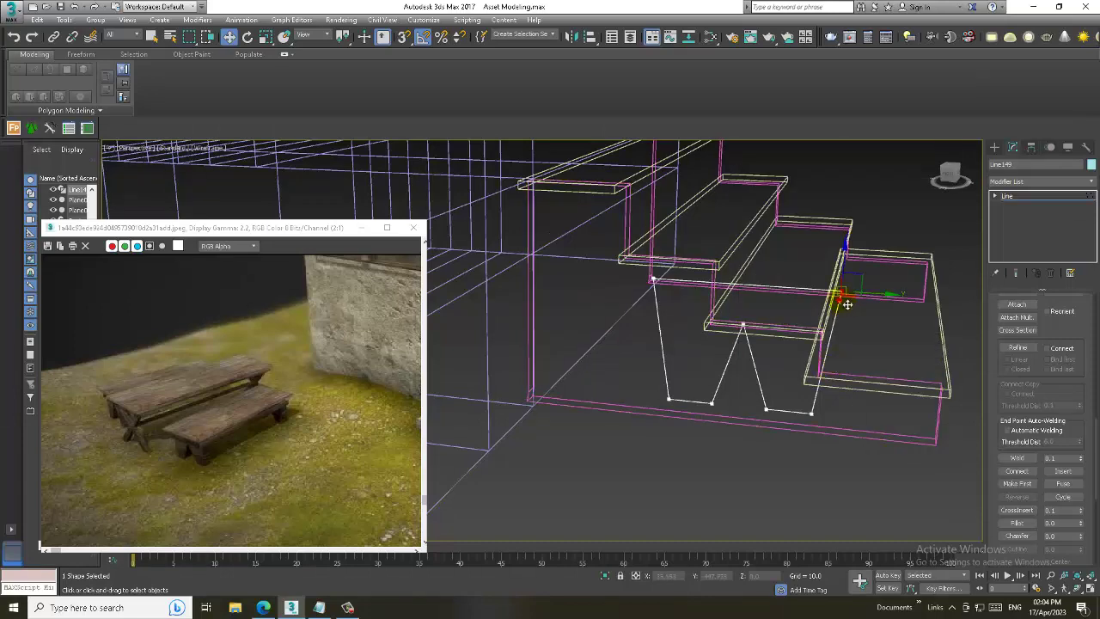
right_click(847, 304)
left_click(825, 371)
scroll(825, 370, "down", 3)
mouse_move(835, 351)
middle_mouse_down("alt")
mouse_move(829, 331)
mouse_move(856, 334)
middle_mouse_up("alt")
key("F3")
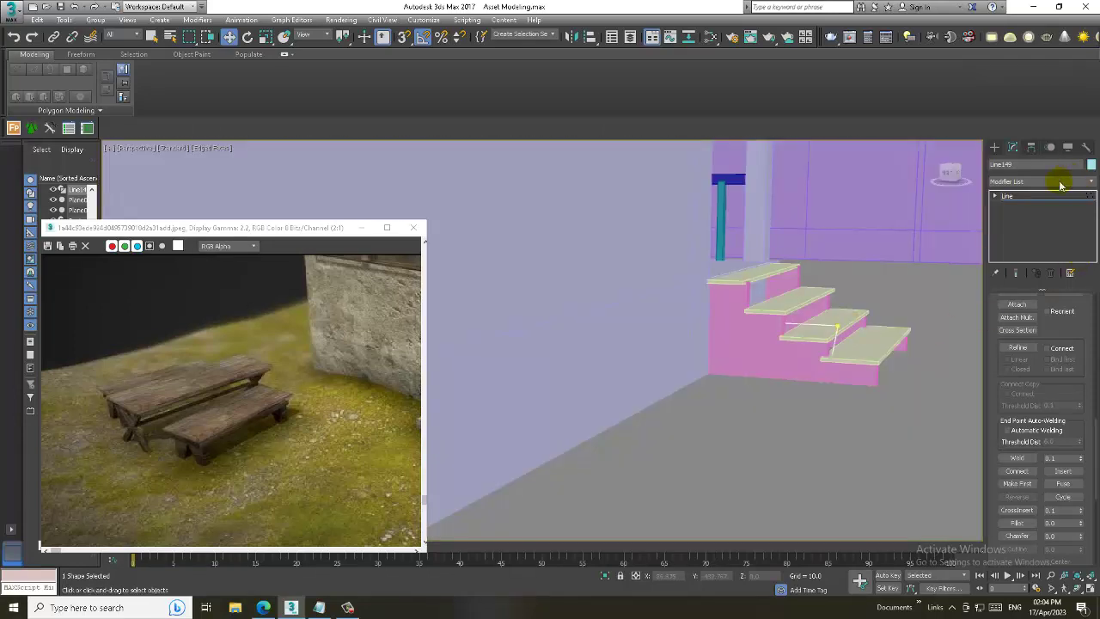
Apply an Extrude modifier to the line, giving it a thin 2.5 depth
left_click(1049, 180)
type("ex")
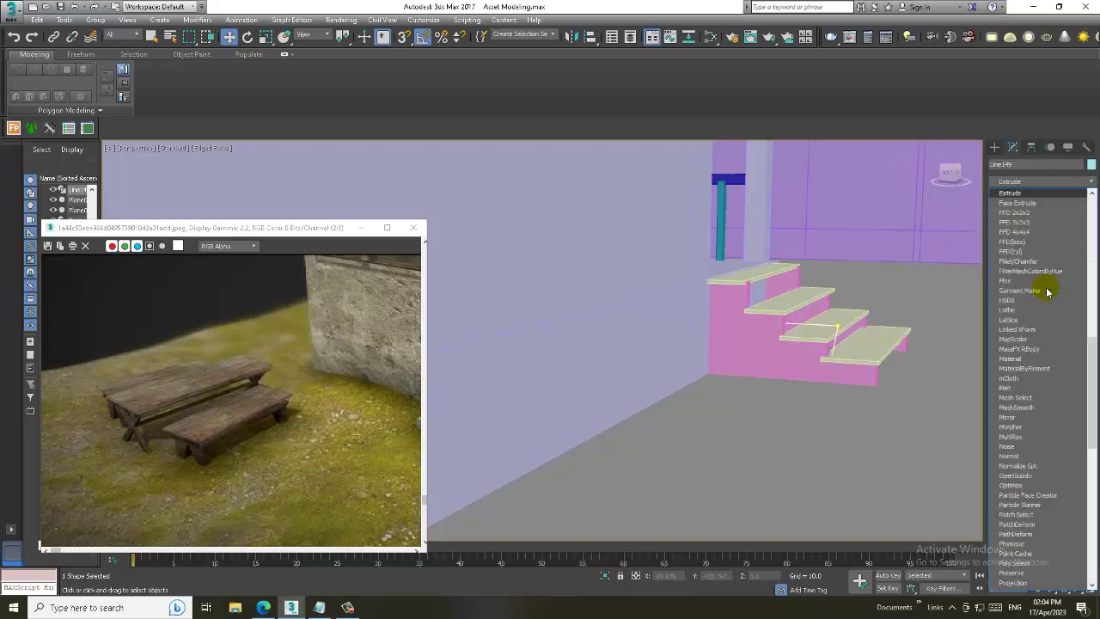
key("Return")
middle_click_drag(847, 350, 923, 373, "alt")
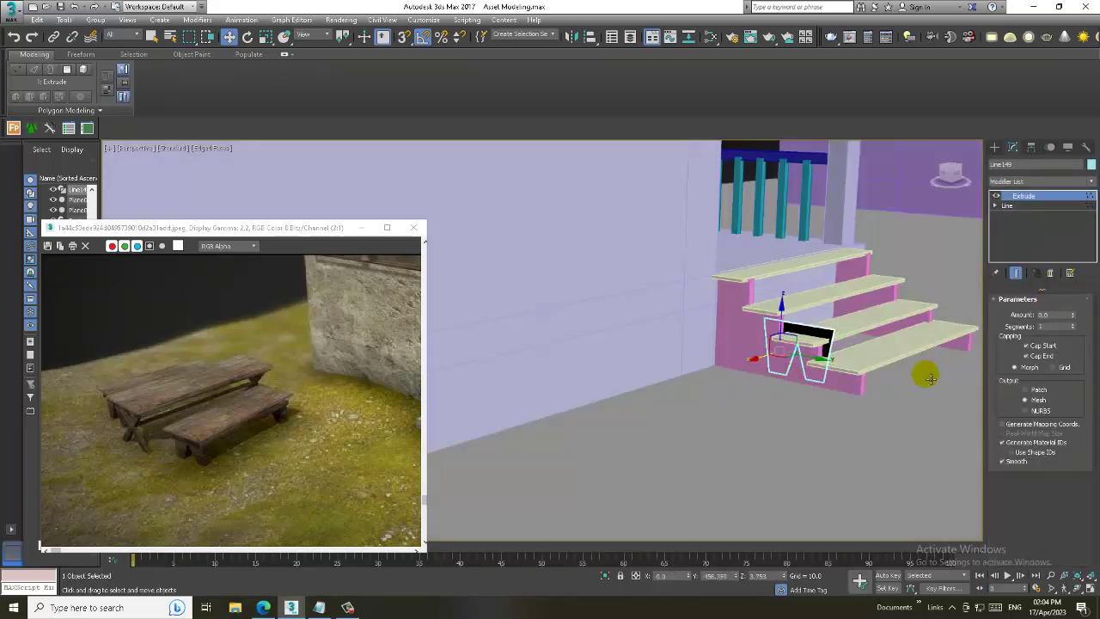
left_click_drag(1072, 318, 1073, 316)
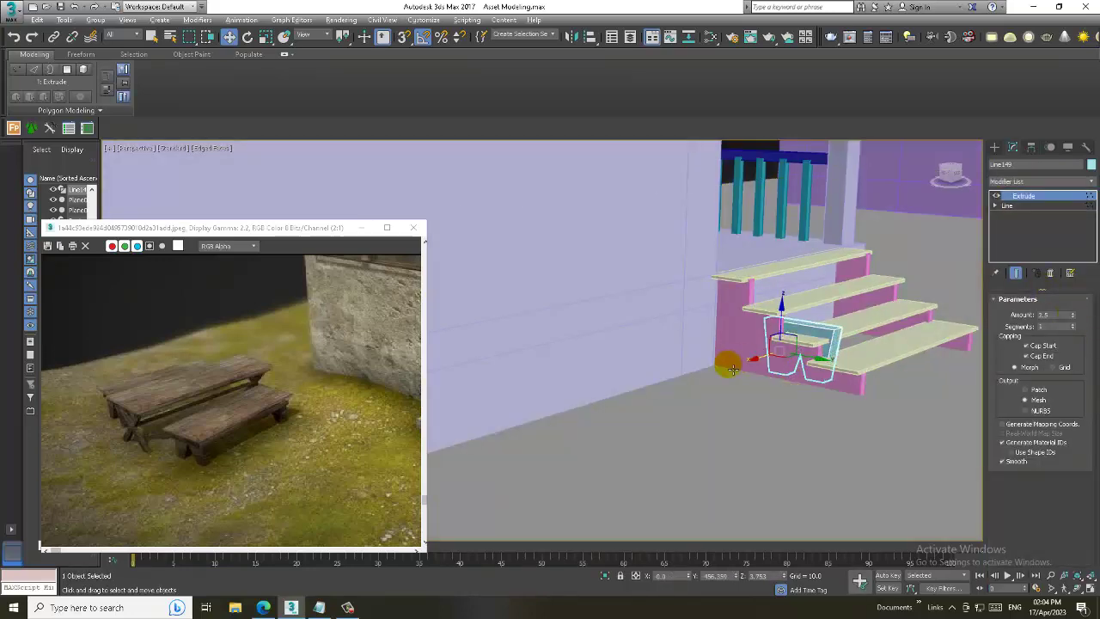
mouse_move(725, 364)
middle_mouse_down("alt")
mouse_move(749, 336)
mouse_move(886, 359)
mouse_move(886, 344)
mouse_move(857, 361)
middle_mouse_up("alt")
scroll(804, 340, "down", 3)
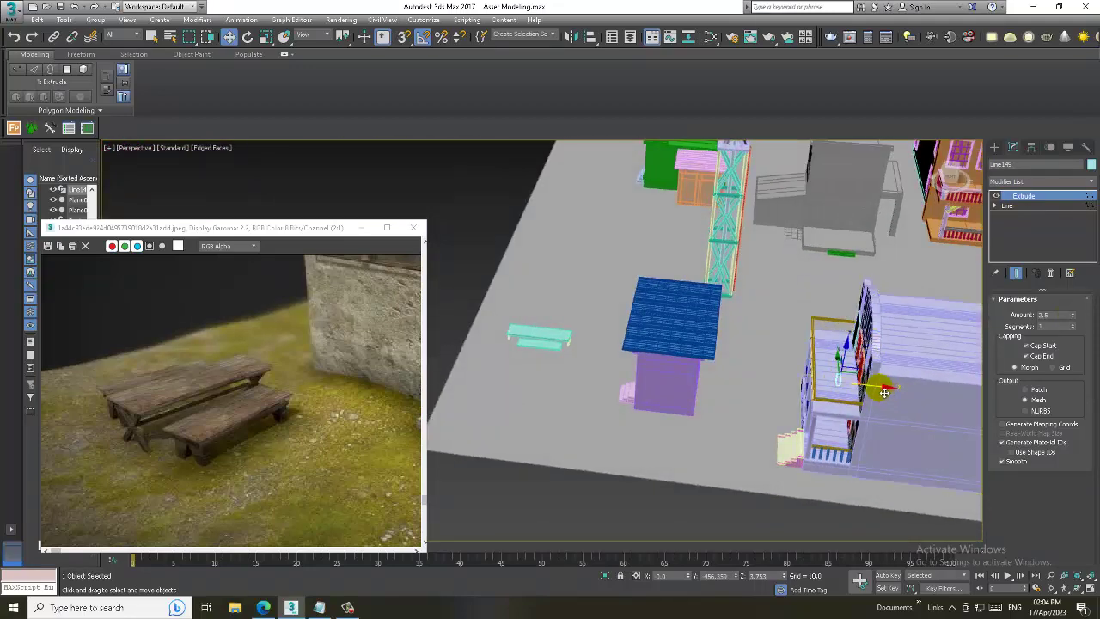
Nudge the cyan bench leg into place and Shift-clone it as a Copy
left_click(540, 337)
key("z")
mouse_move(604, 392)
middle_mouse_down("alt")
mouse_move(659, 351)
mouse_move(658, 361)
middle_mouse_up("alt")
scroll(602, 343, "down", 2)
left_click_drag(648, 372, 637, 372)
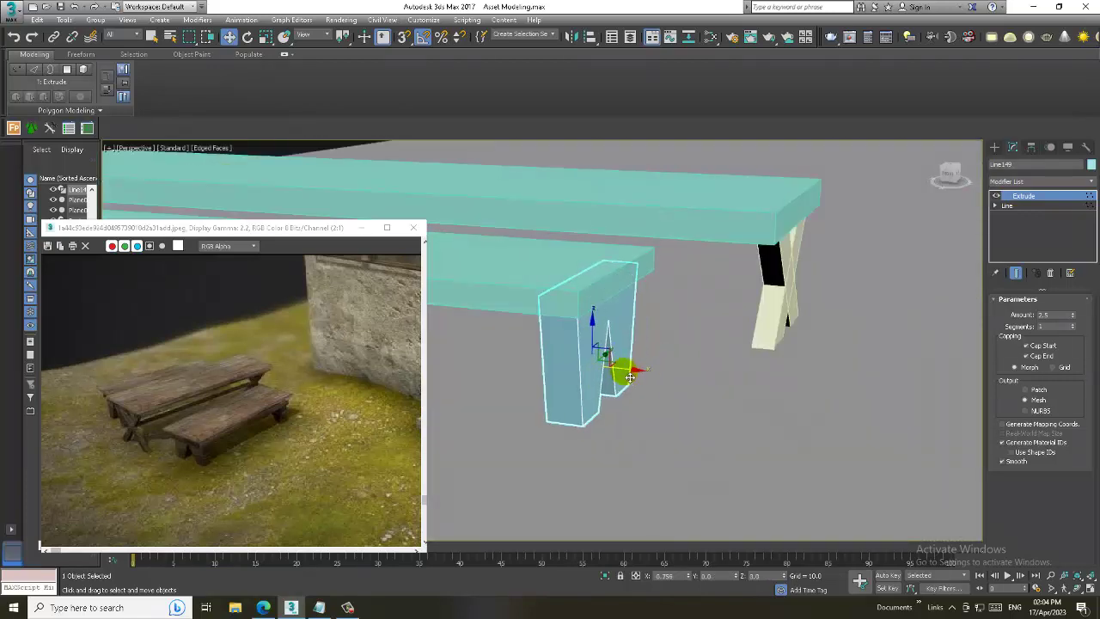
mouse_move(520, 397)
middle_mouse_down("alt")
mouse_move(825, 384)
mouse_move(889, 369)
middle_mouse_up("alt")
scroll(826, 384, "down", 3)
left_click(803, 395)
left_click_drag(675, 413, 667, 411, "shift")
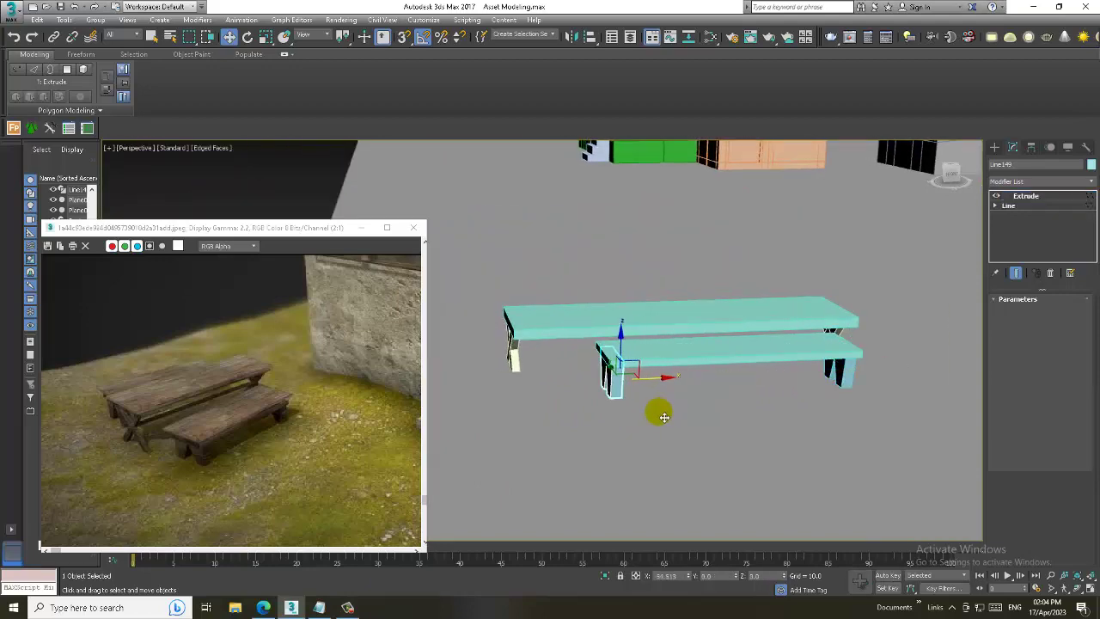
left_click(568, 352)
Select the bench parts without the ground and house, and move them beside the purple shed
scroll(854, 363, "down", 5)
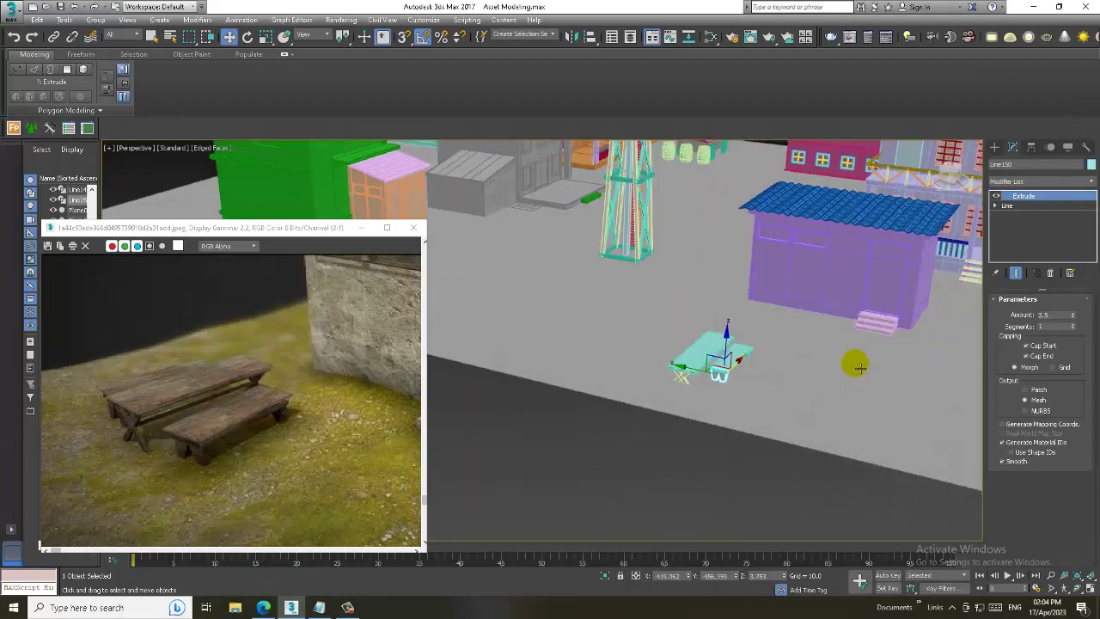
left_click_drag(729, 357, 668, 504)
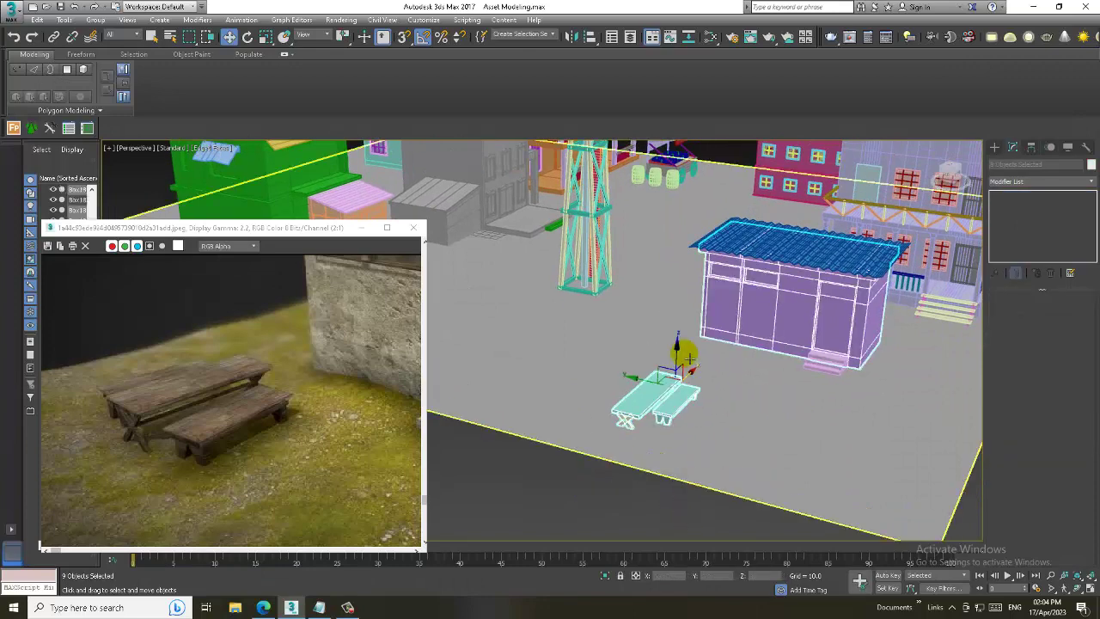
left_click(809, 521, "alt")
left_click_drag(987, 241, 985, 243, "alt")
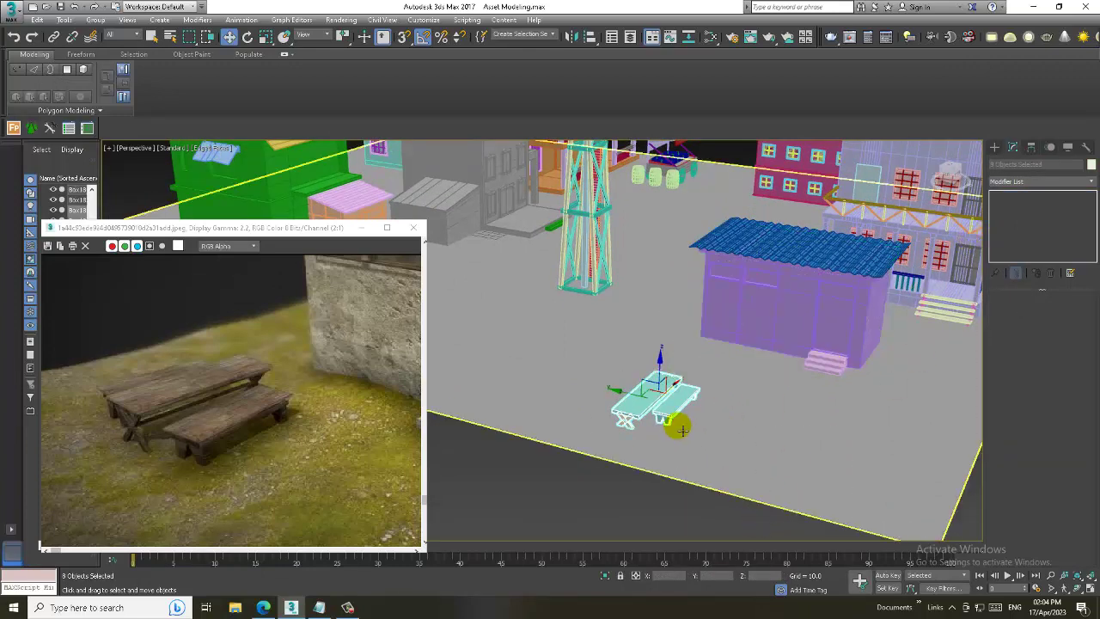
left_click_drag(664, 389, 726, 357)
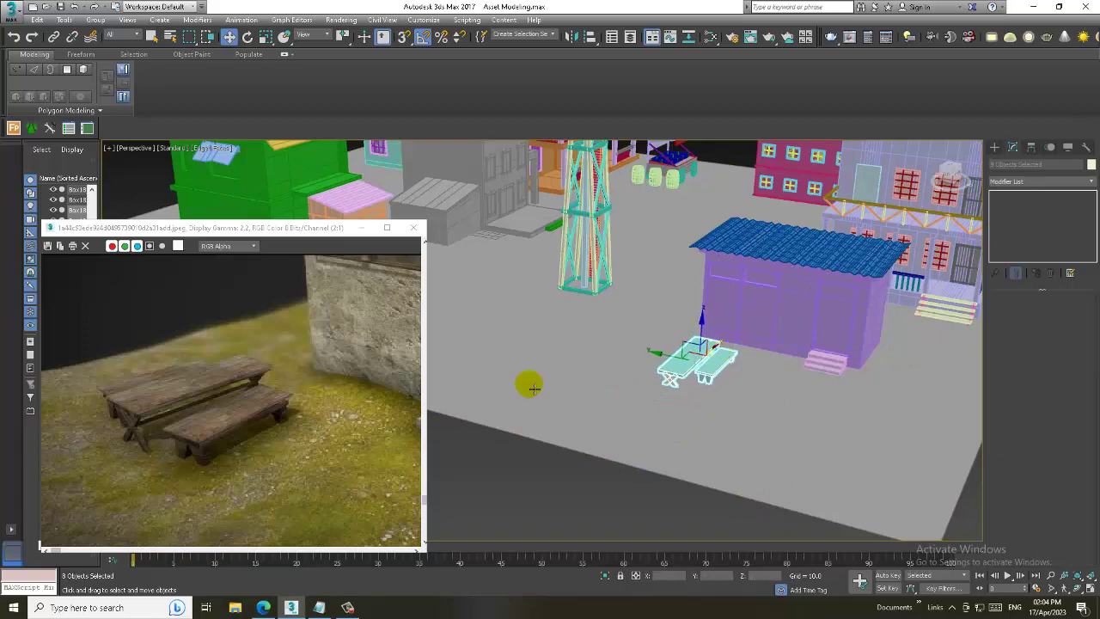
scroll(172, 368, "down", 1)
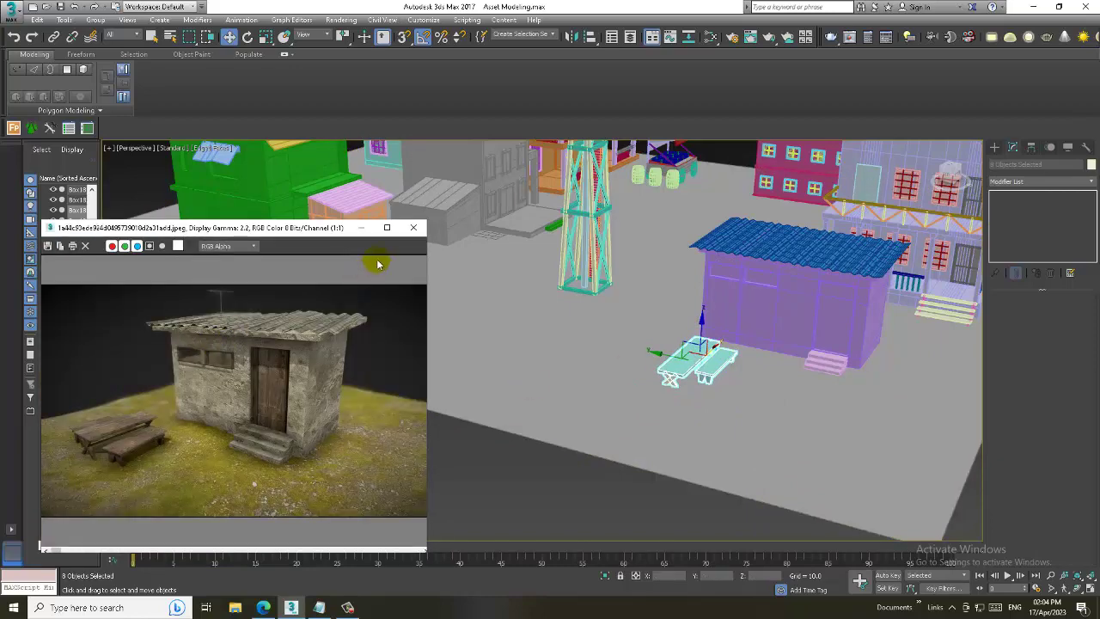
left_click(361, 228)
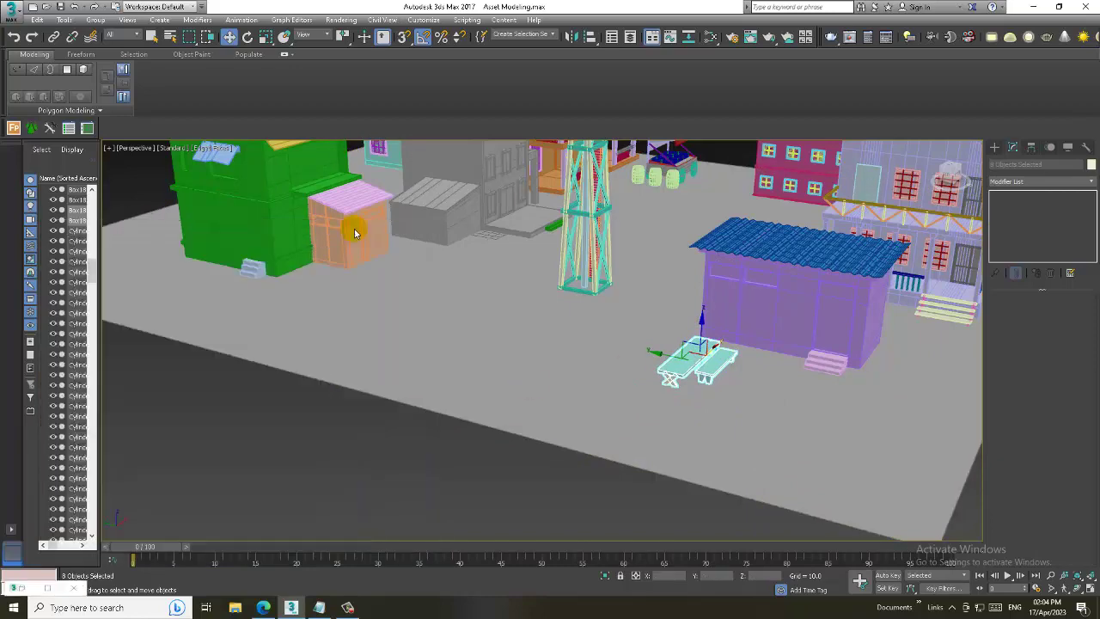
View the andrew-averkin-house-007.jpg building photo from the Assets folder via Rendering > View Image File
left_click(345, 19)
left_click(398, 346)
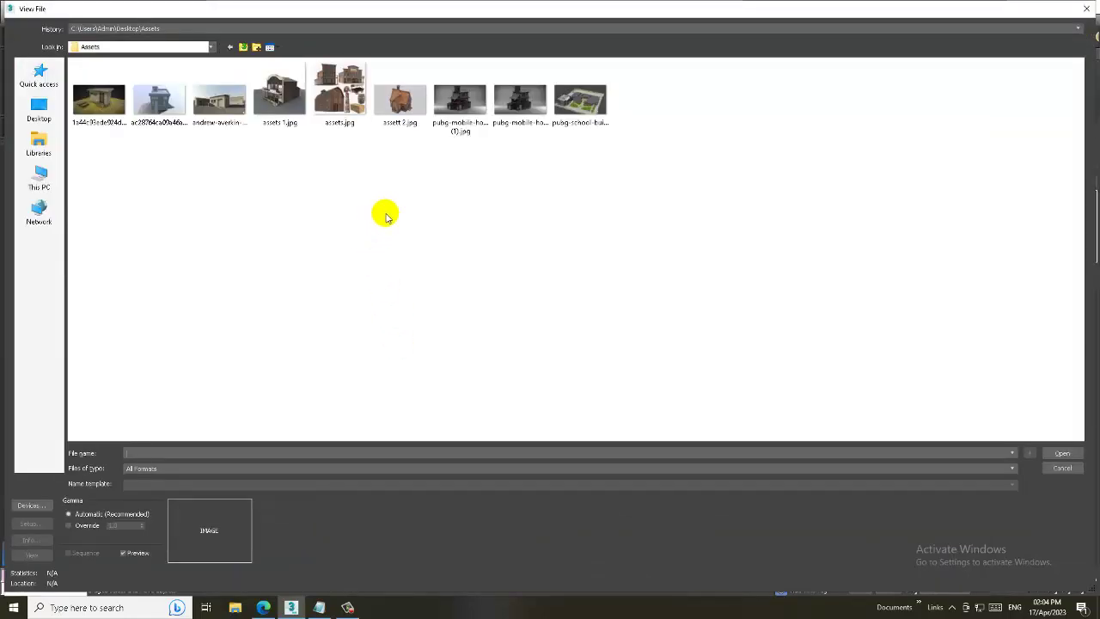
left_click(155, 108)
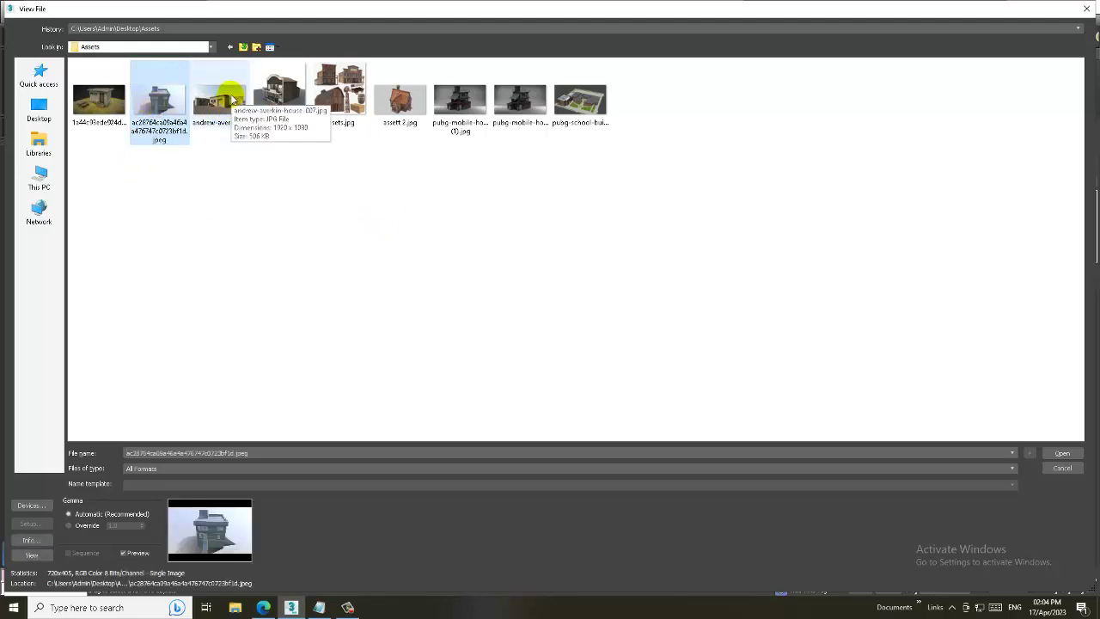
left_click(232, 100)
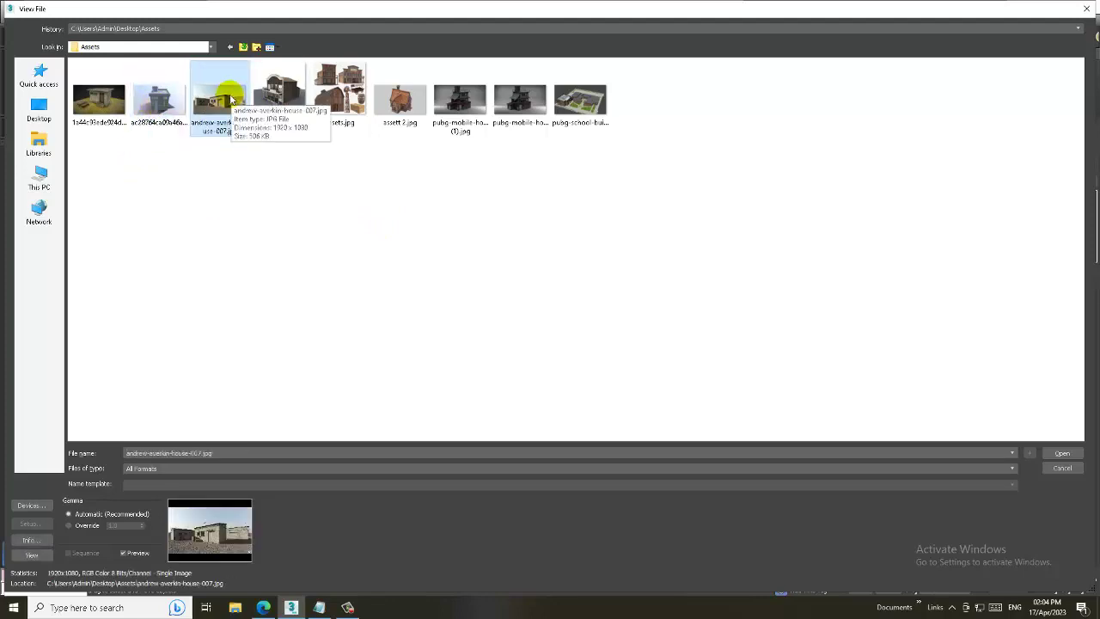
double_click(155, 99)
left_click(523, 175)
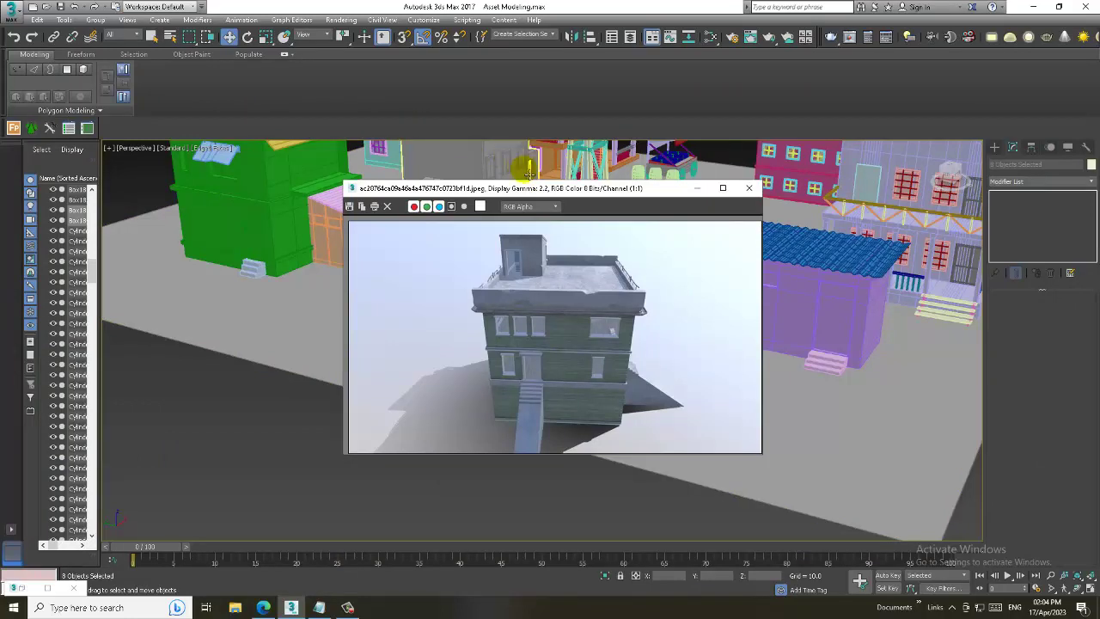
Create a Standard Primitives box on the ground beside the purple shed
left_click_drag(596, 197, 425, 146)
left_click(786, 331)
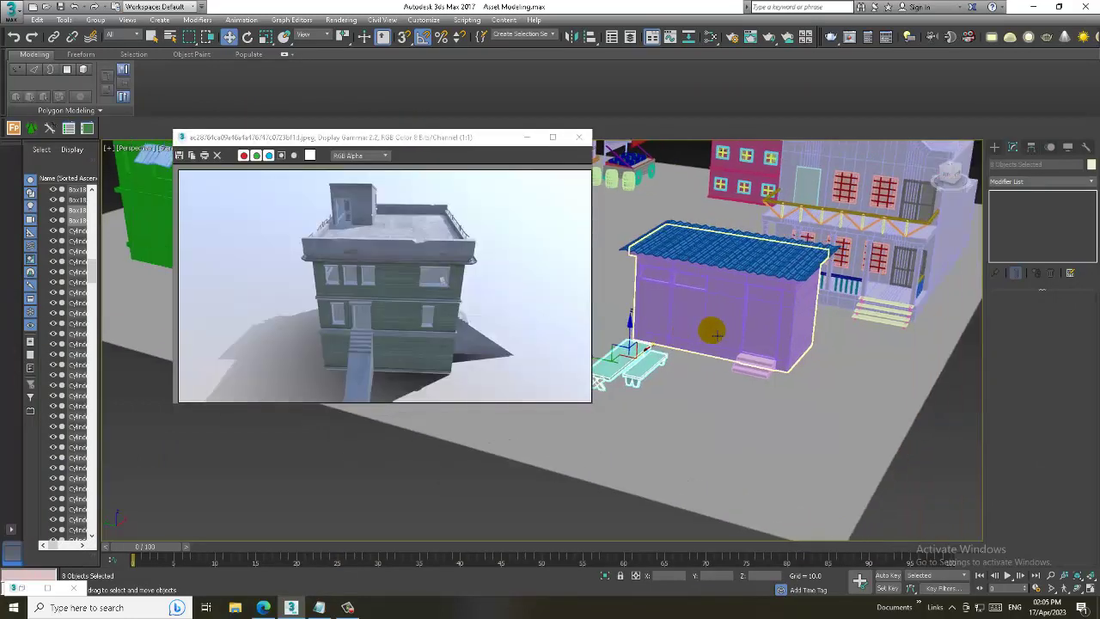
left_click(996, 149)
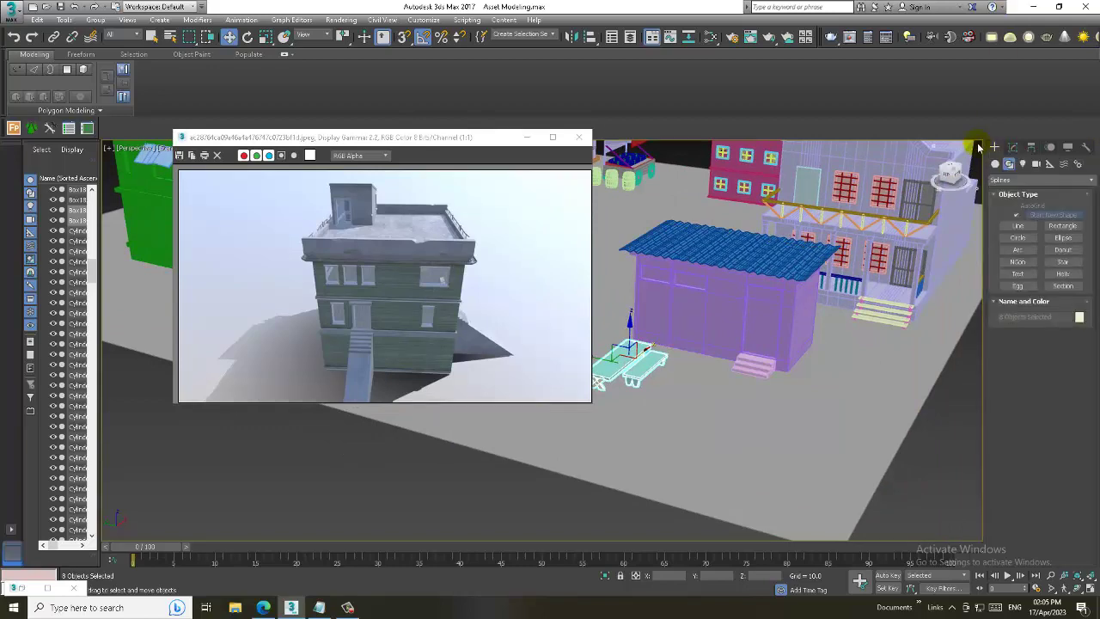
left_click(996, 165)
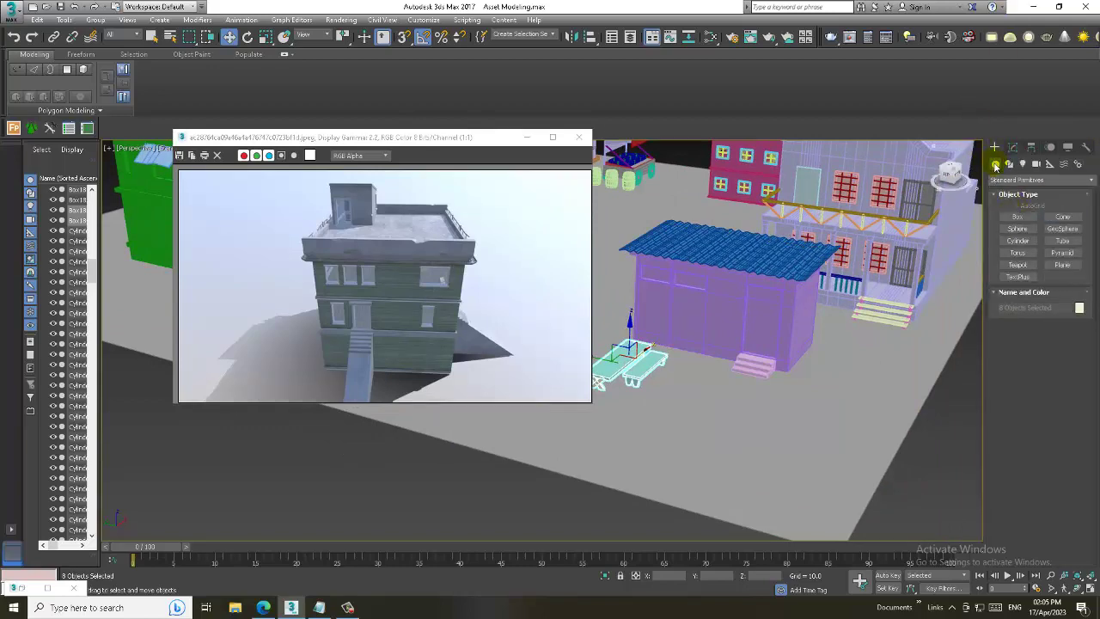
left_click(1017, 220)
scroll(719, 290, "down", 3)
mouse_move(720, 290)
middle_mouse_down("alt")
mouse_move(786, 334)
mouse_move(735, 393)
middle_mouse_up("alt")
left_click_drag(719, 343, 705, 423)
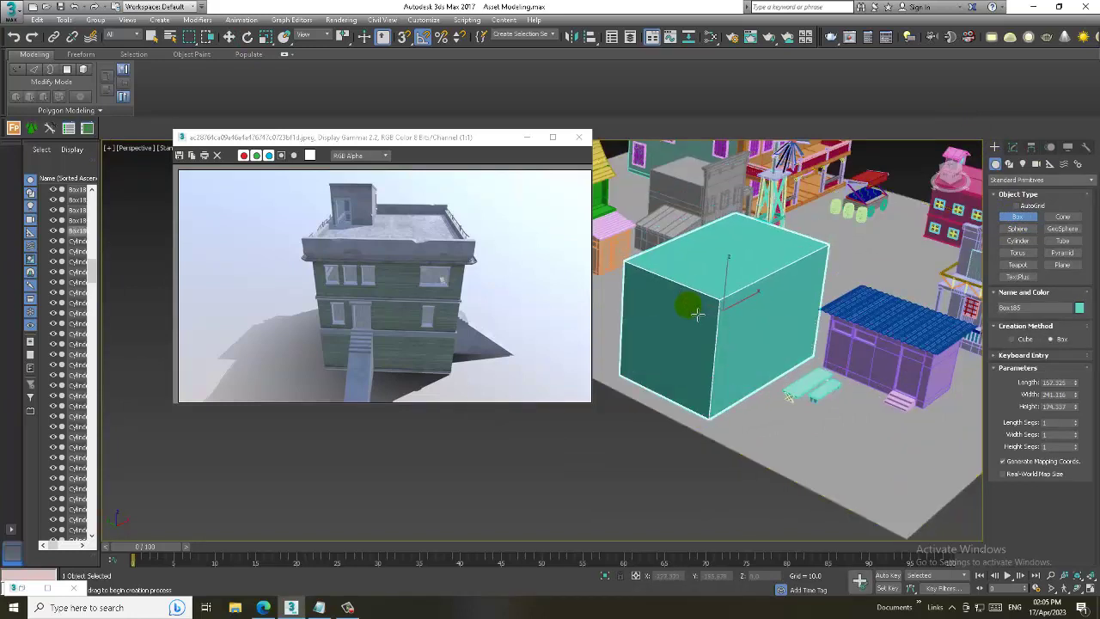
left_click(694, 253)
middle_click_drag(694, 252, 792, 297, "alt")
Non-uniformly scale the box, narrowing one axis and stretching it wider into the building base
key("w")
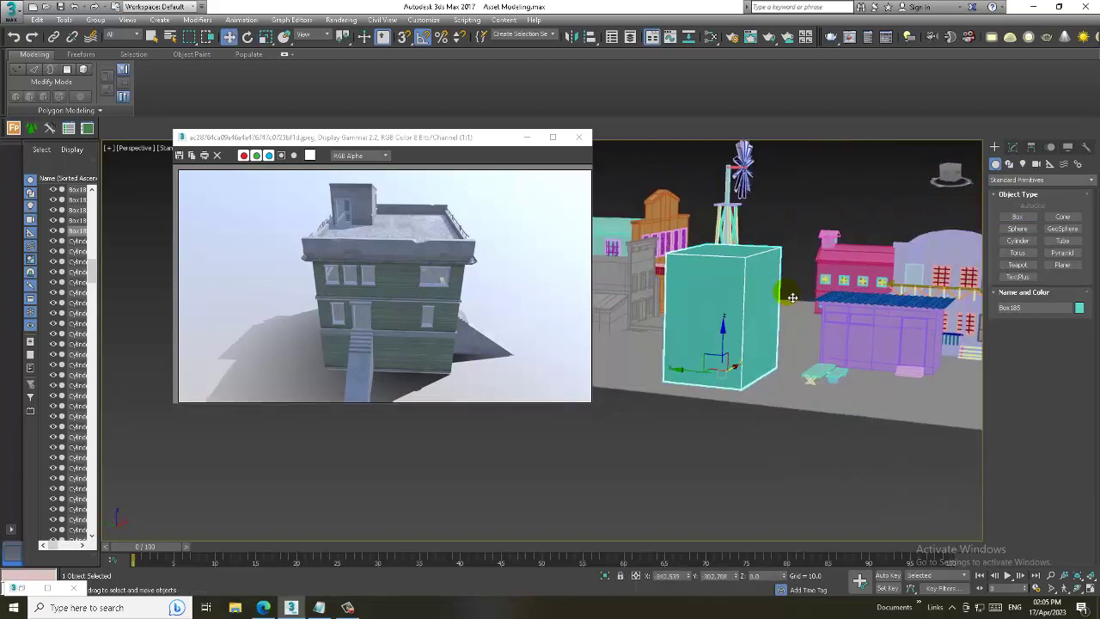
scroll(792, 298, "up", 3)
scroll(780, 305, "down", 1)
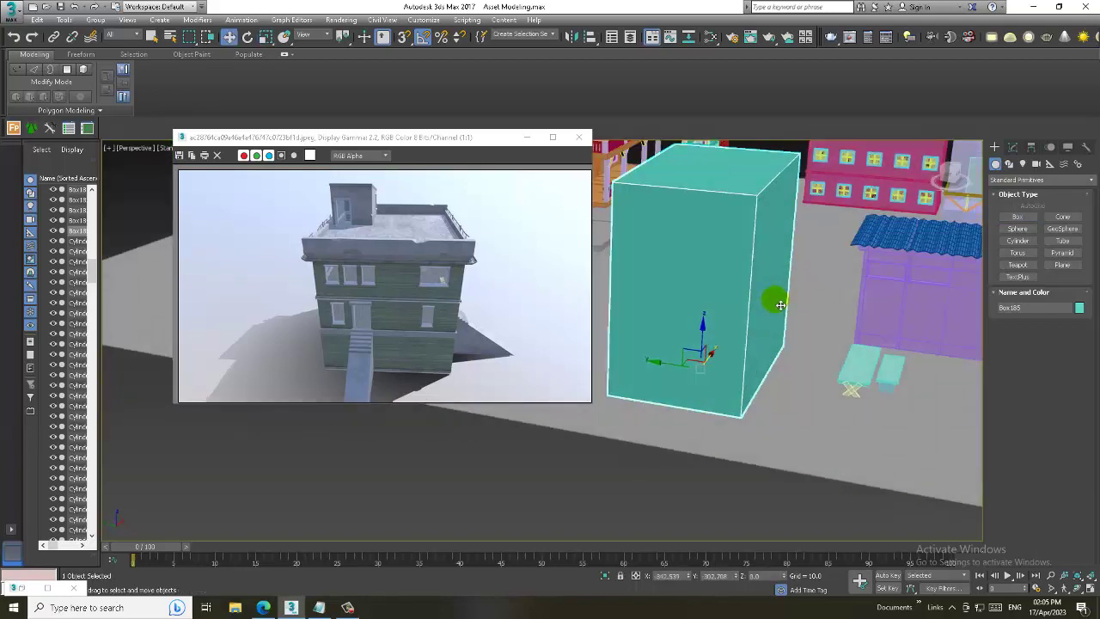
key("e")
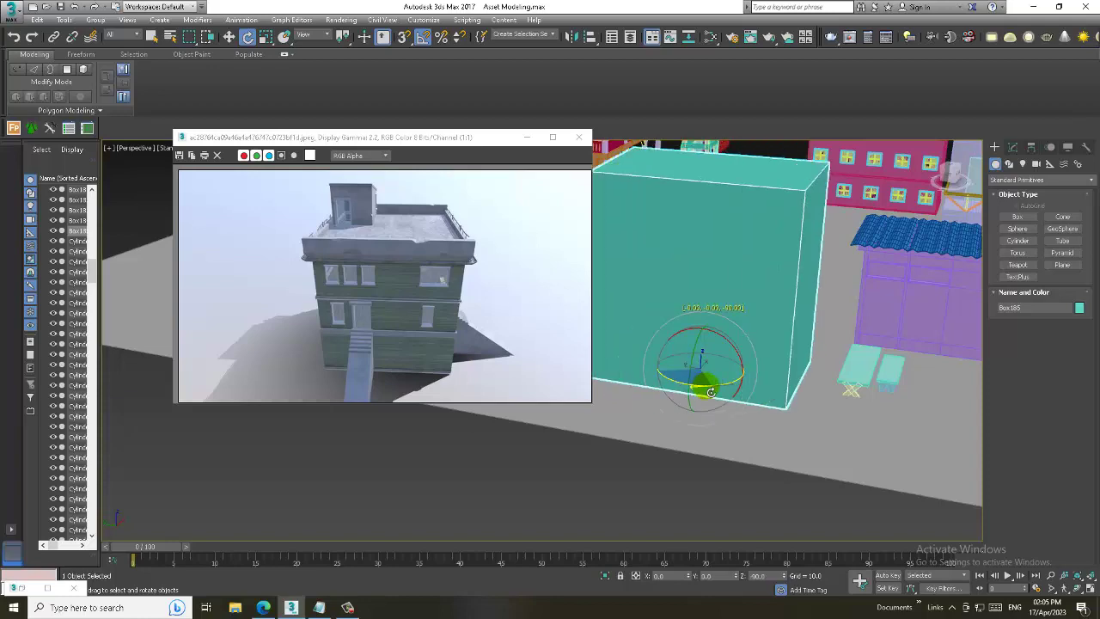
key("w")
mouse_move(773, 315)
middle_mouse_down("alt")
mouse_move(789, 323)
mouse_move(793, 305)
mouse_move(789, 371)
middle_mouse_up("alt")
key("r")
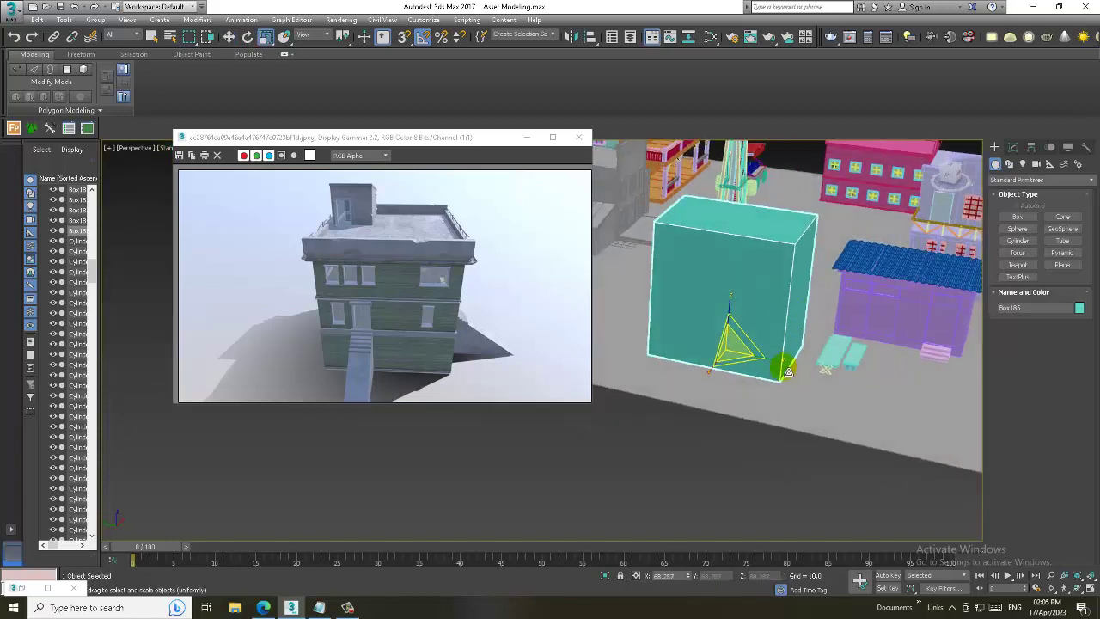
left_click_drag(781, 368, 781, 336)
middle_click_drag(780, 336, 682, 361, "alt")
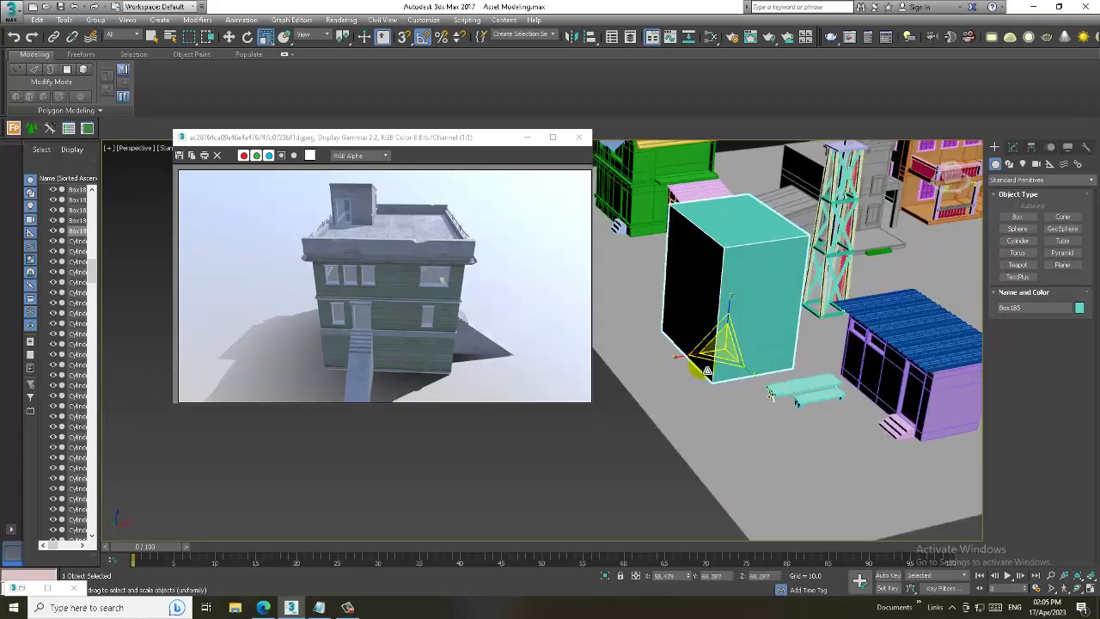
left_click_drag(681, 361, 713, 337)
middle_click_drag(713, 337, 794, 338, "alt")
key("w")
key("ctrl+z")
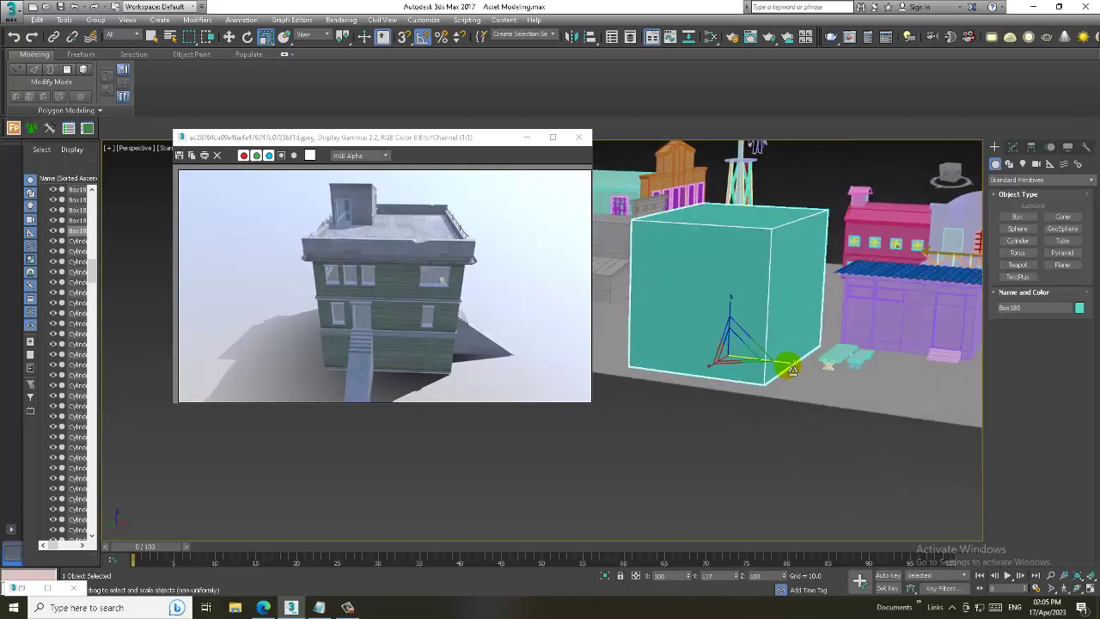
Convert Box185 to Editable Poly and Swift Loop two horizontal edge loops around it
right_click(767, 287)
mouse_move(808, 389)
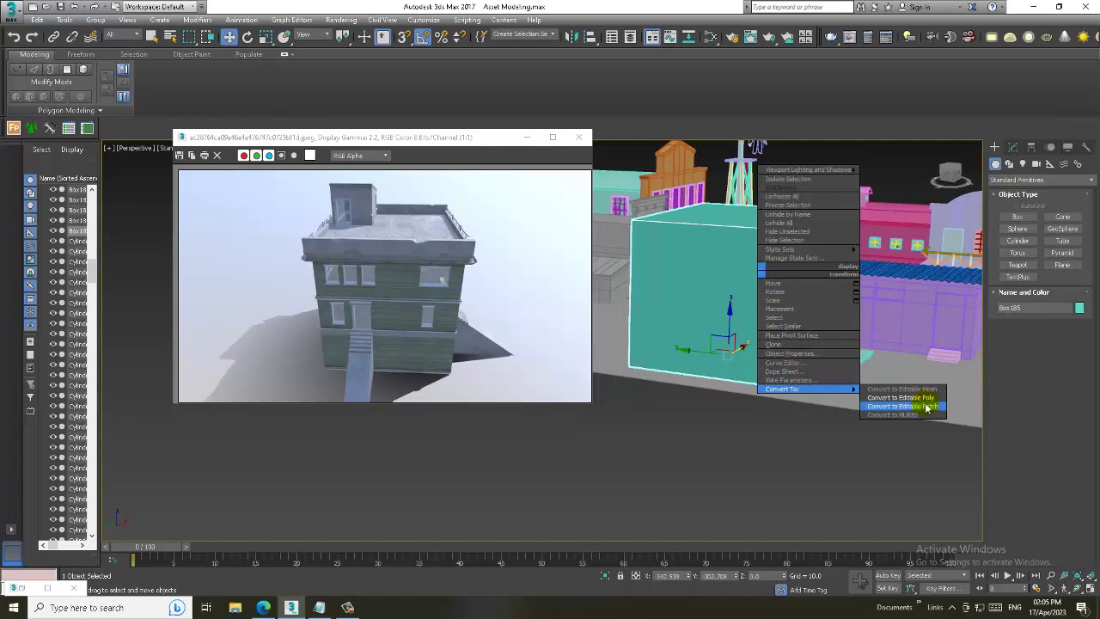
left_click(931, 399)
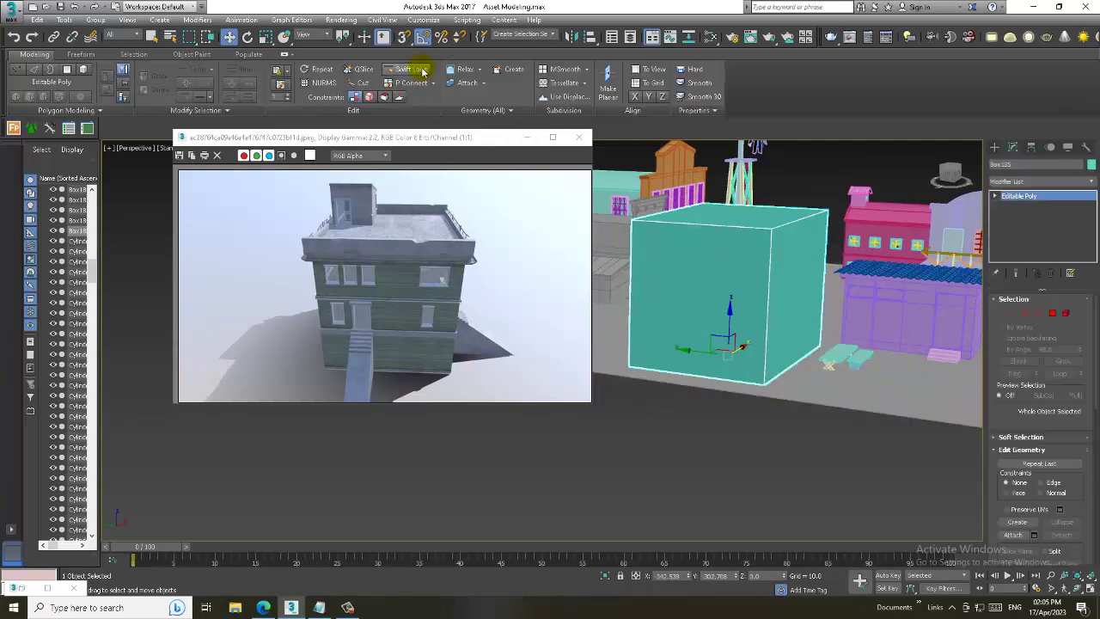
scroll(761, 353, "up", 4)
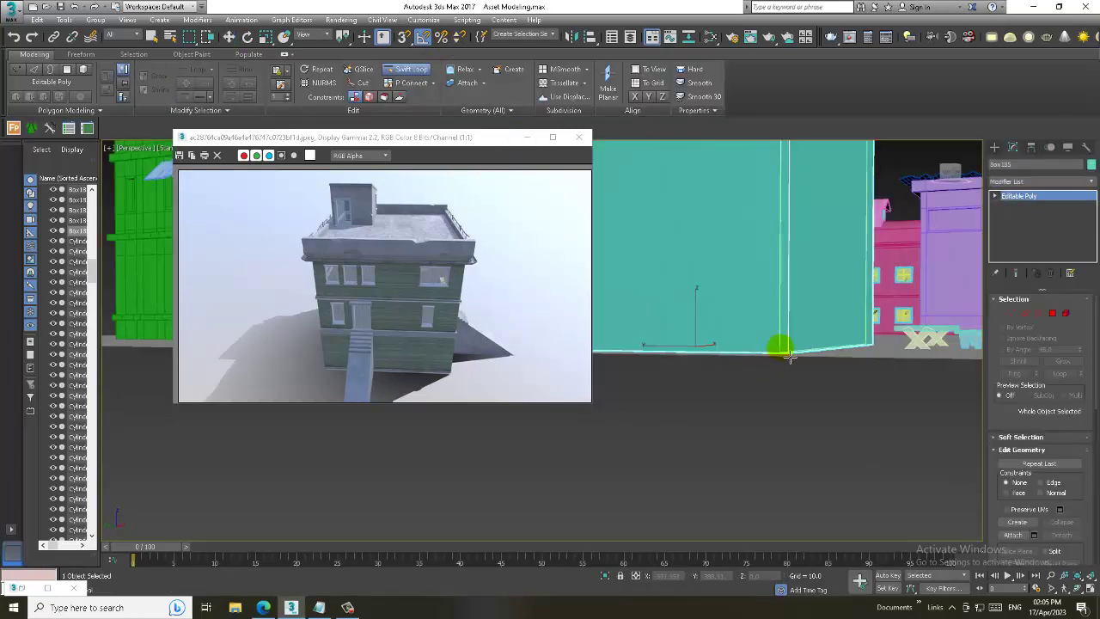
mouse_move(788, 343)
middle_mouse_down("alt")
mouse_move(799, 326)
mouse_move(809, 331)
middle_mouse_up("alt")
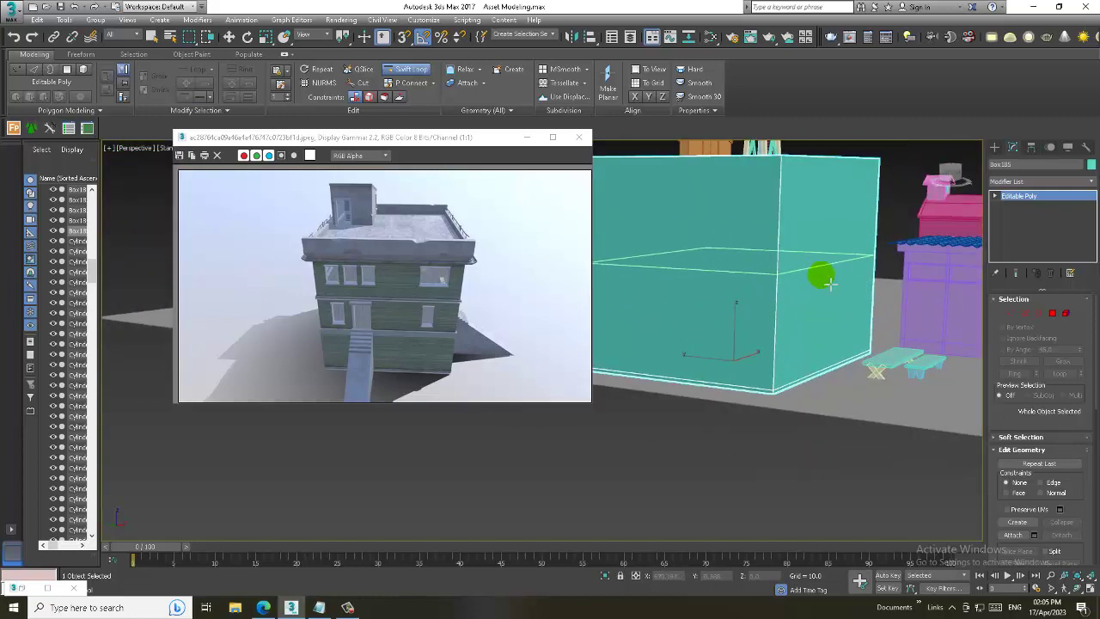
middle_click_drag(818, 275, 883, 295)
left_click(843, 320)
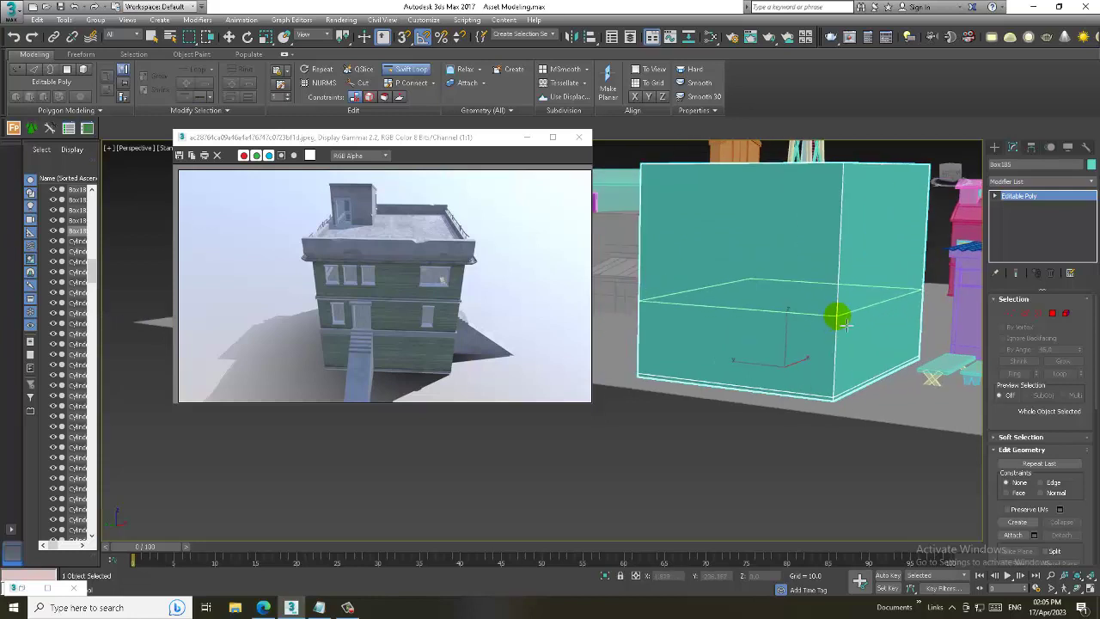
scroll(839, 318, "up", 2)
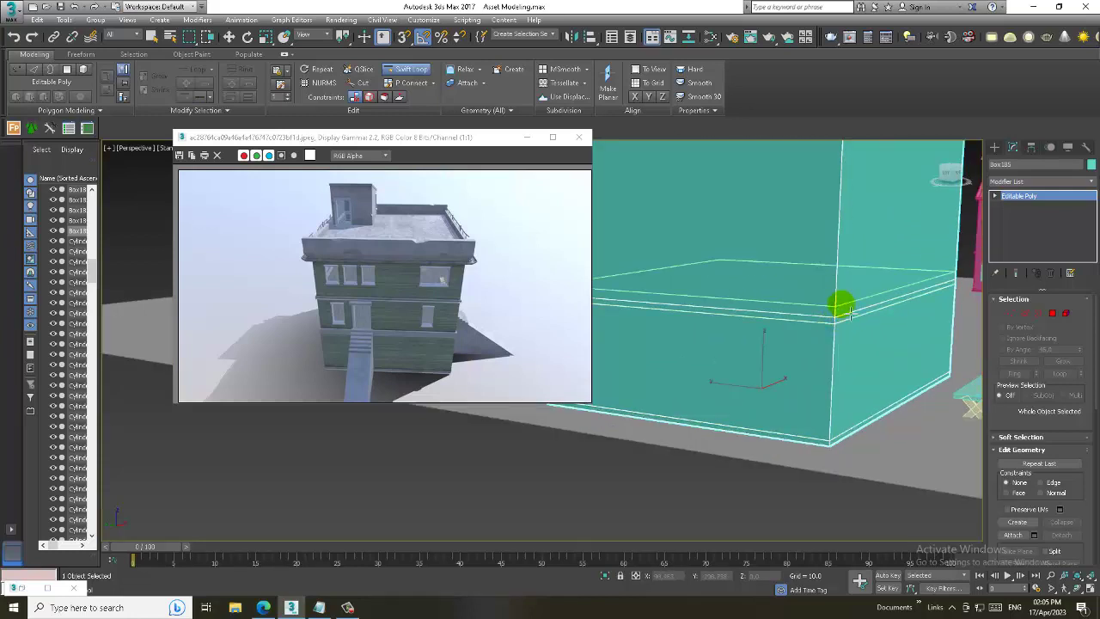
scroll(841, 326, "down", 3)
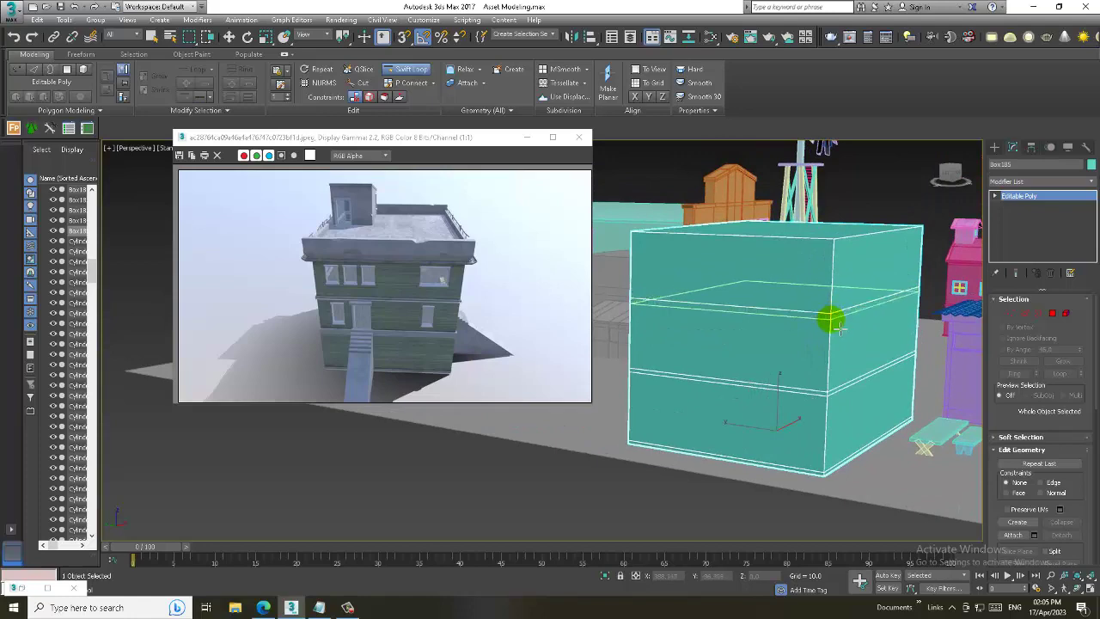
left_click(838, 326)
Isolate Box185 and, in Polygon mode, select the base strip plus the lower and upper floor bands
key("w")
key("l")
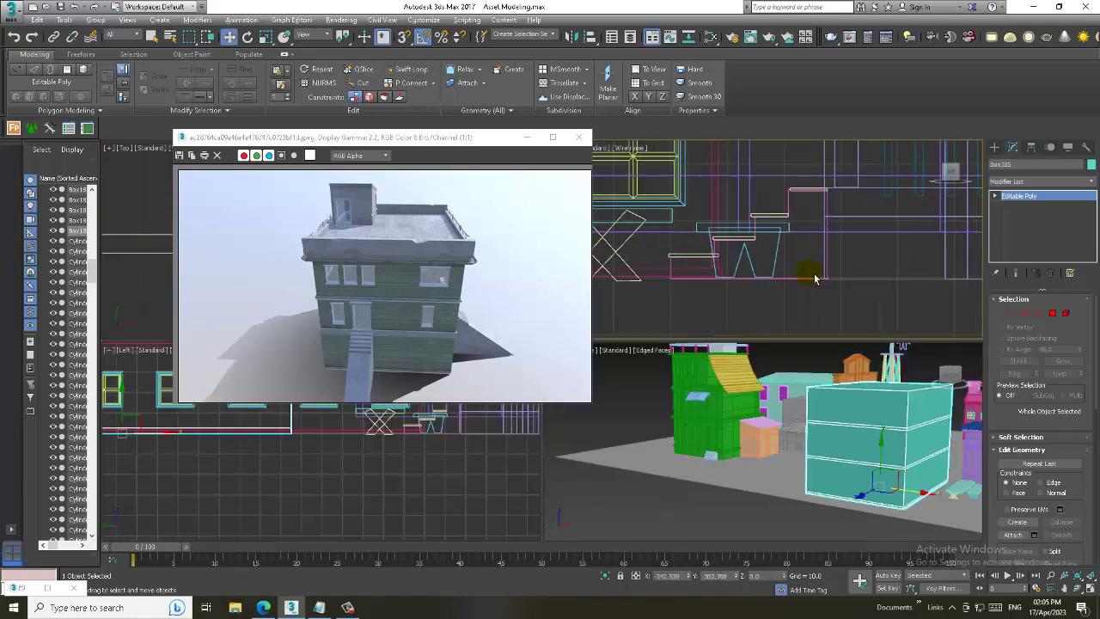
key("alt+q")
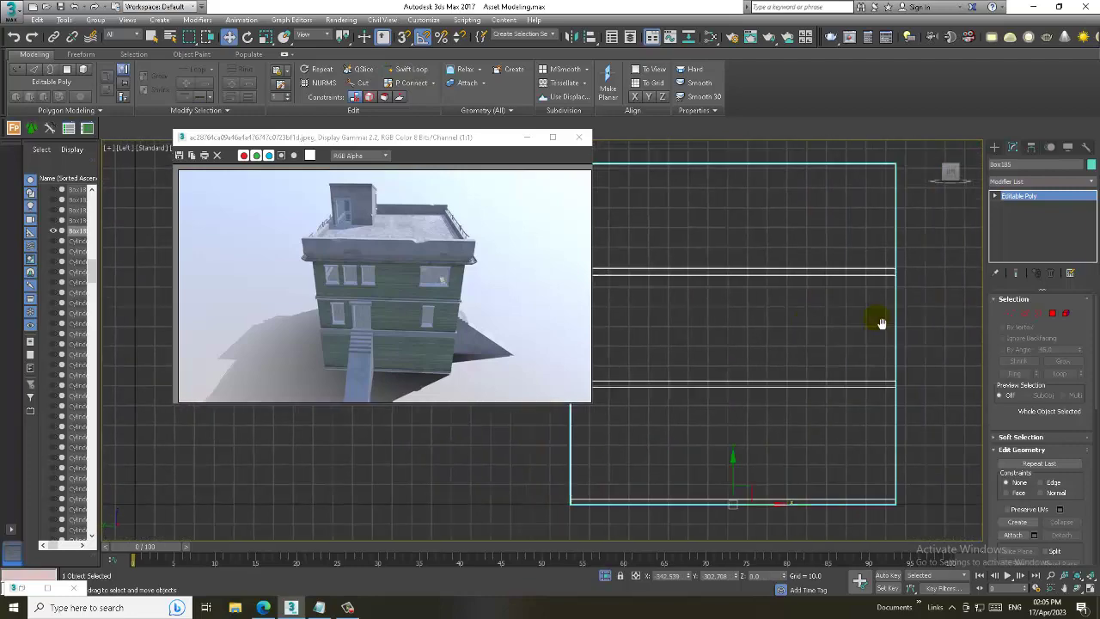
key("4")
mouse_move(805, 435)
middle_mouse_down()
mouse_move(570, 449)
mouse_move(550, 484)
middle_mouse_up()
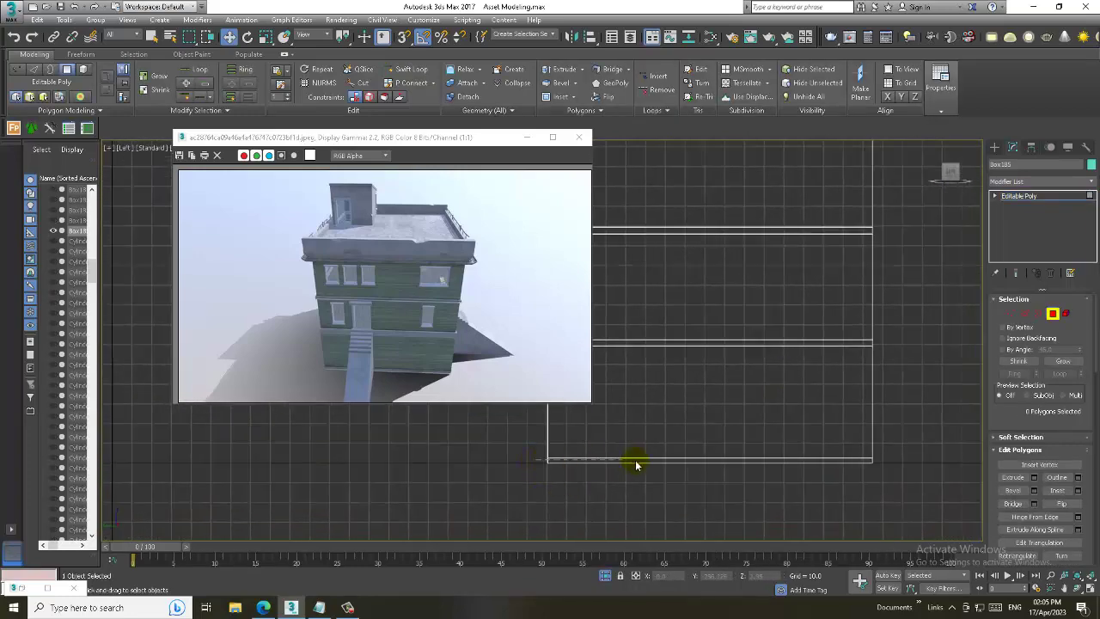
left_click(914, 459)
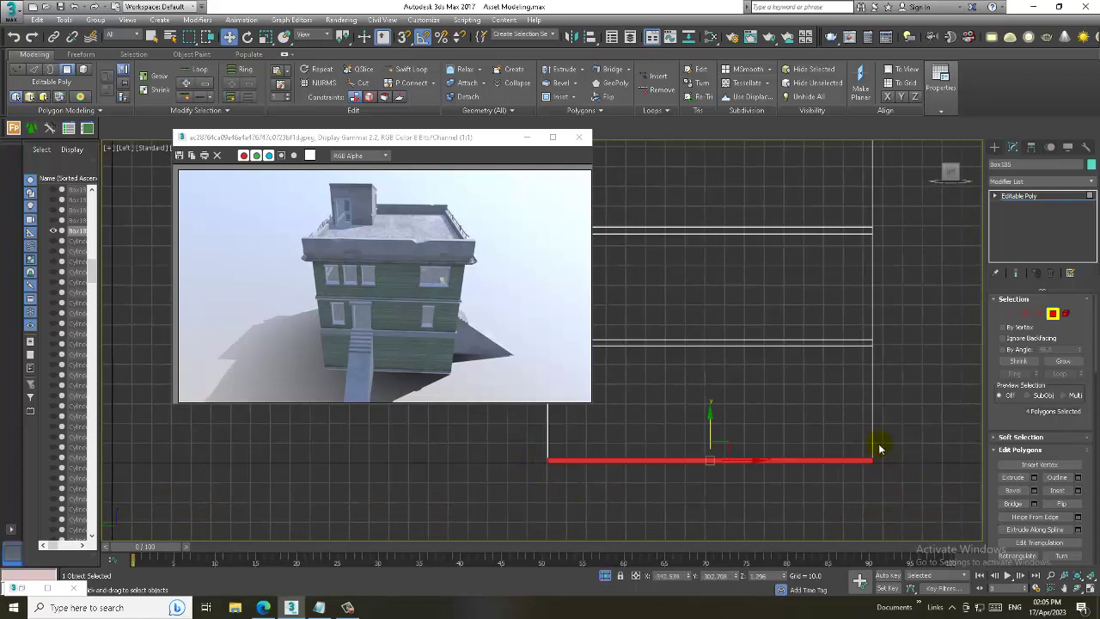
middle_click_drag(644, 376, 692, 467)
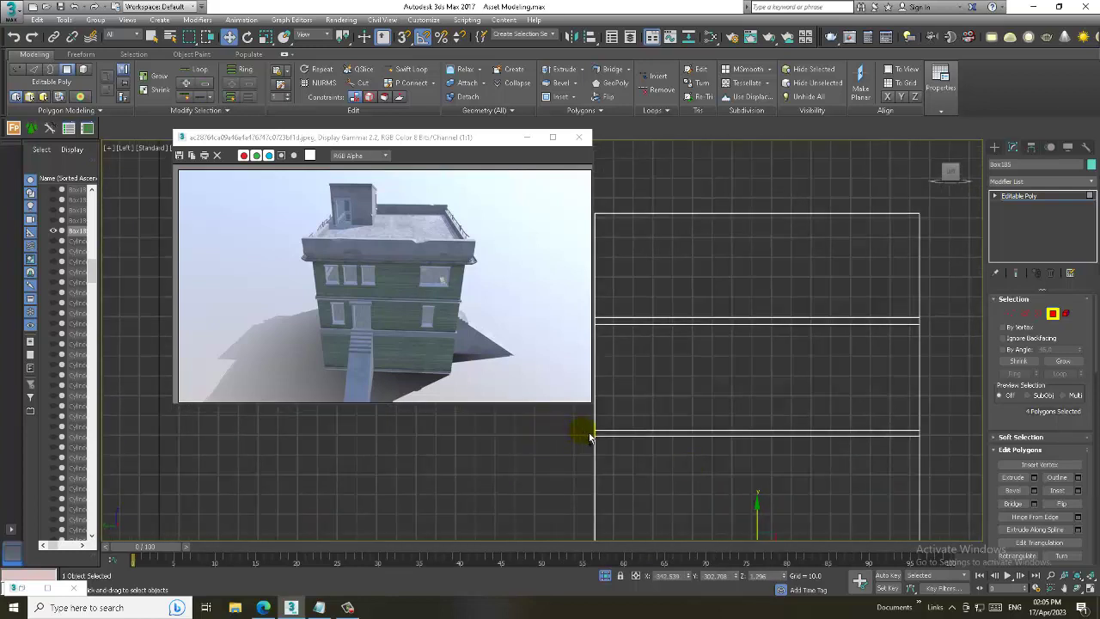
left_click_drag(582, 432, 978, 440)
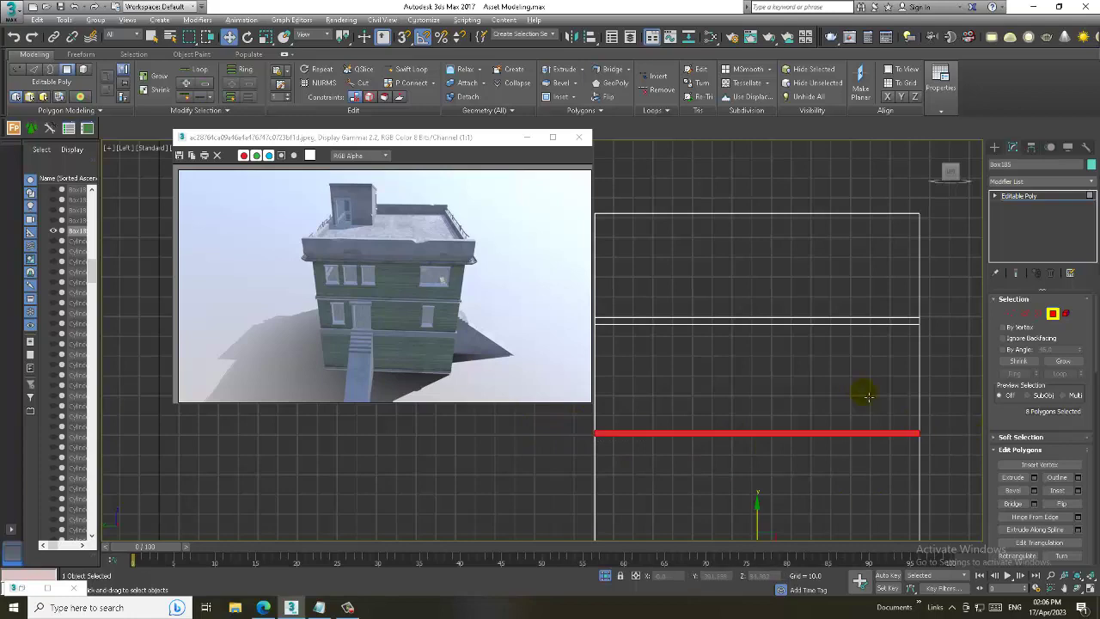
middle_click_drag(865, 393, 846, 500)
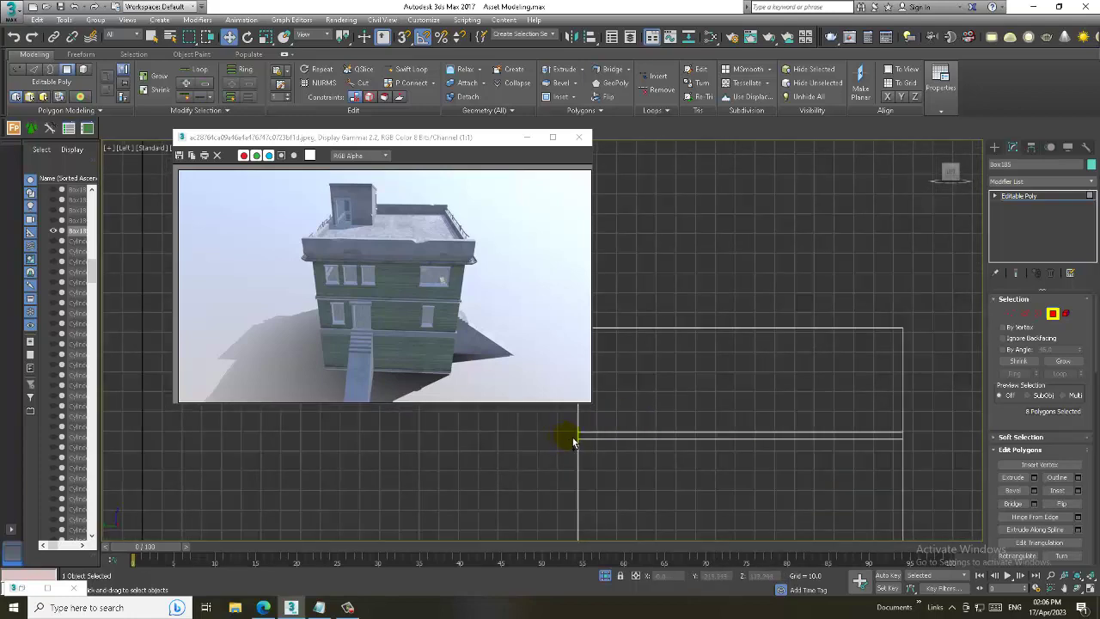
left_click_drag(933, 444, 934, 444)
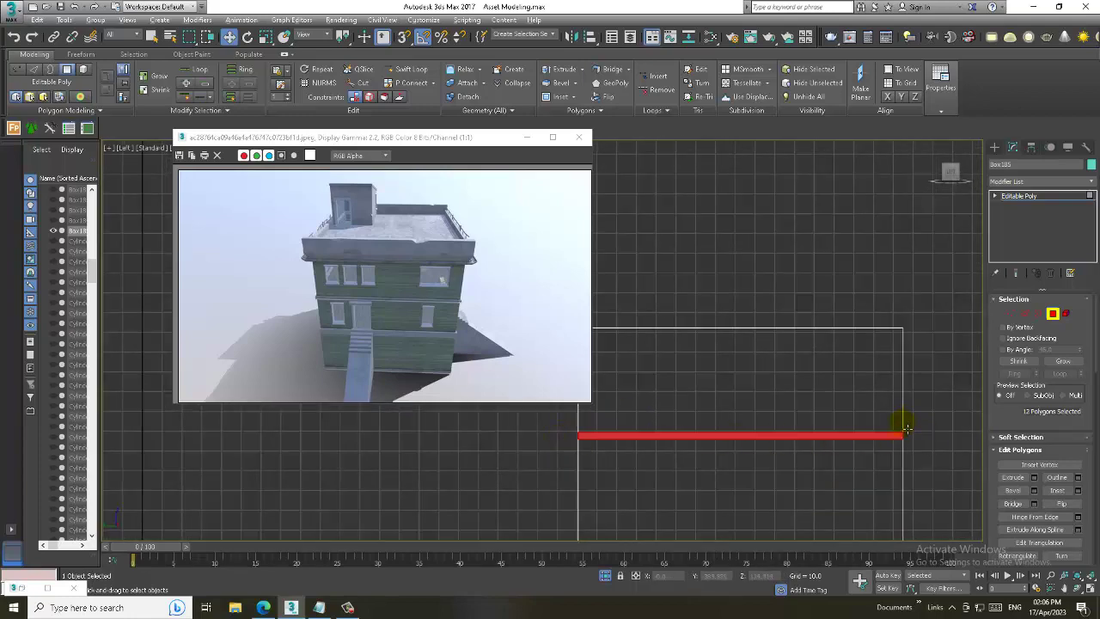
key("alt+w")
key("alt+w")
mouse_move(864, 447)
middle_mouse_down("alt")
mouse_move(780, 401)
mouse_move(795, 387)
middle_mouse_up("alt")
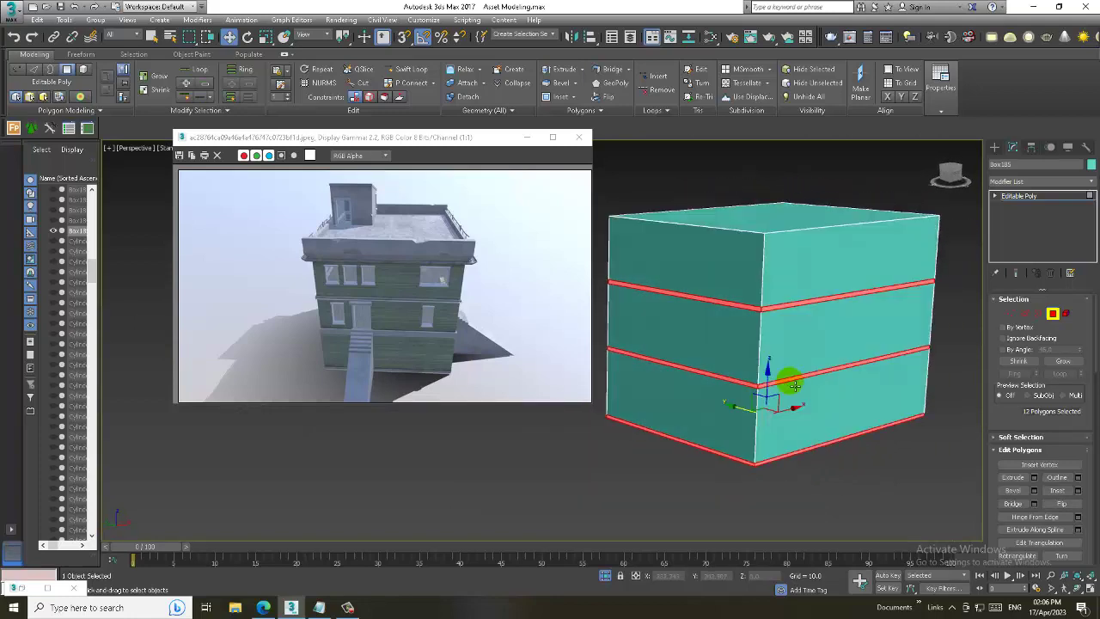
Extrude the selected floor bands by Local Normal 2.665 into ledges
left_click(1035, 478)
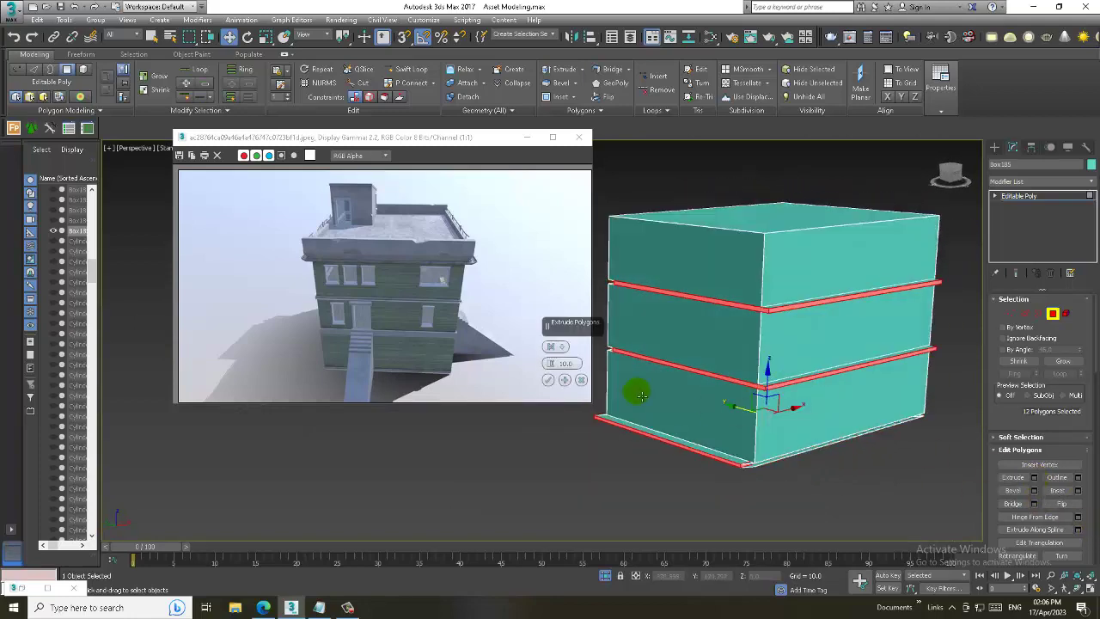
left_click(560, 346)
left_click(593, 372)
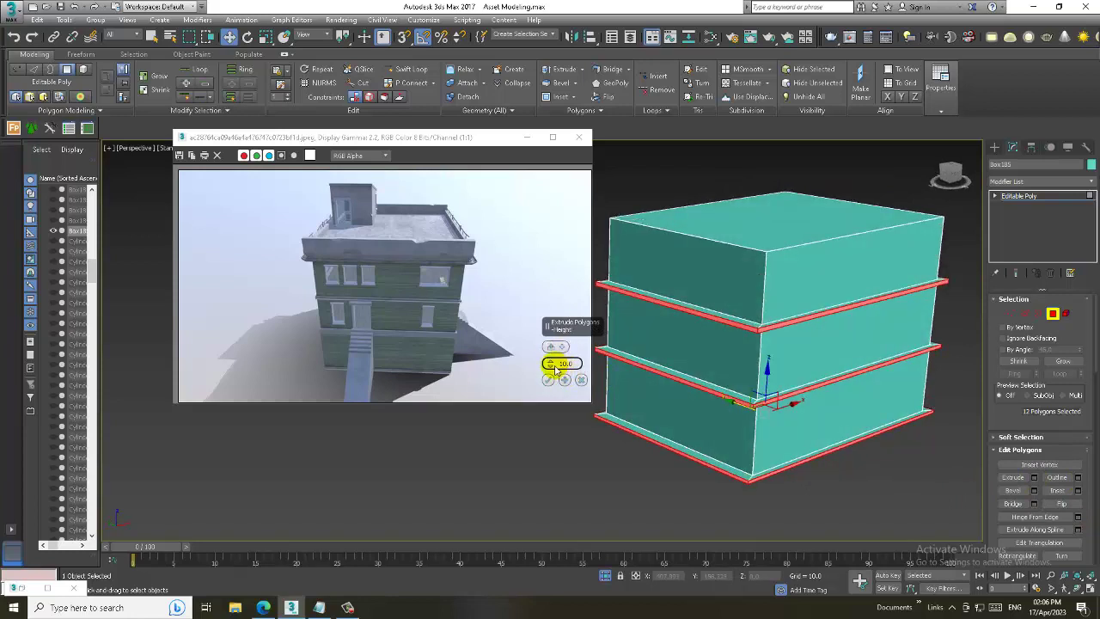
left_click_drag(555, 368, 568, 413)
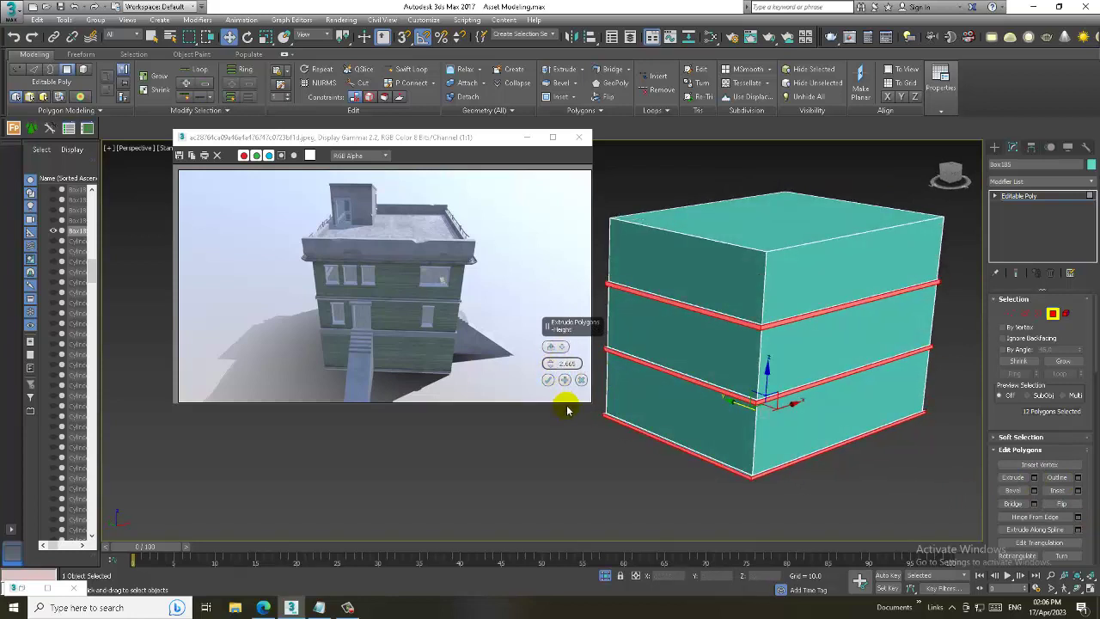
left_click(551, 384)
left_click(570, 450)
mouse_move(749, 387)
middle_mouse_down("alt")
mouse_move(812, 384)
mouse_move(770, 377)
middle_mouse_up("alt")
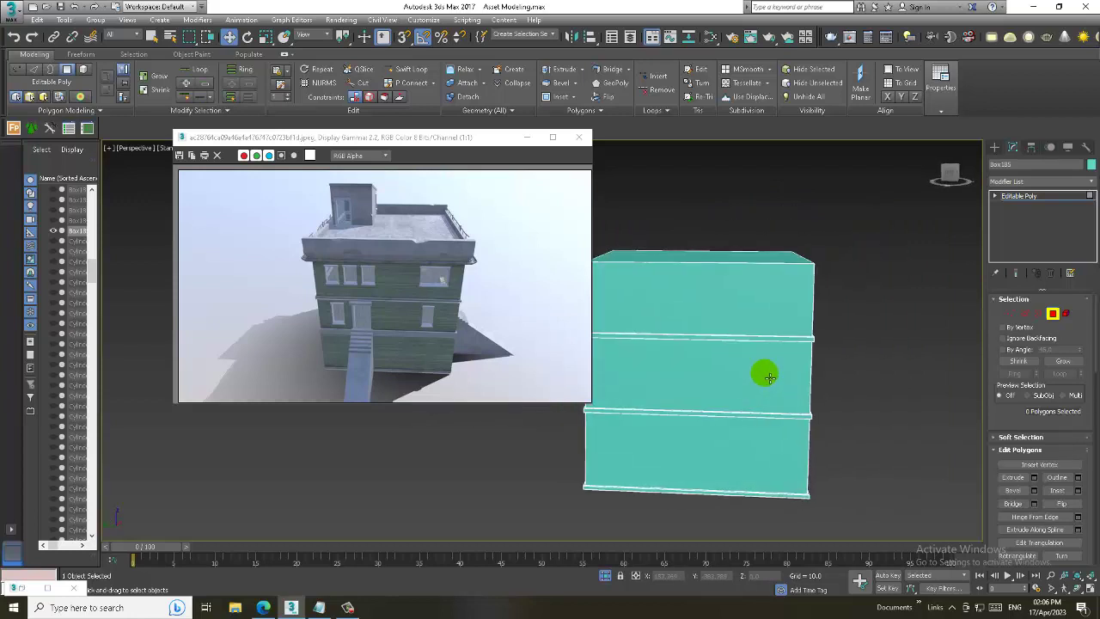
Extrude the box's top face upward by 63.826 to add a storey
left_click(408, 69)
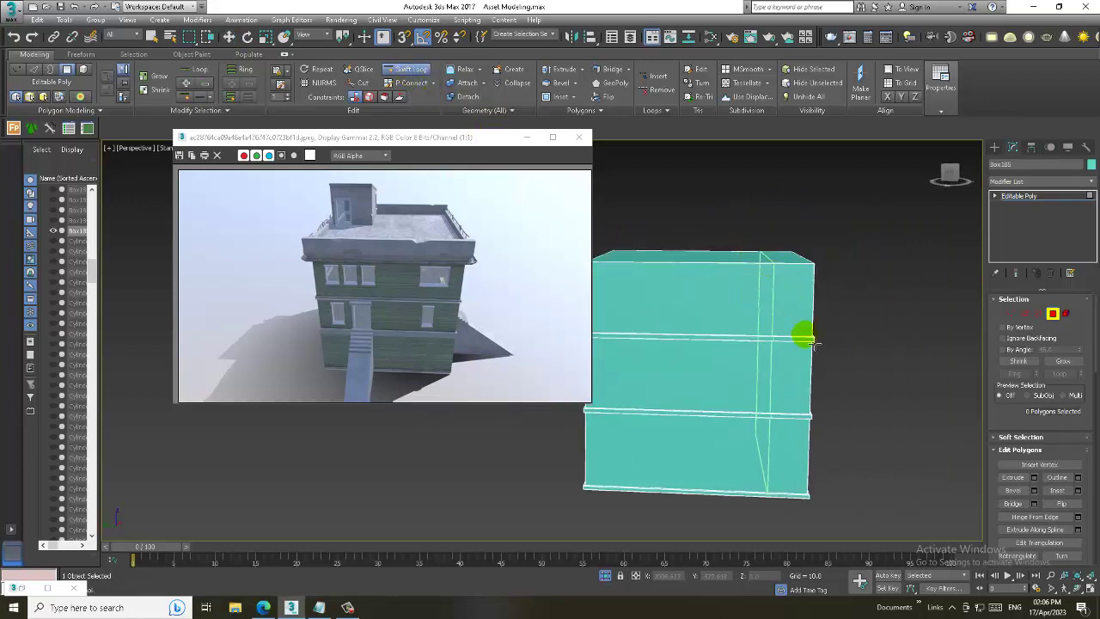
mouse_move(803, 332)
middle_mouse_down("alt")
mouse_move(781, 349)
mouse_move(737, 307)
mouse_move(776, 323)
middle_mouse_up("alt")
key("w")
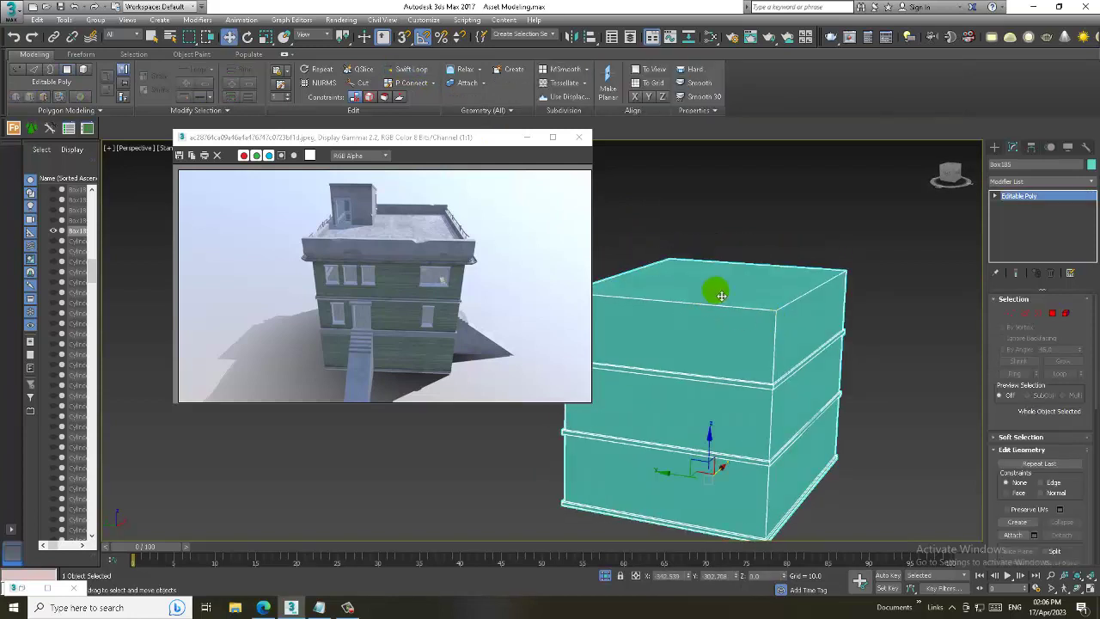
mouse_move(713, 289)
middle_mouse_down("alt")
mouse_move(793, 336)
mouse_move(722, 290)
middle_mouse_up("alt")
left_click(726, 292)
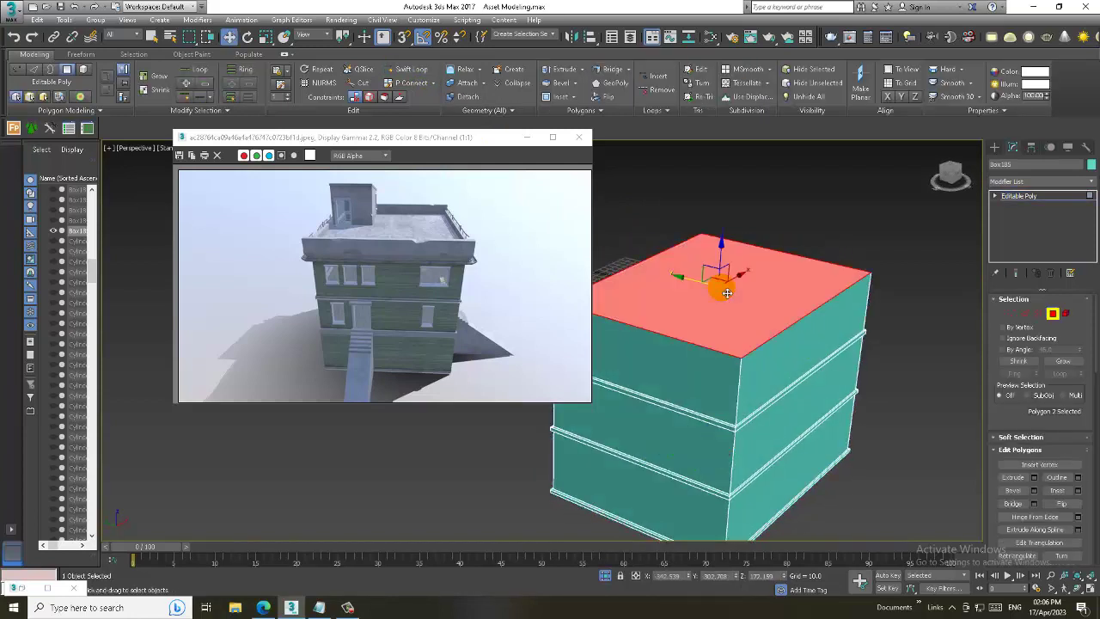
left_click(1035, 478)
left_click_drag(558, 364, 630, 39)
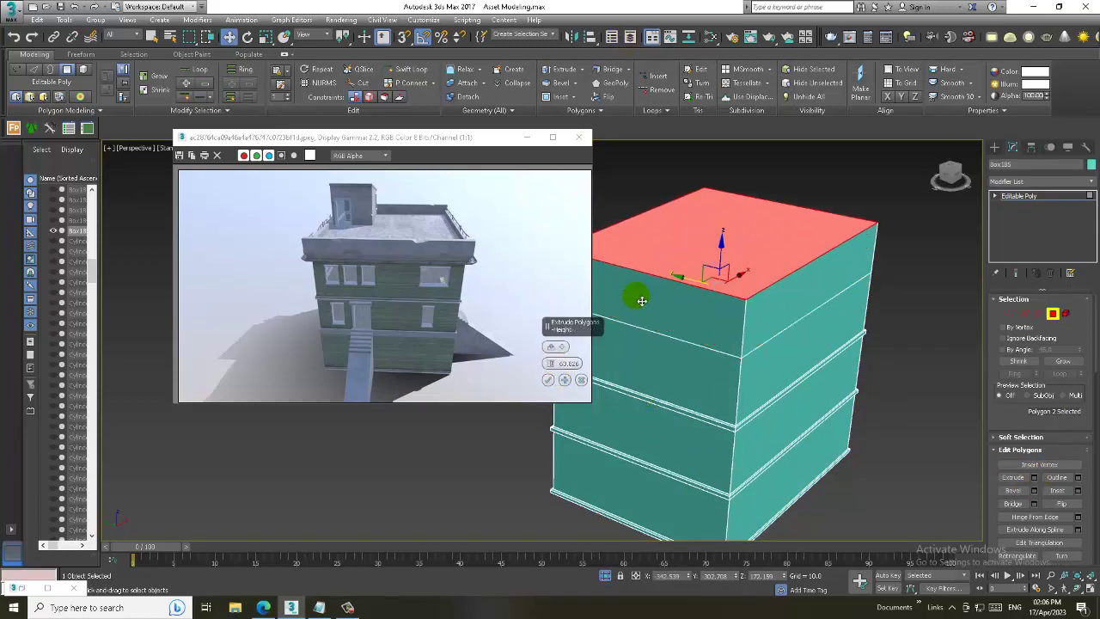
left_click(548, 379)
scroll(726, 357, "down", 3)
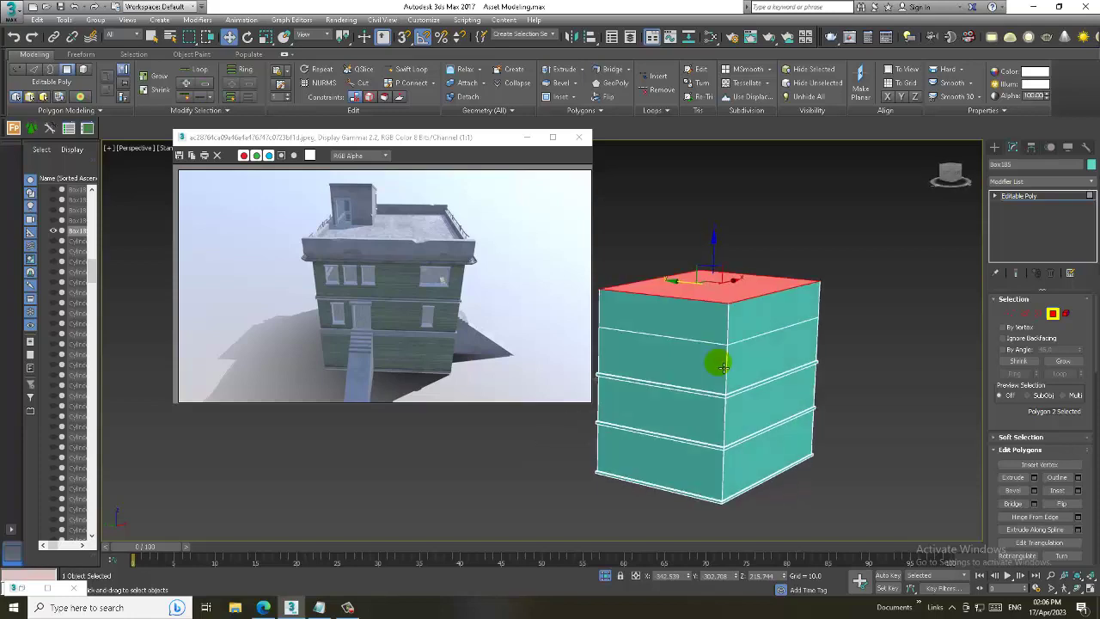
middle_click_drag(724, 366, 729, 388)
Inset the box's top face by 3.265
key("6")
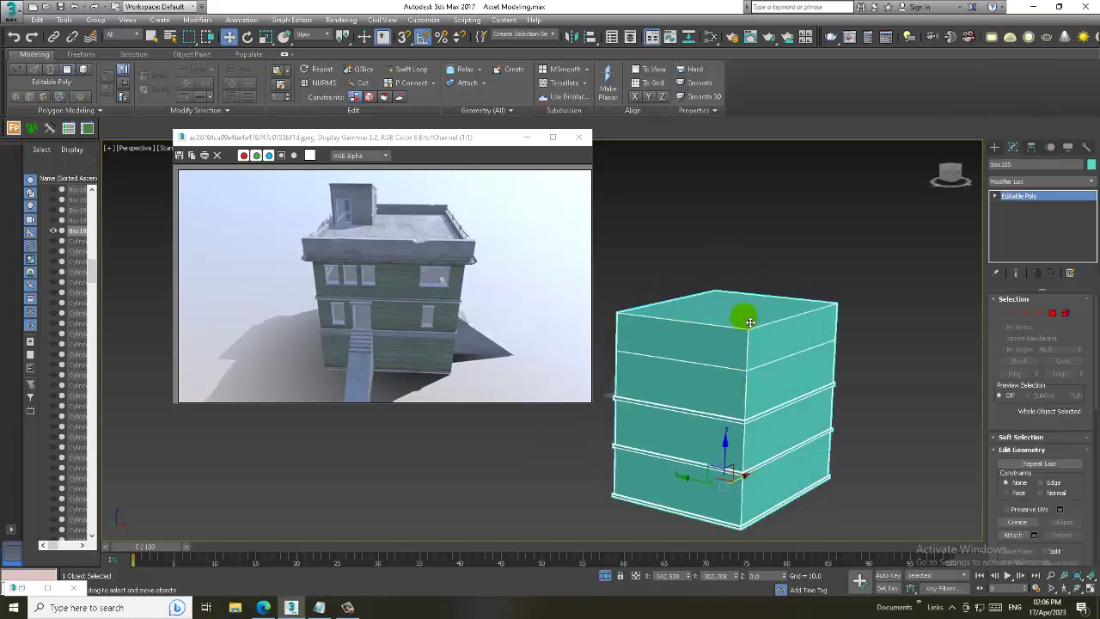
key("4")
middle_click_drag(750, 322, 784, 364, "alt")
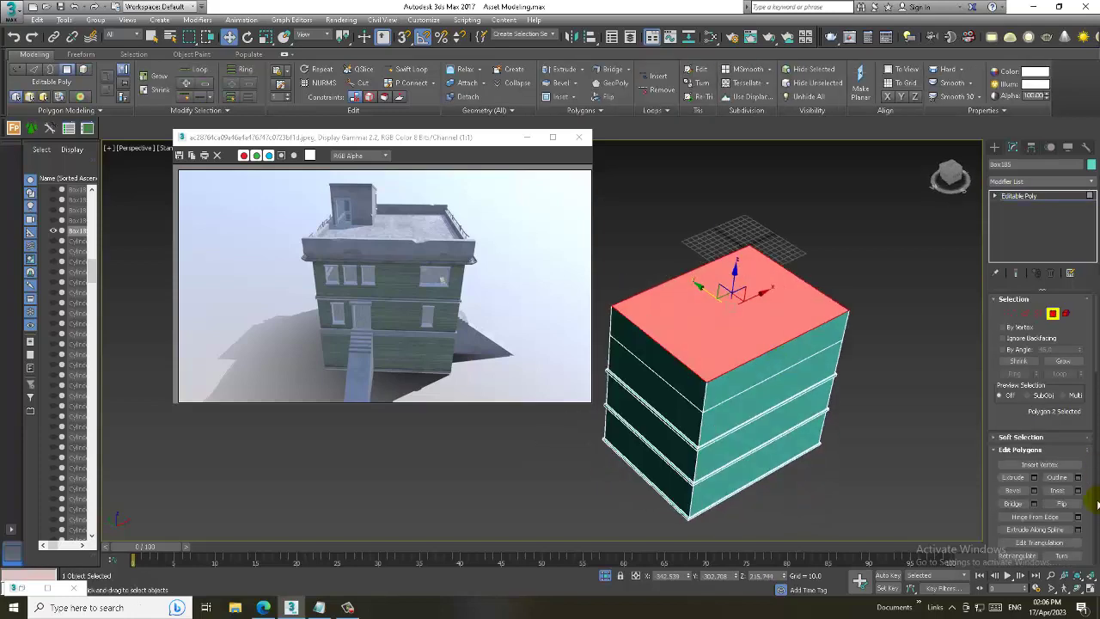
left_click(1080, 491)
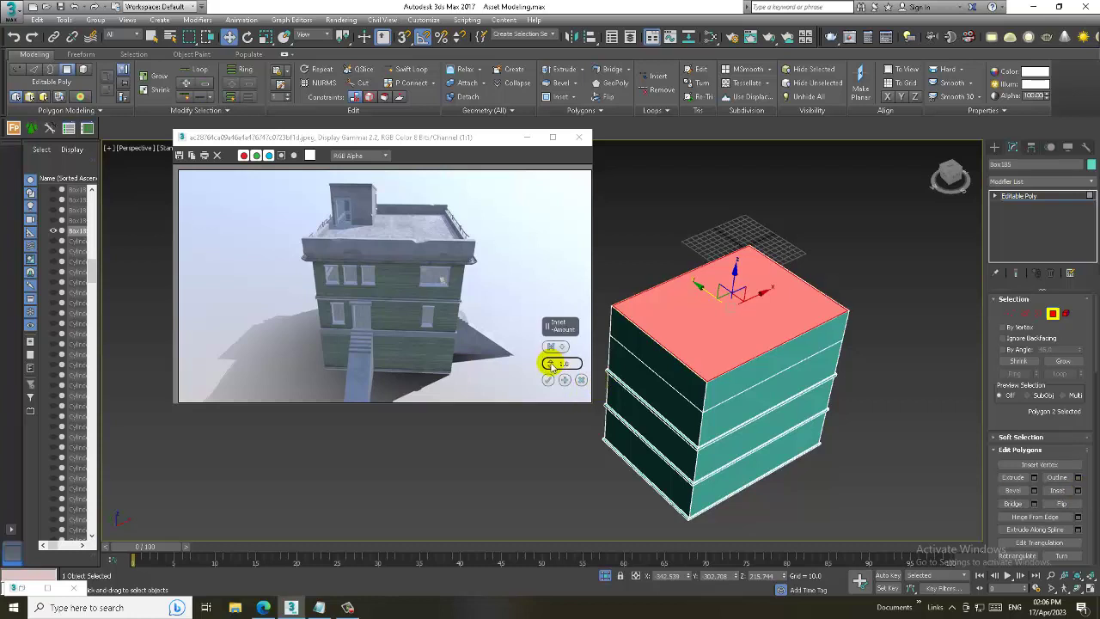
left_click_drag(551, 364, 553, 356)
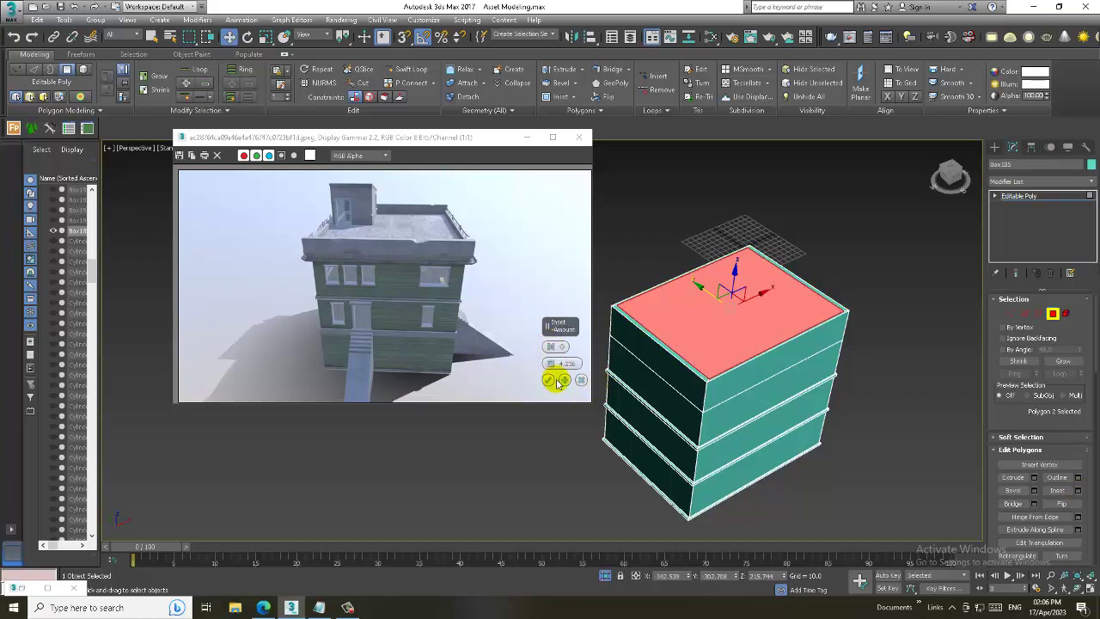
left_click(547, 379)
Extrude the inset face down to about -56.553, then raise it 30.048 to leave a parapet
middle_click_drag(808, 391, 853, 386, "alt")
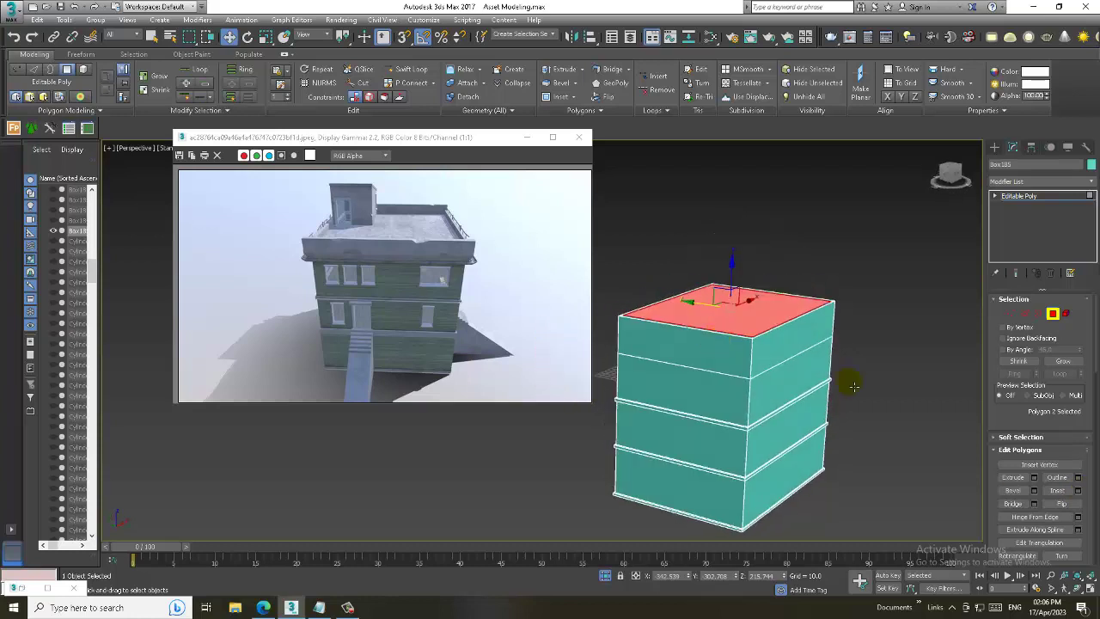
left_click(1035, 478)
left_click_drag(551, 367, 718, 367)
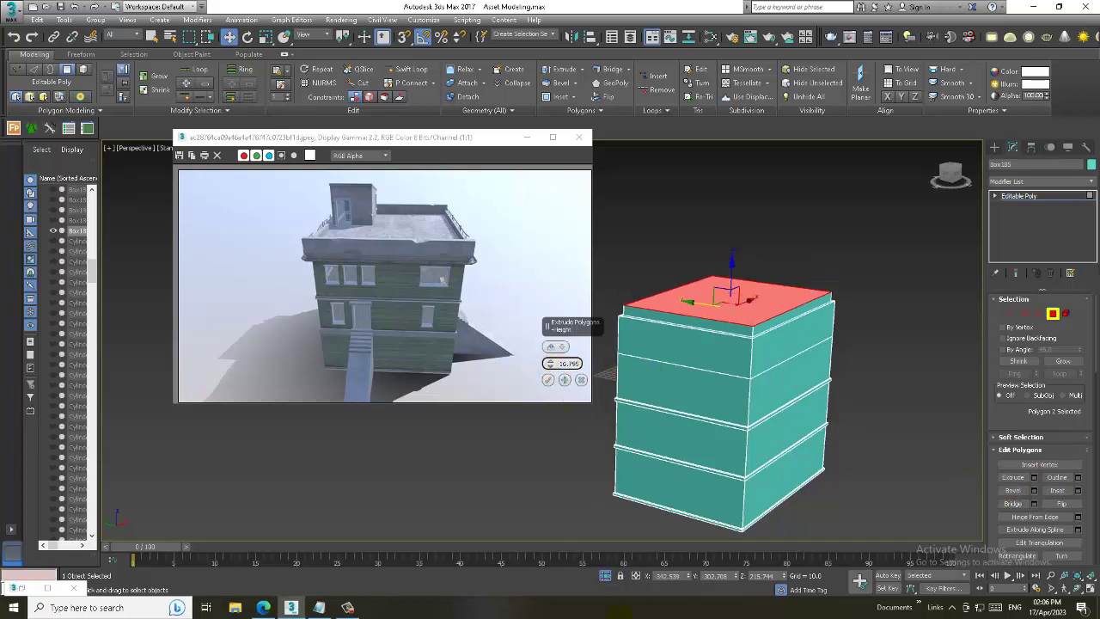
key("F3")
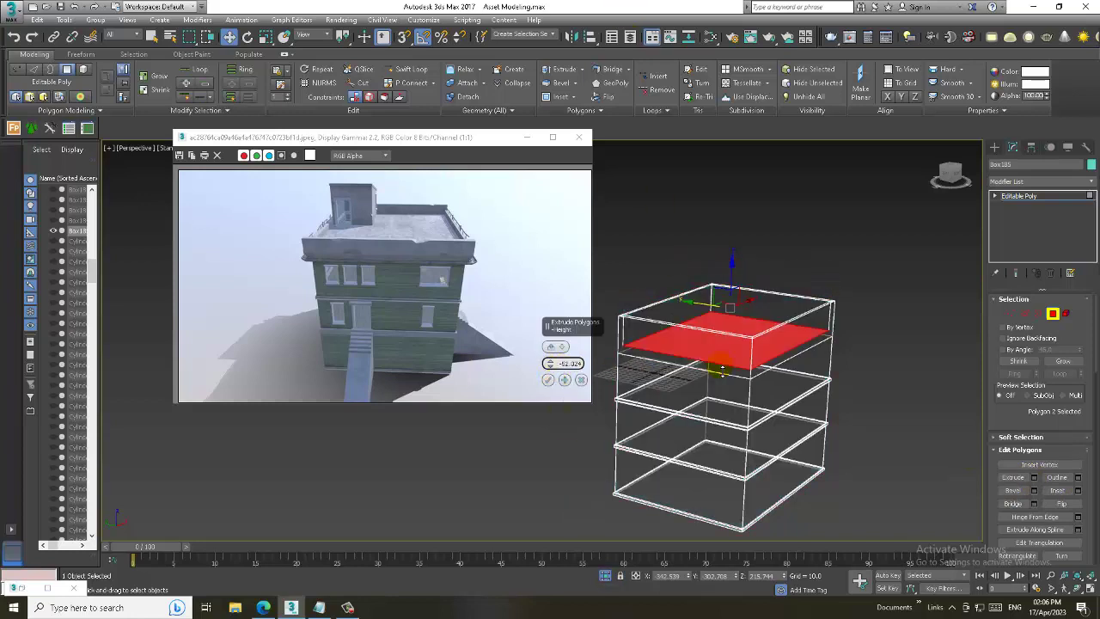
left_click_drag(723, 375, 726, 395)
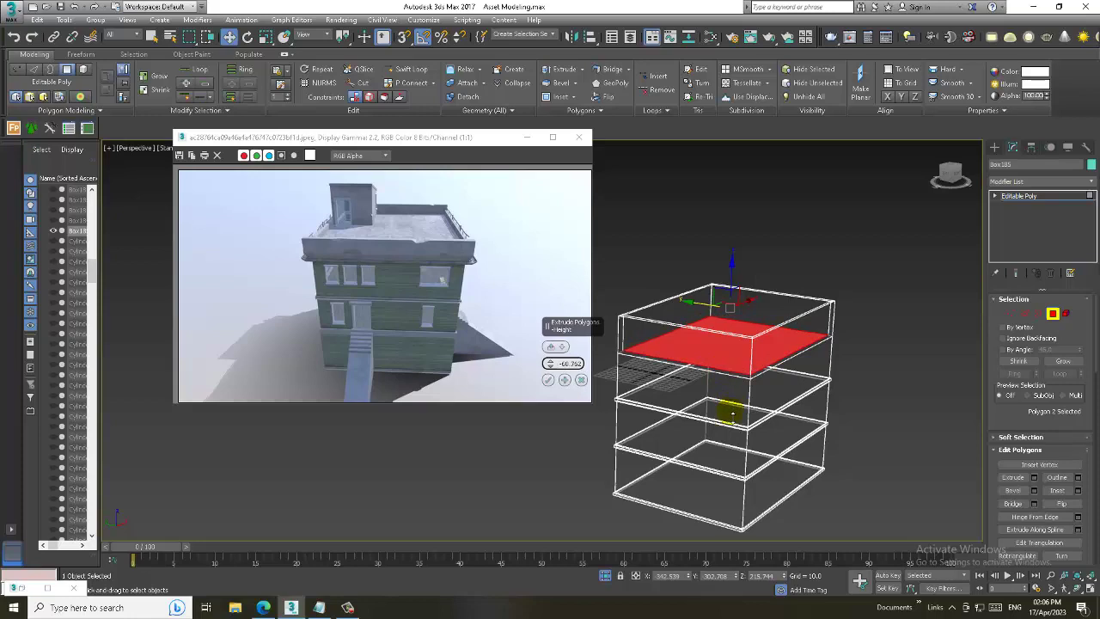
left_click(548, 380)
key("F3")
mouse_move(789, 275)
middle_mouse_down("alt")
mouse_move(853, 260)
mouse_move(795, 321)
middle_mouse_up("alt")
left_click_drag(775, 328, 778, 314)
middle_click_drag(778, 315, 791, 291, "alt")
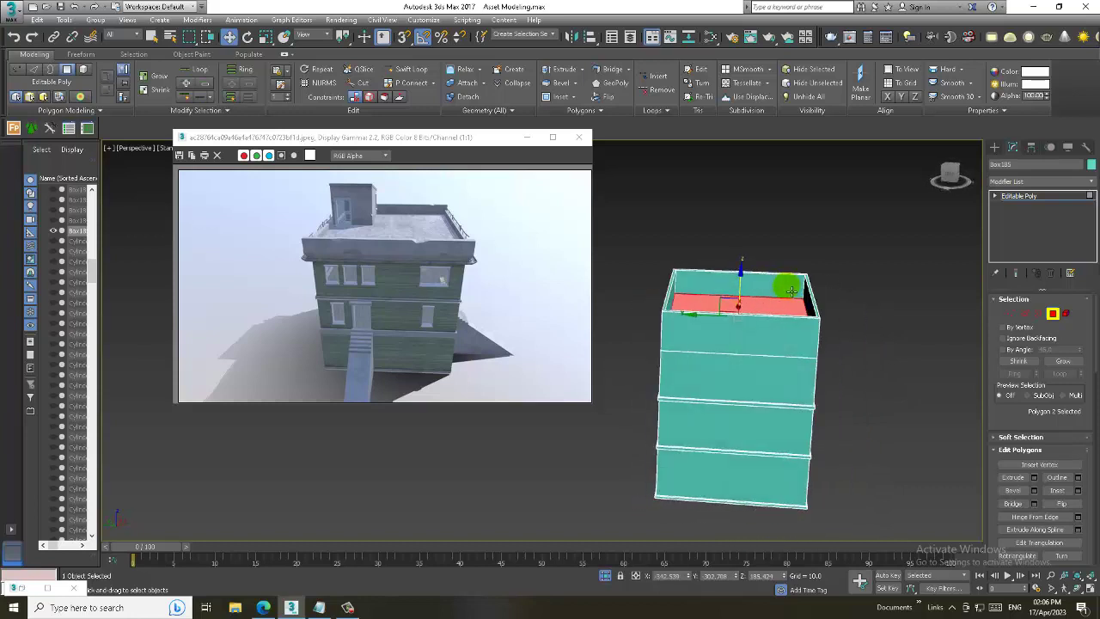
scroll(793, 294, "up", 3)
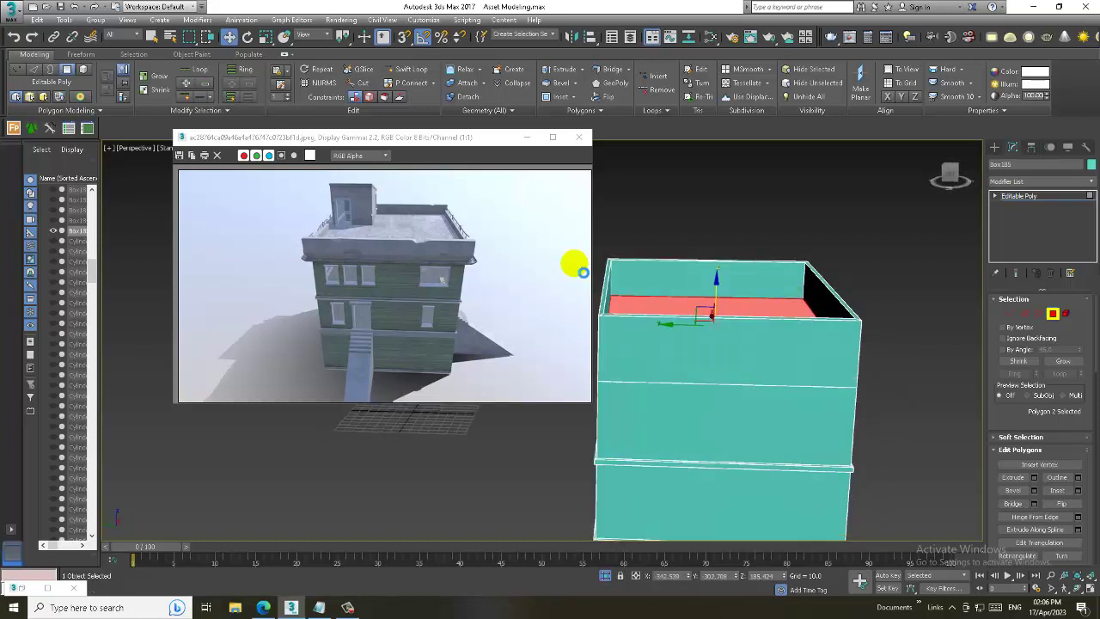
Abandon the edge-loop attempt on the box and switch to the four-viewport layout
left_click(410, 69)
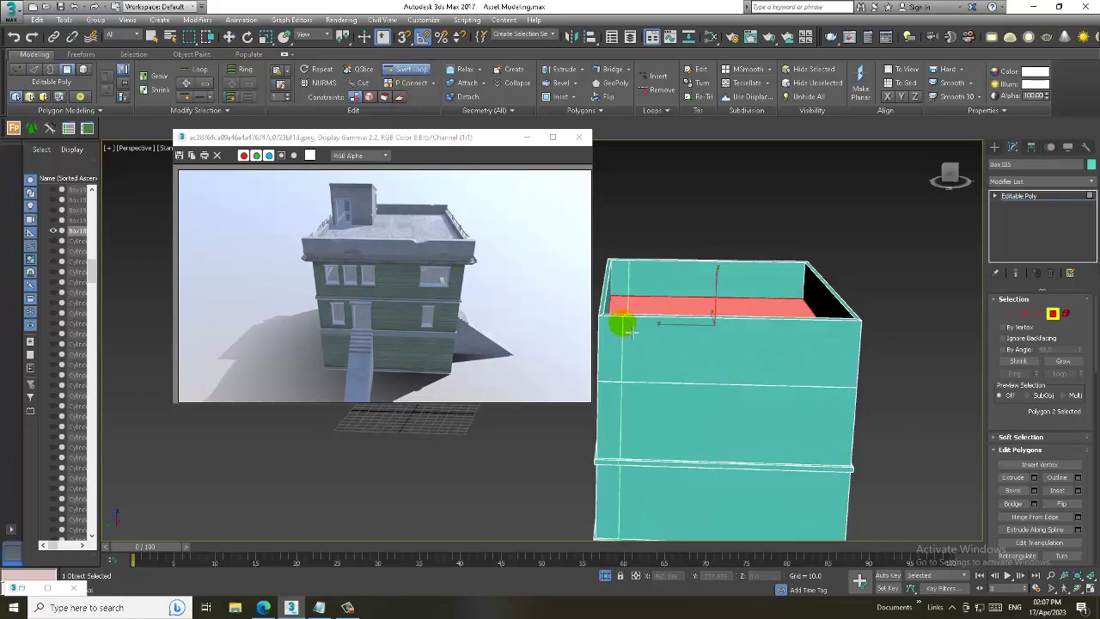
middle_click_drag(630, 330, 782, 363, "alt")
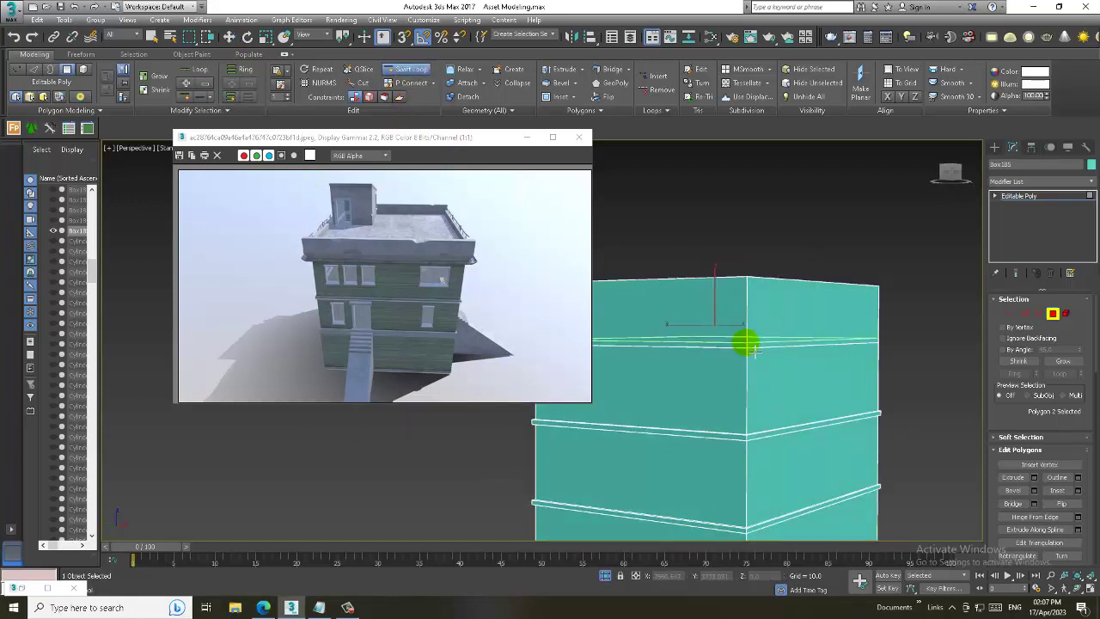
key("w")
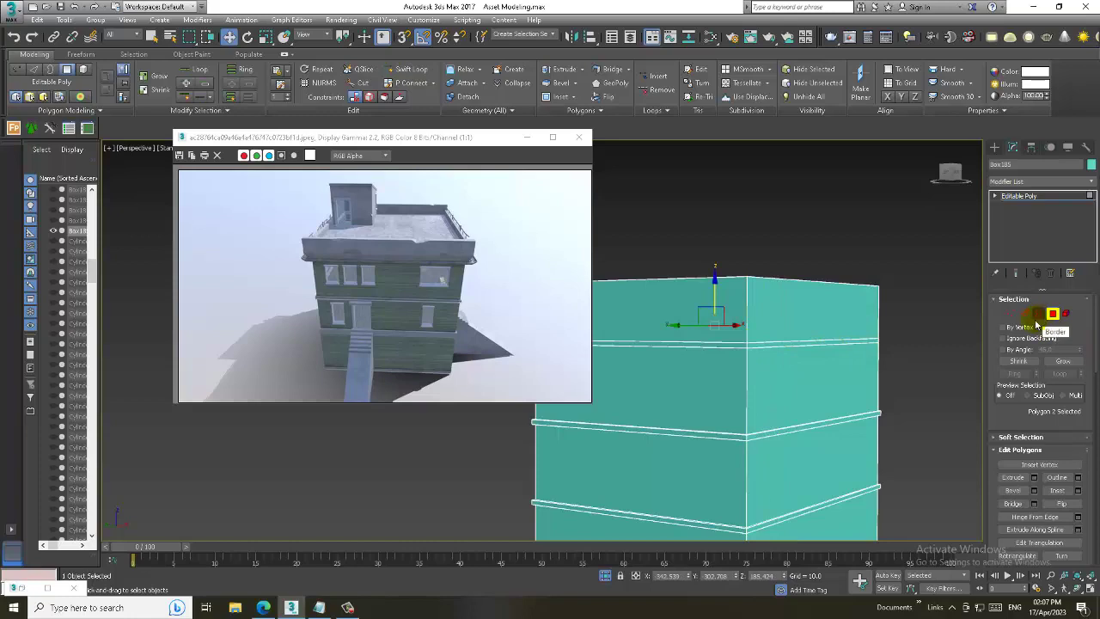
key("alt+w")
scroll(786, 258, "down", 3)
scroll(788, 275, "down", 3)
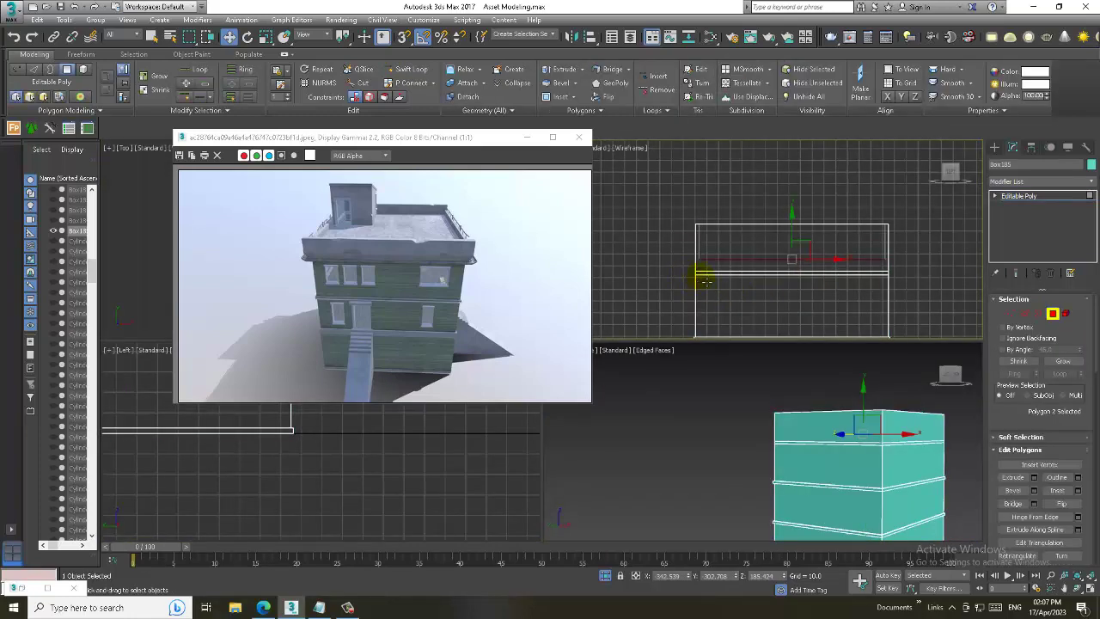
scroll(671, 277, "up", 2)
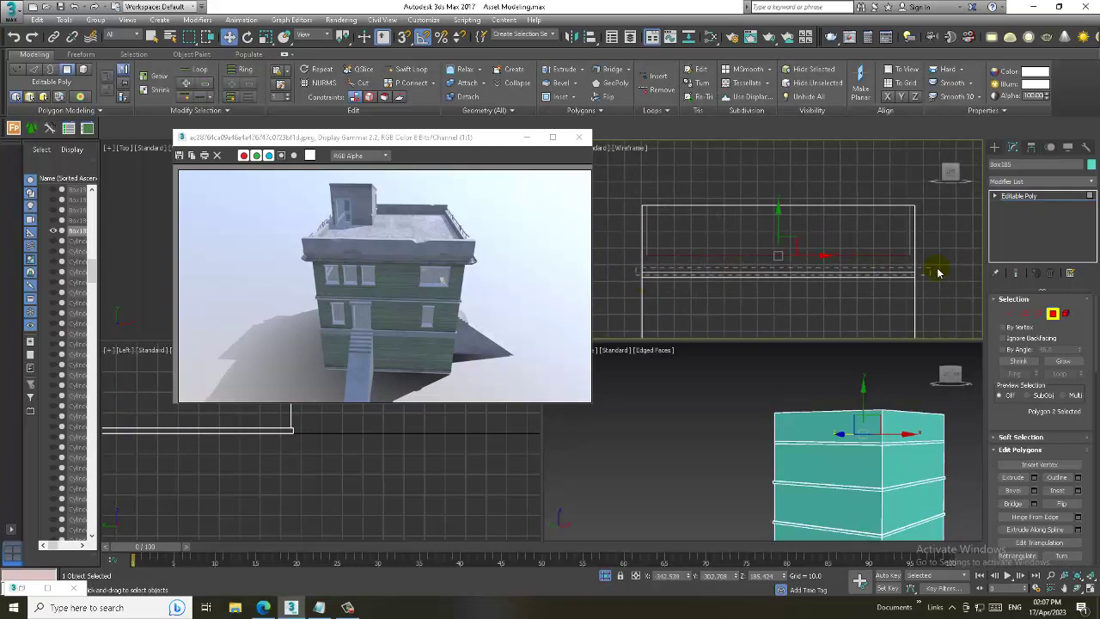
Select the thin strip of faces below the top rim and extrude it outward into a ledge
left_click_drag(956, 277, 956, 276)
key("alt+w")
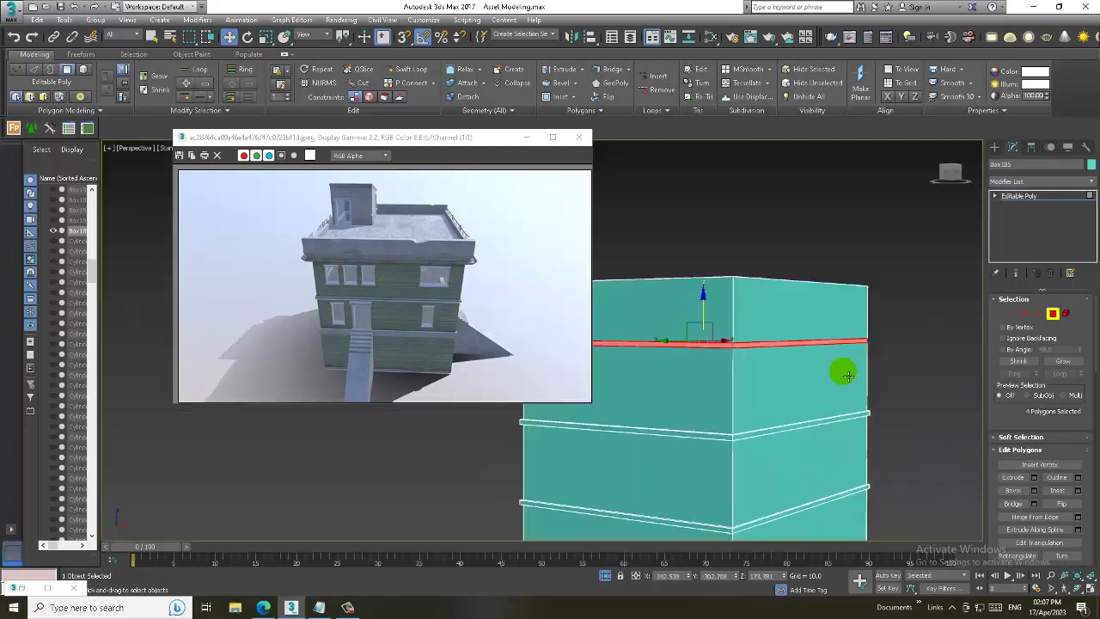
middle_click_drag(842, 373, 868, 404, "alt")
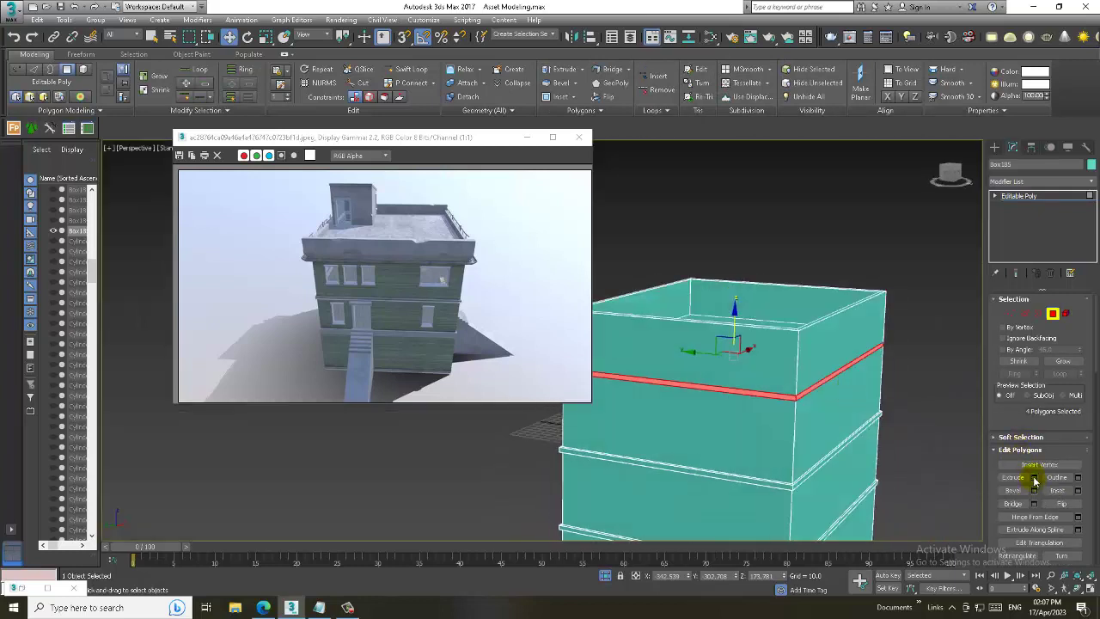
left_click(1034, 478)
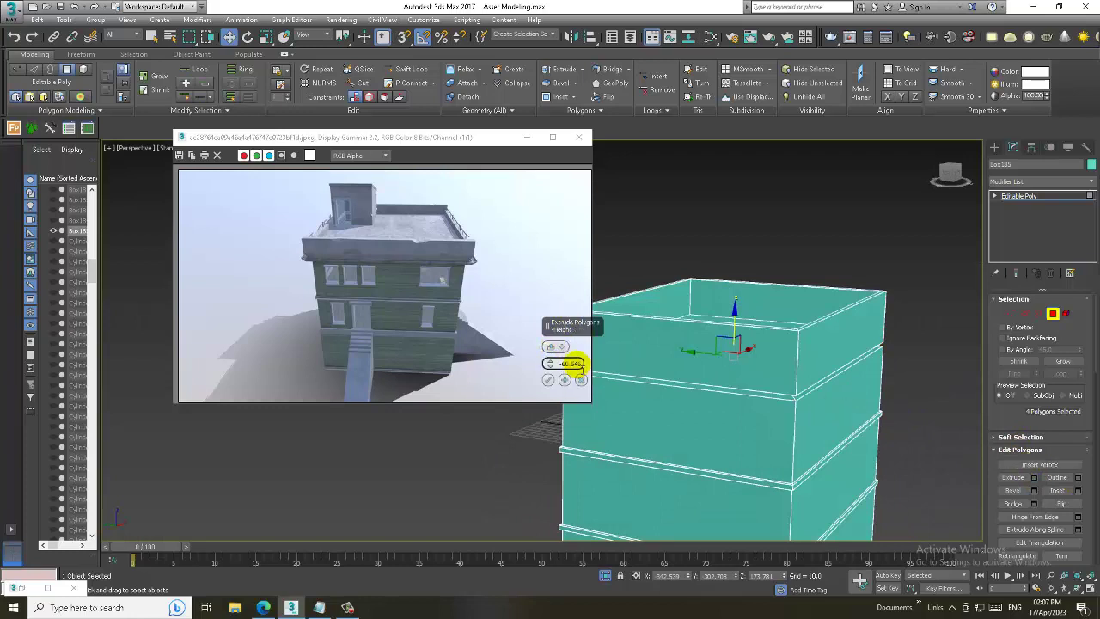
left_click_drag(569, 151, 583, 598)
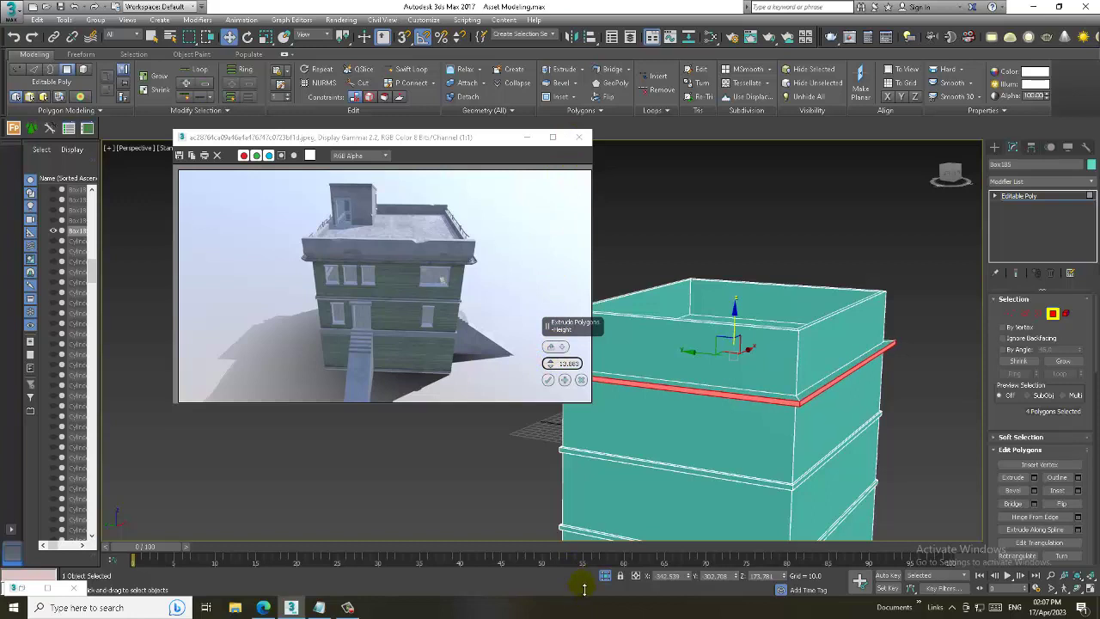
left_click(548, 379)
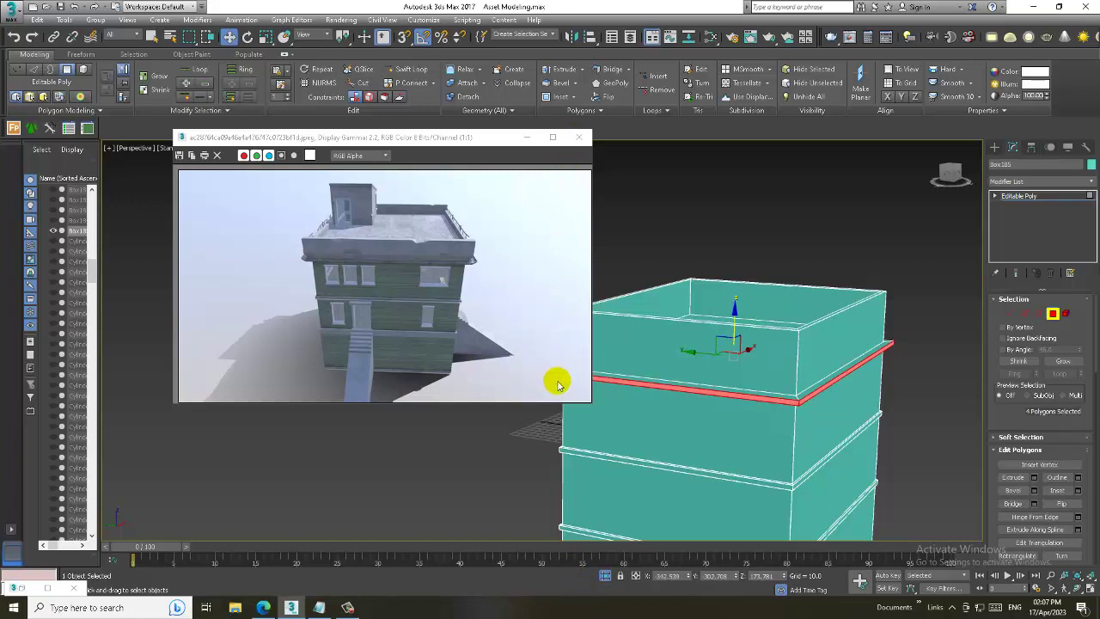
scroll(776, 361, "down", 3)
middle_click_drag(776, 361, 789, 325, "alt")
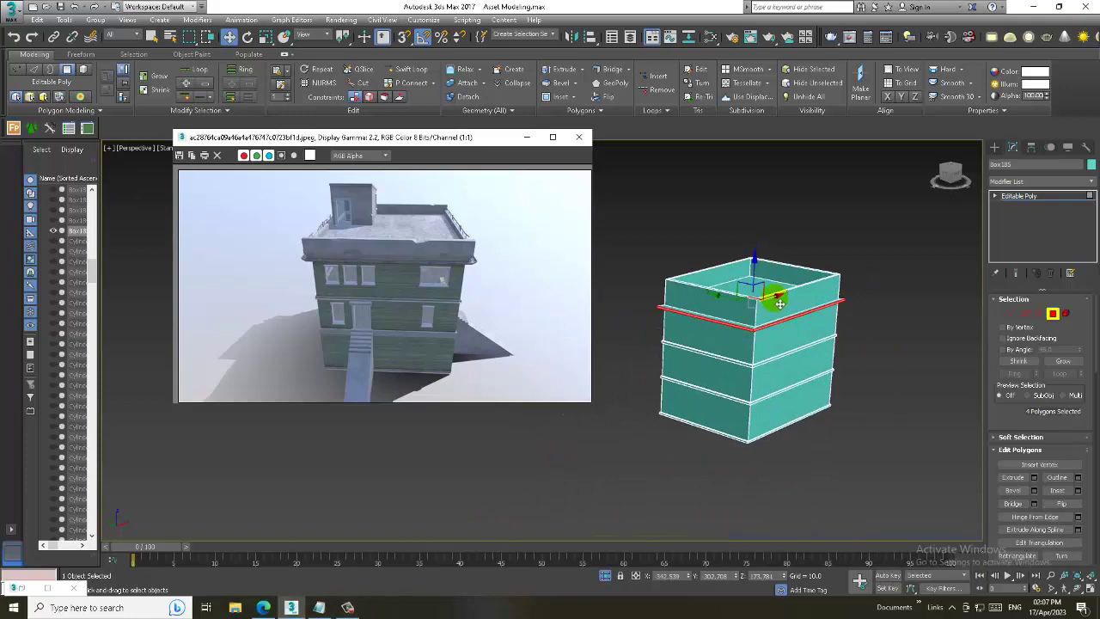
mouse_move(779, 302)
middle_mouse_down("alt")
mouse_move(769, 304)
mouse_move(889, 319)
mouse_move(870, 330)
middle_mouse_up("alt")
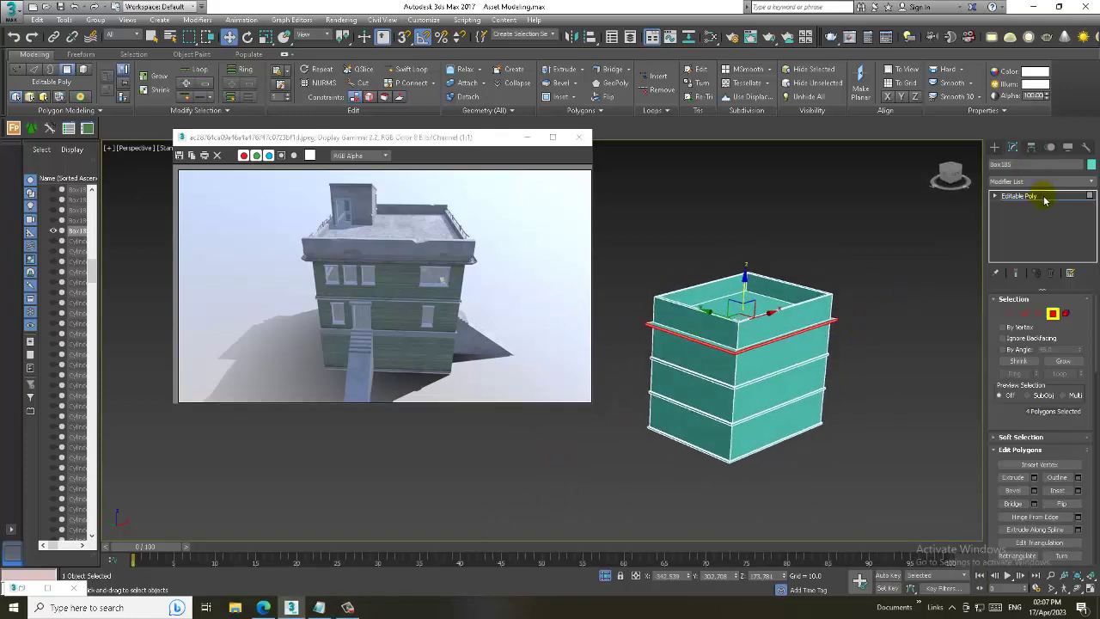
Leave polygon editing and unhide all the other western town objects around Box185
left_click(1046, 200)
right_click(852, 197)
left_click(894, 129)
scroll(853, 293, "down", 5)
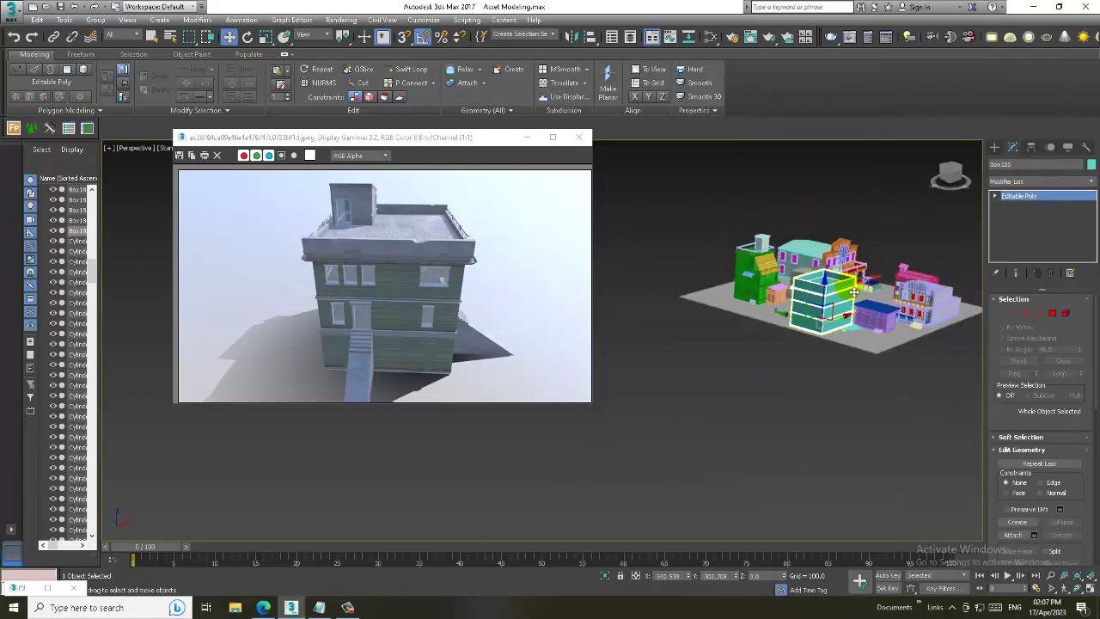
scroll(853, 292, "up", 4)
scroll(825, 327, "up", 3)
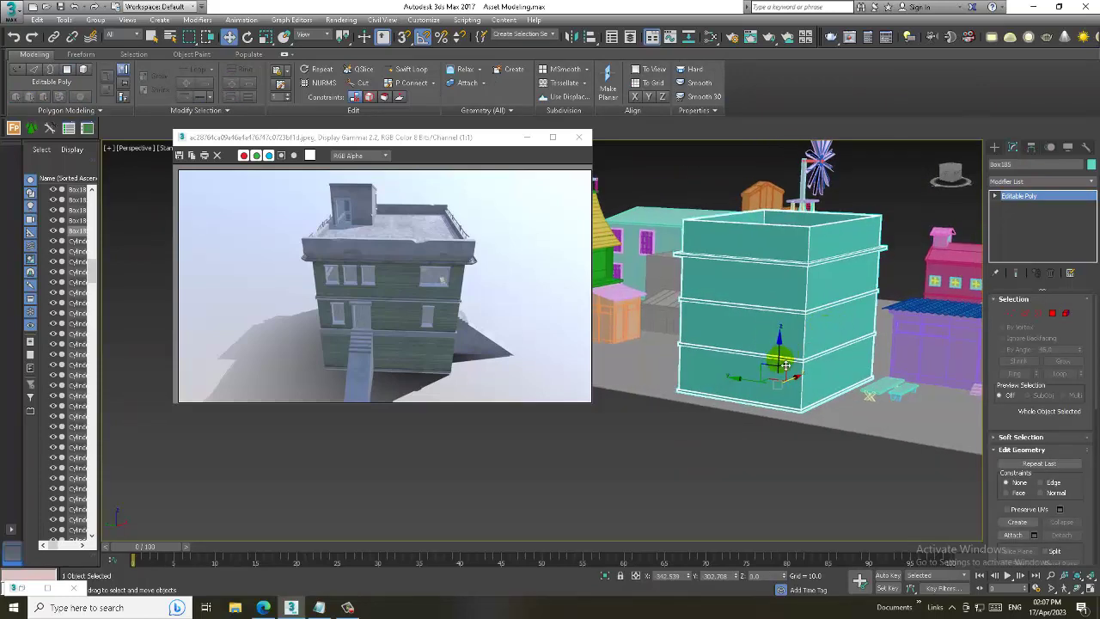
scroll(791, 404, "down", 4)
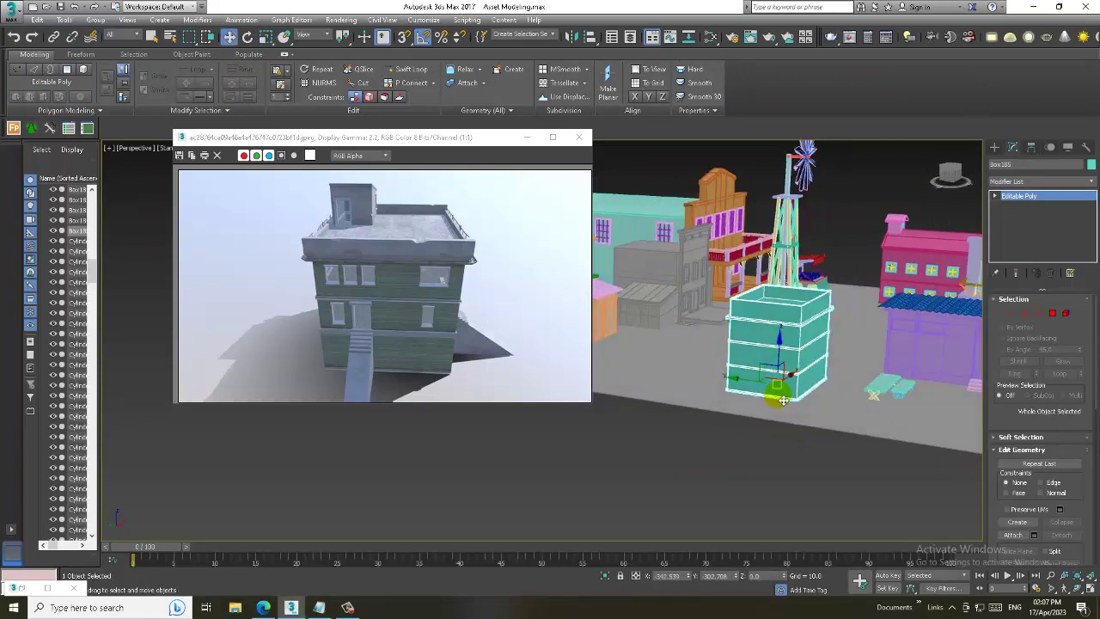
middle_click_drag(747, 385, 743, 402, "alt")
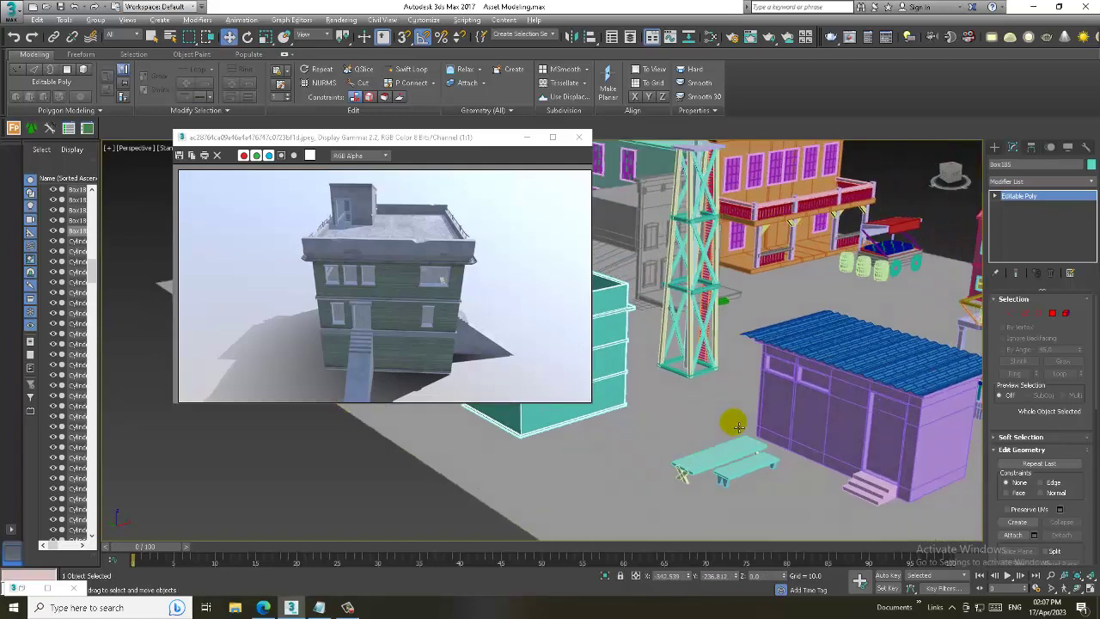
Minimize the reference image Frame Buffer window and deselect the teal building
left_click(527, 136)
mouse_move(724, 393)
middle_mouse_down("alt")
mouse_move(511, 521)
mouse_move(570, 451)
mouse_move(602, 437)
mouse_move(609, 450)
mouse_move(636, 433)
middle_mouse_up("alt")
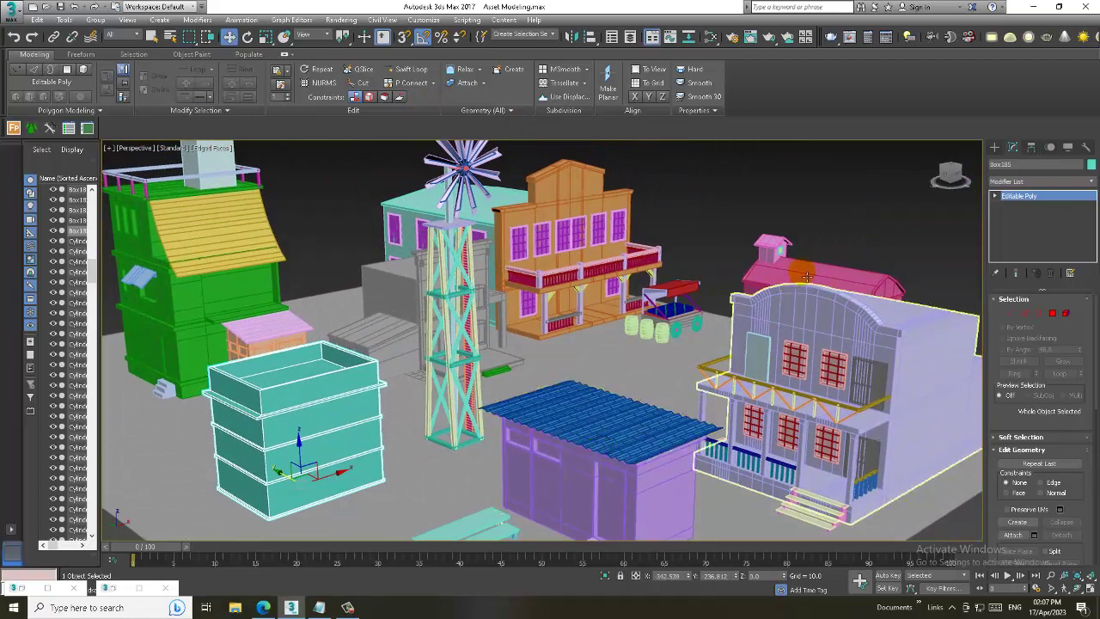
left_click(821, 223)
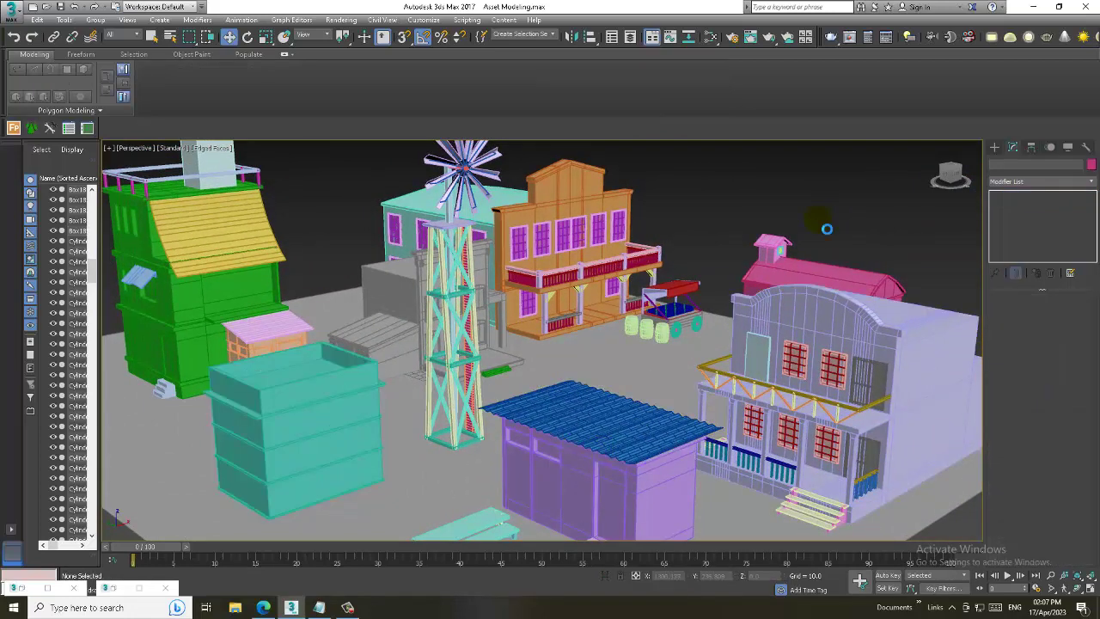
Add the lines 'Thanks for Watching' and 'Continue to Next Part' to the Notepad notes, then minimize Notepad
left_click(324, 614)
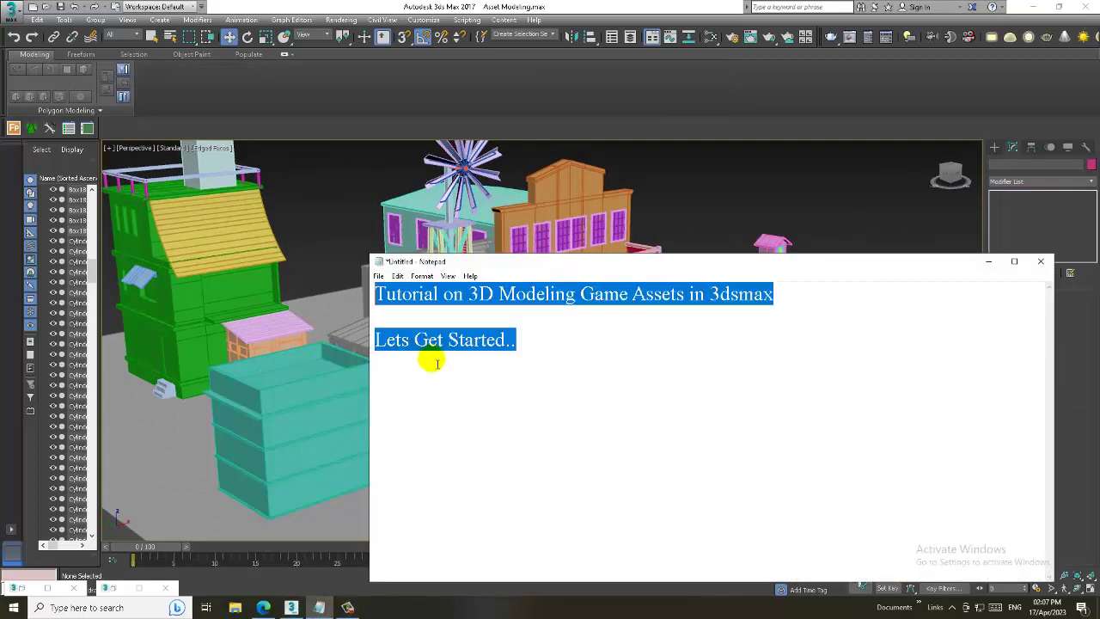
left_click(553, 329)
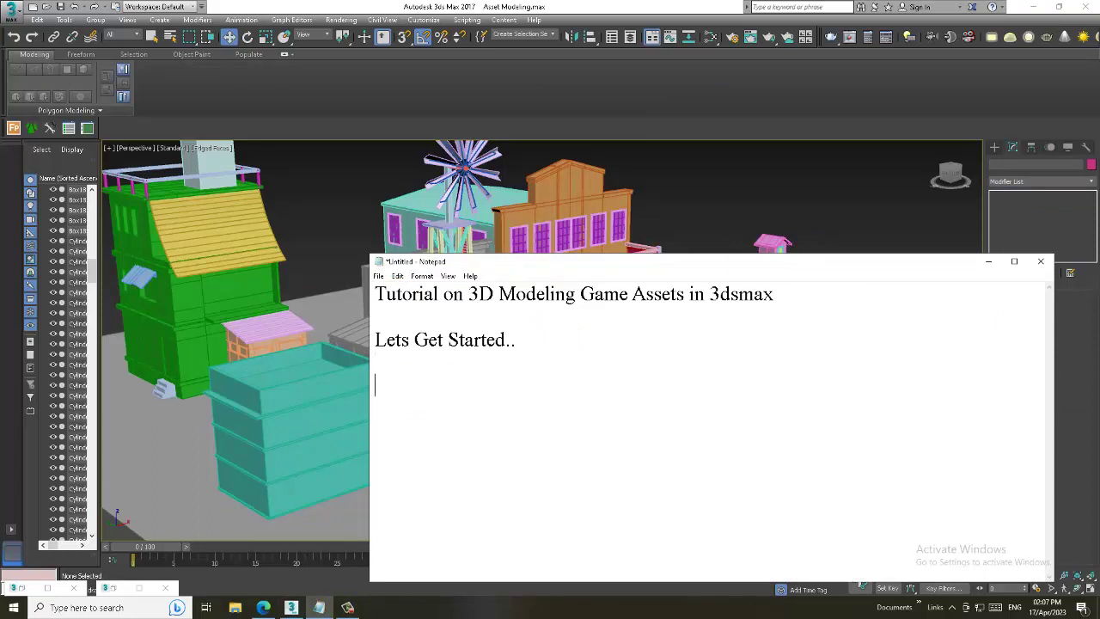
type("Thanks for ")
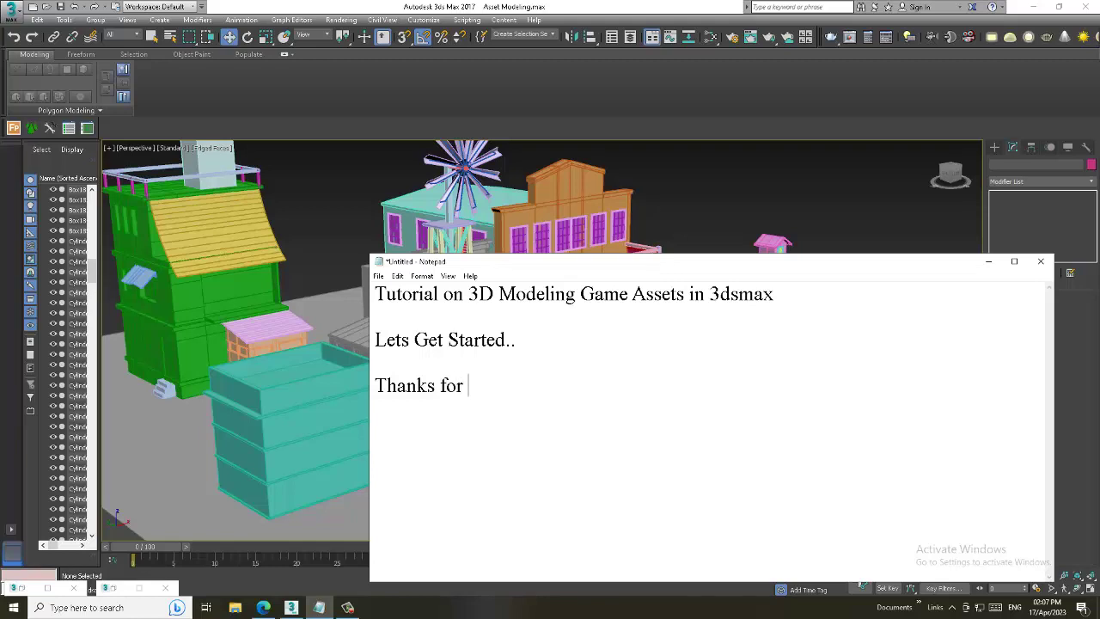
type("Watching  ")
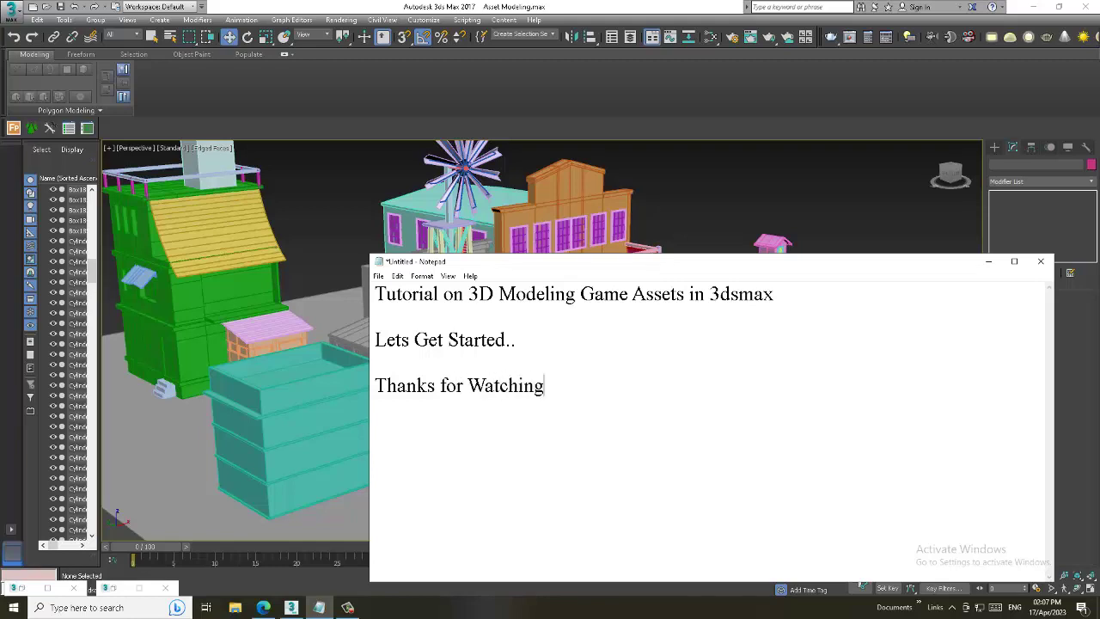
type("Contin")
type("ue to Next ")
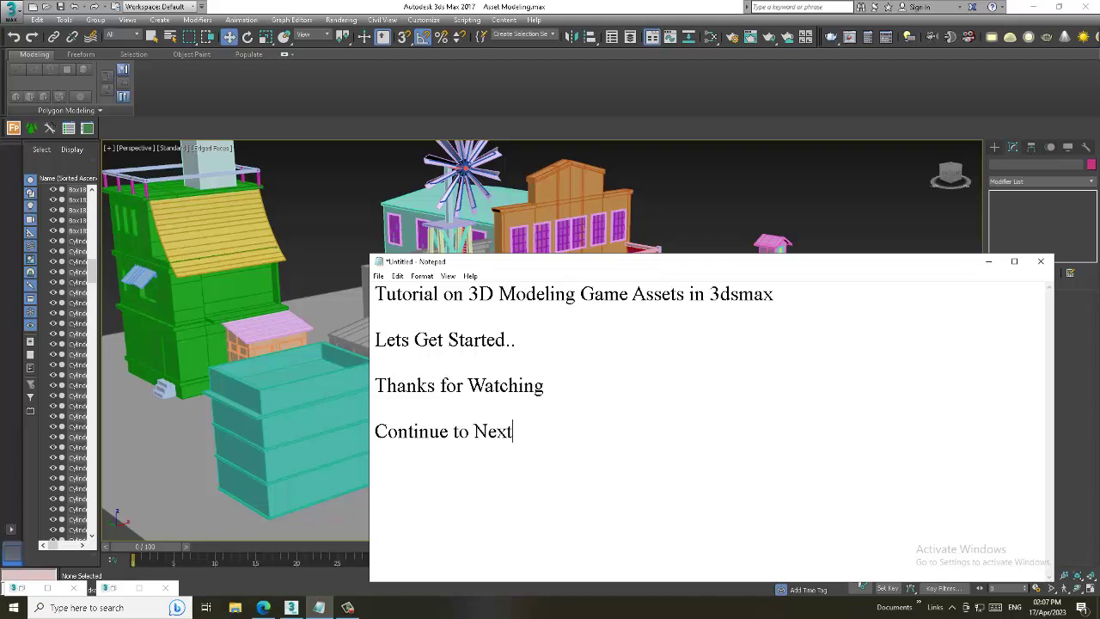
type("Part")
left_click(989, 262)
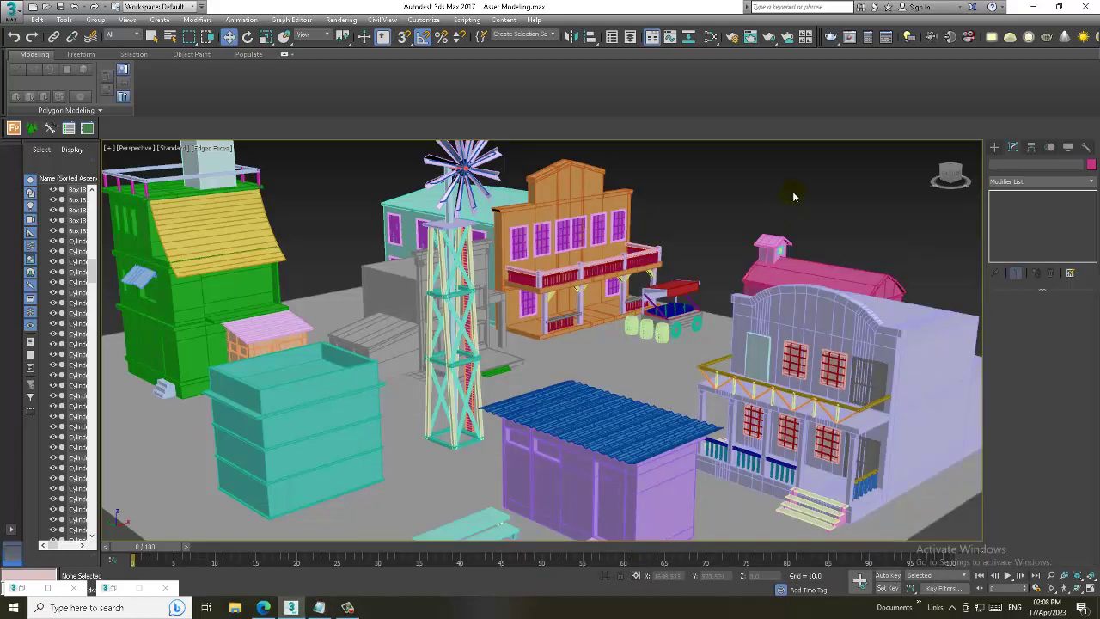